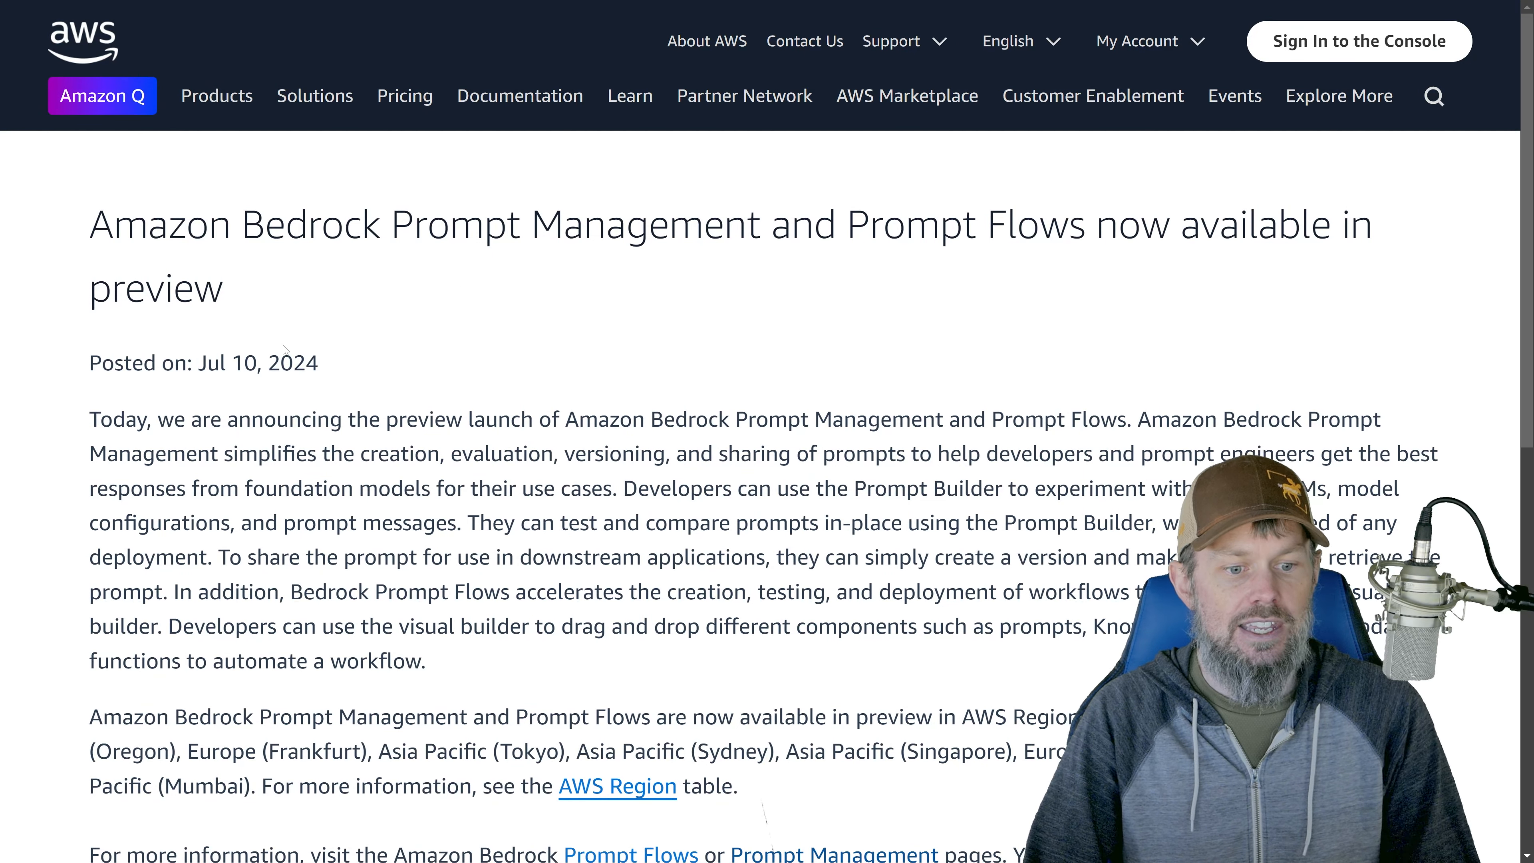
Read the announcement of Amazon Bedrock Prompt Management and Prompt Flows, marking its posting date and the two feature names
left_click_drag(102, 363, 376, 358)
left_click(375, 358)
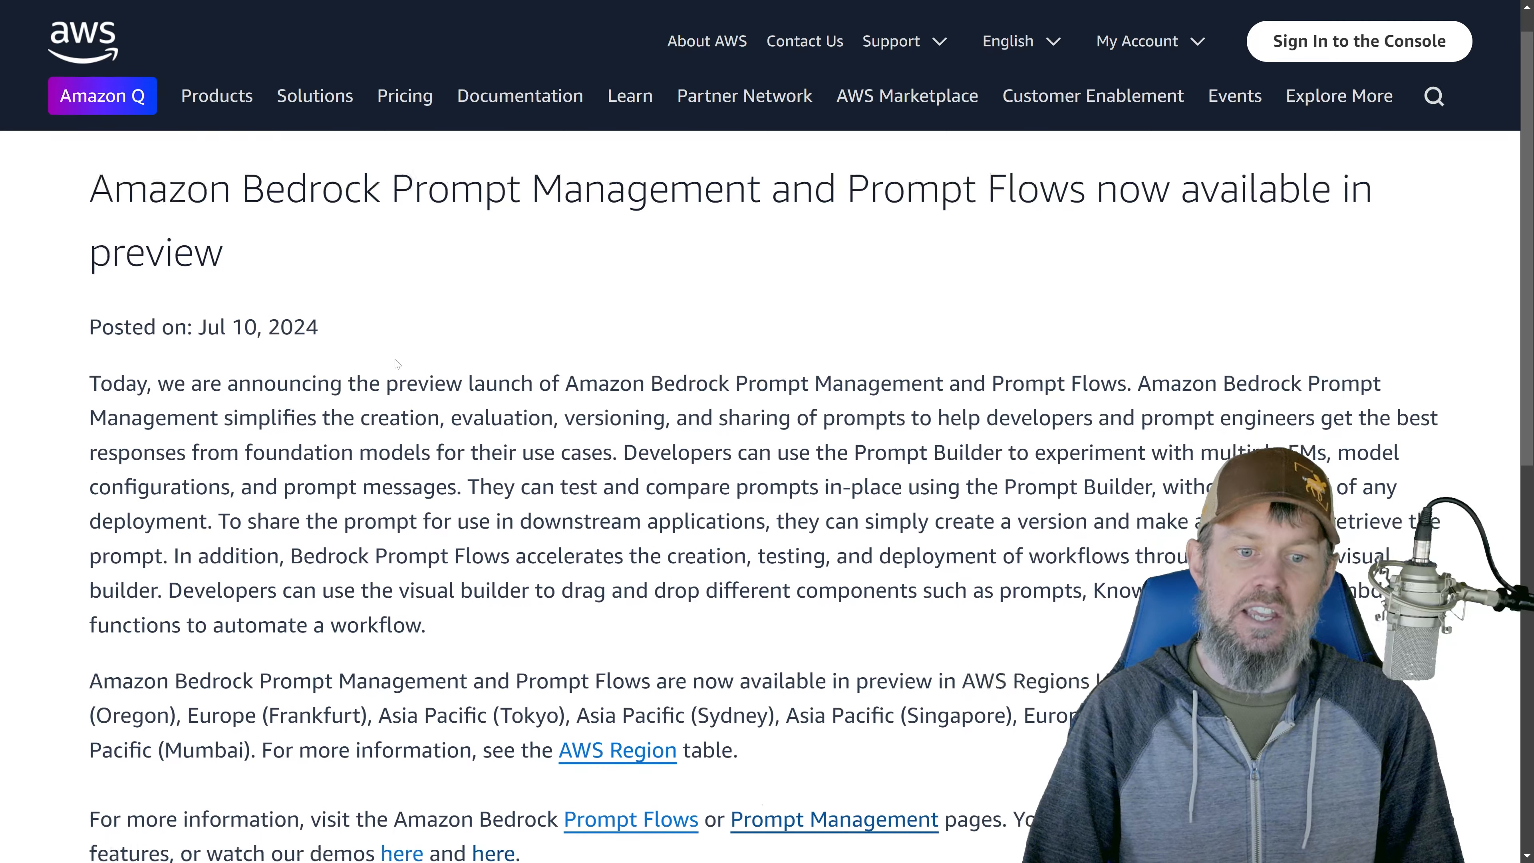
left_click_drag(393, 225, 760, 225)
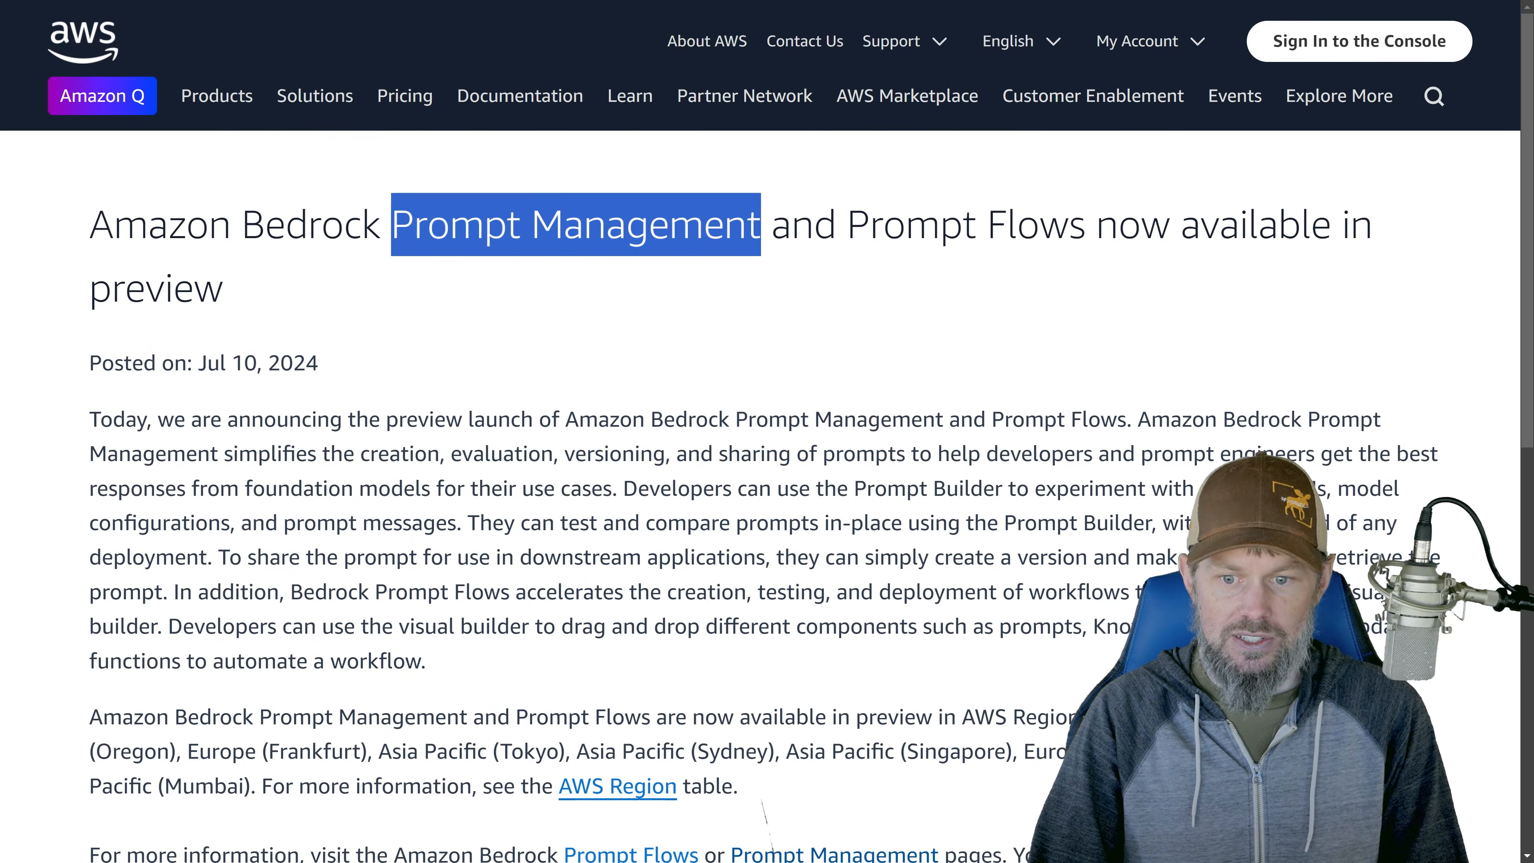
left_click_drag(871, 225, 1085, 225)
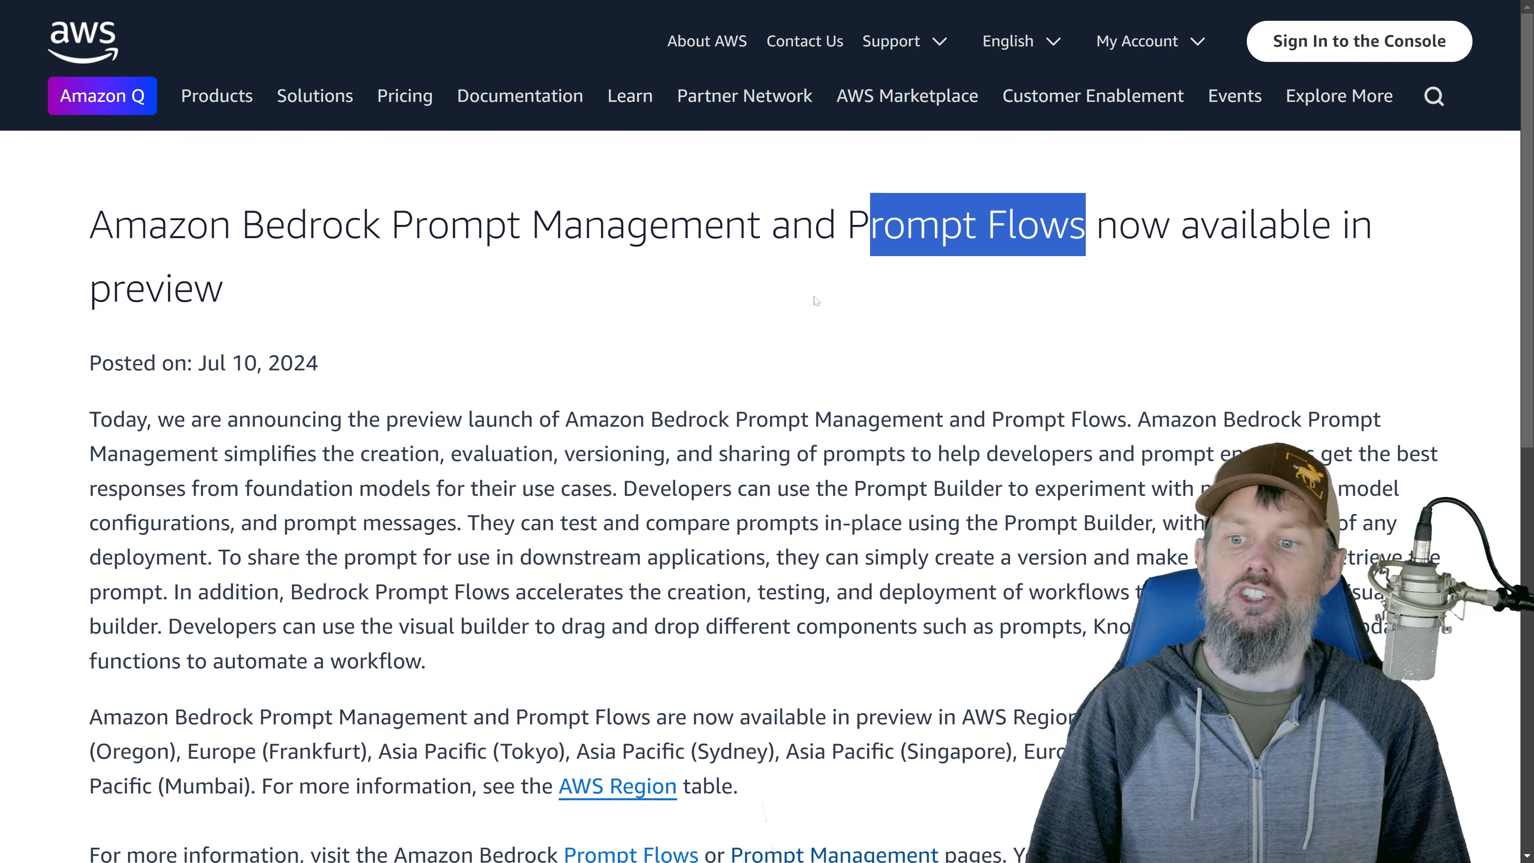
left_click(613, 305)
scroll(653, 307, "down", 1)
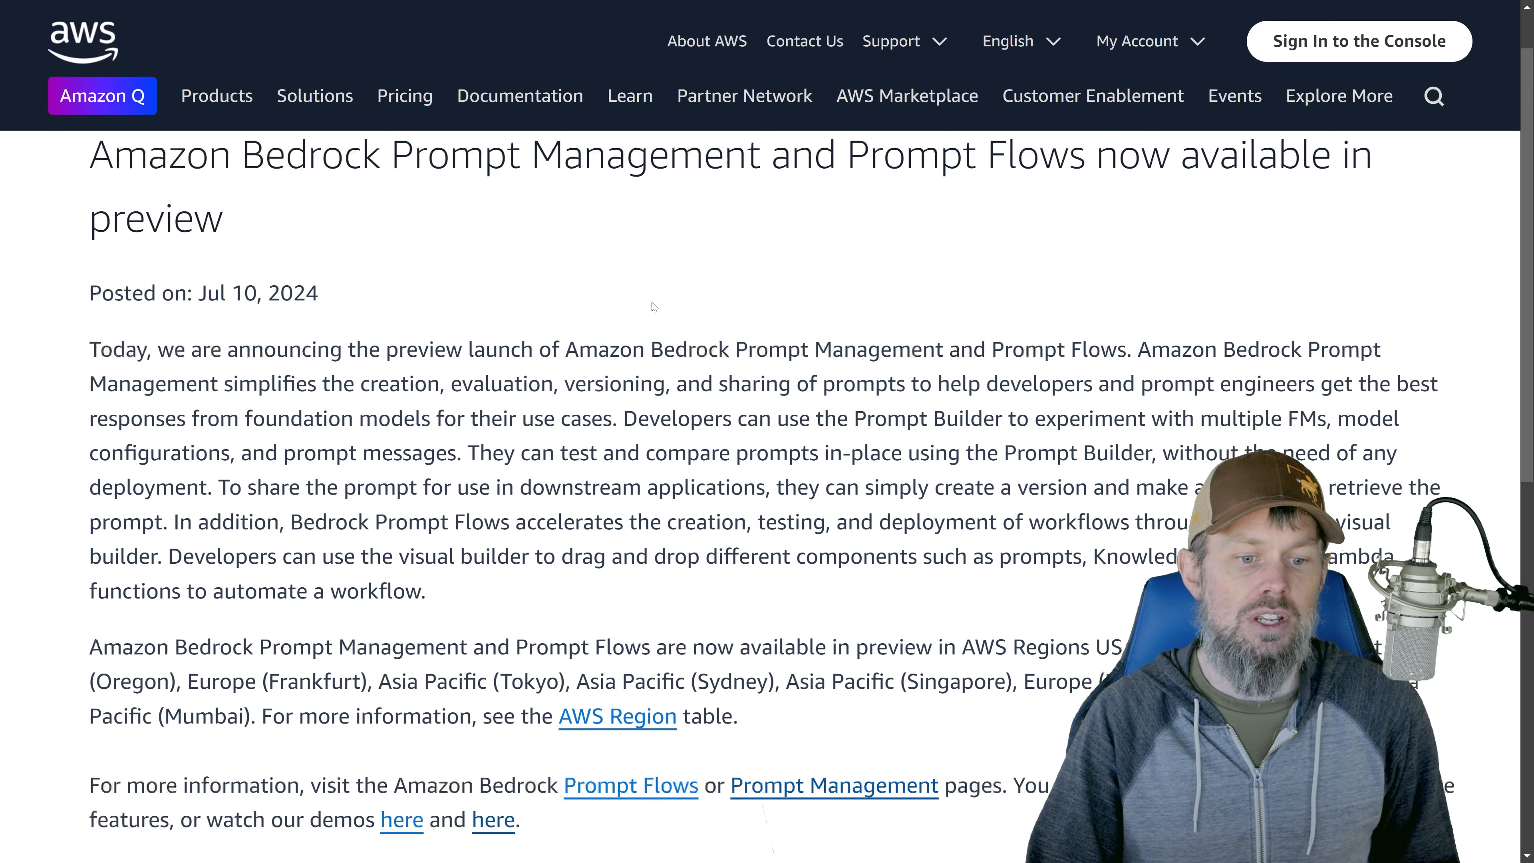
scroll(654, 306, "down", 2)
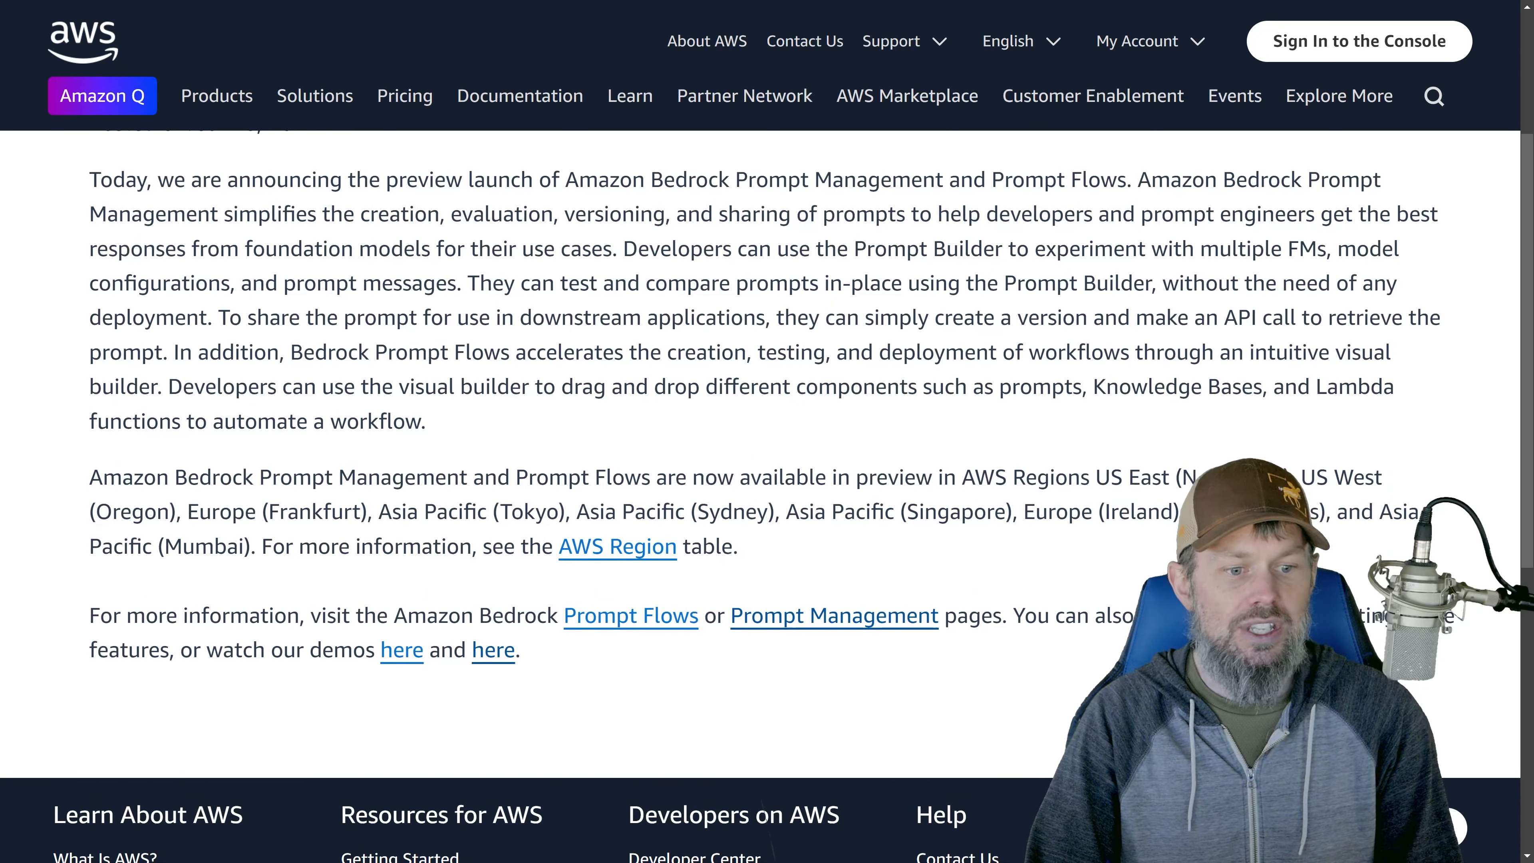
scroll(982, 401, "down", 2)
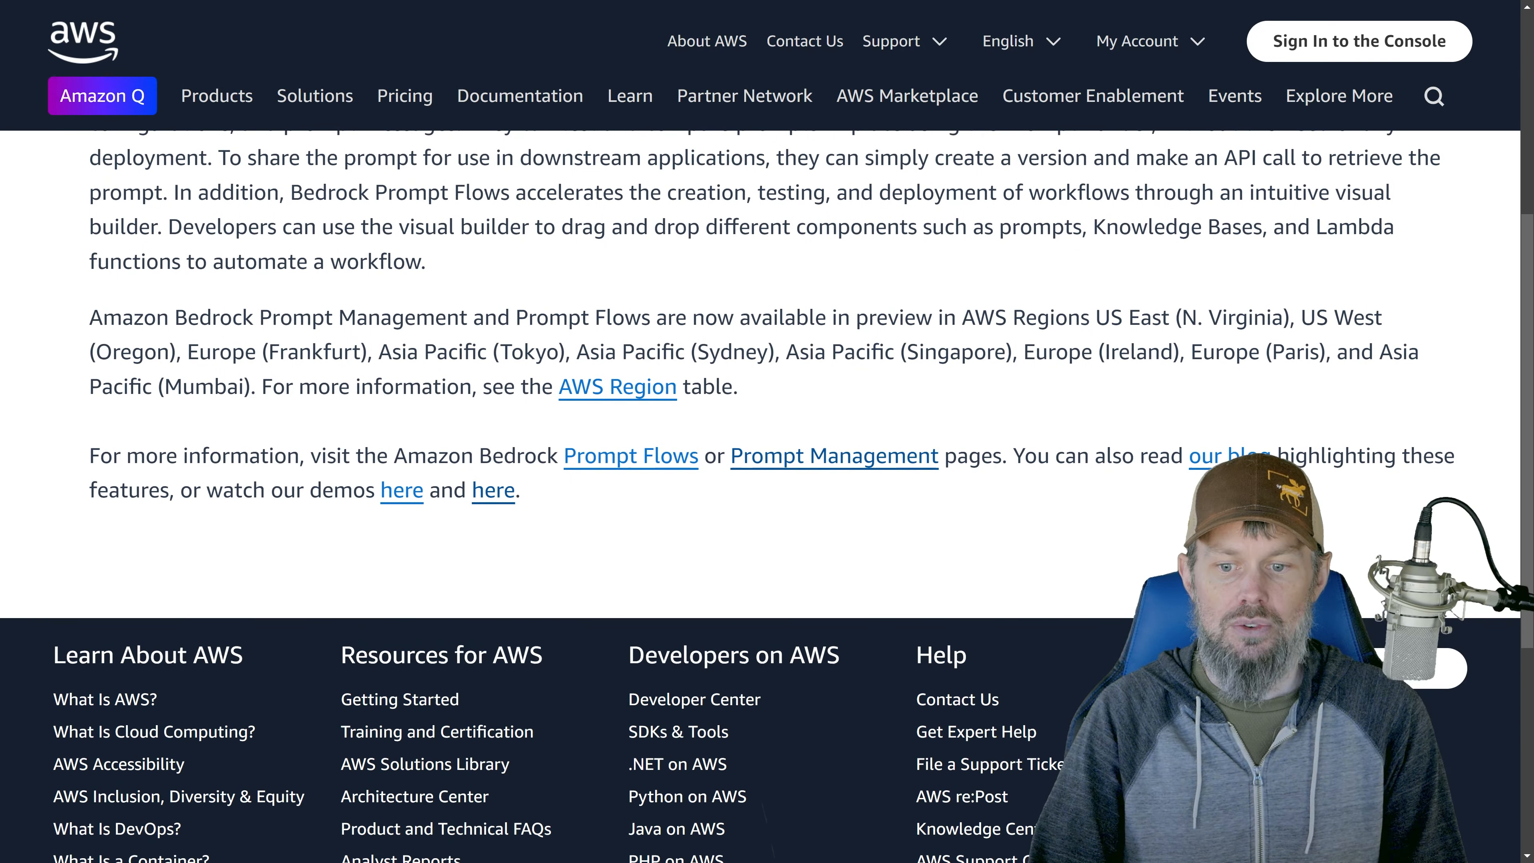
Examine the list of AWS Regions where the preview is available, marking US East, Oregon and the remaining regions
left_click_drag(962, 317, 244, 387)
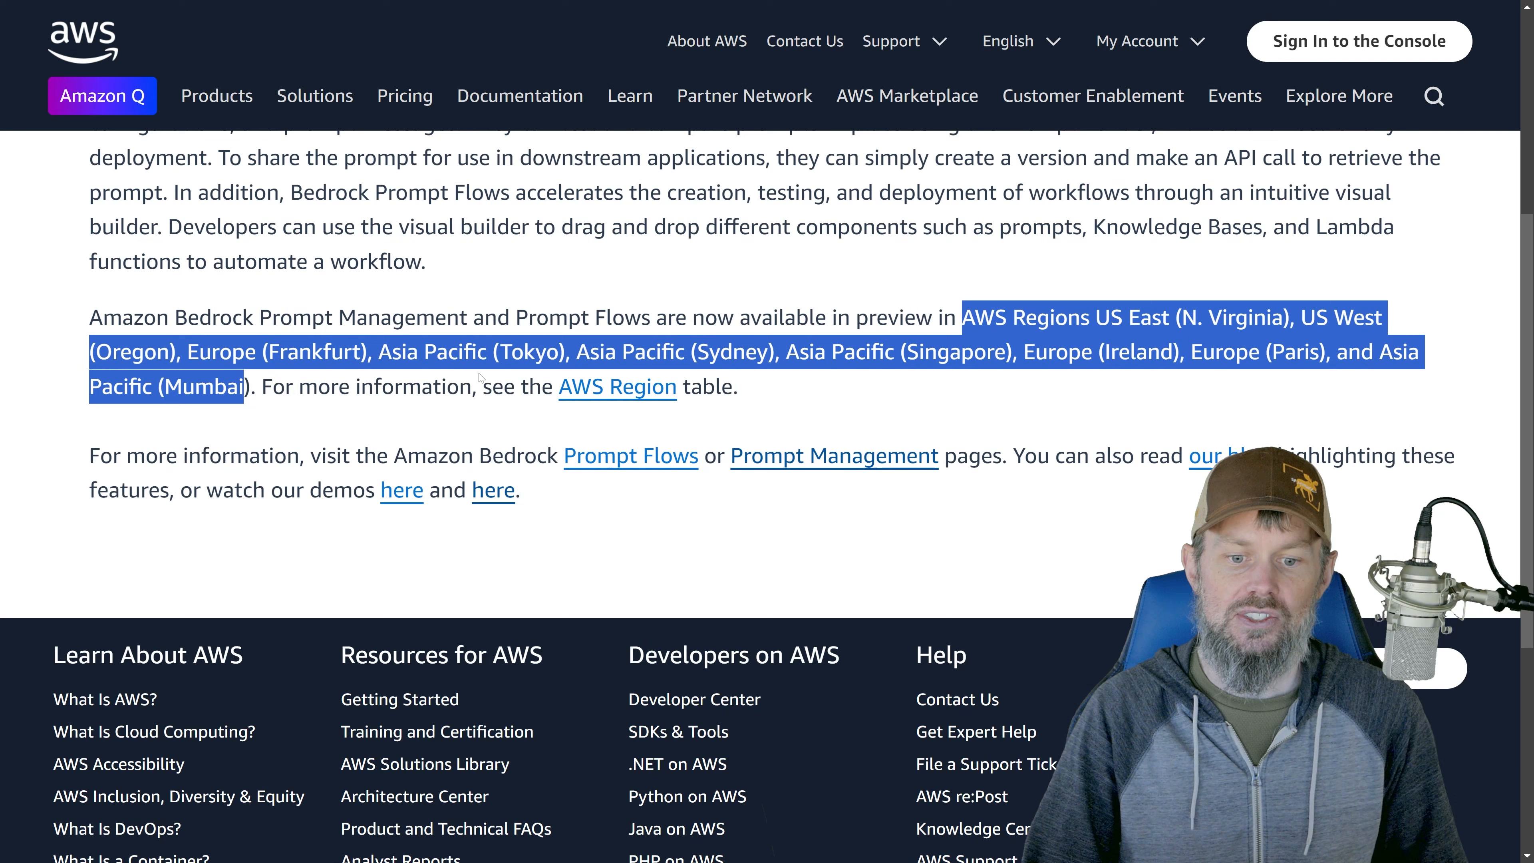
left_click(1256, 544)
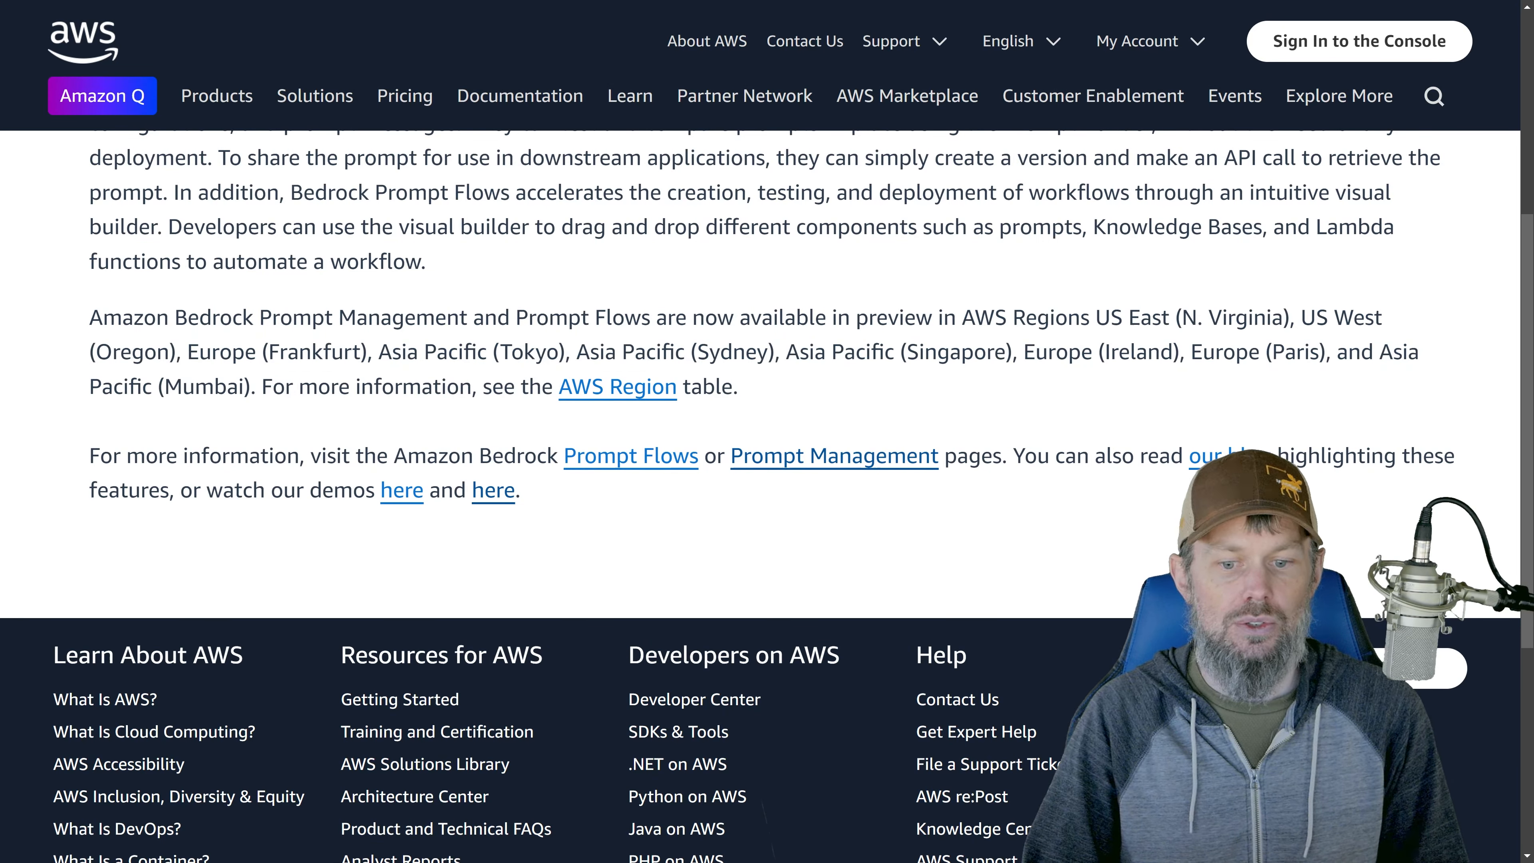
left_click_drag(1128, 319, 1272, 319)
left_click(1273, 321)
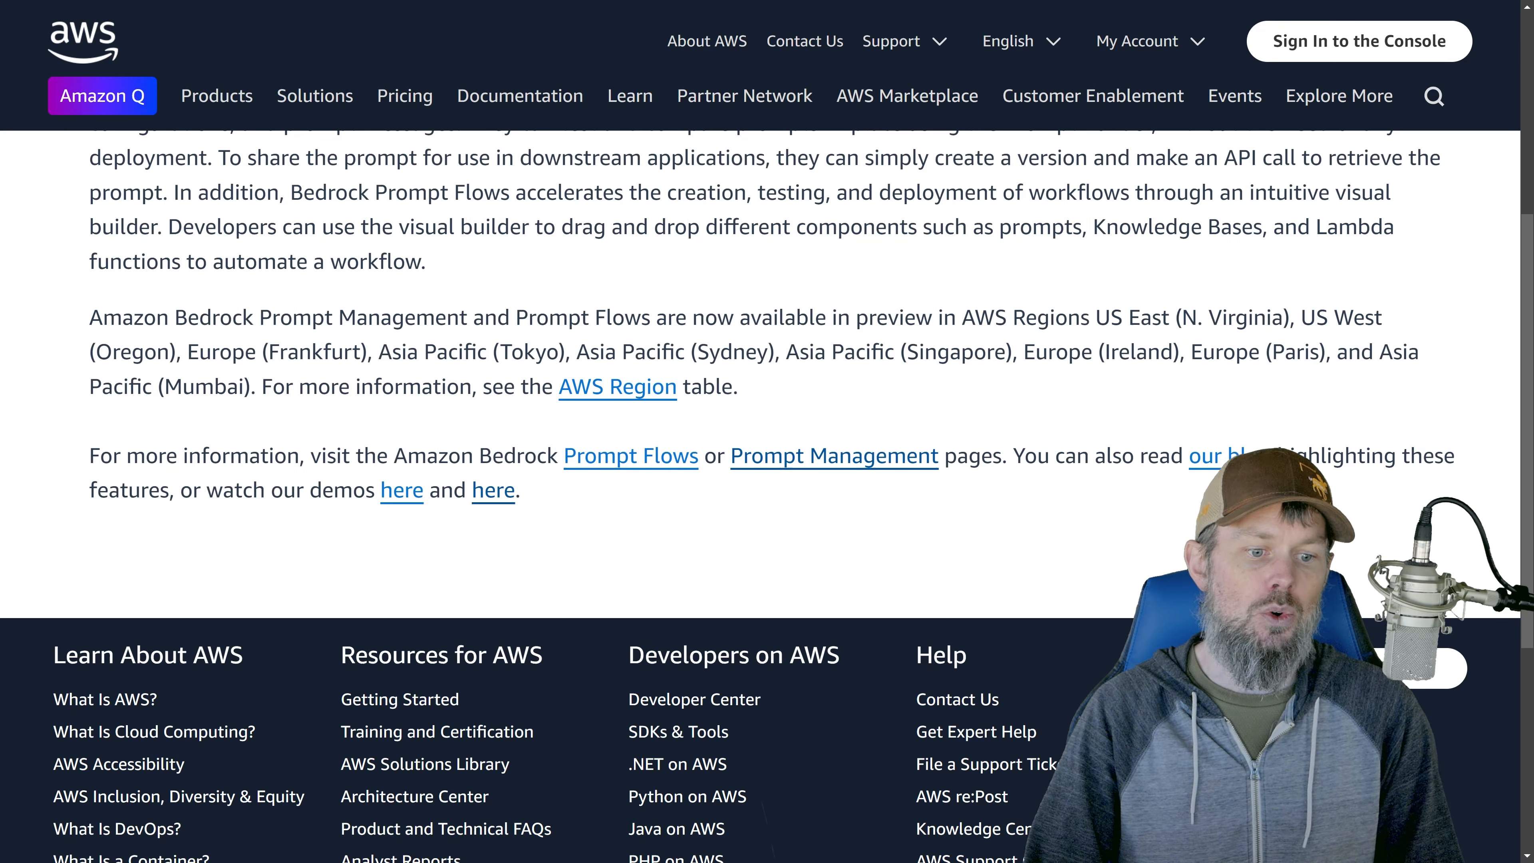
double_click(133, 352)
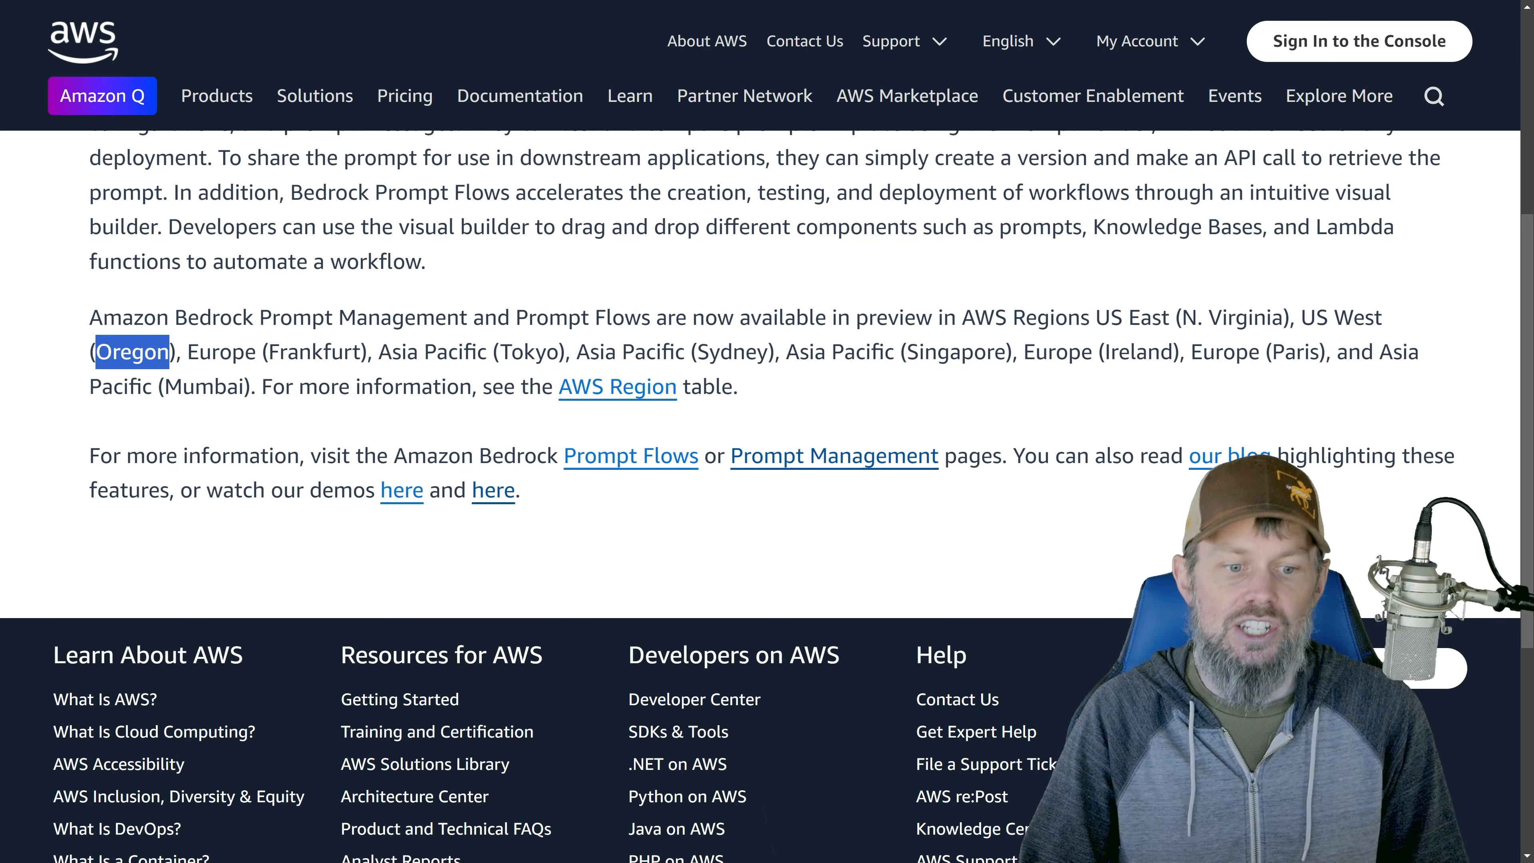
left_click_drag(188, 352, 250, 387)
left_click(250, 387)
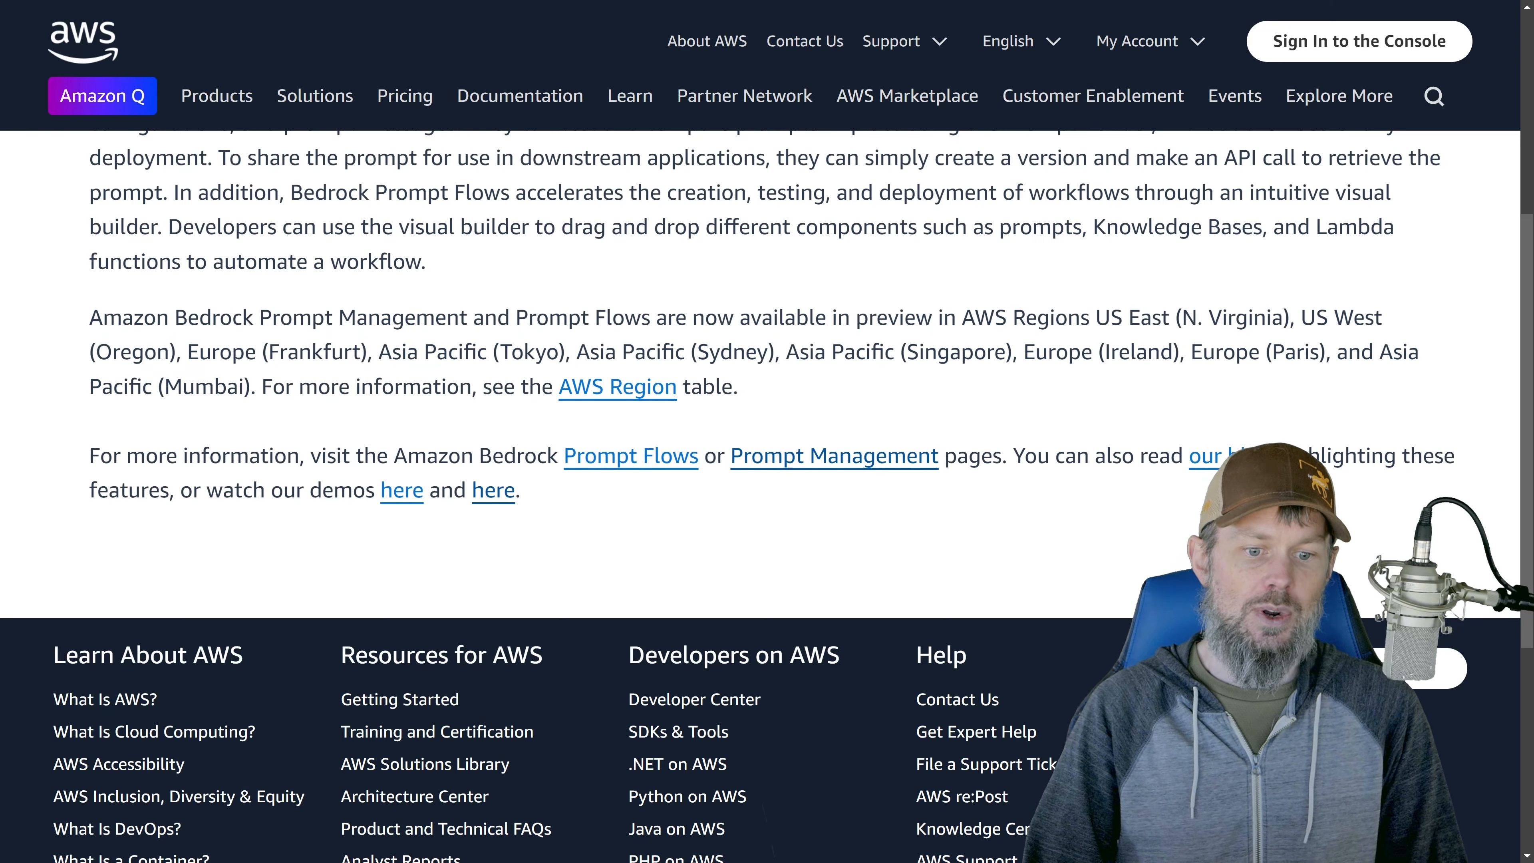
scroll(411, 440, "up", 5)
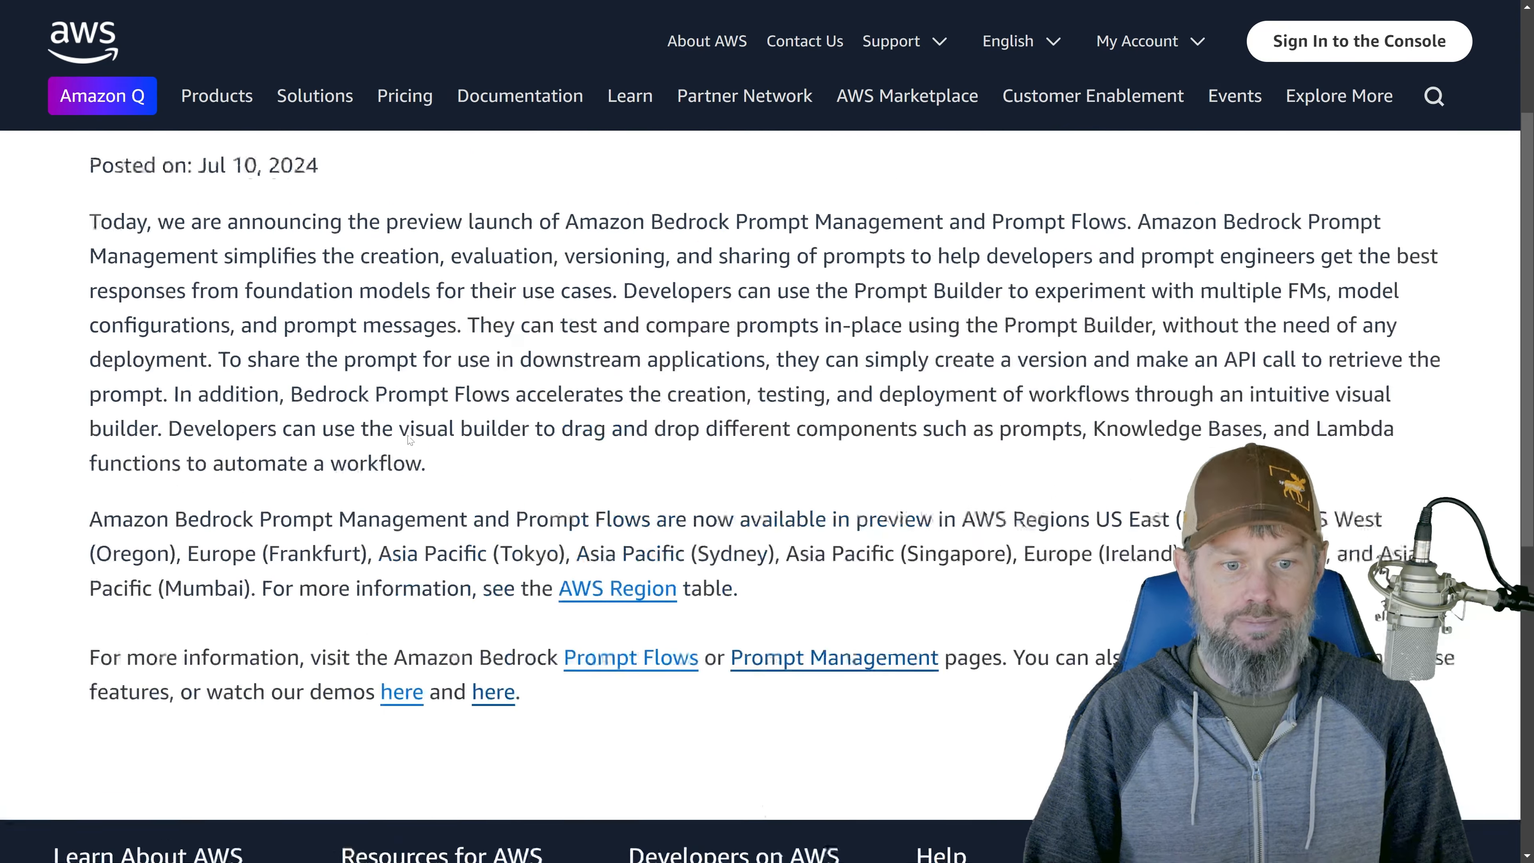
scroll(767, 478, "up", 1)
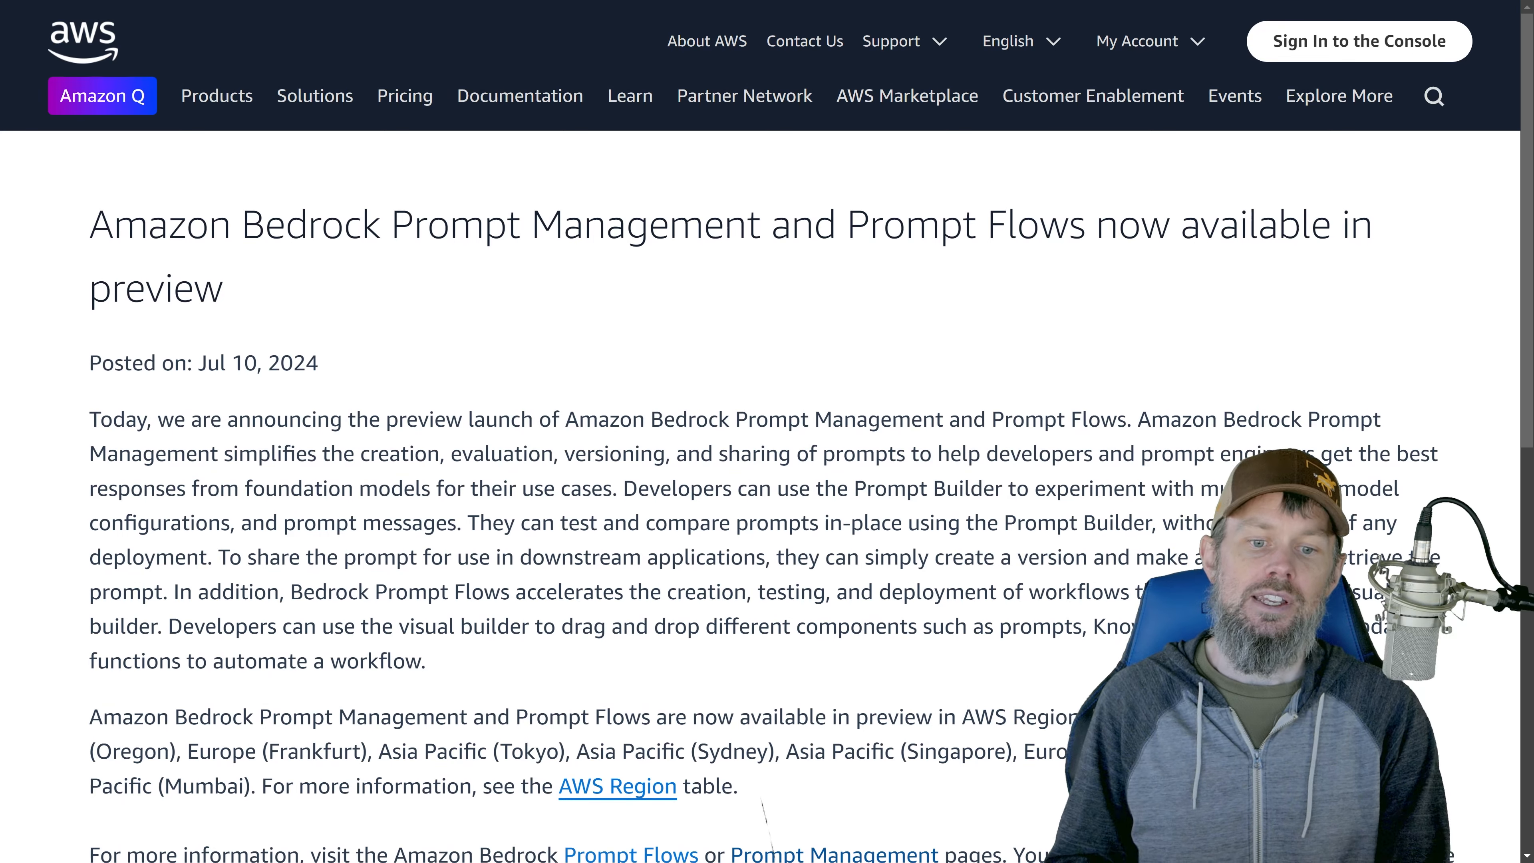
Switch to the Amazon Bedrock User Guide and expand its Prompt management topics
key("ctrl+Tab")
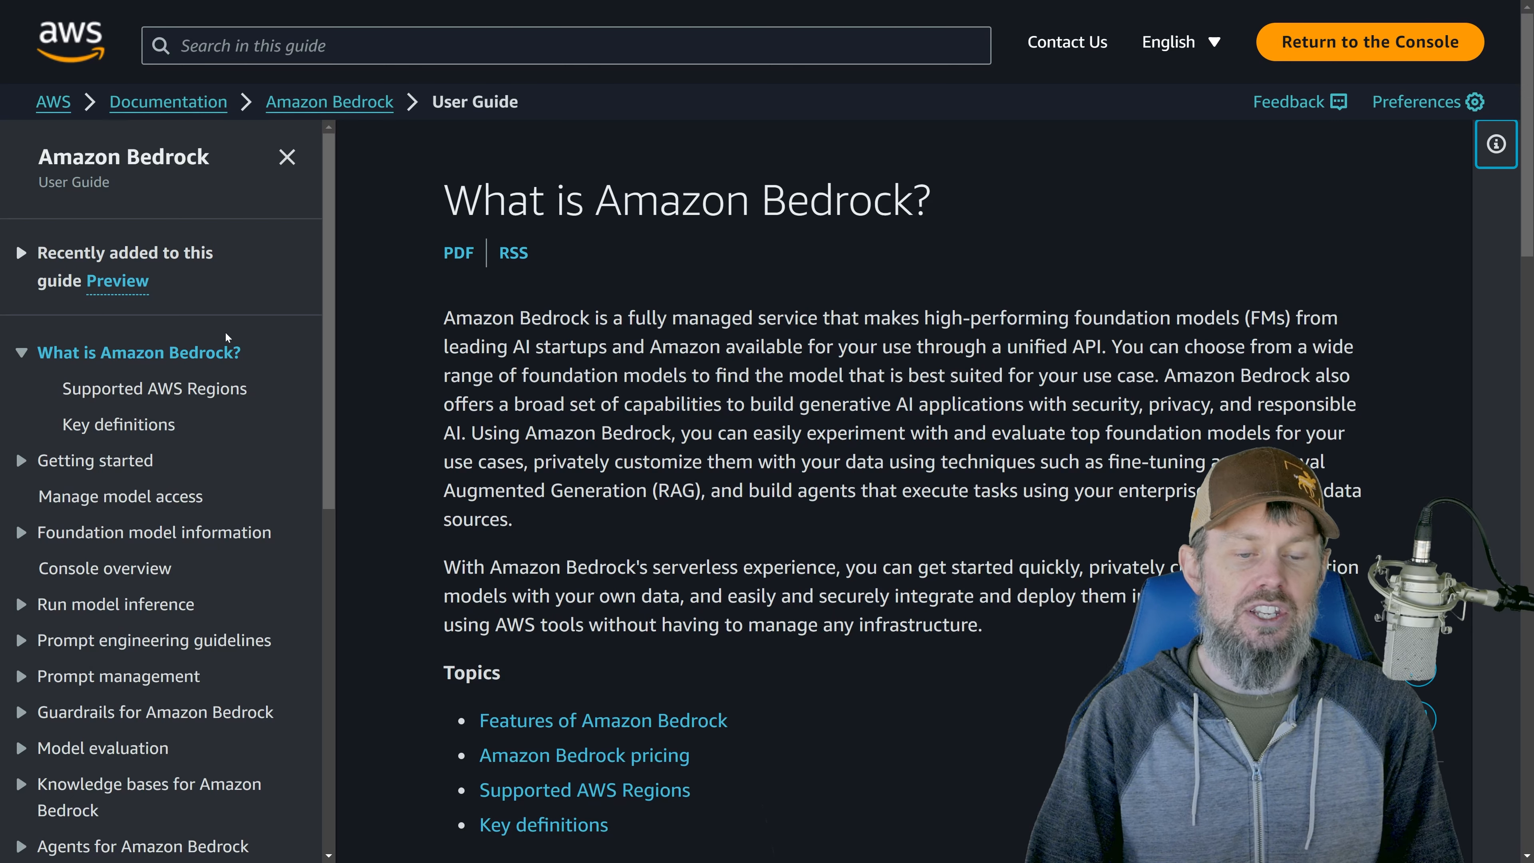
scroll(225, 334, "down", 3)
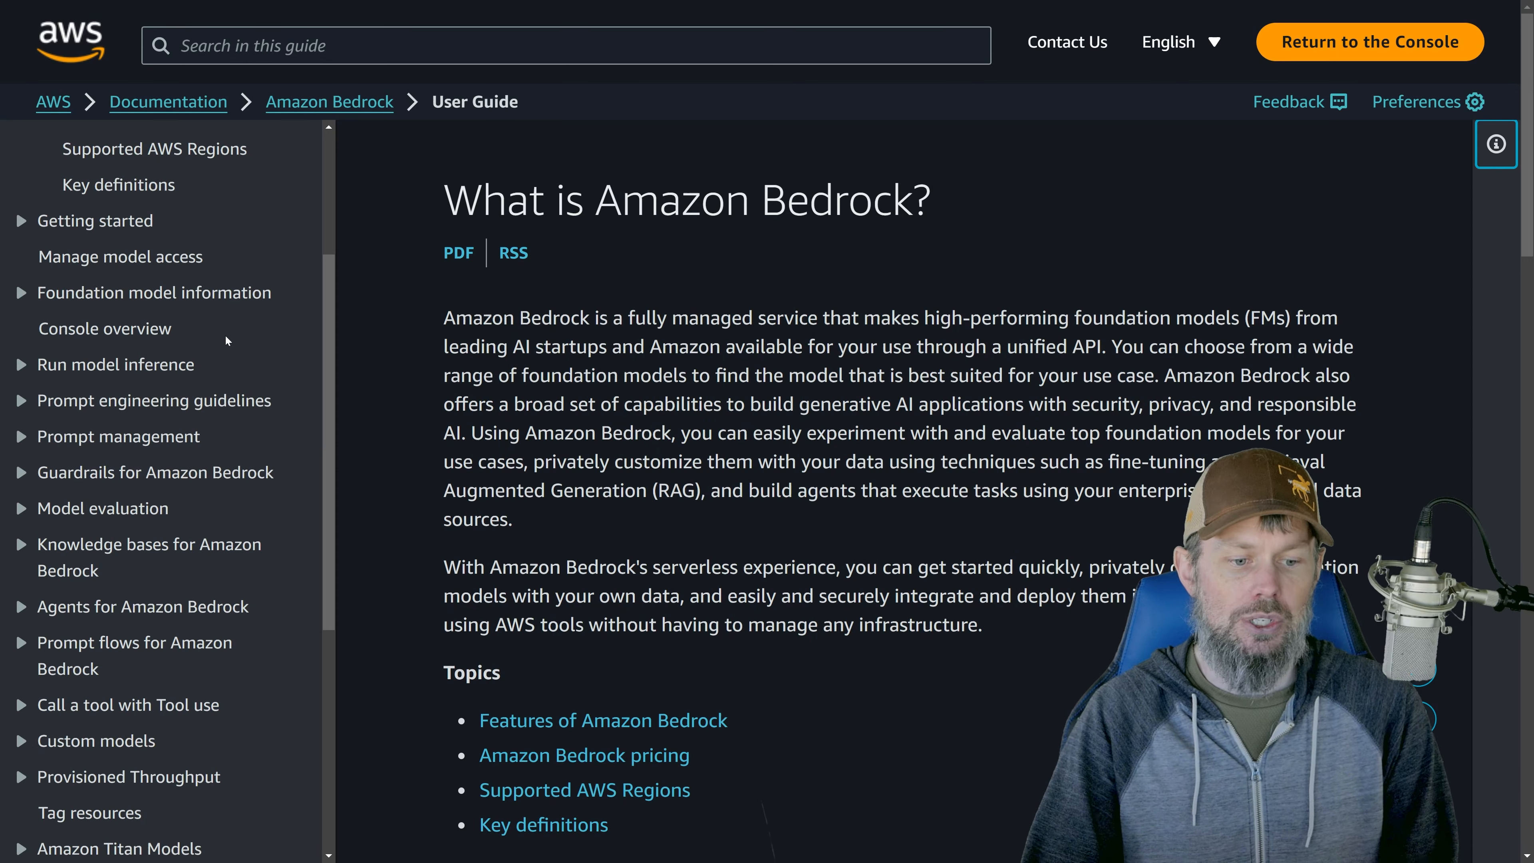
scroll(225, 334, "down", 1)
left_click(66, 357)
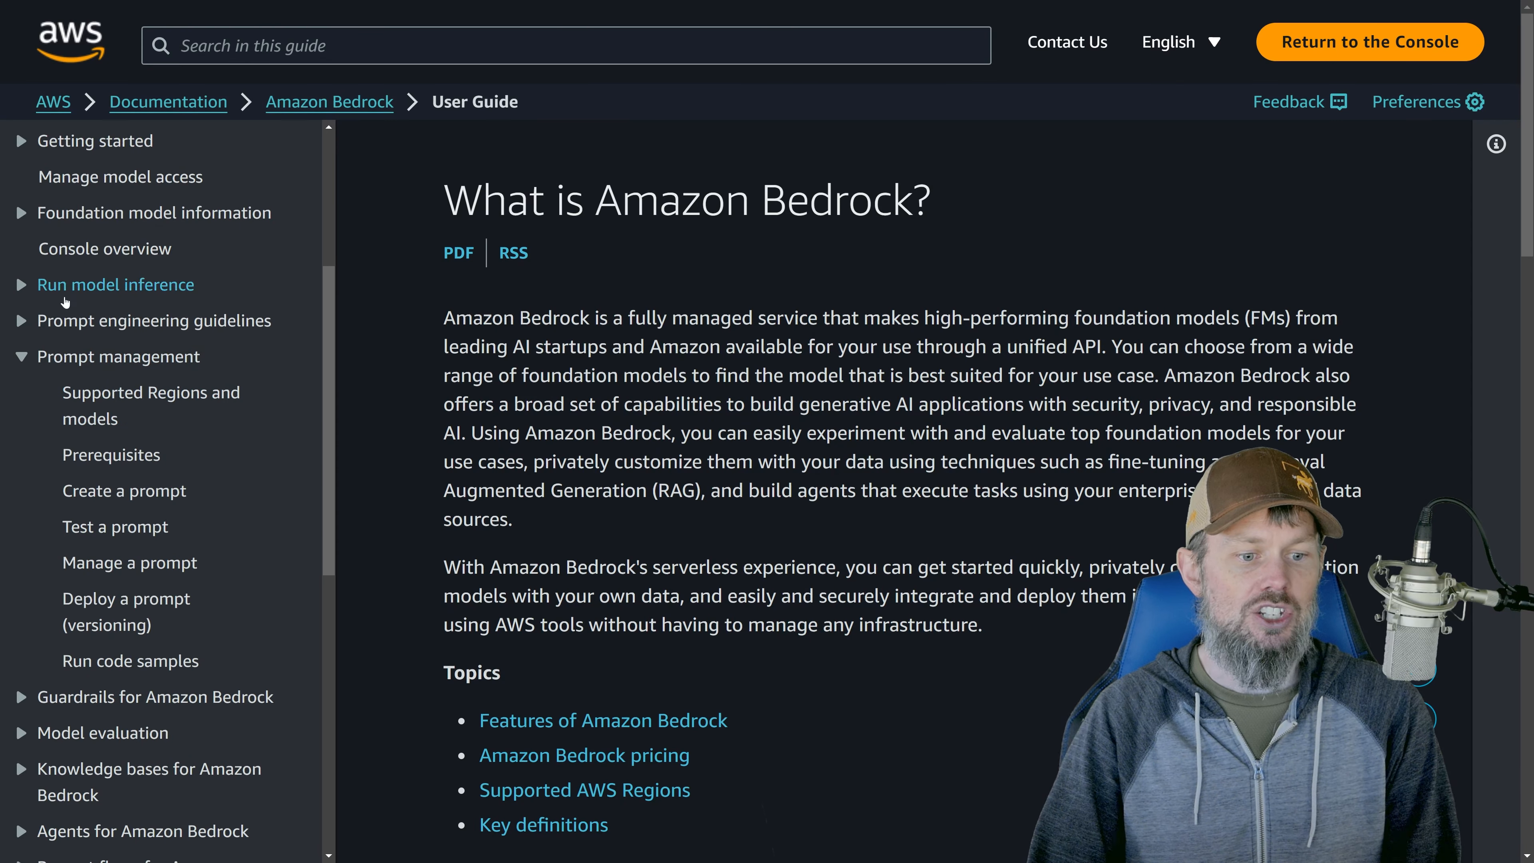
Expand How it works under Prompt flows for Amazon Bedrock and open the Node types in prompt flow page
scroll(80, 496, "down", 5)
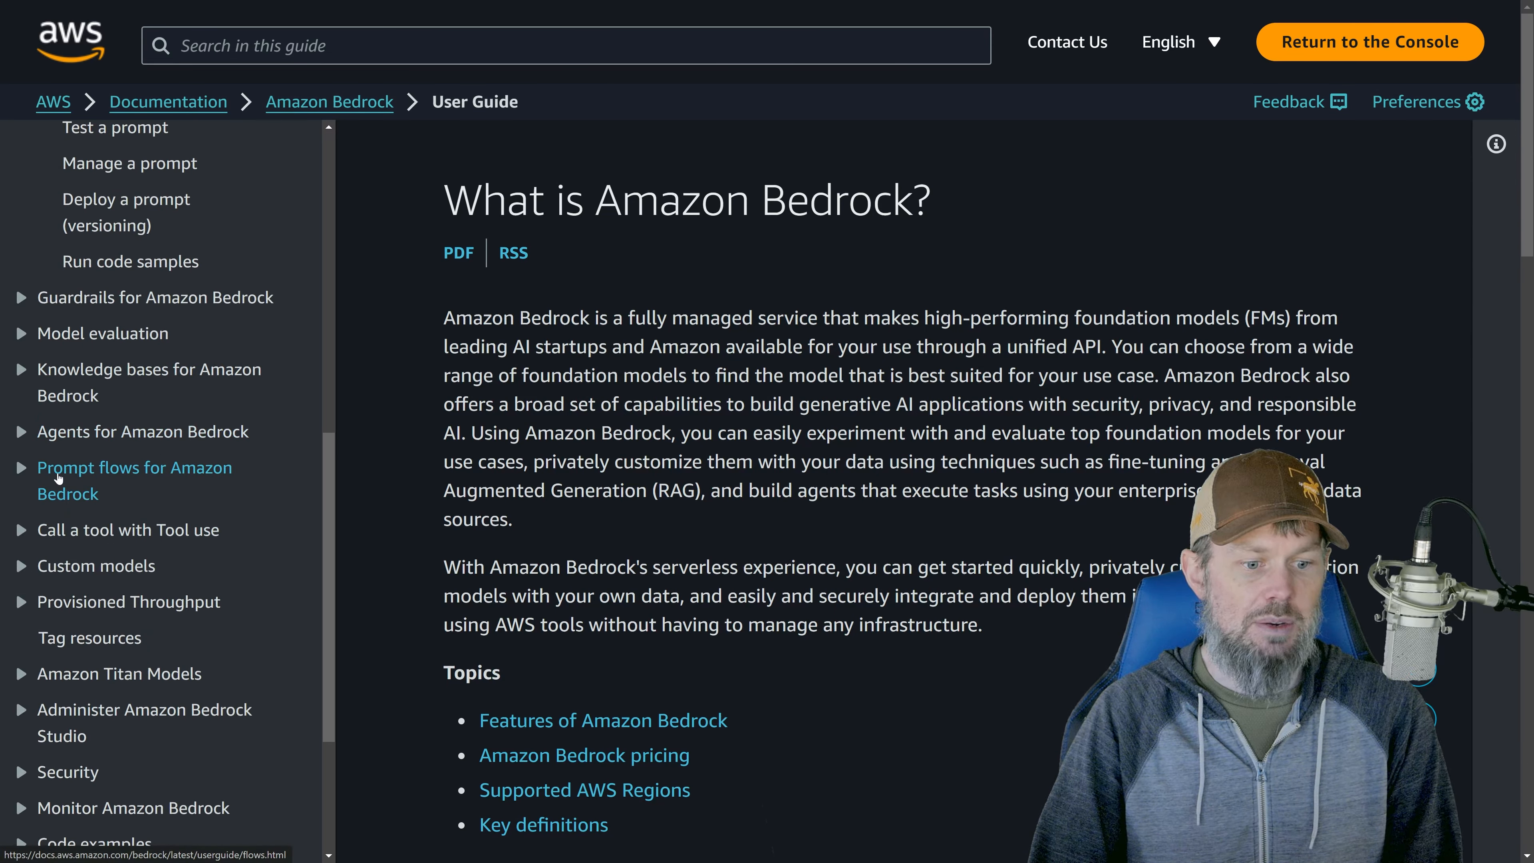
left_click(80, 494)
scroll(83, 518, "down", 2)
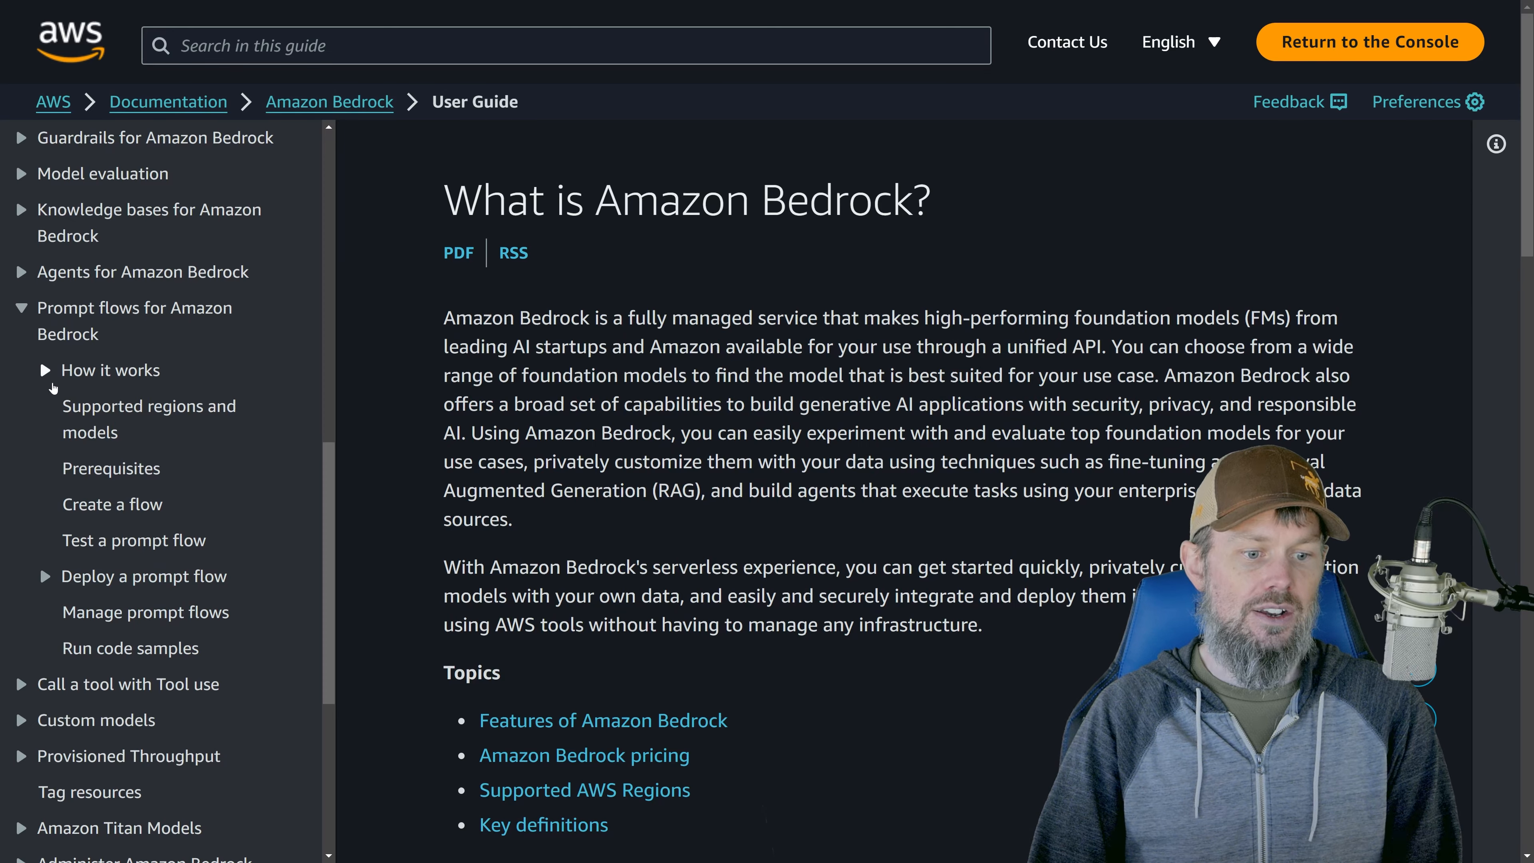
left_click(45, 370)
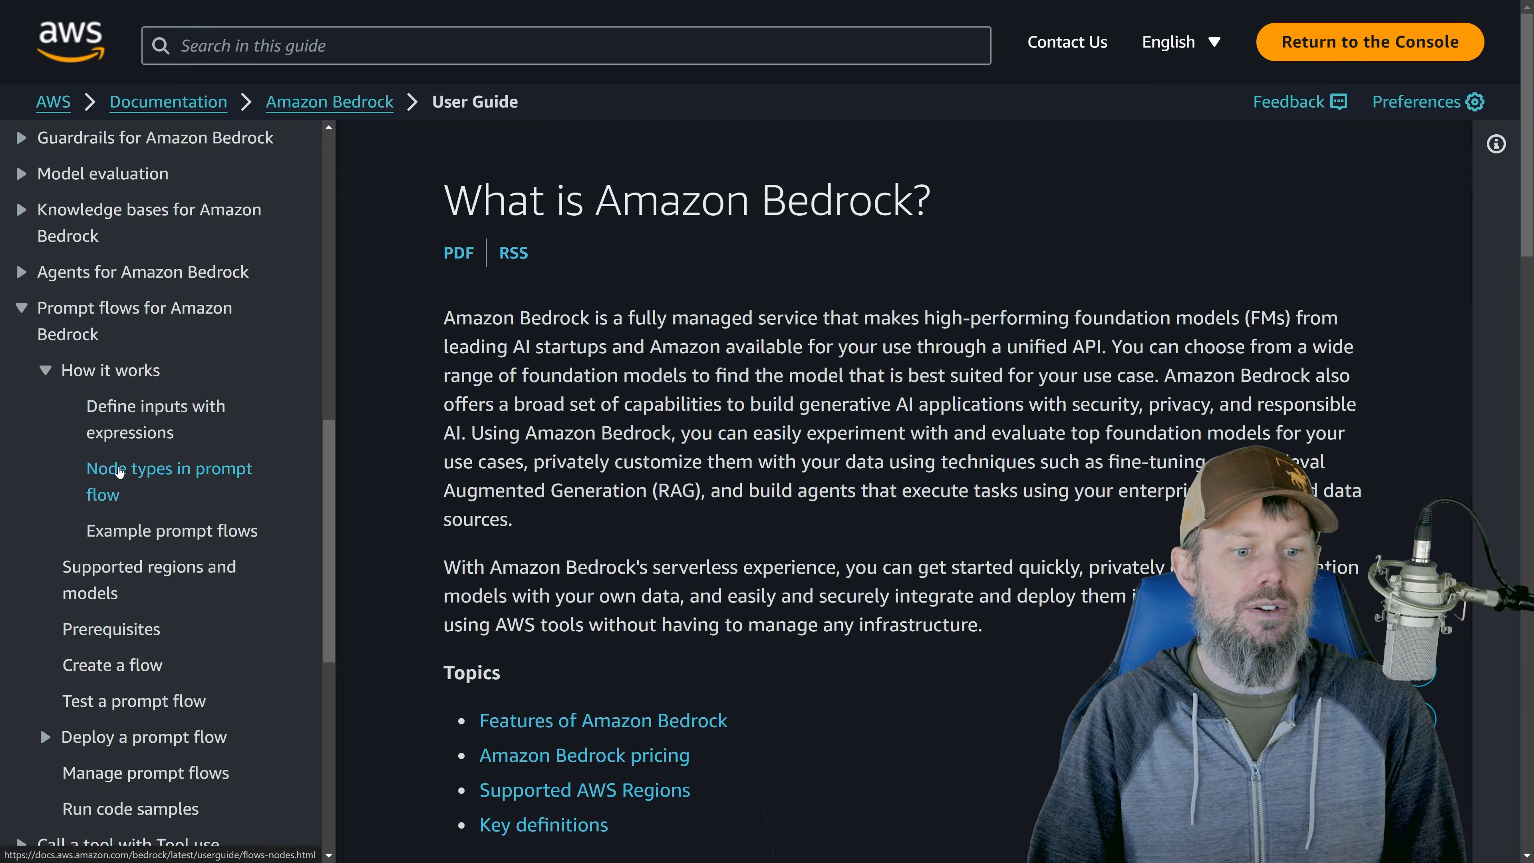
left_click(110, 494)
Examine the node types for flow logic and data handling, expanding the Prompt node section to read its description and structure
scroll(483, 406, "down", 10)
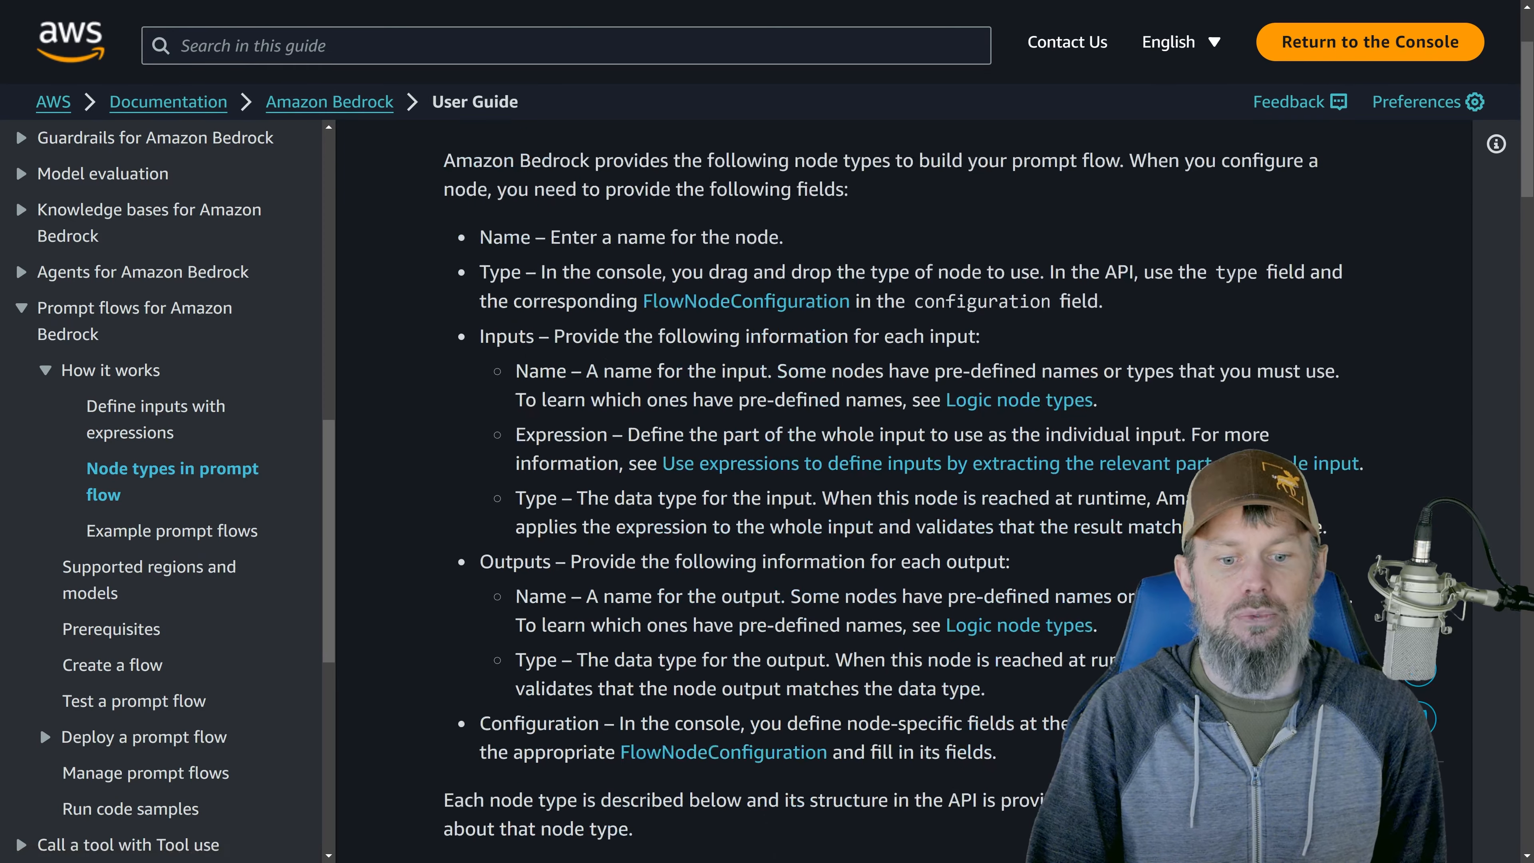
scroll(483, 406, "down", 2)
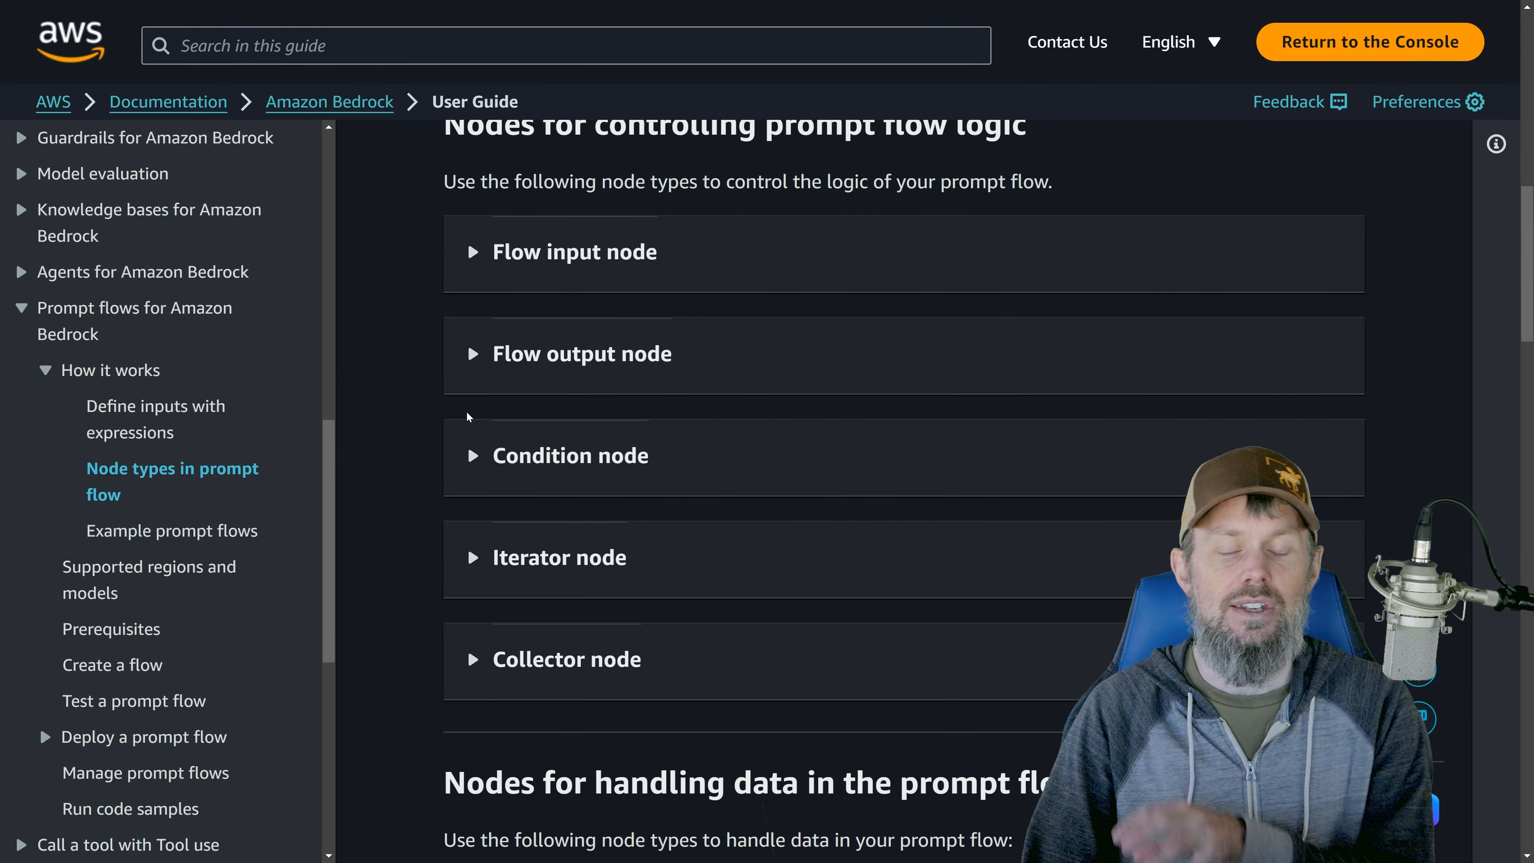
scroll(562, 343, "down", 7)
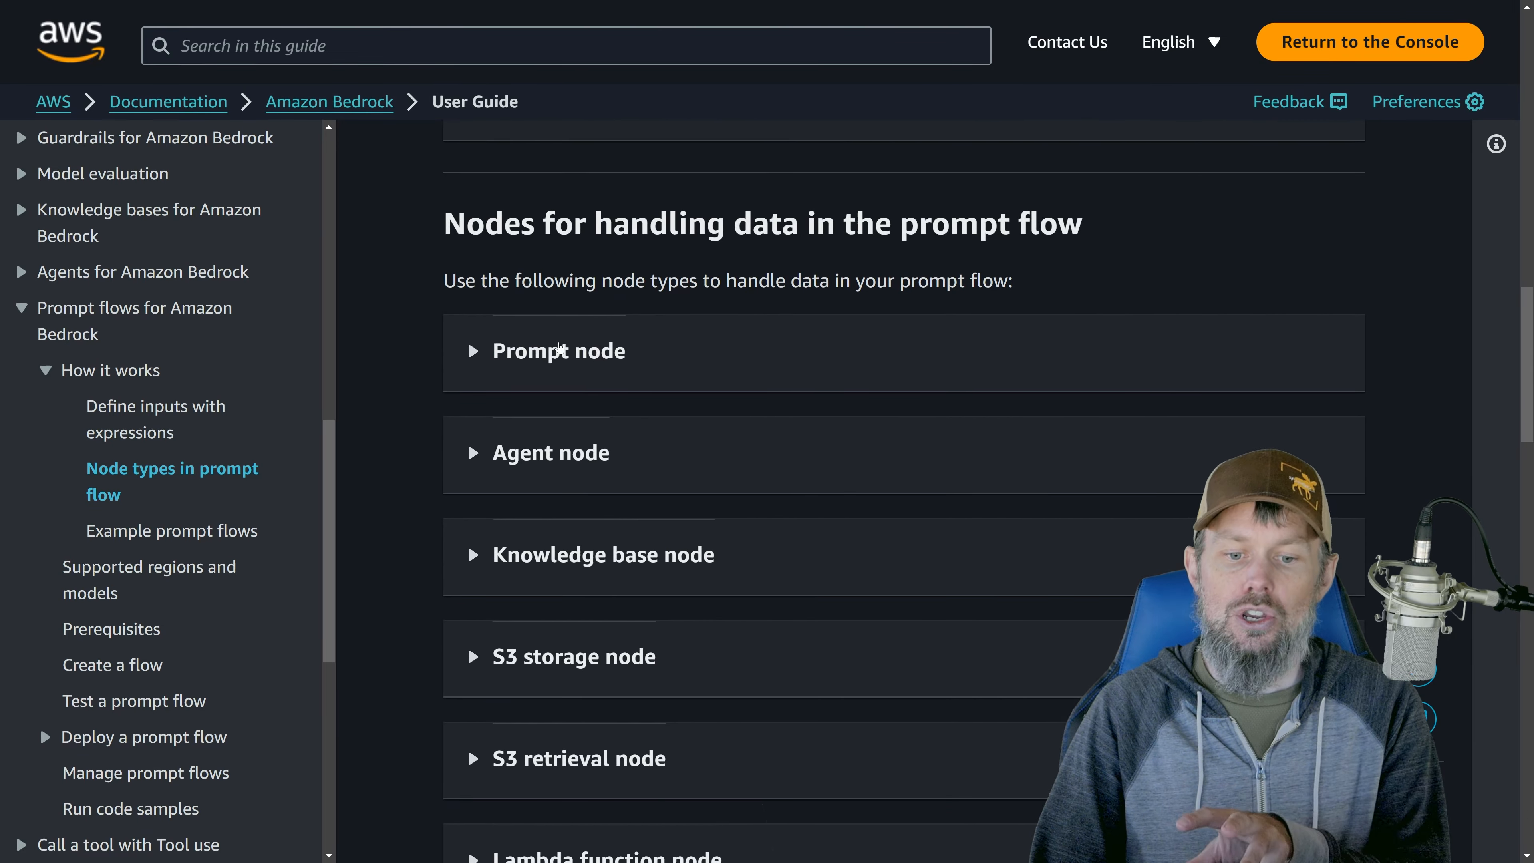
left_click(561, 349)
scroll(466, 436, "down", 12)
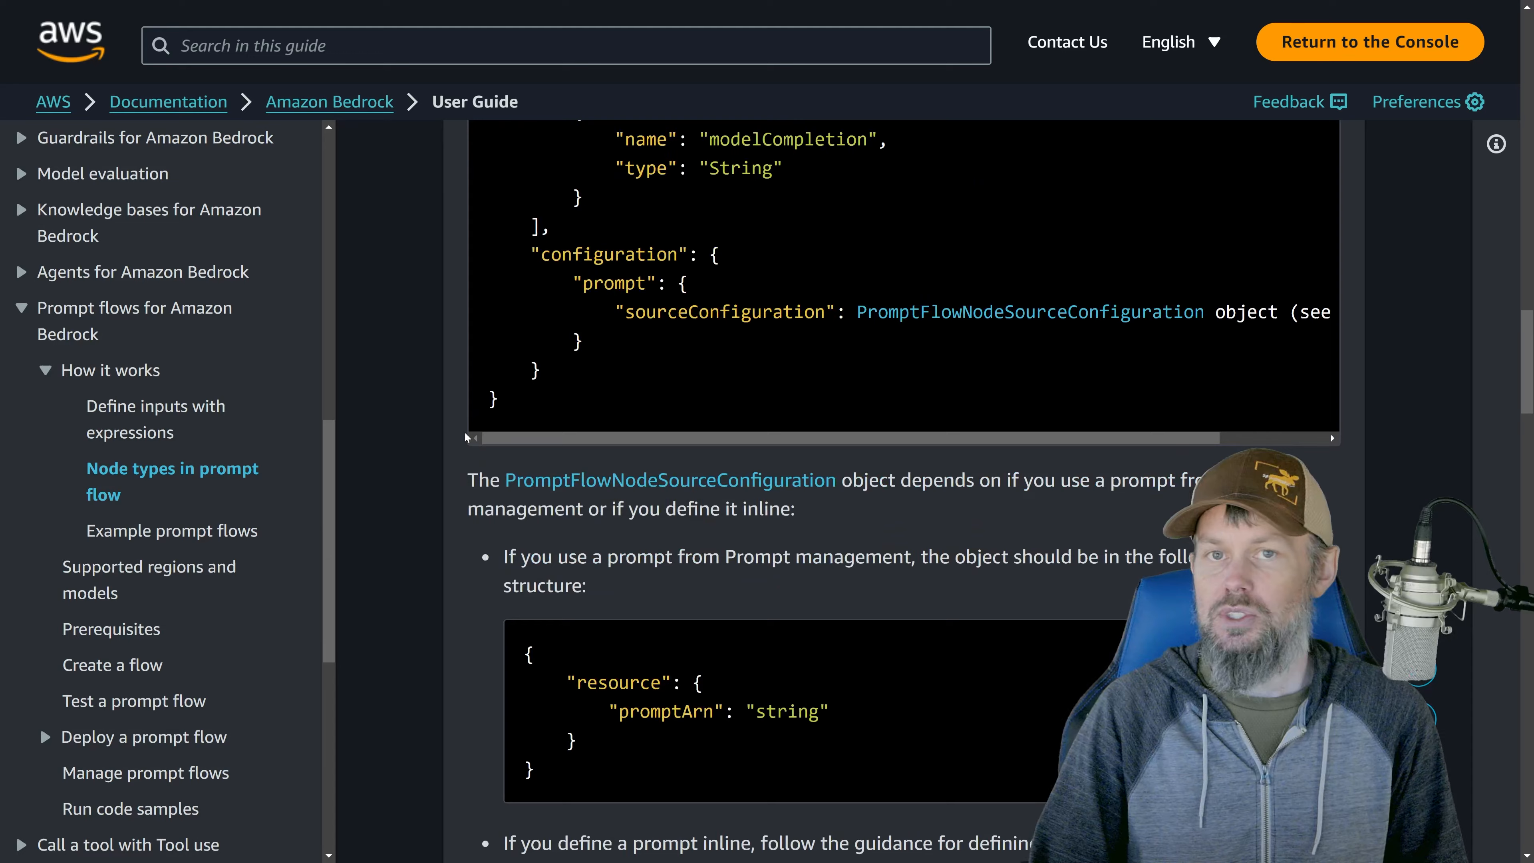
scroll(466, 436, "up", 9)
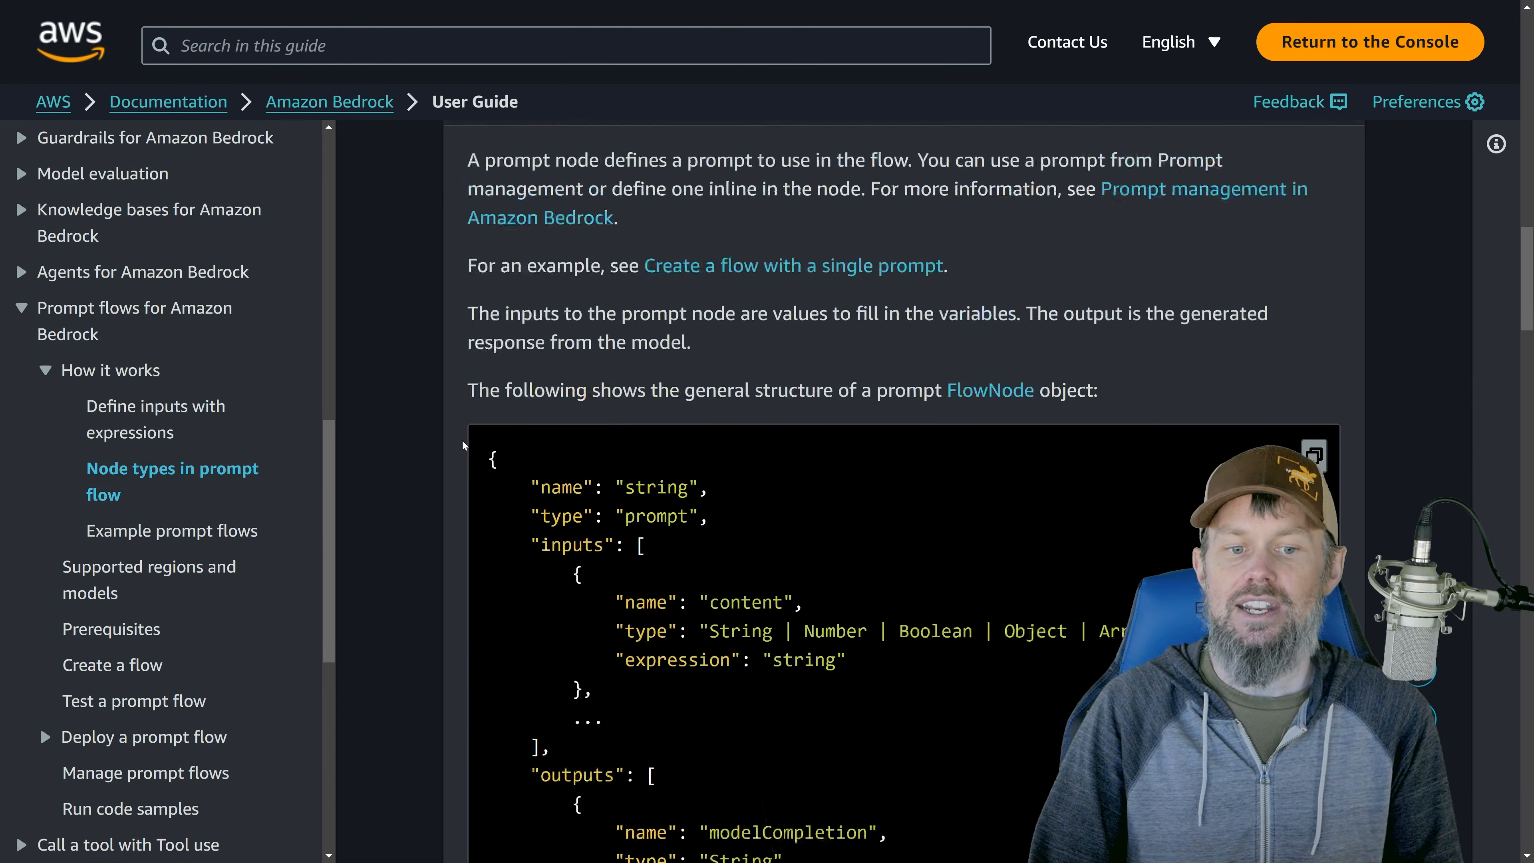
scroll(464, 445, "up", 4)
scroll(517, 275, "down", 1)
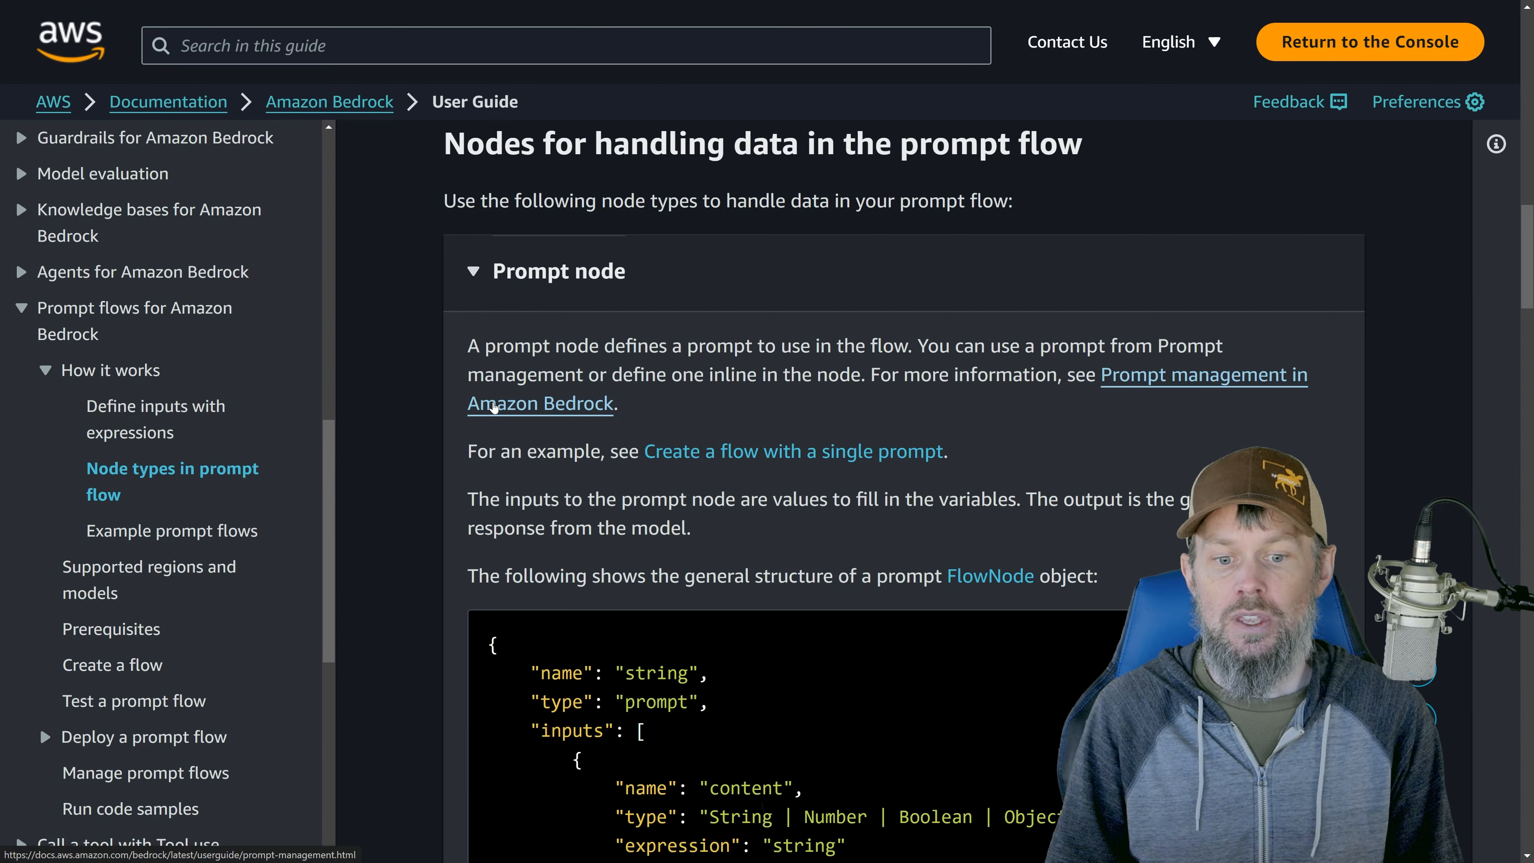
scroll(494, 408, "up", 10)
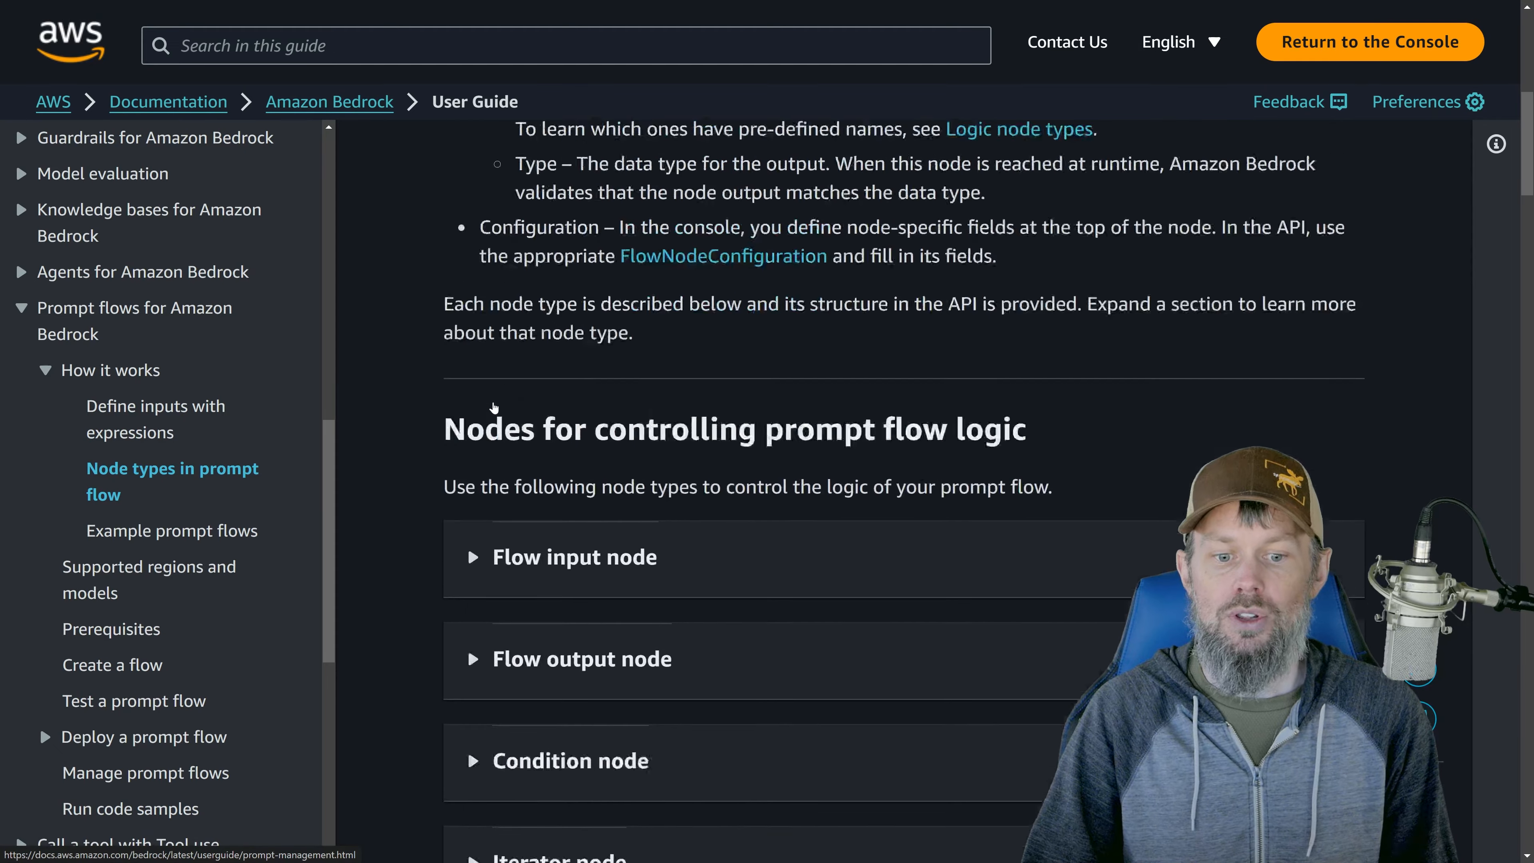
scroll(494, 408, "up", 7)
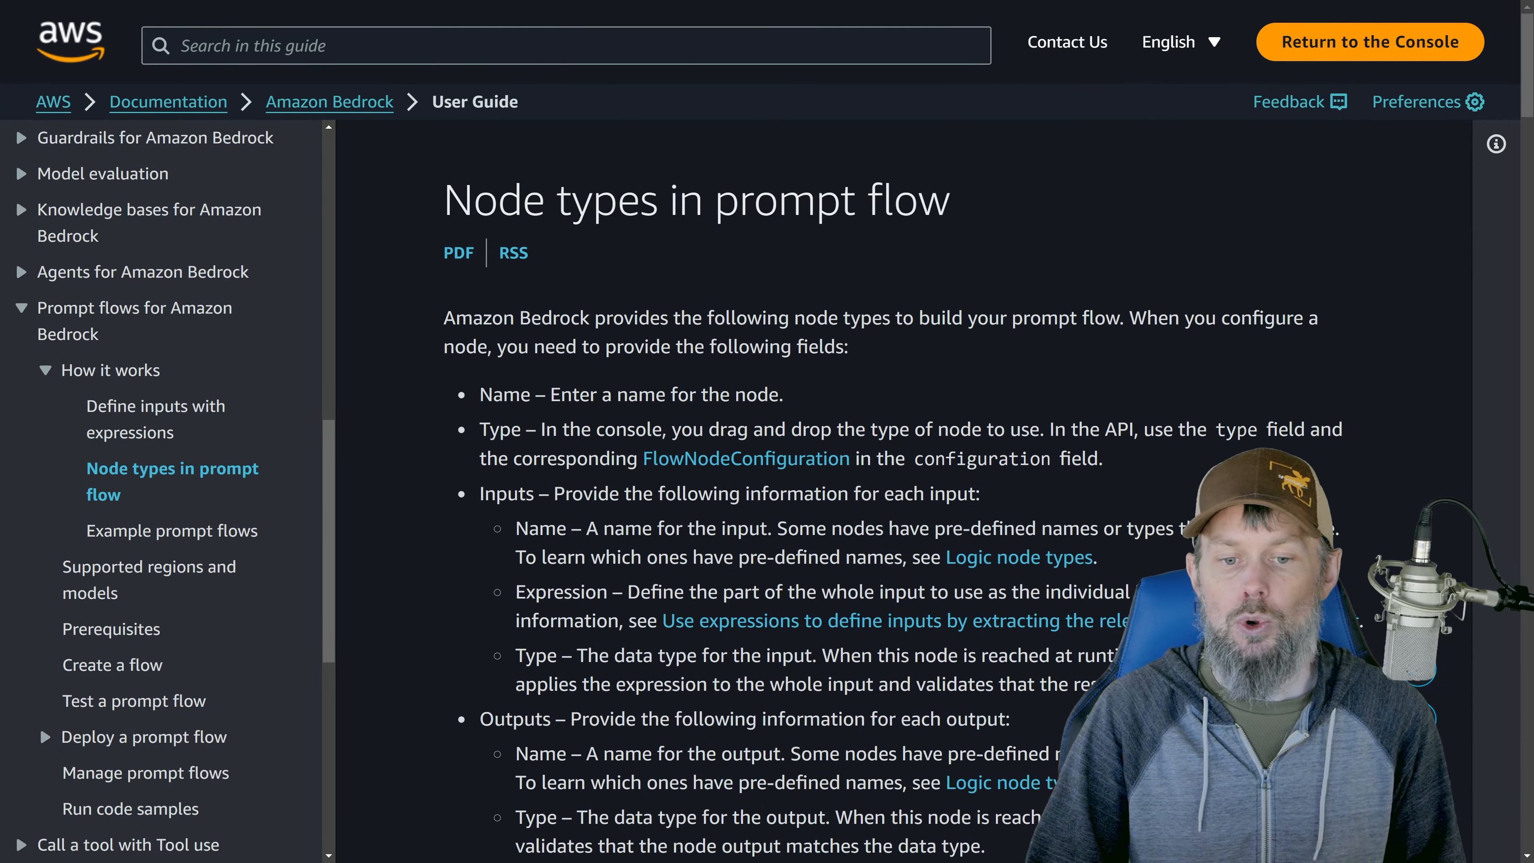
Switch to the AWS console, open Amazon Bedrock from the recently visited services and expand its navigation
key("ctrl+Tab")
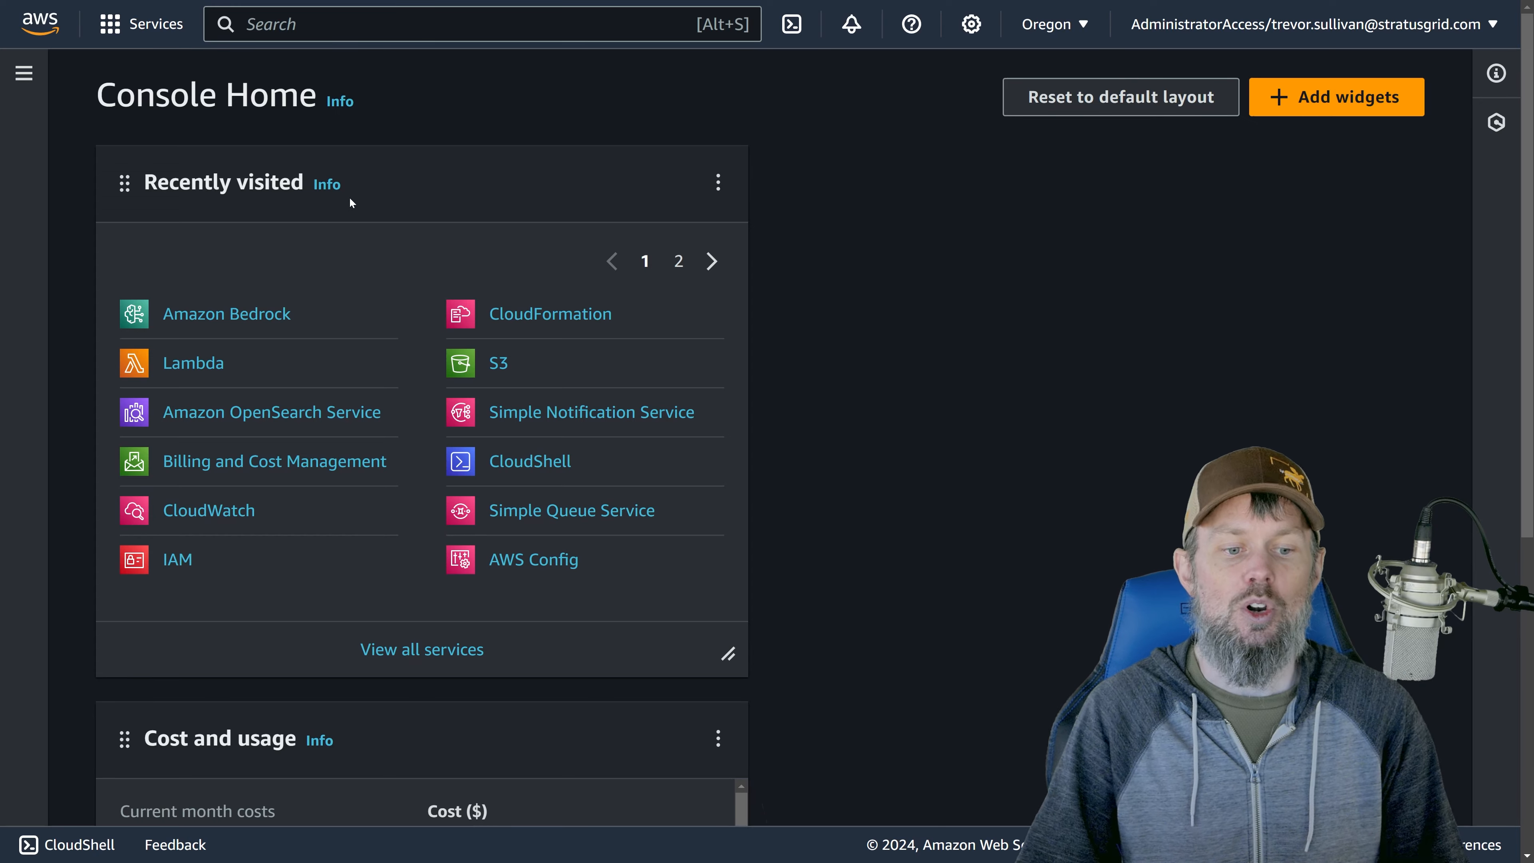
left_click(230, 326)
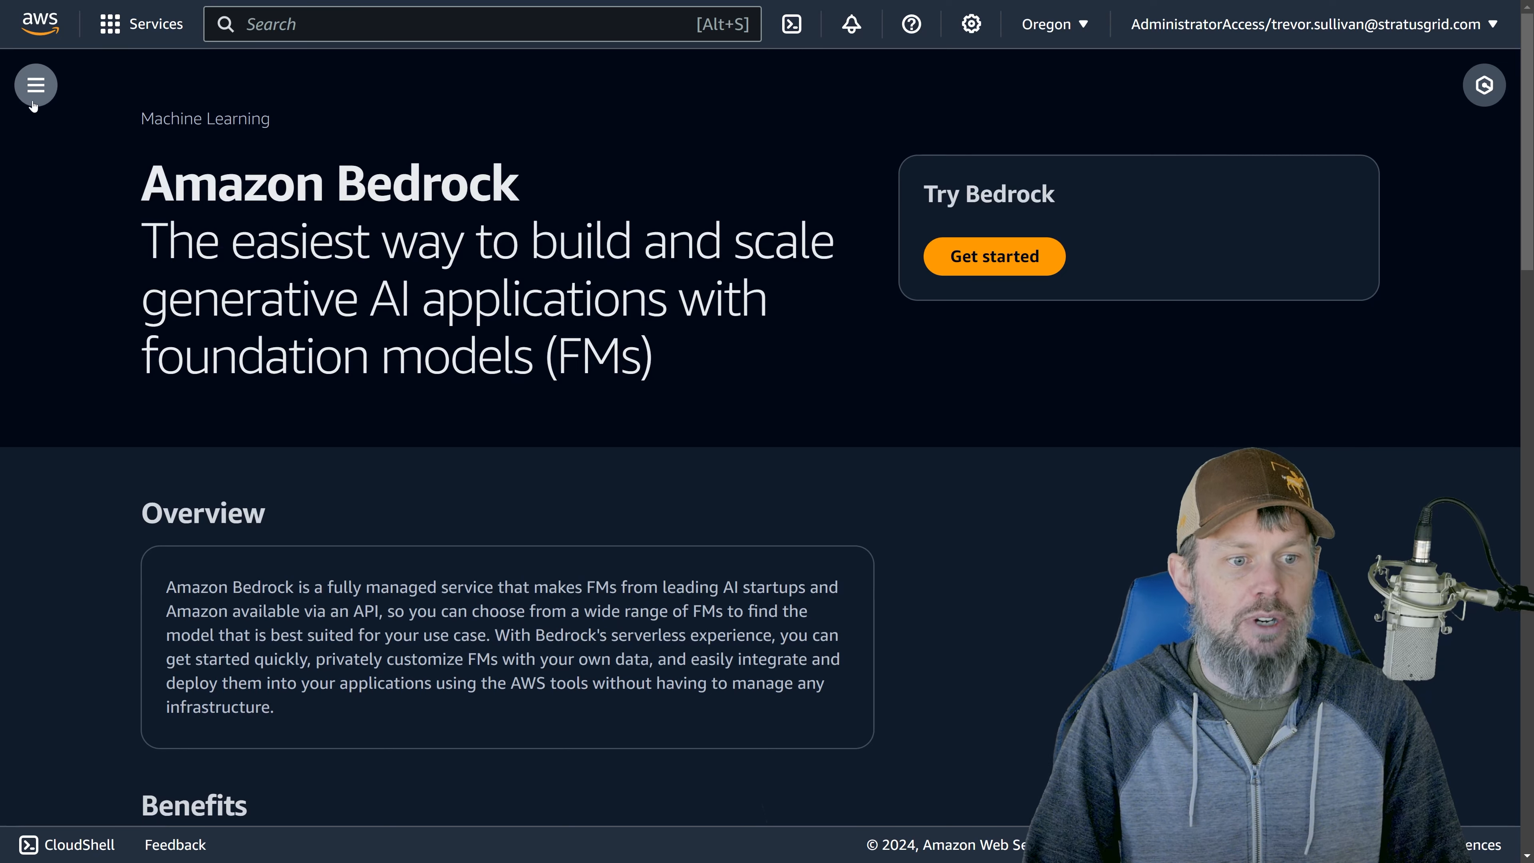
left_click(35, 85)
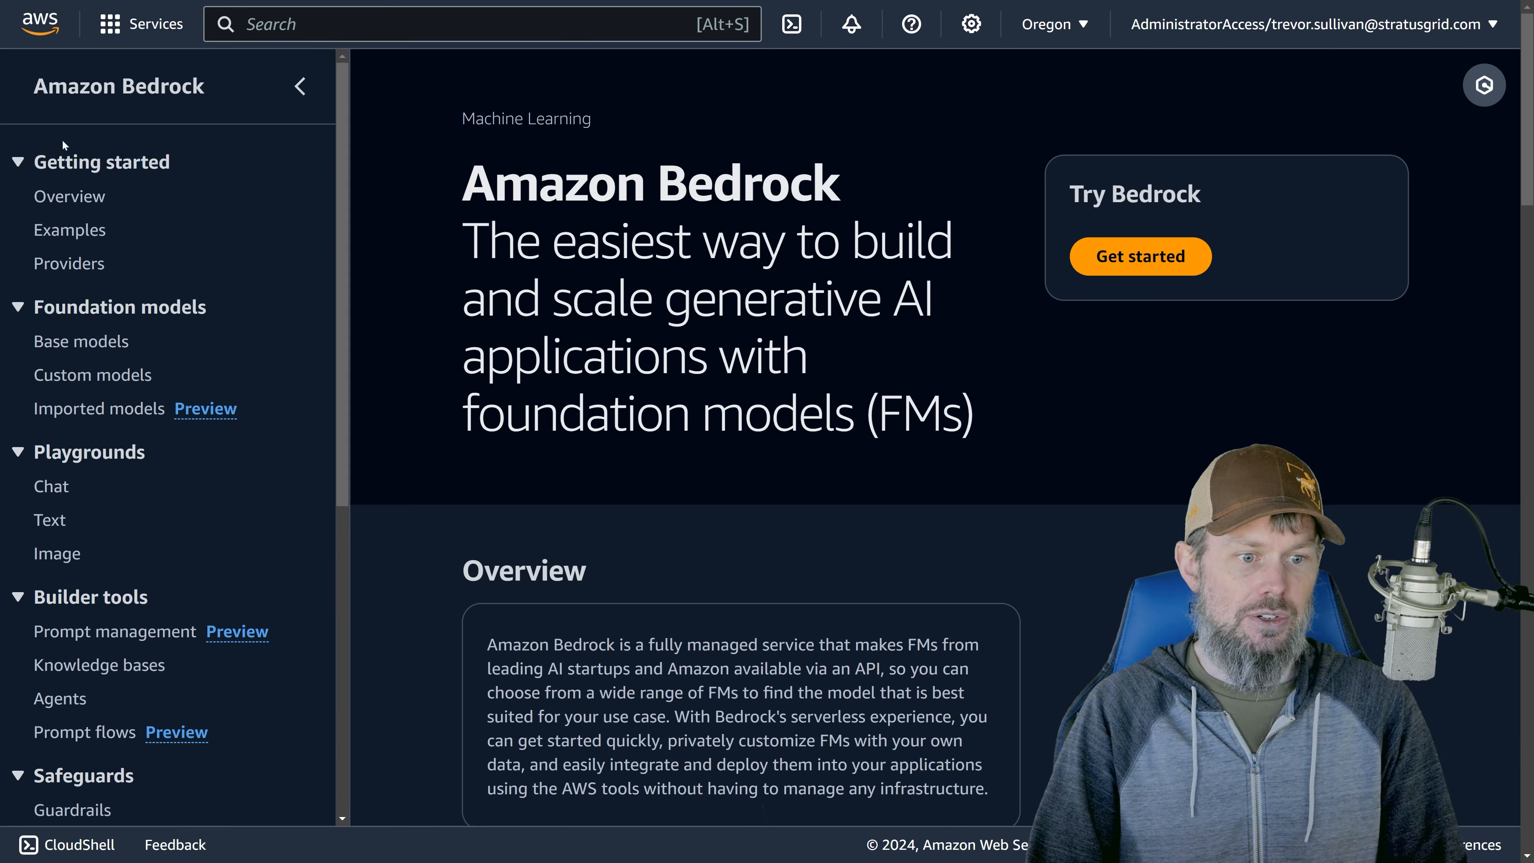
Collapse the Getting started group, and collapse and re-expand the Foundation models group in the Bedrock navigation
left_click(36, 162)
left_click(37, 208)
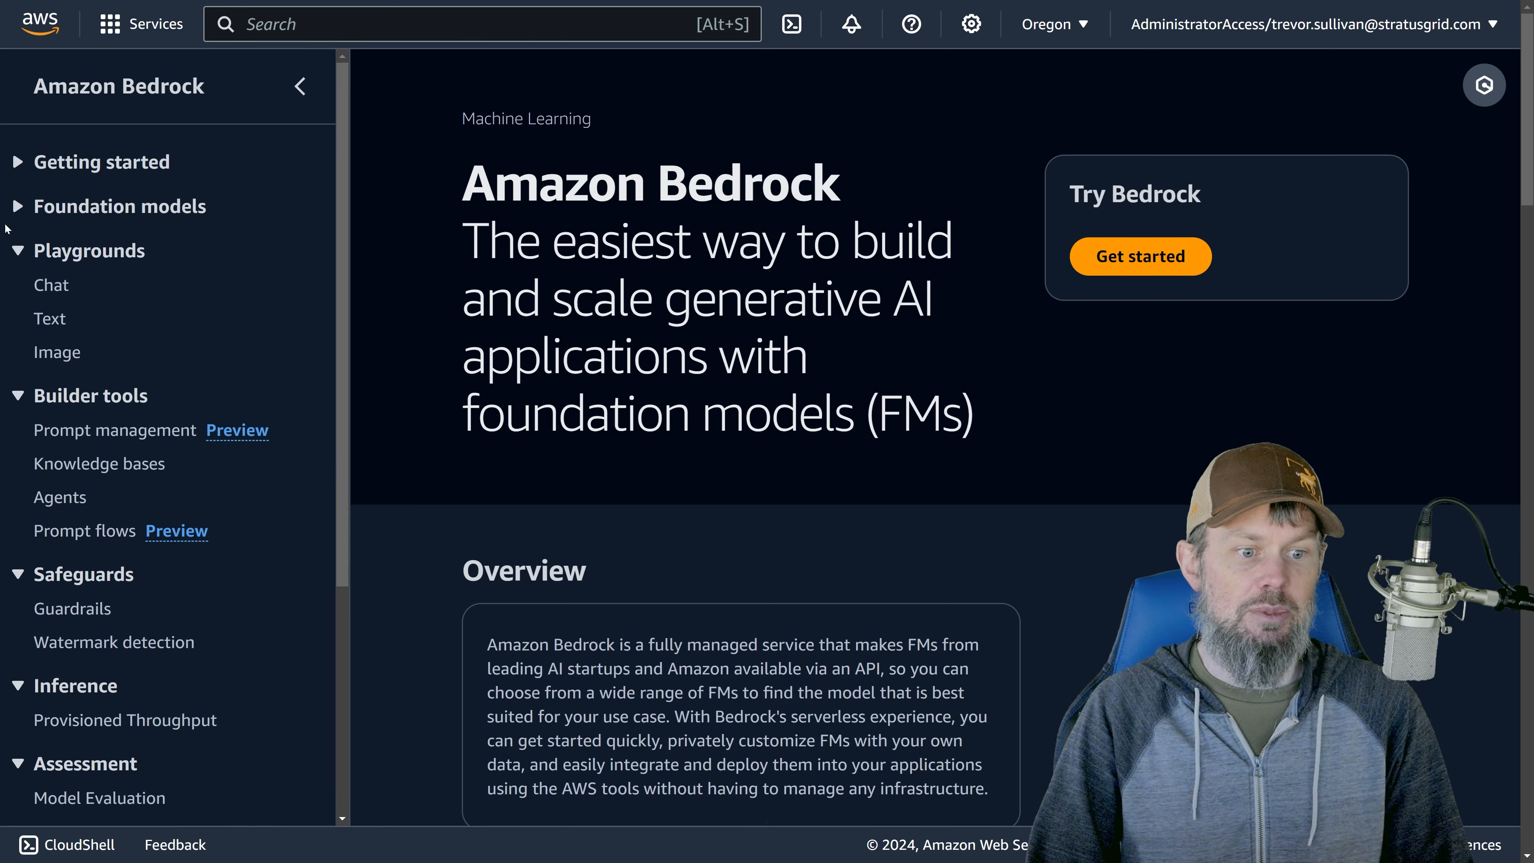
left_click(44, 207)
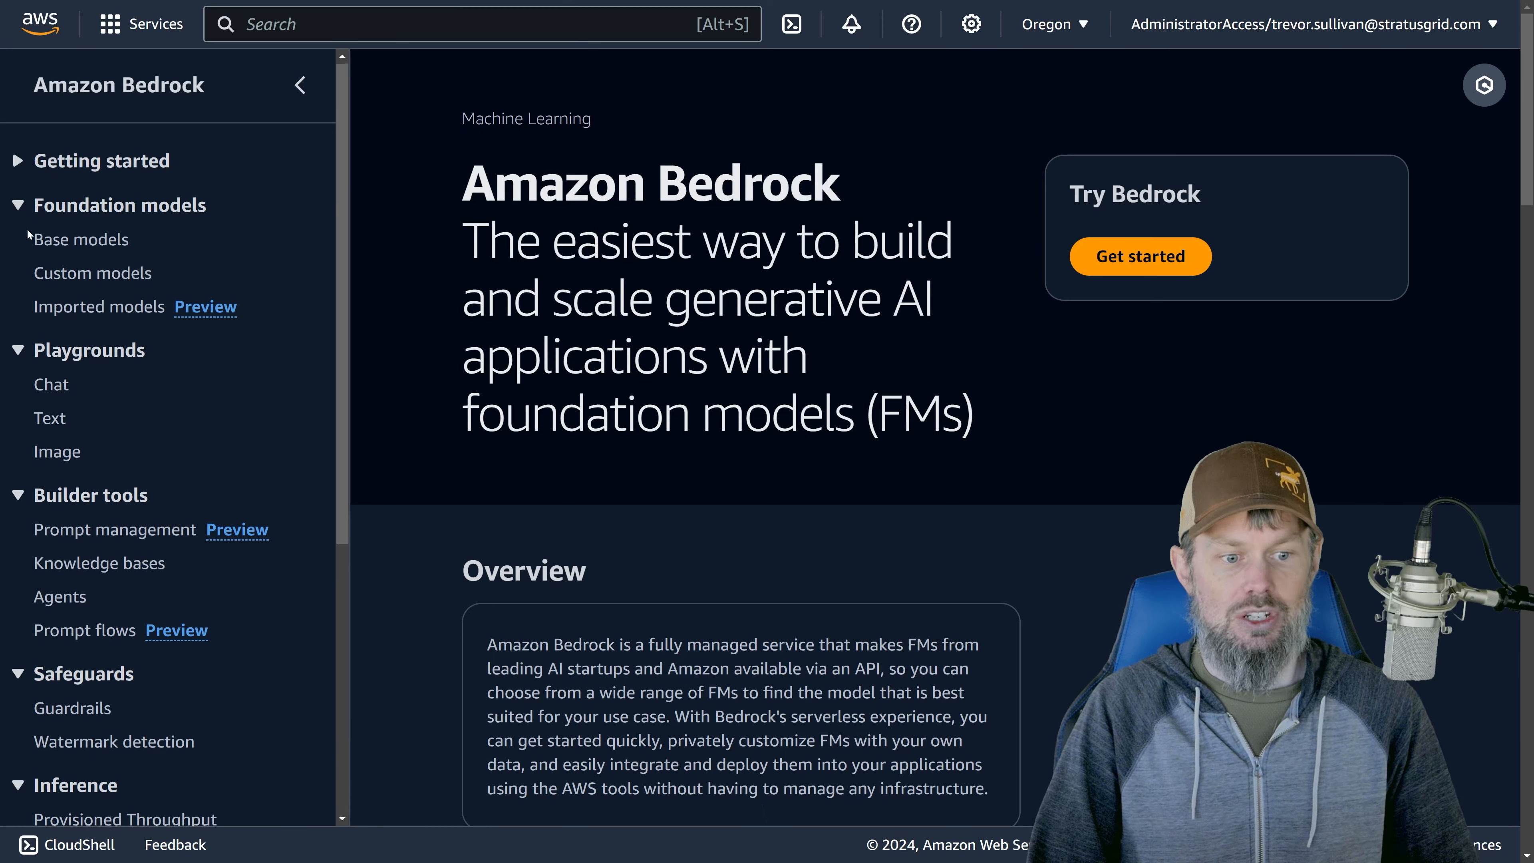
Open Model access under Bedrock configurations and review the access status of the base models
scroll(151, 423, "down", 7)
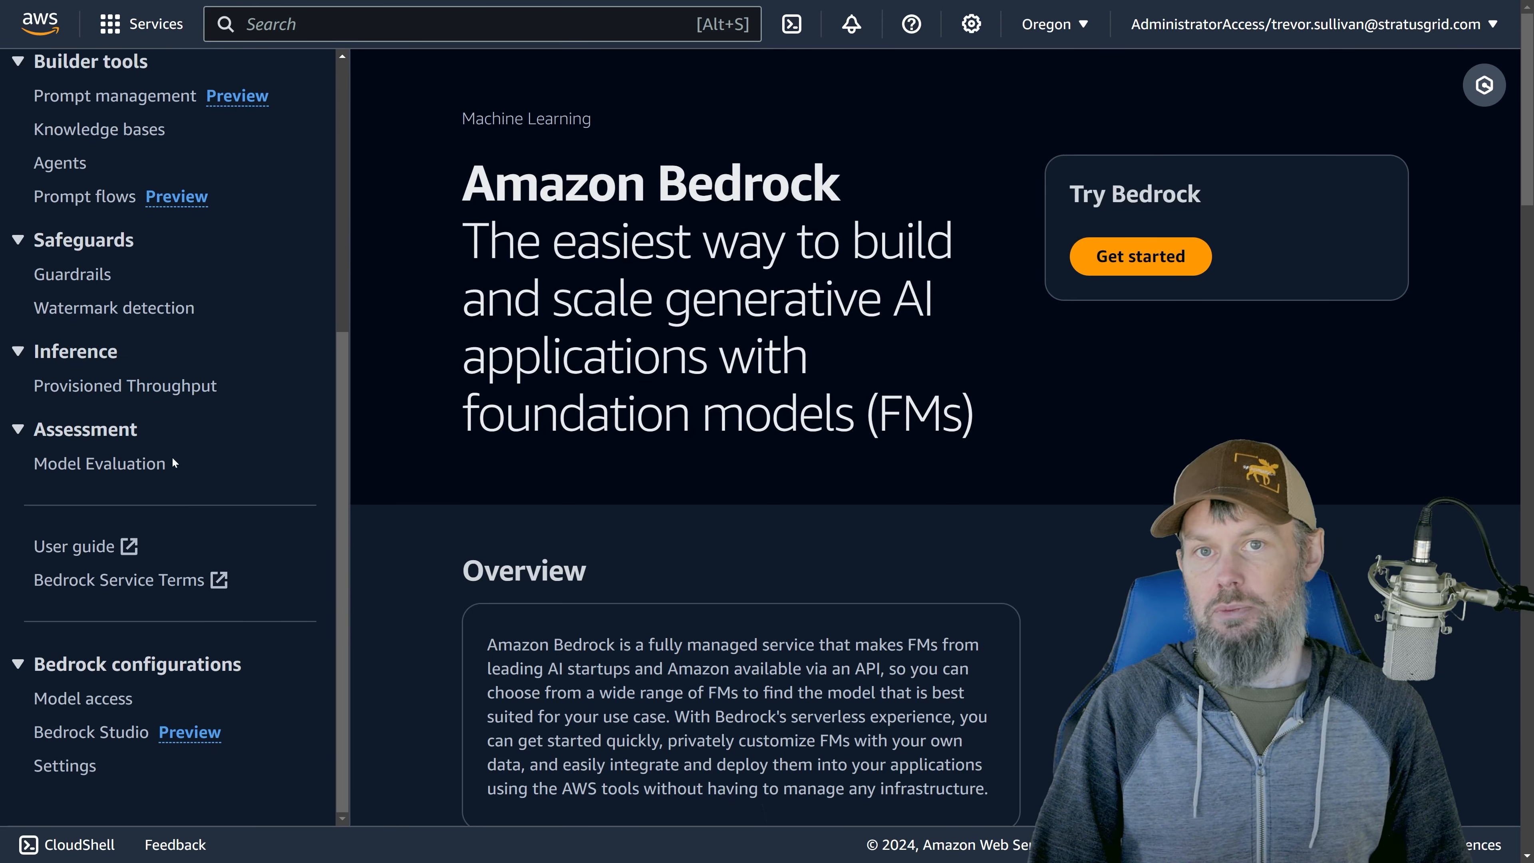
left_click(73, 701)
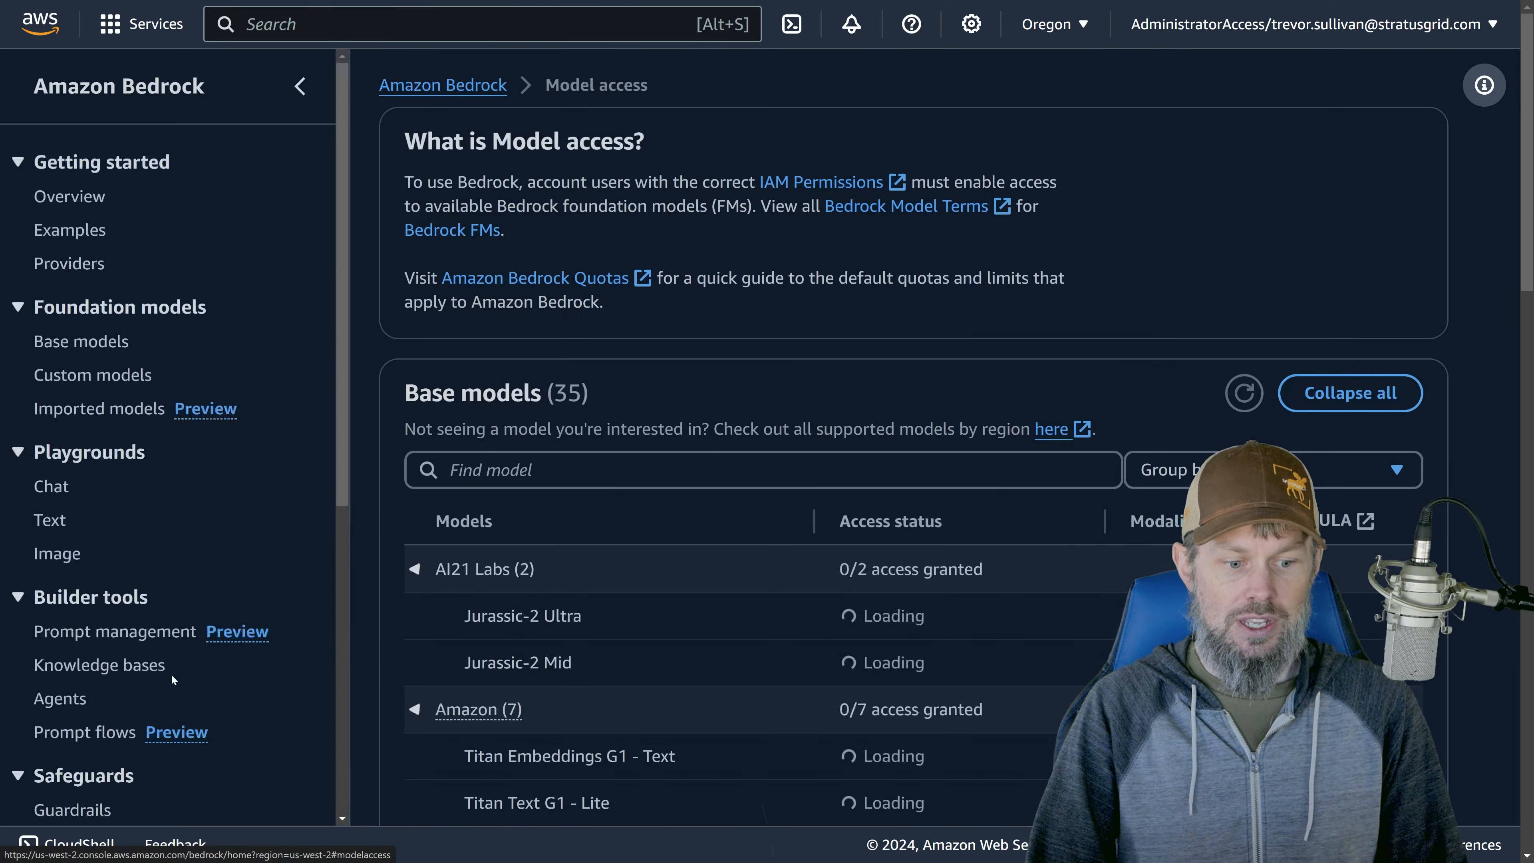
scroll(690, 347, "down", 4)
scroll(690, 346, "down", 10)
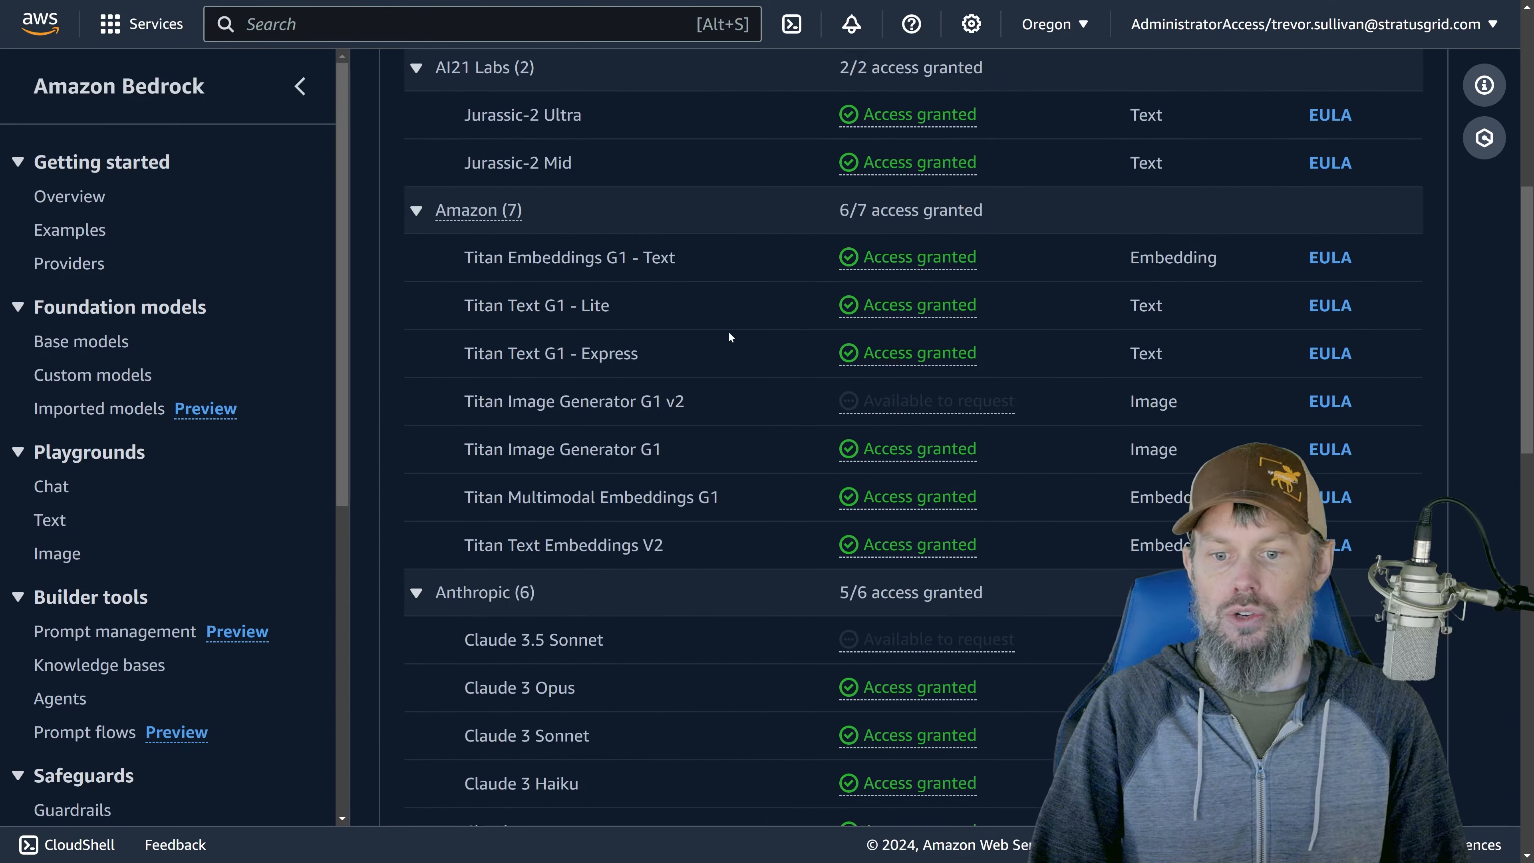
Review the access status of the base models from each provider, paying attention to Claude 3.5 Sonnet under Anthropic
scroll(837, 242, "down", 12)
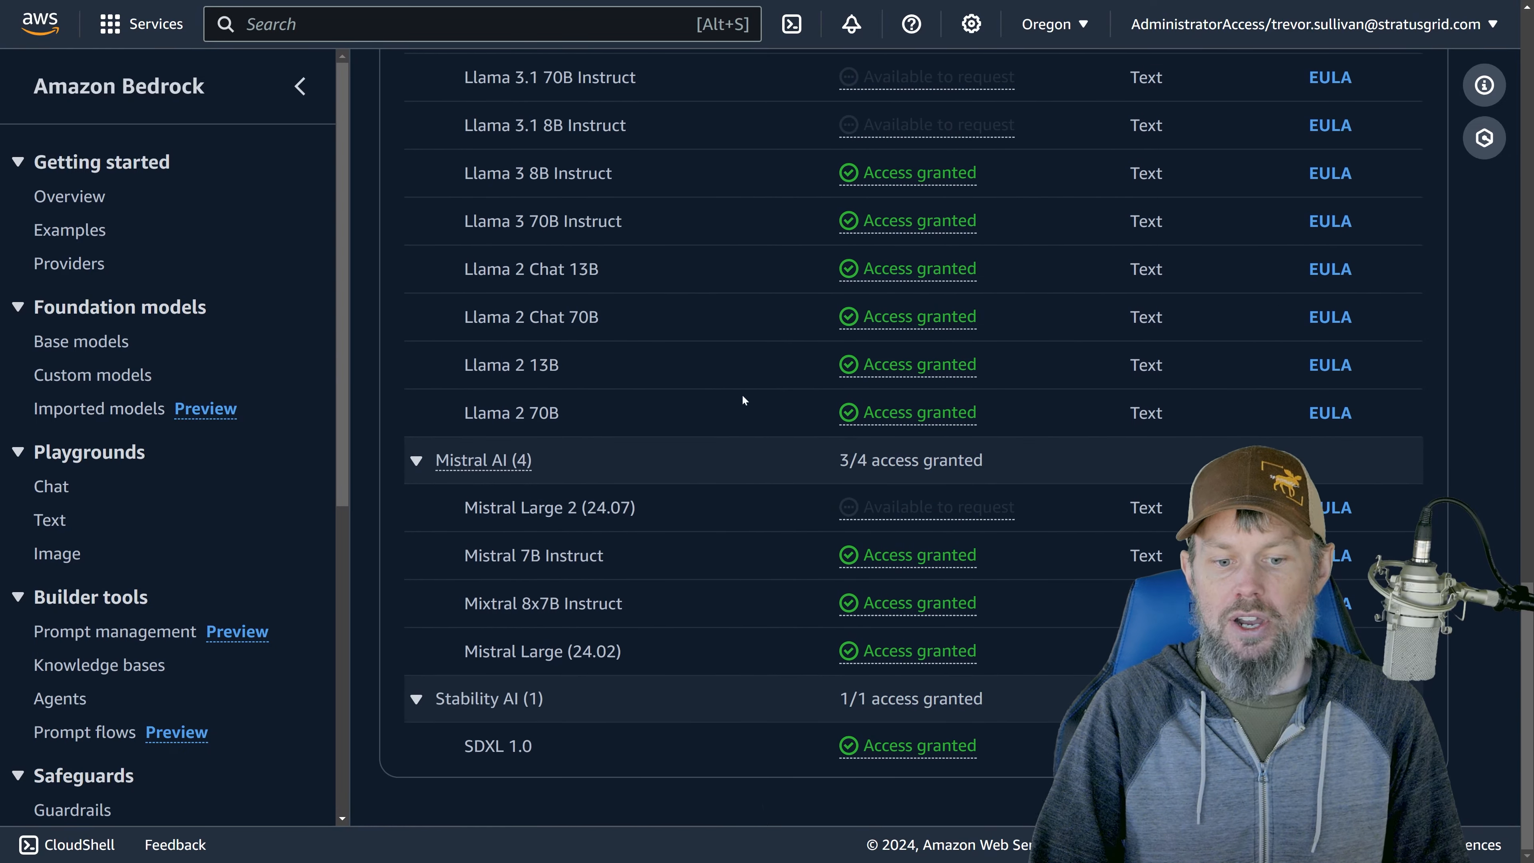
scroll(755, 482, "up", 12)
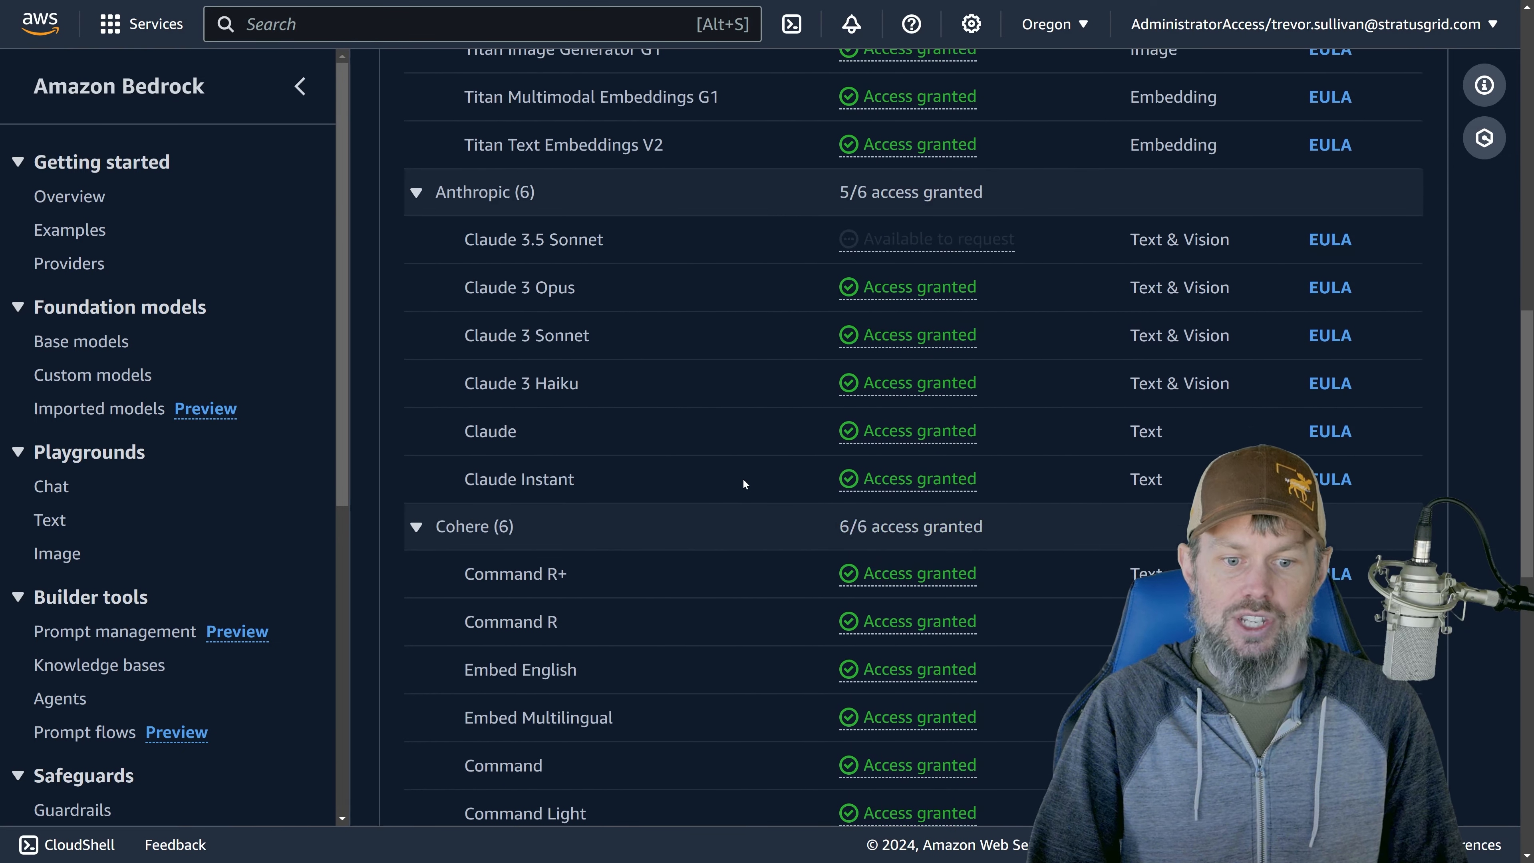
scroll(694, 398, "down", 2)
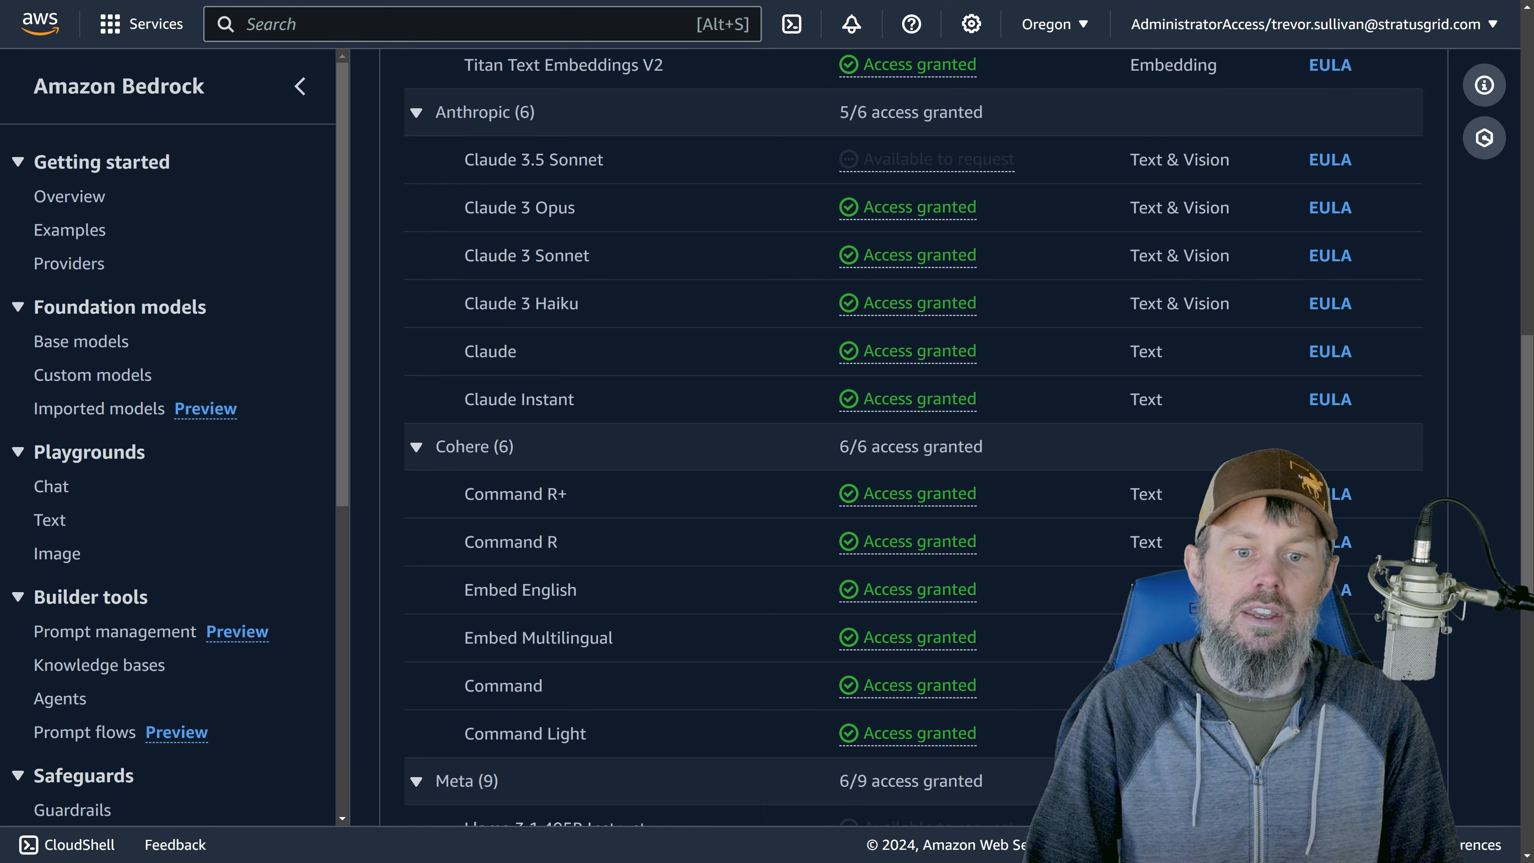
left_click_drag(474, 159, 620, 175)
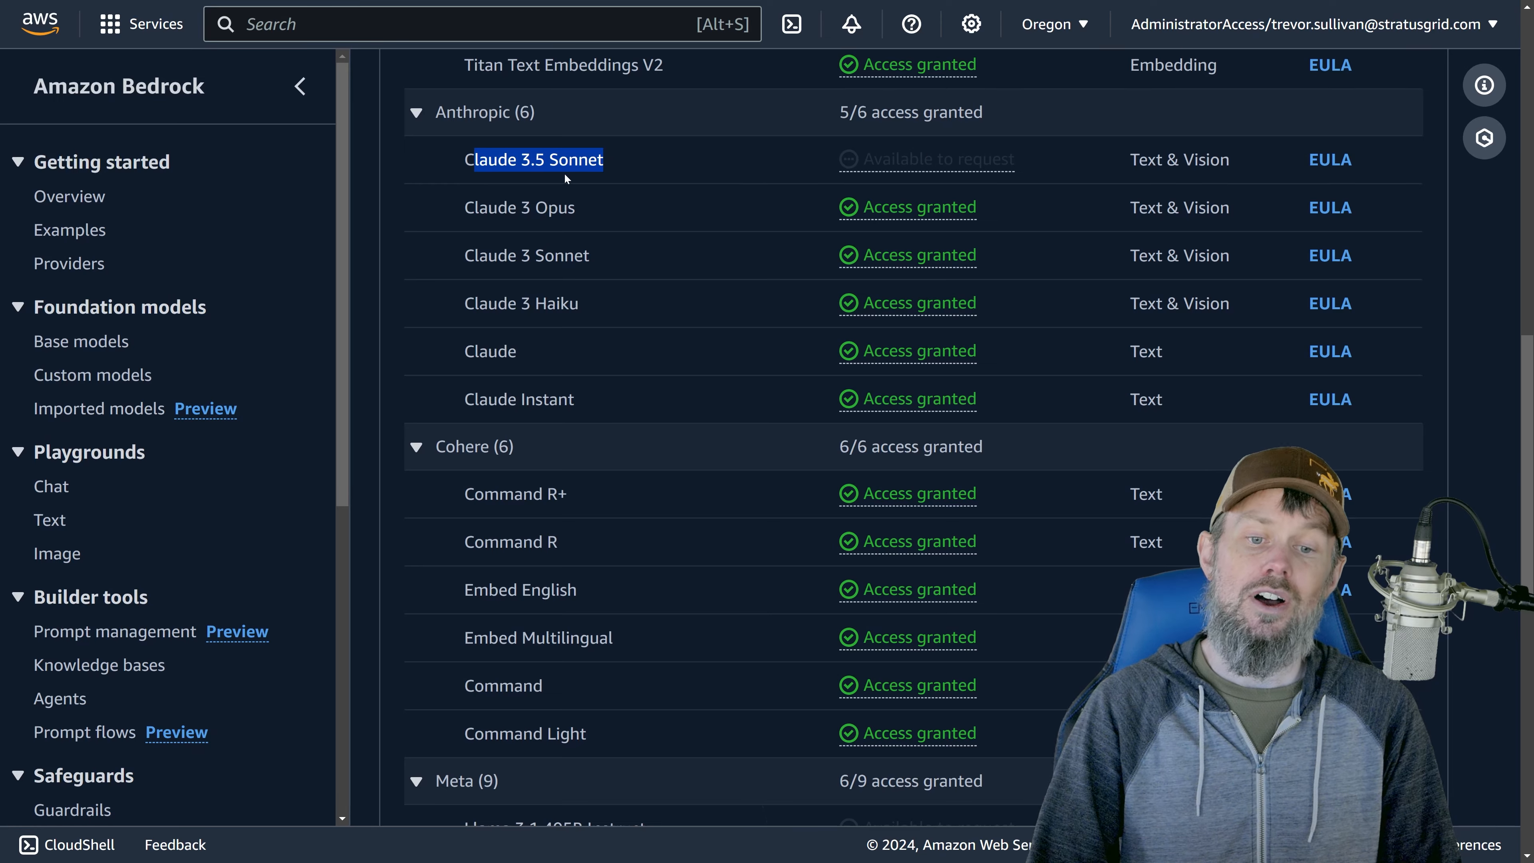
left_click(606, 169)
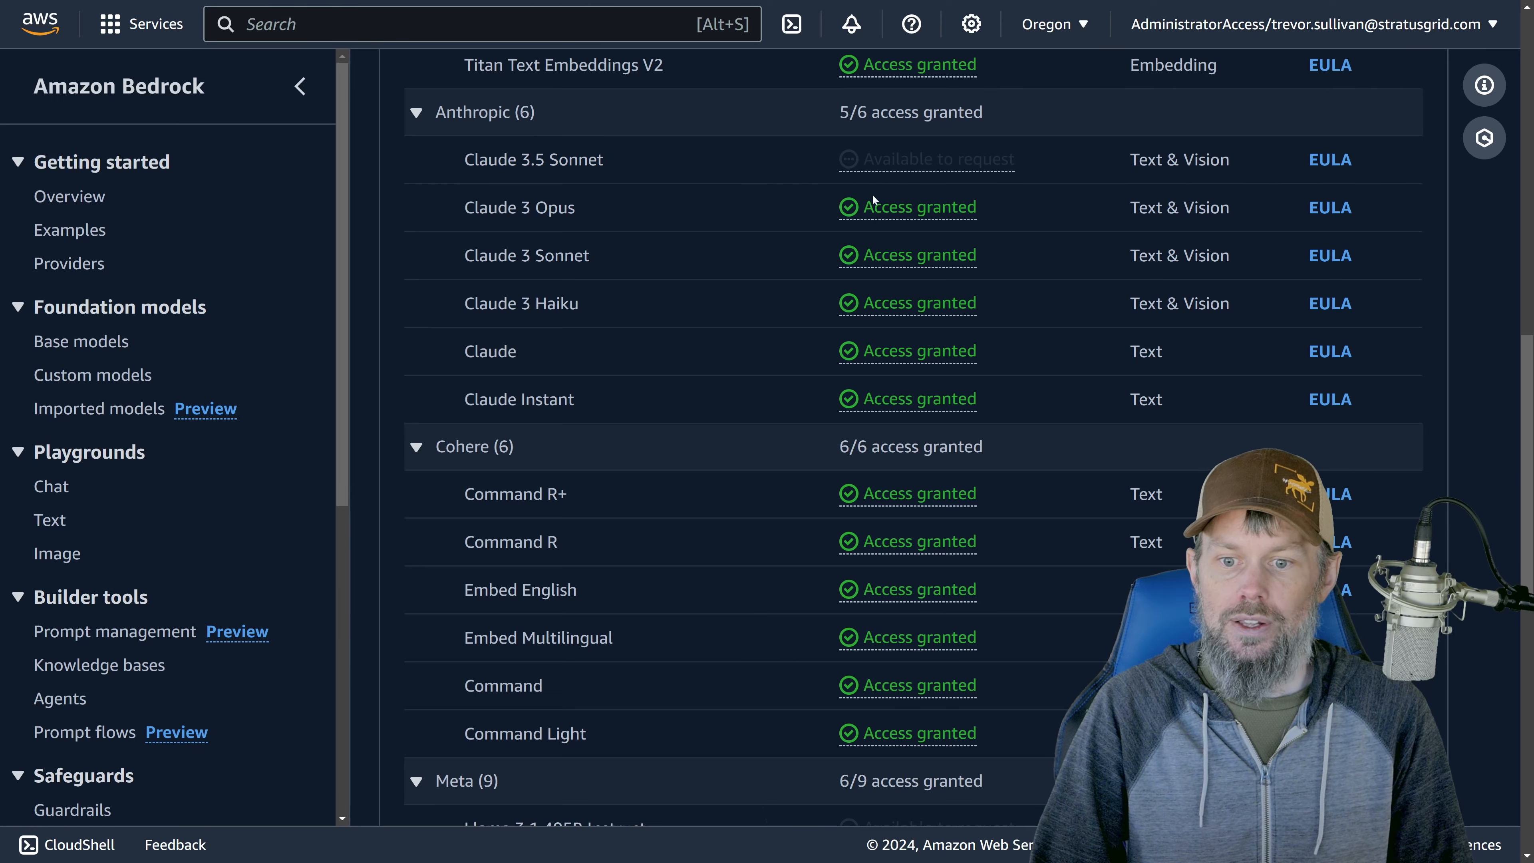
scroll(641, 342, "up", 12)
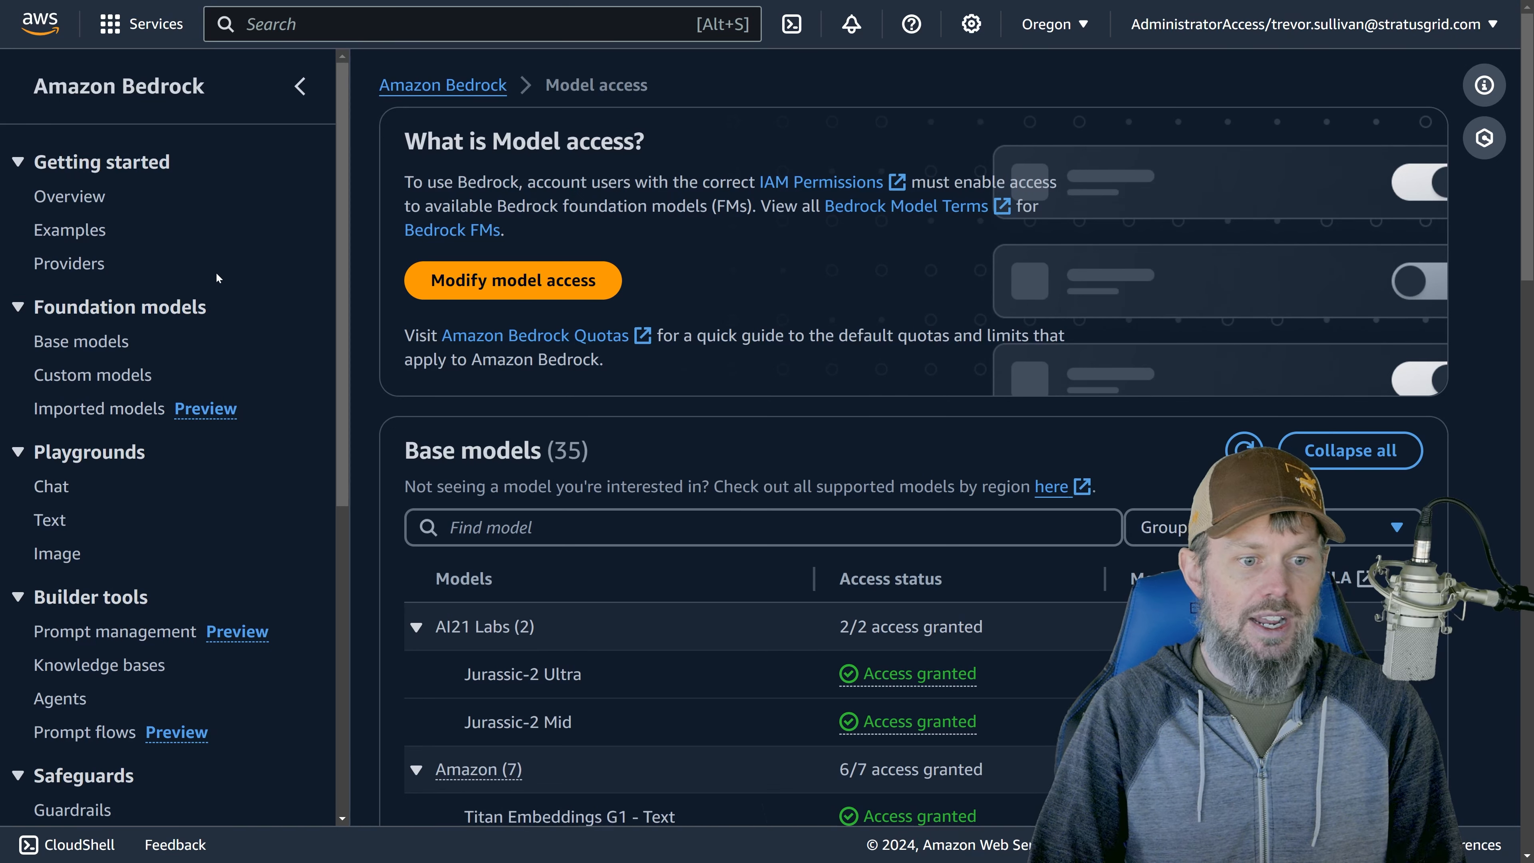
Open Prompt management under Builder tools and look over its overview and the surrounding Bedrock navigation
scroll(231, 343, "down", 5)
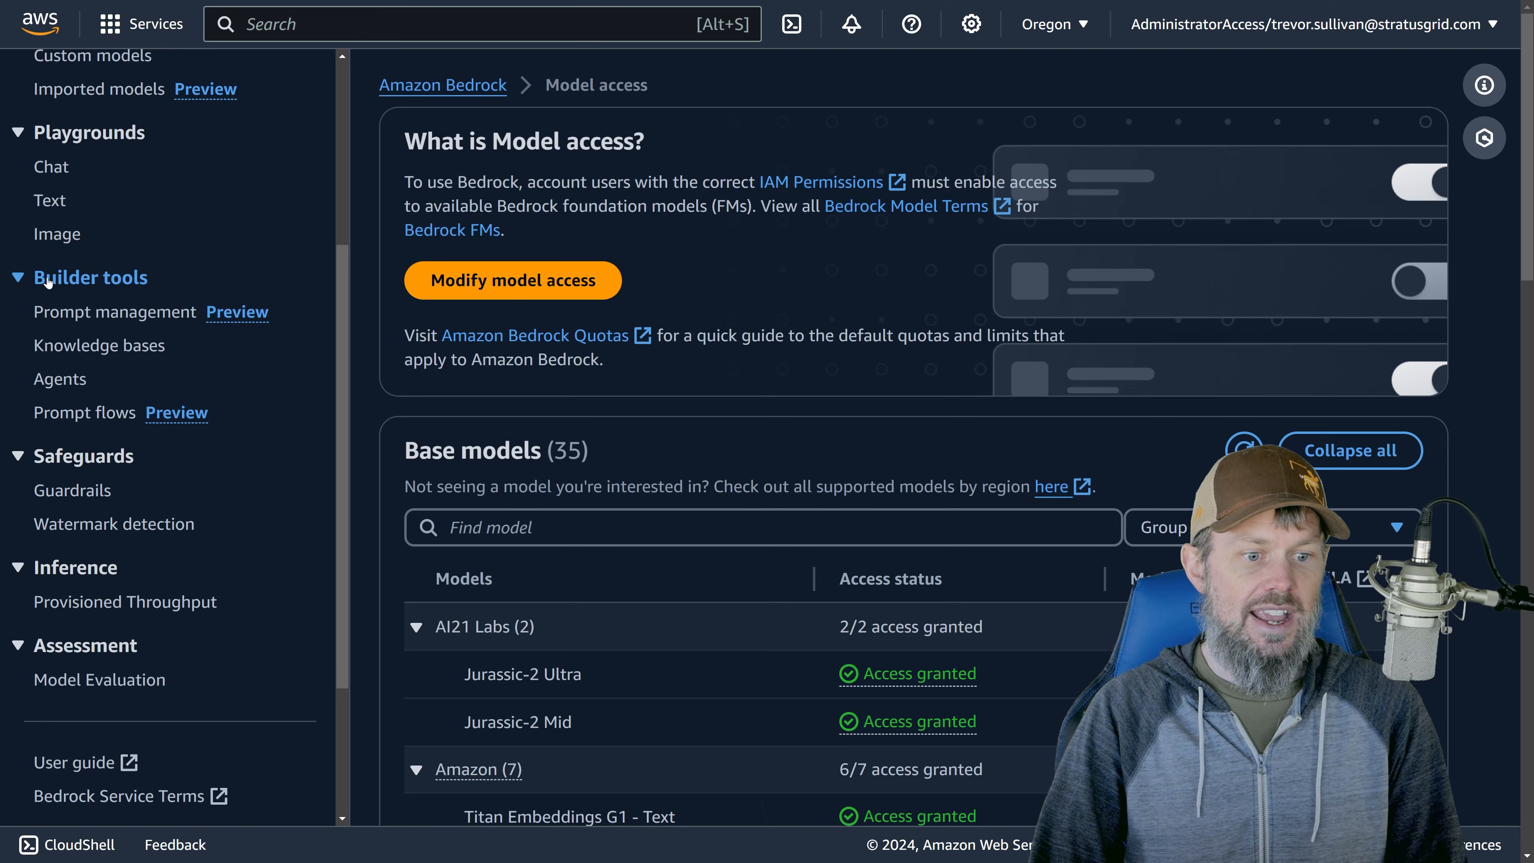
left_click(105, 309)
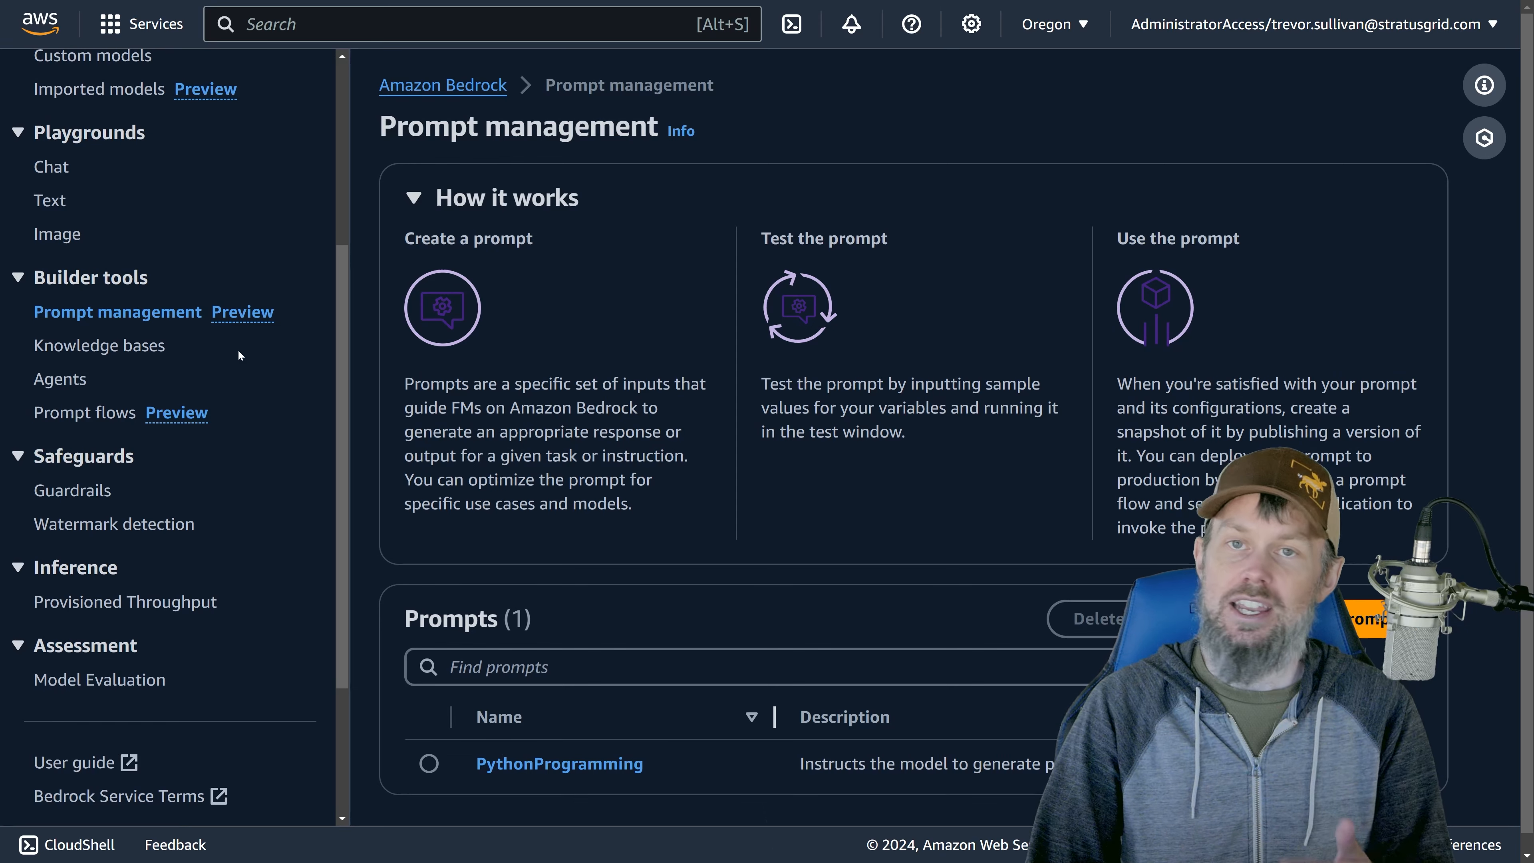
scroll(230, 445, "down", 3)
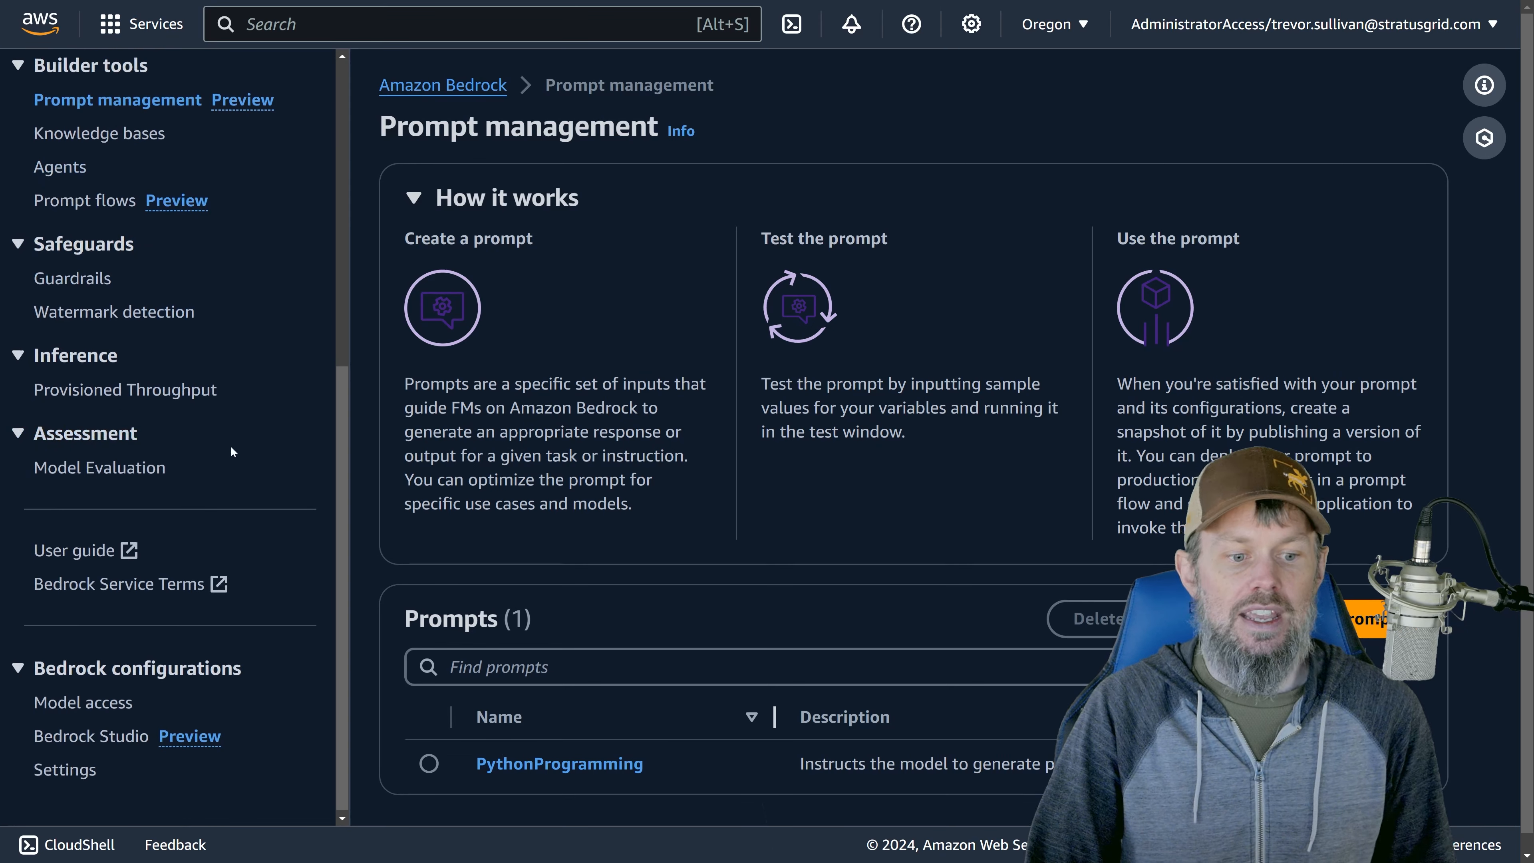
scroll(151, 302, "up", 1)
scroll(187, 338, "up", 1)
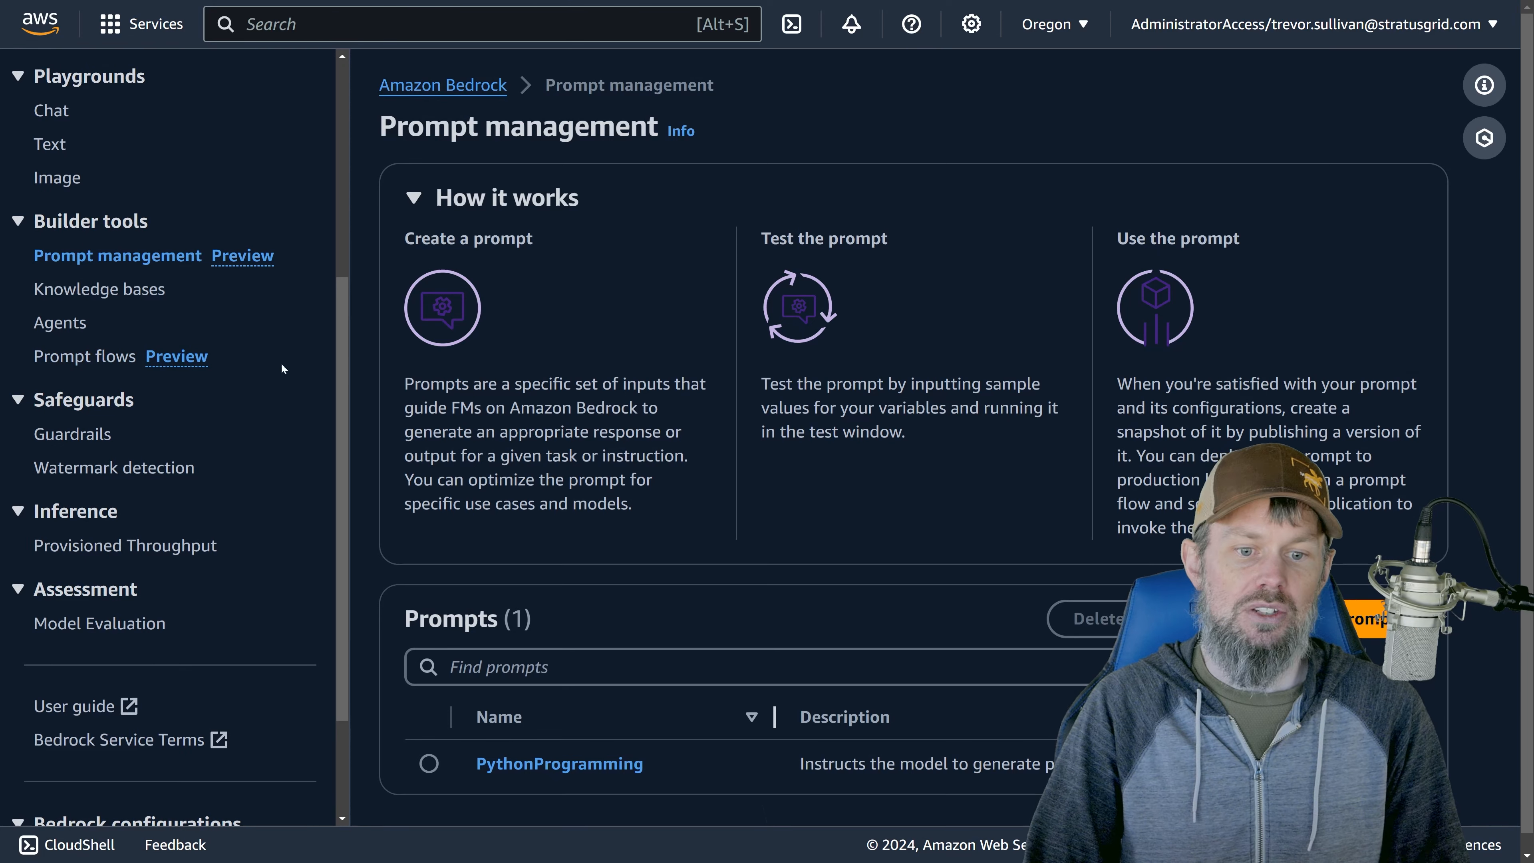
Open Prompt flows under Builder tools and collapse the Bedrock navigation
left_click(93, 362)
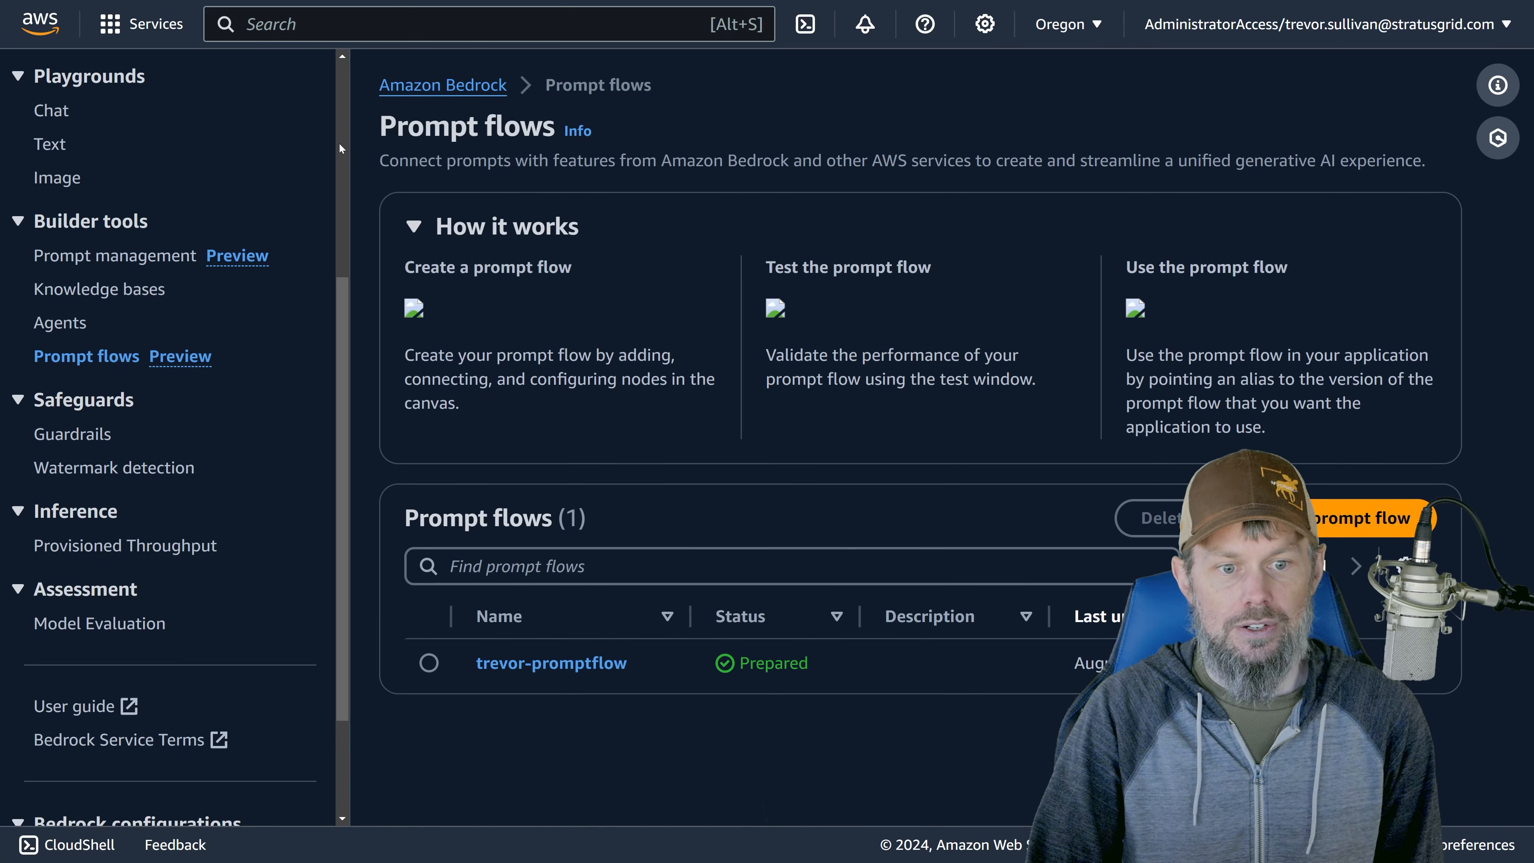
scroll(320, 169, "up", 5)
left_click(325, 85)
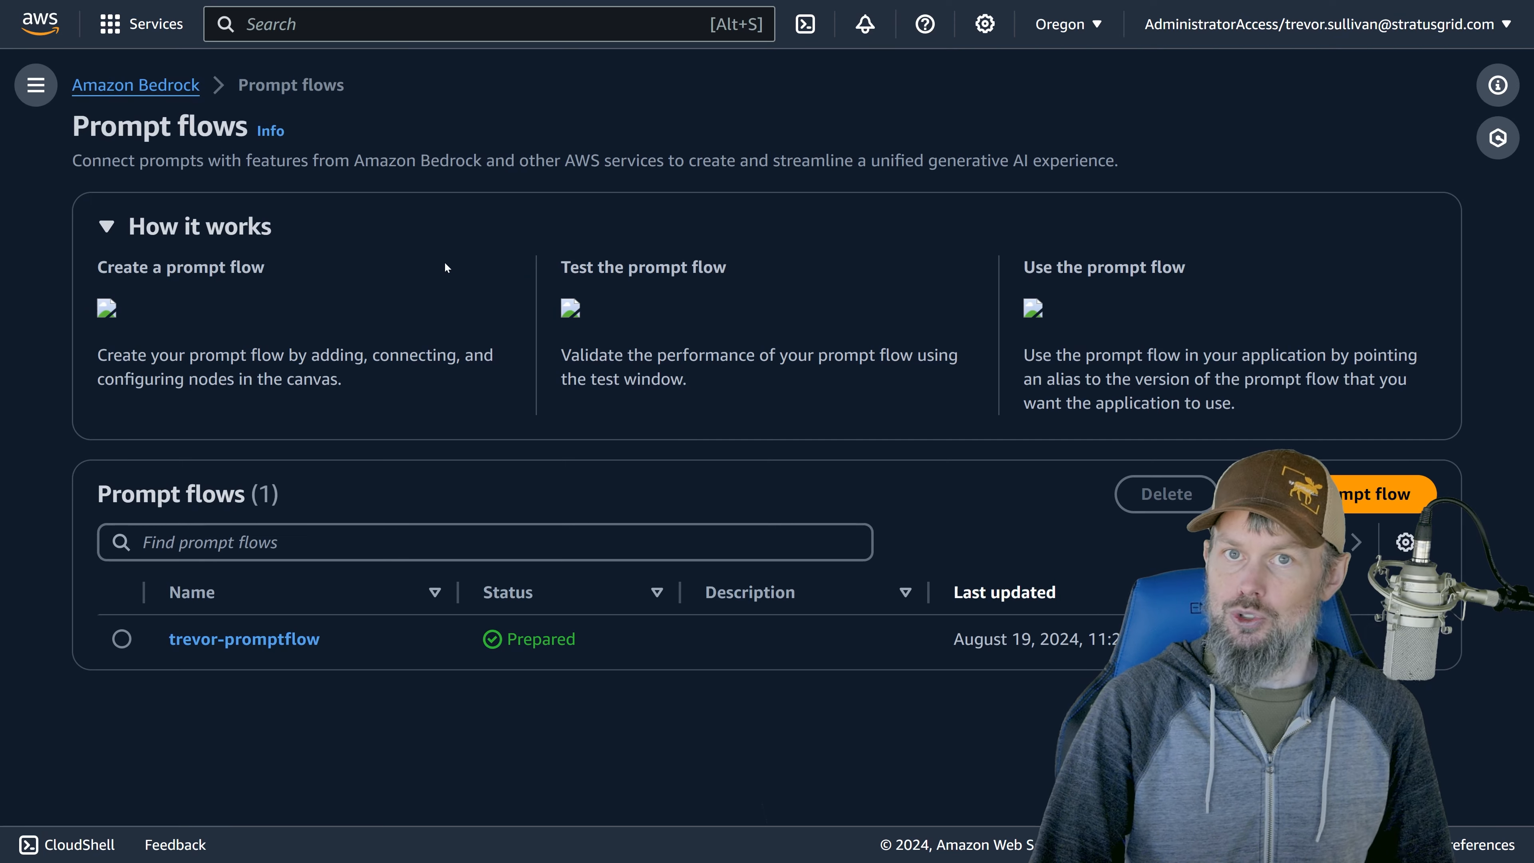
Create a prompt flow named random-name-generator with the description "Generates some random names depending on the specified country." and a new service role
left_click(1389, 496)
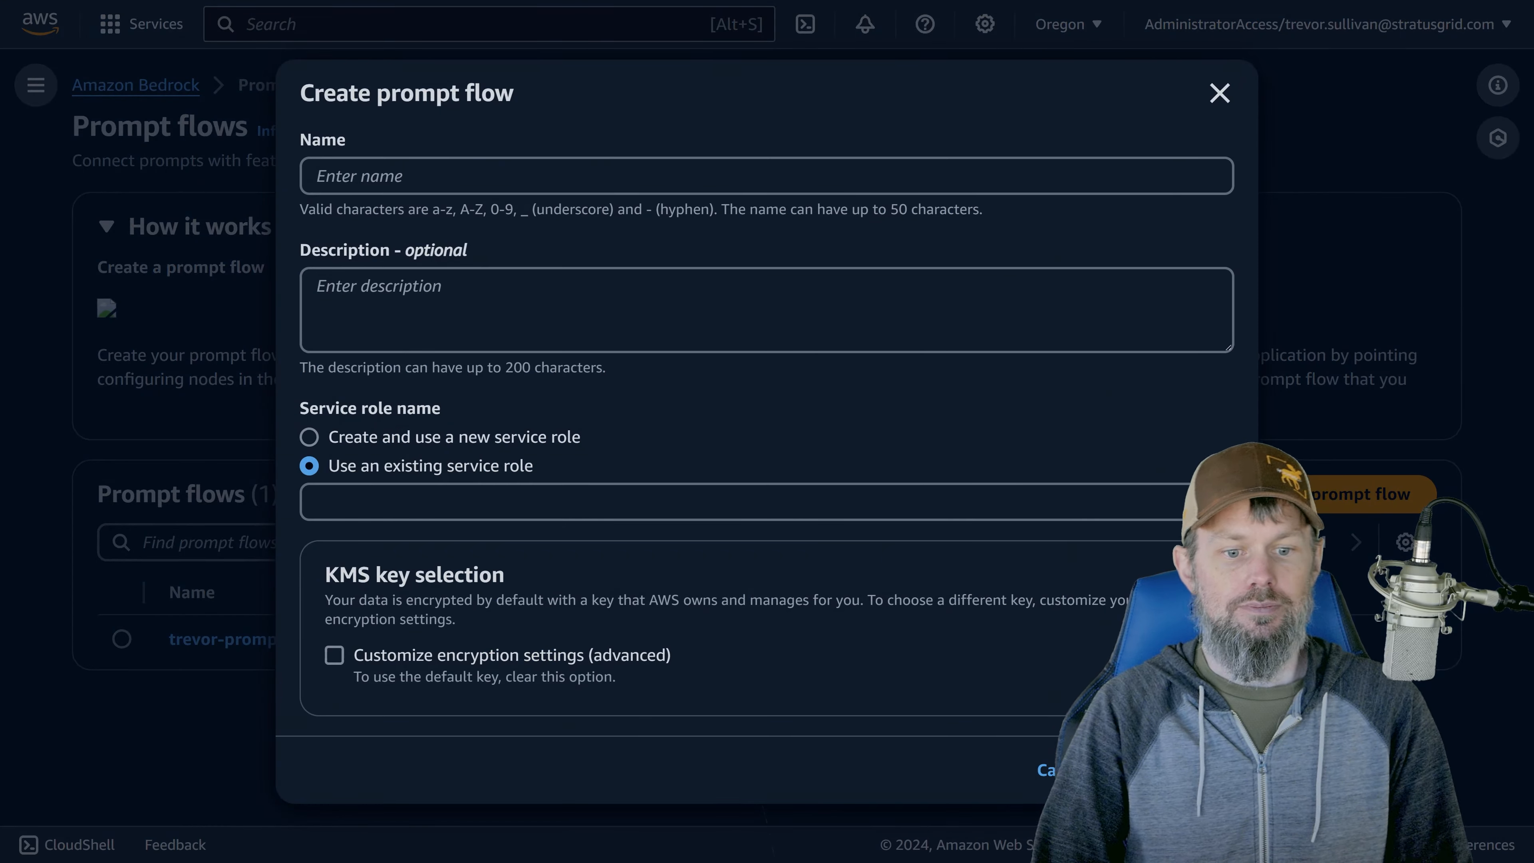
left_click(711, 174)
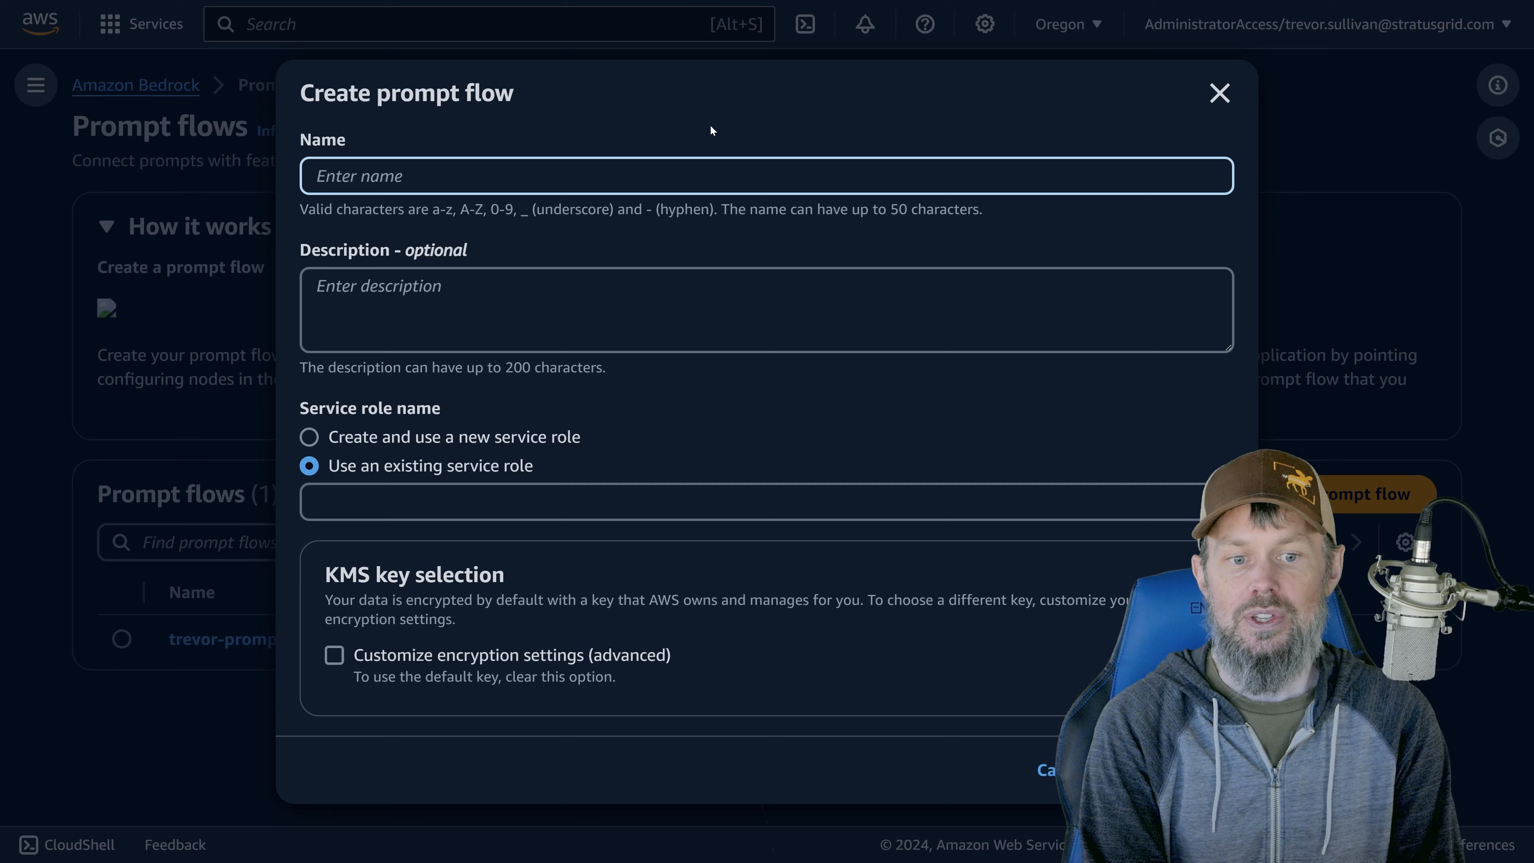
type("random-name-generator")
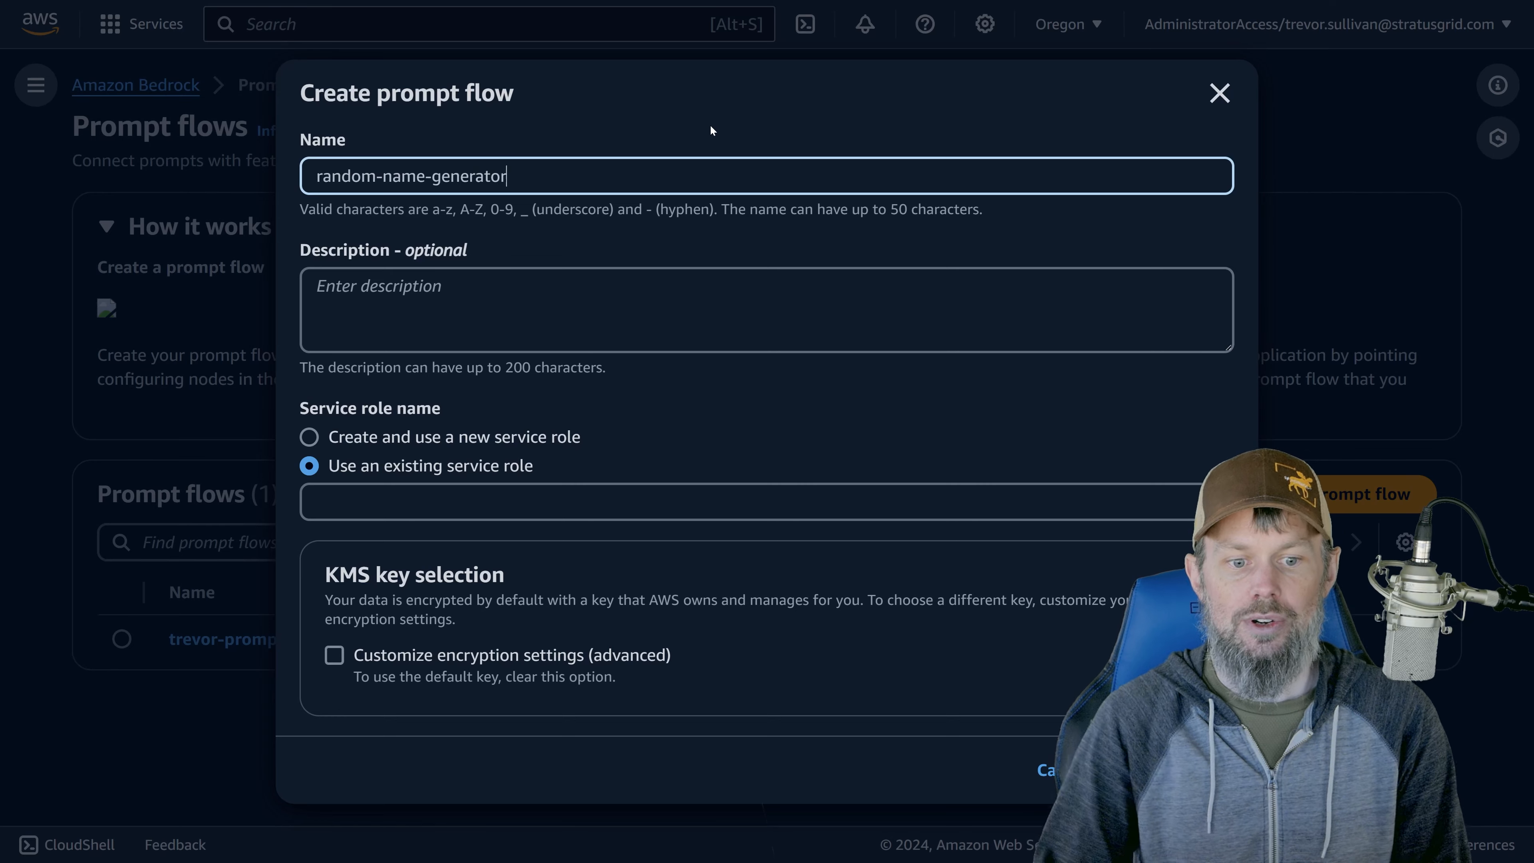
key("Tab")
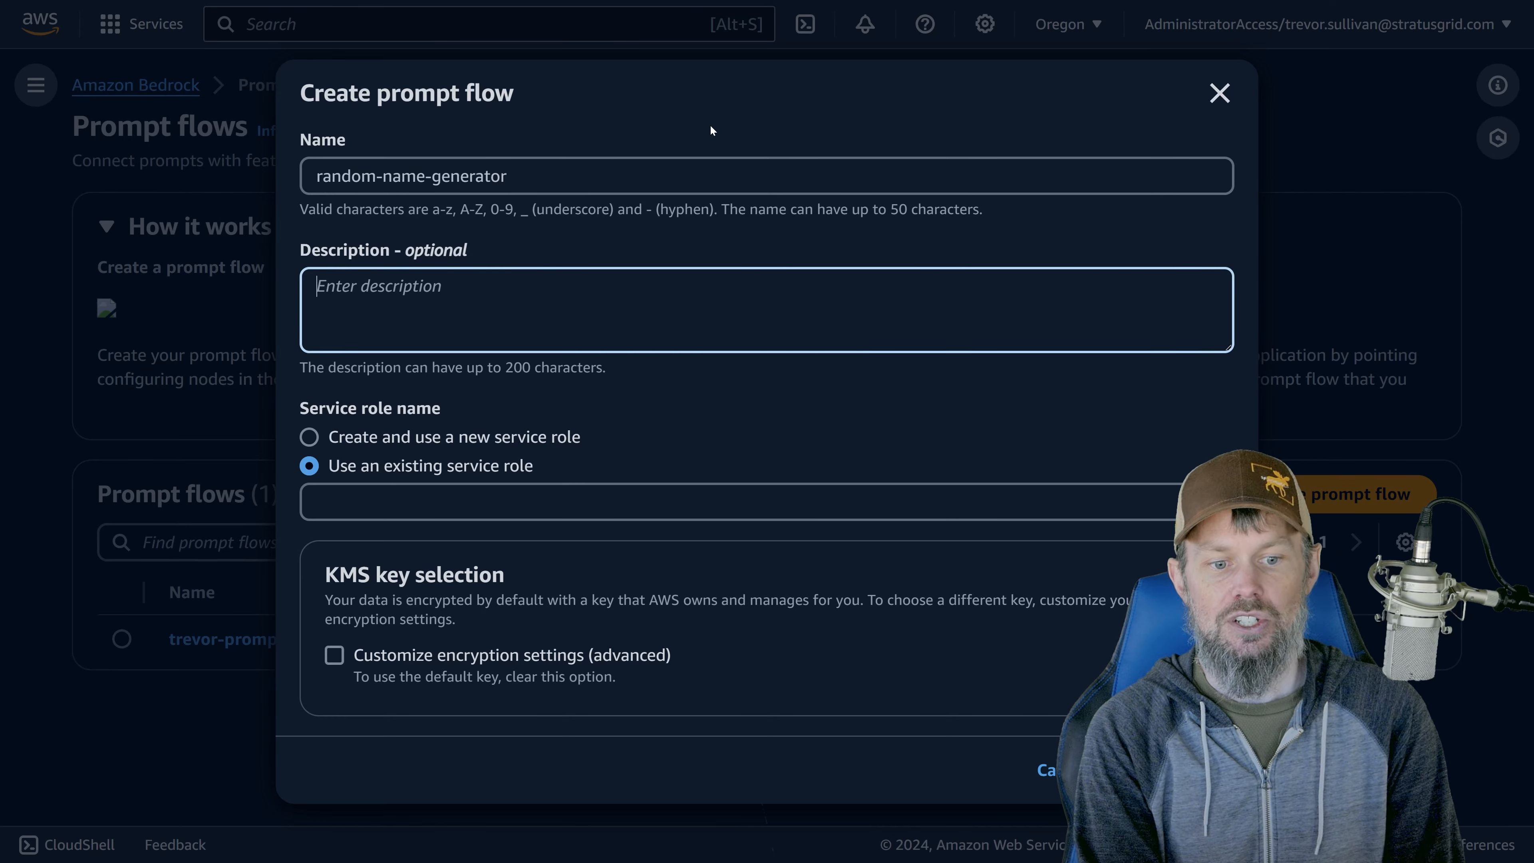
type("Generates som")
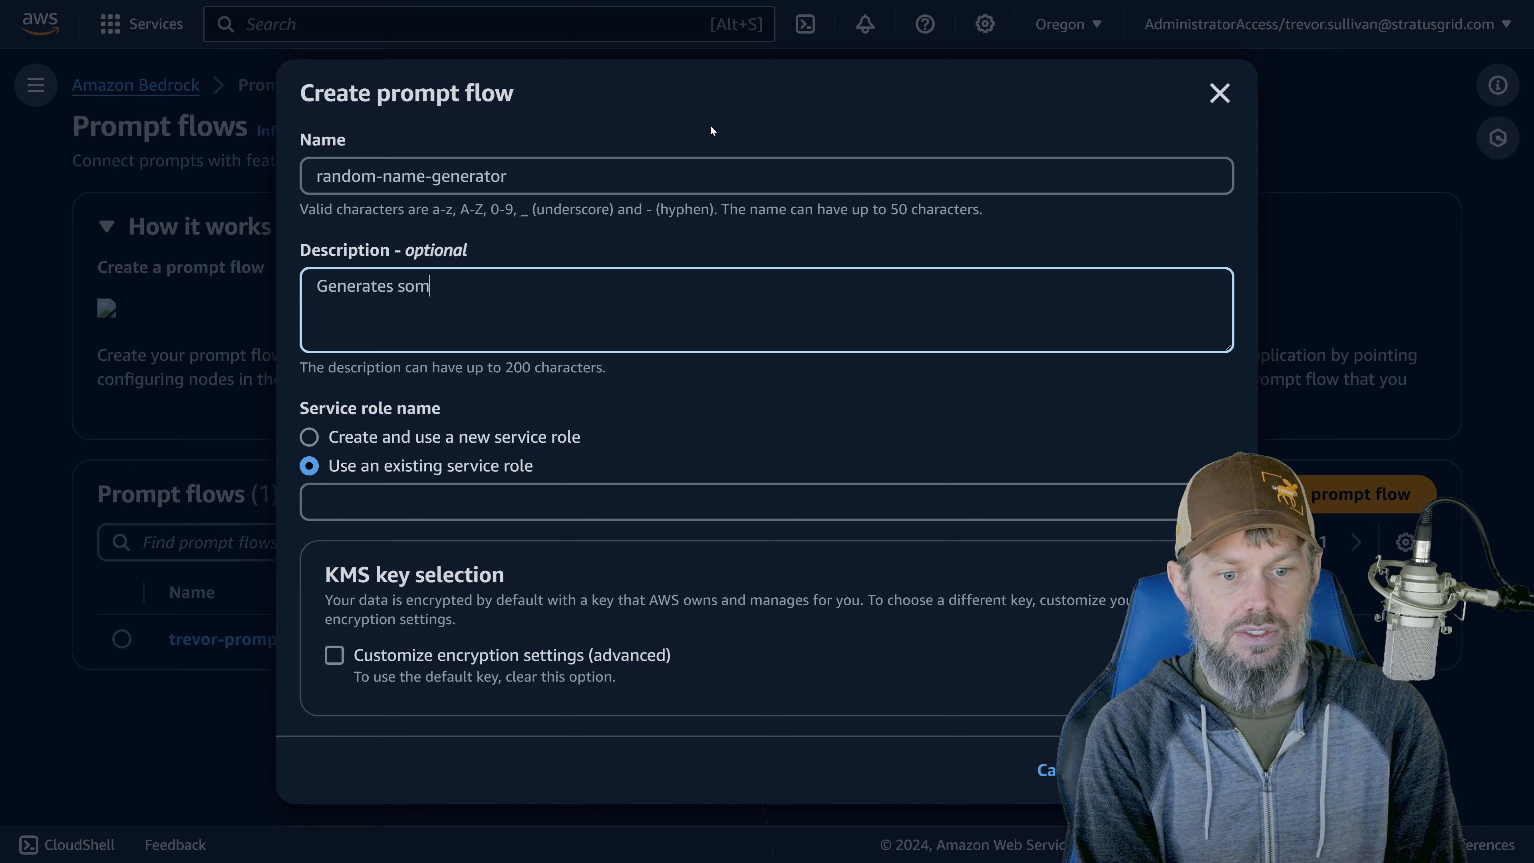
type("e random names depe")
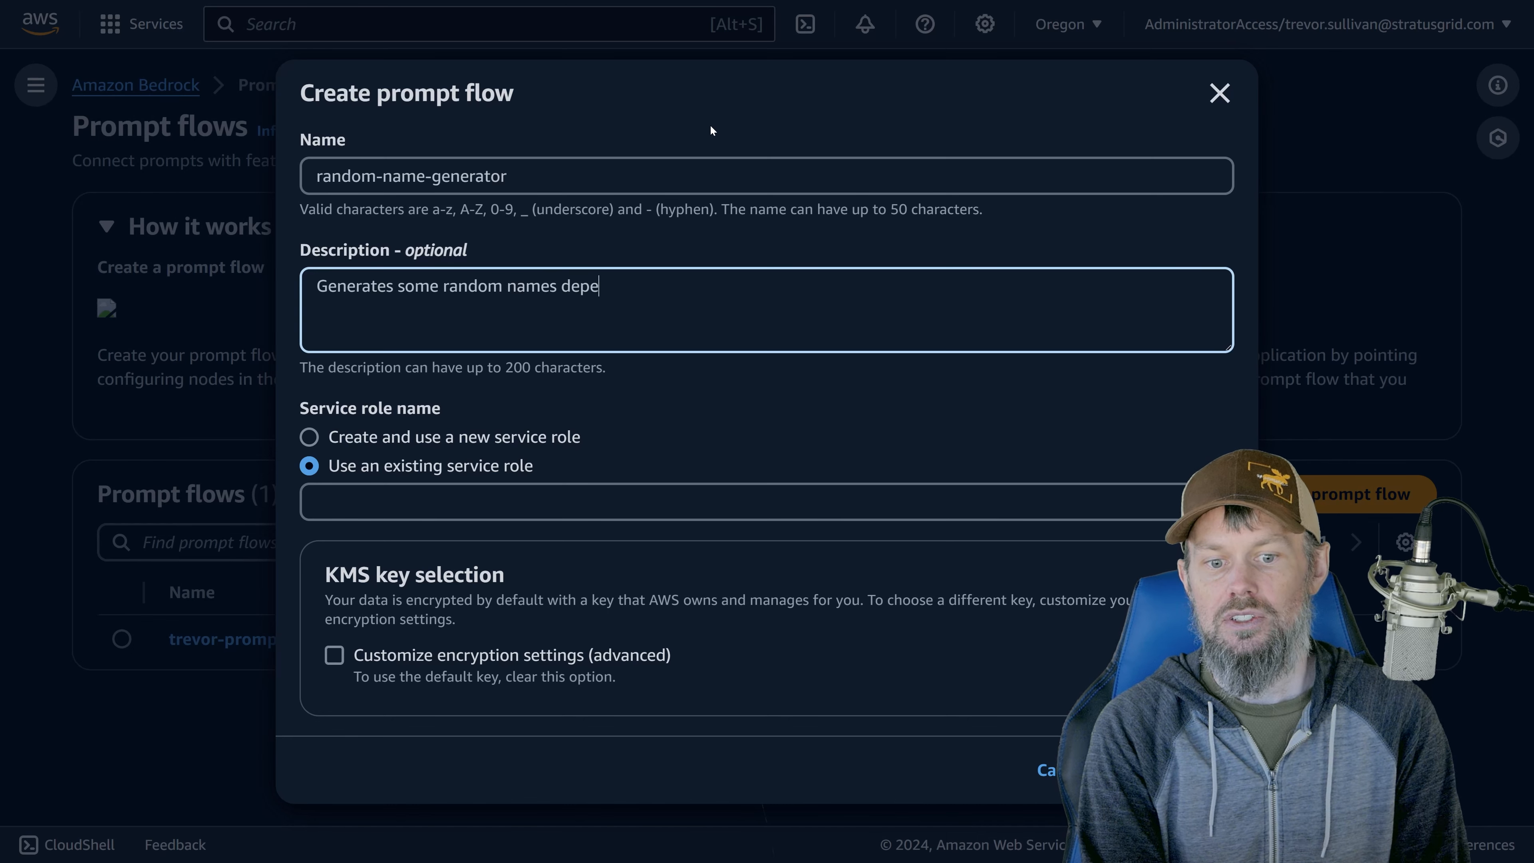
type("nding on the spe")
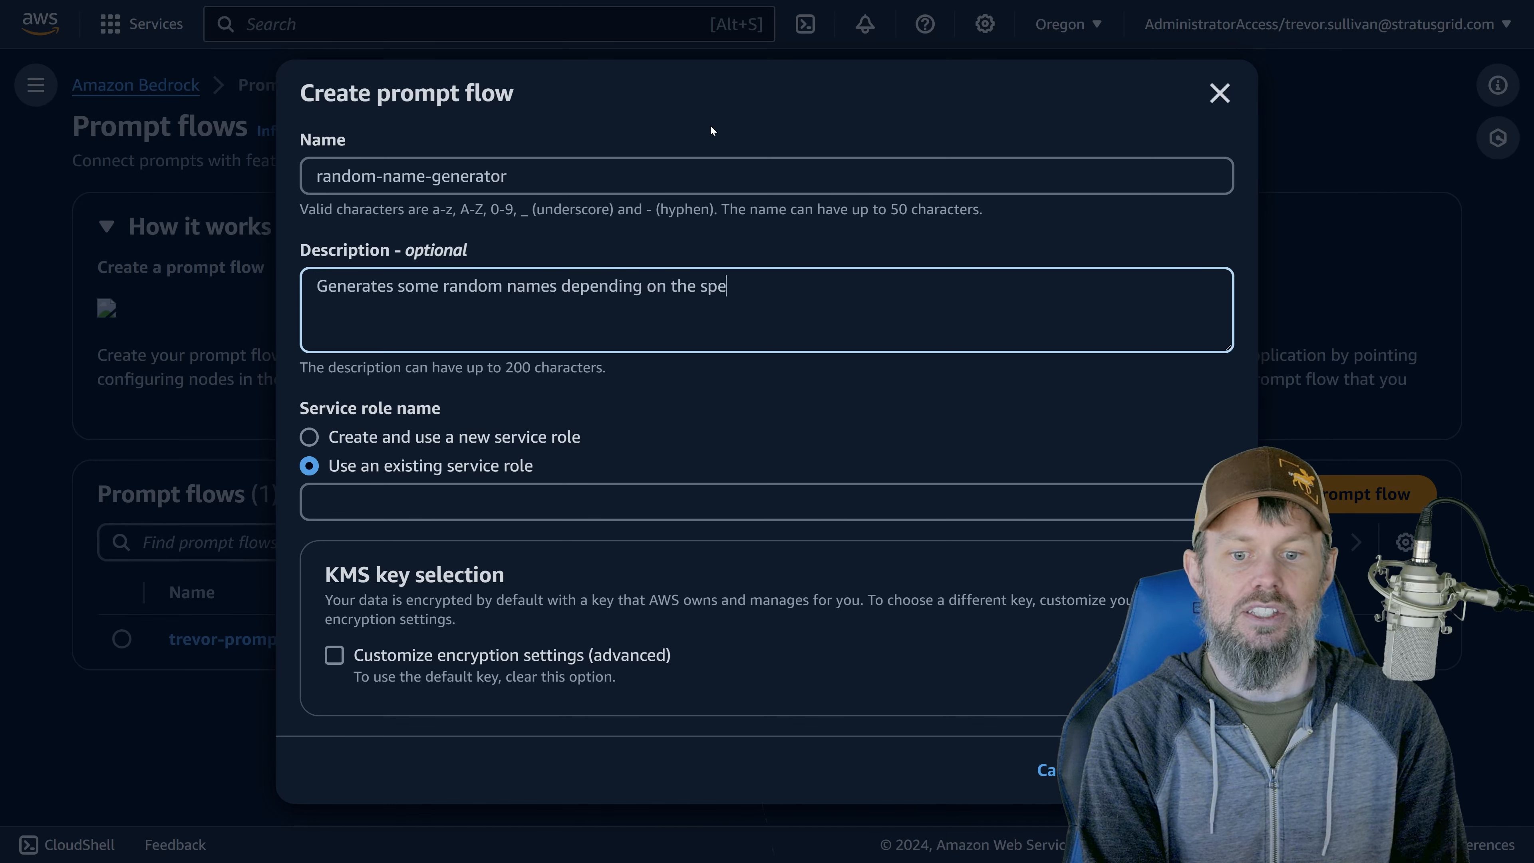
type("cified country.")
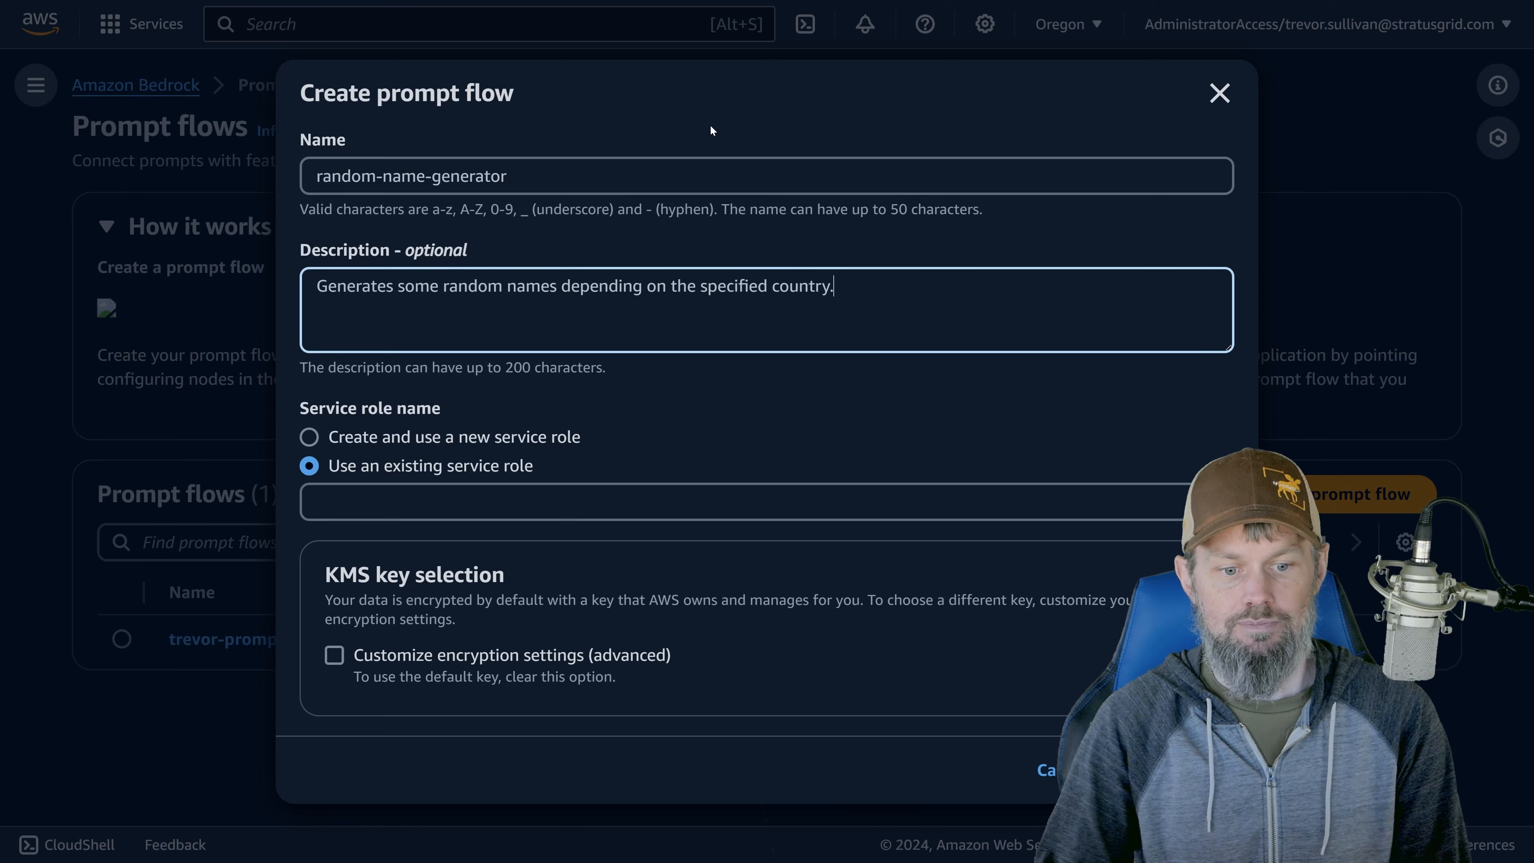
left_click(353, 437)
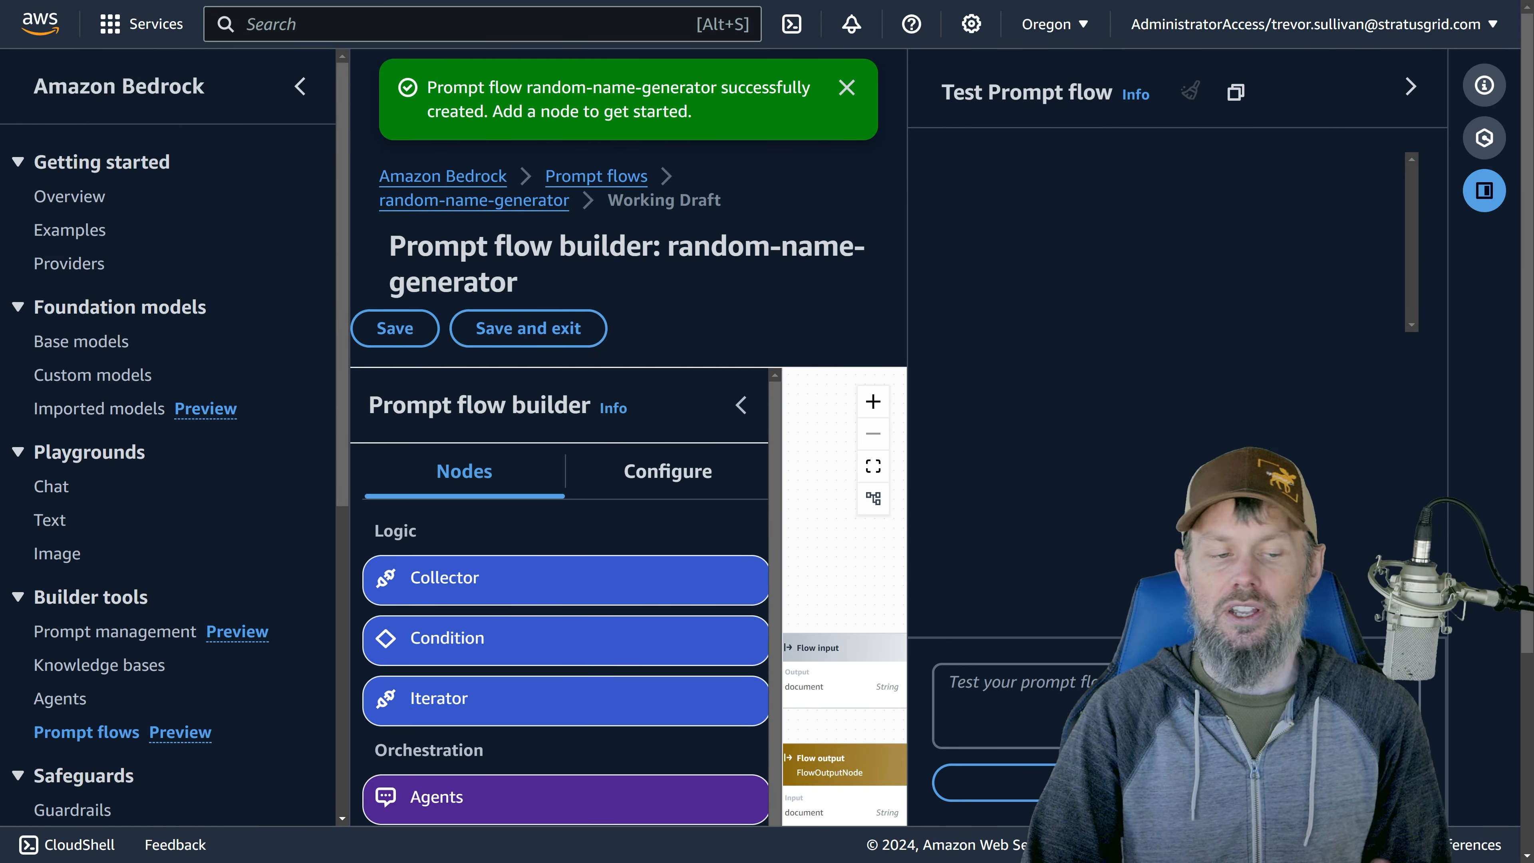
Collapse the Bedrock navigation beside the prompt flow builder and dismiss the creation notice
left_click(299, 87)
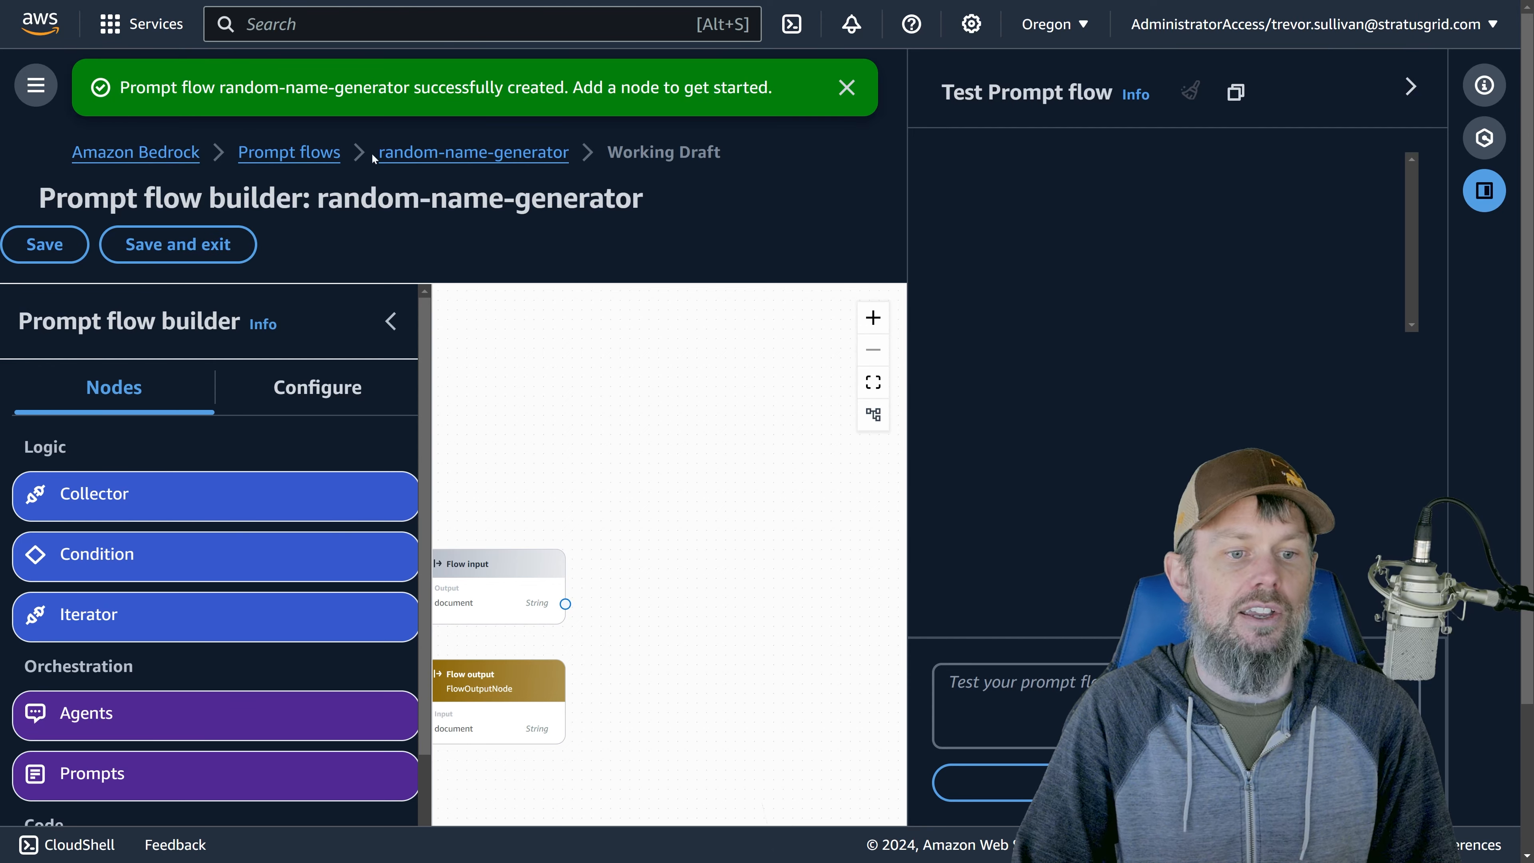
left_click(840, 90)
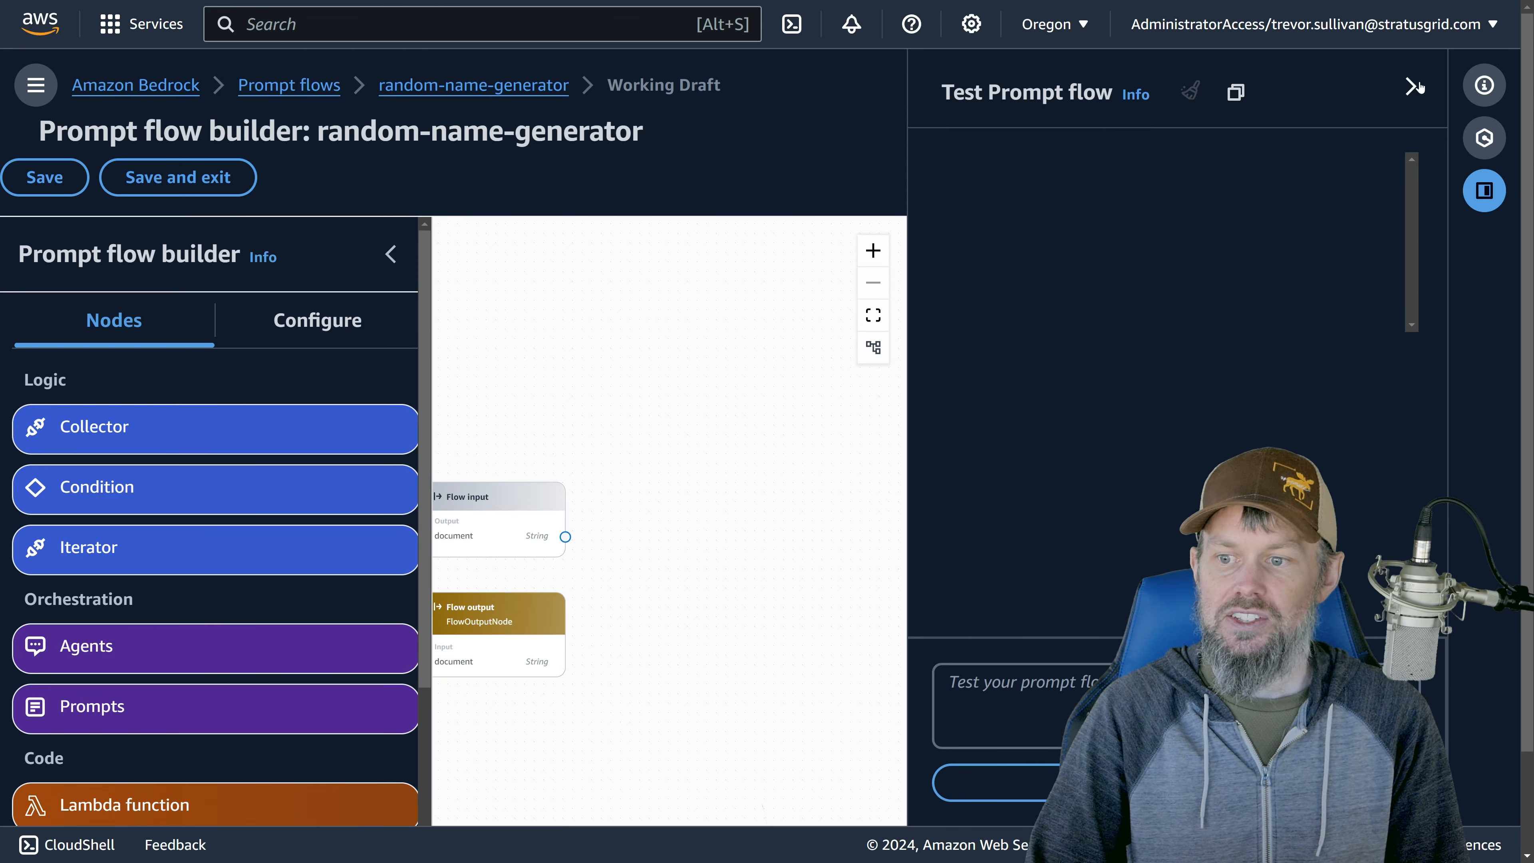
Hide and reopen the Test Prompt flow pane, highlighting its title
left_click(1411, 86)
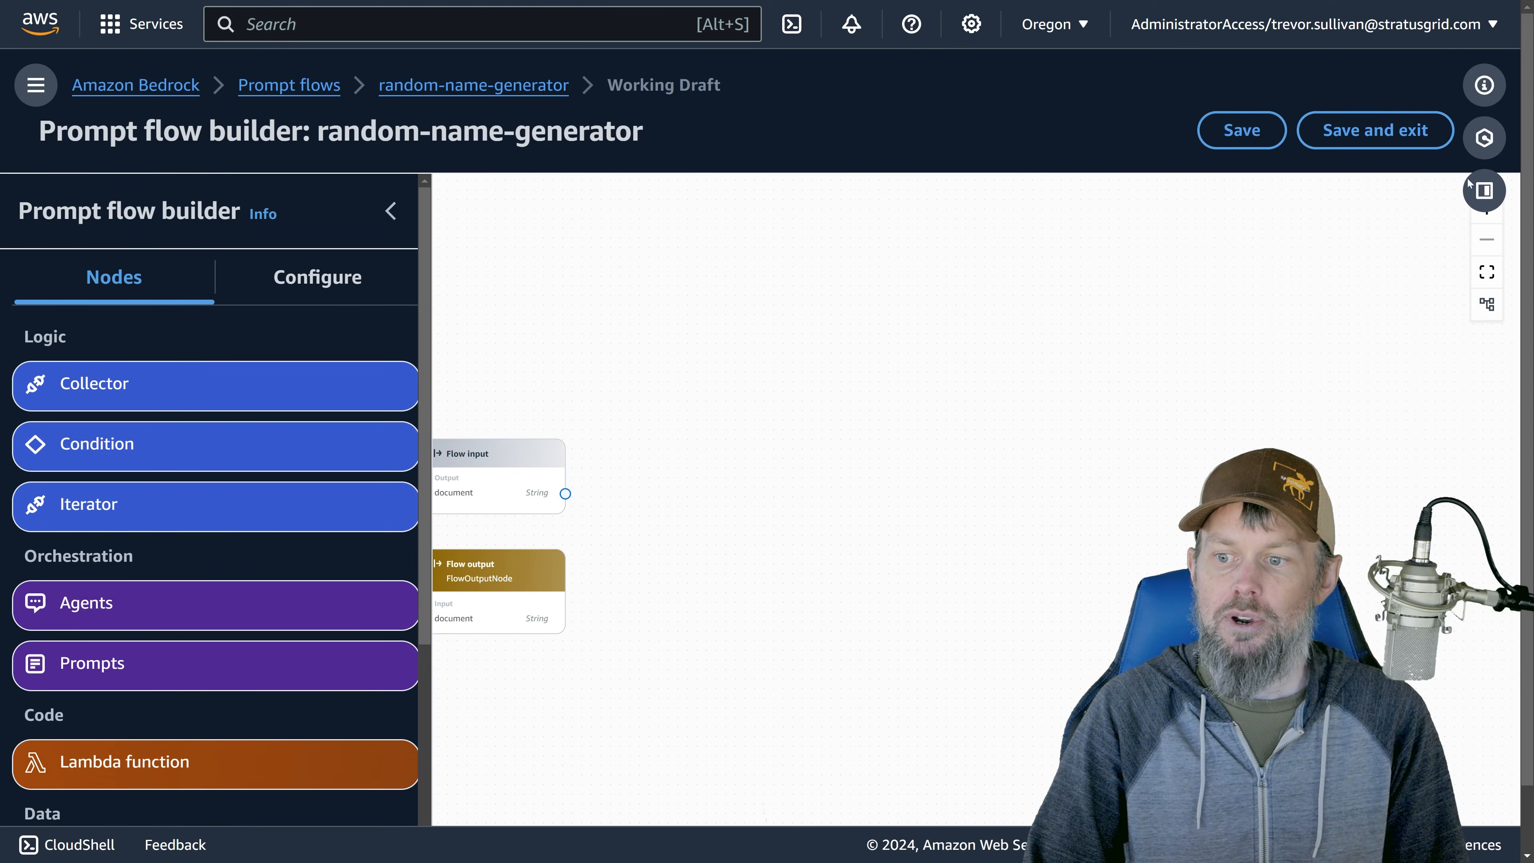
left_click(1482, 189)
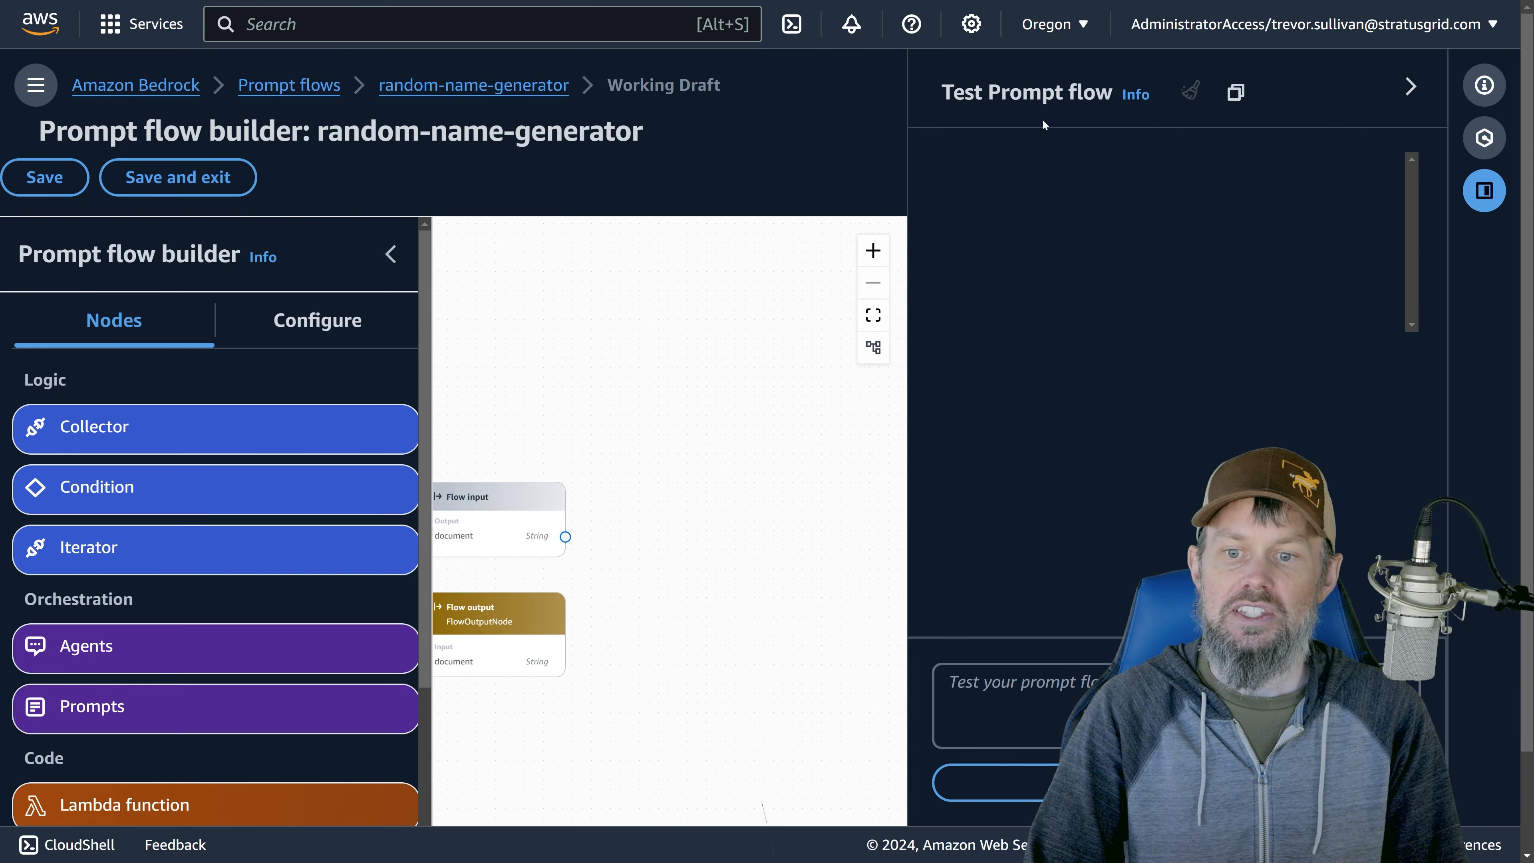
left_click_drag(941, 92, 1054, 93)
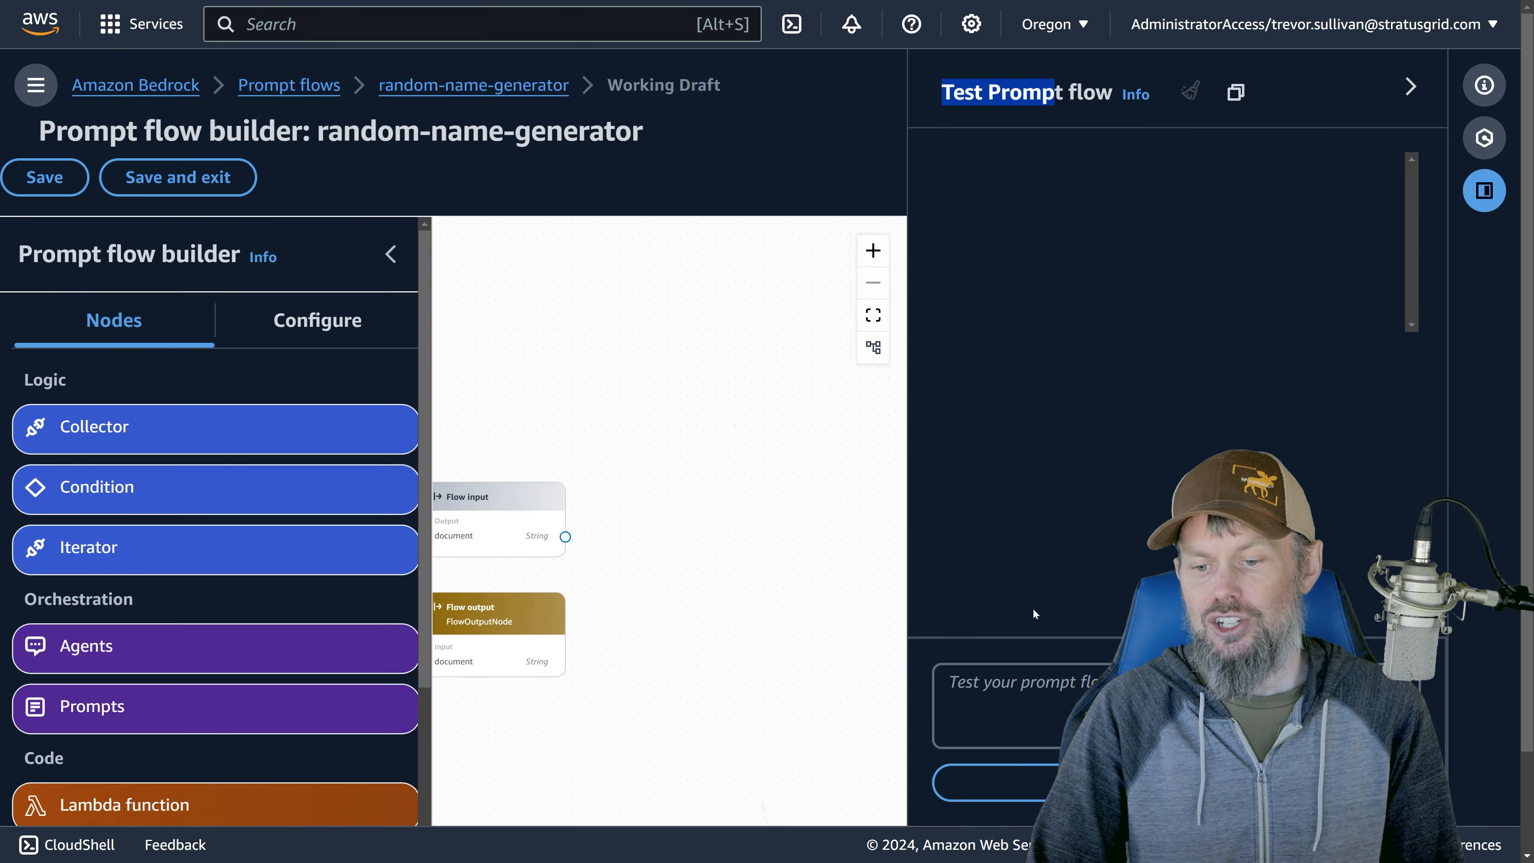
Enter sample countries such as Colombia and France as test input for the prompt flow, clearing each one without running it
left_click(1033, 693)
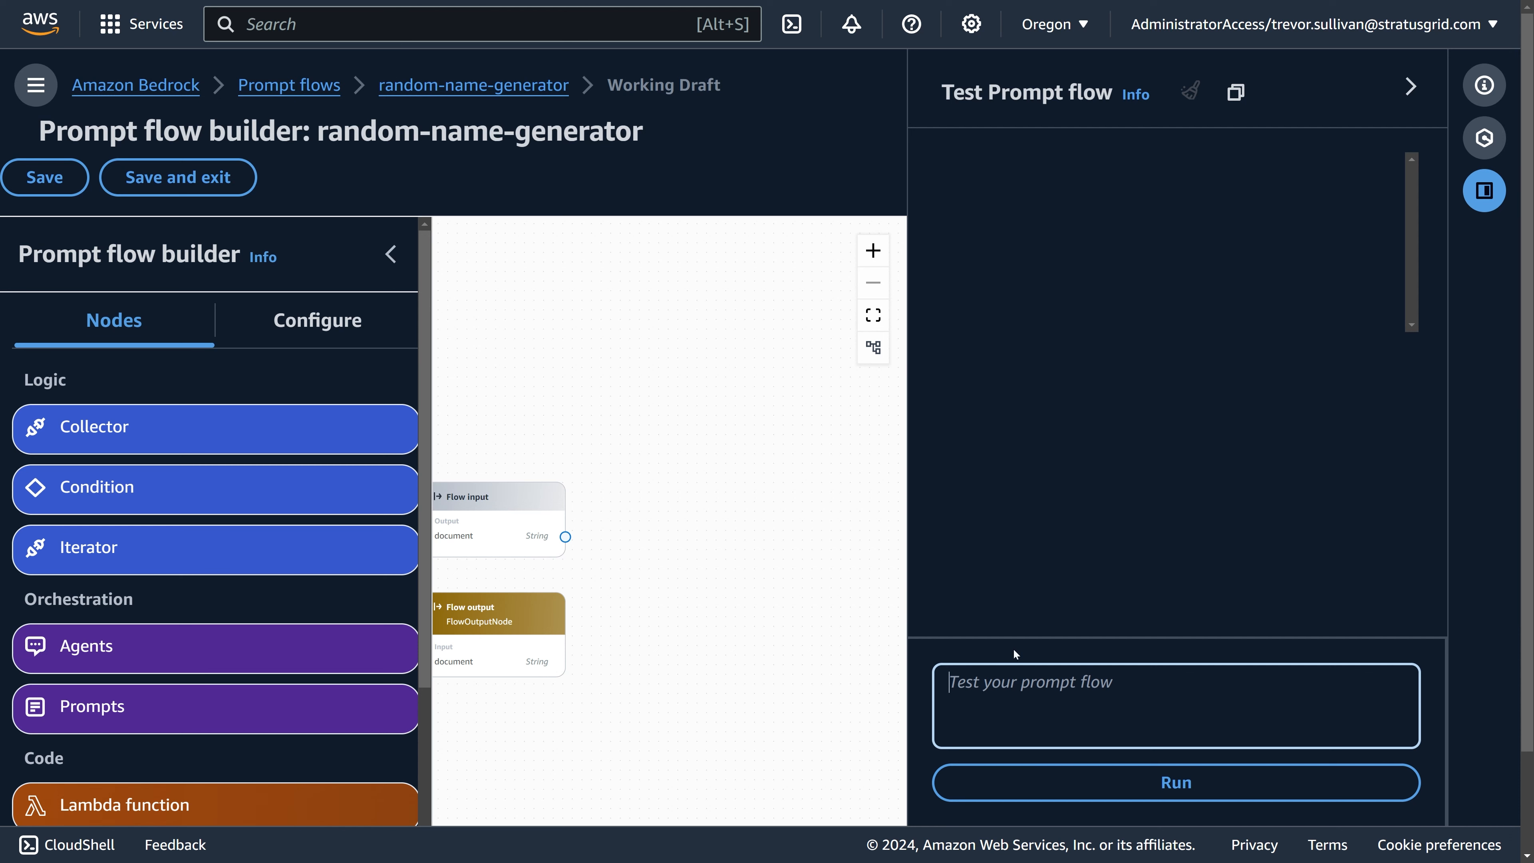
type("Colombia")
key("ctrl+a")
key("BackSpace")
type("France")
key("ctrl+a")
key("BackSpace")
type("Amer")
key("ctrl+a")
key("BackSpace")
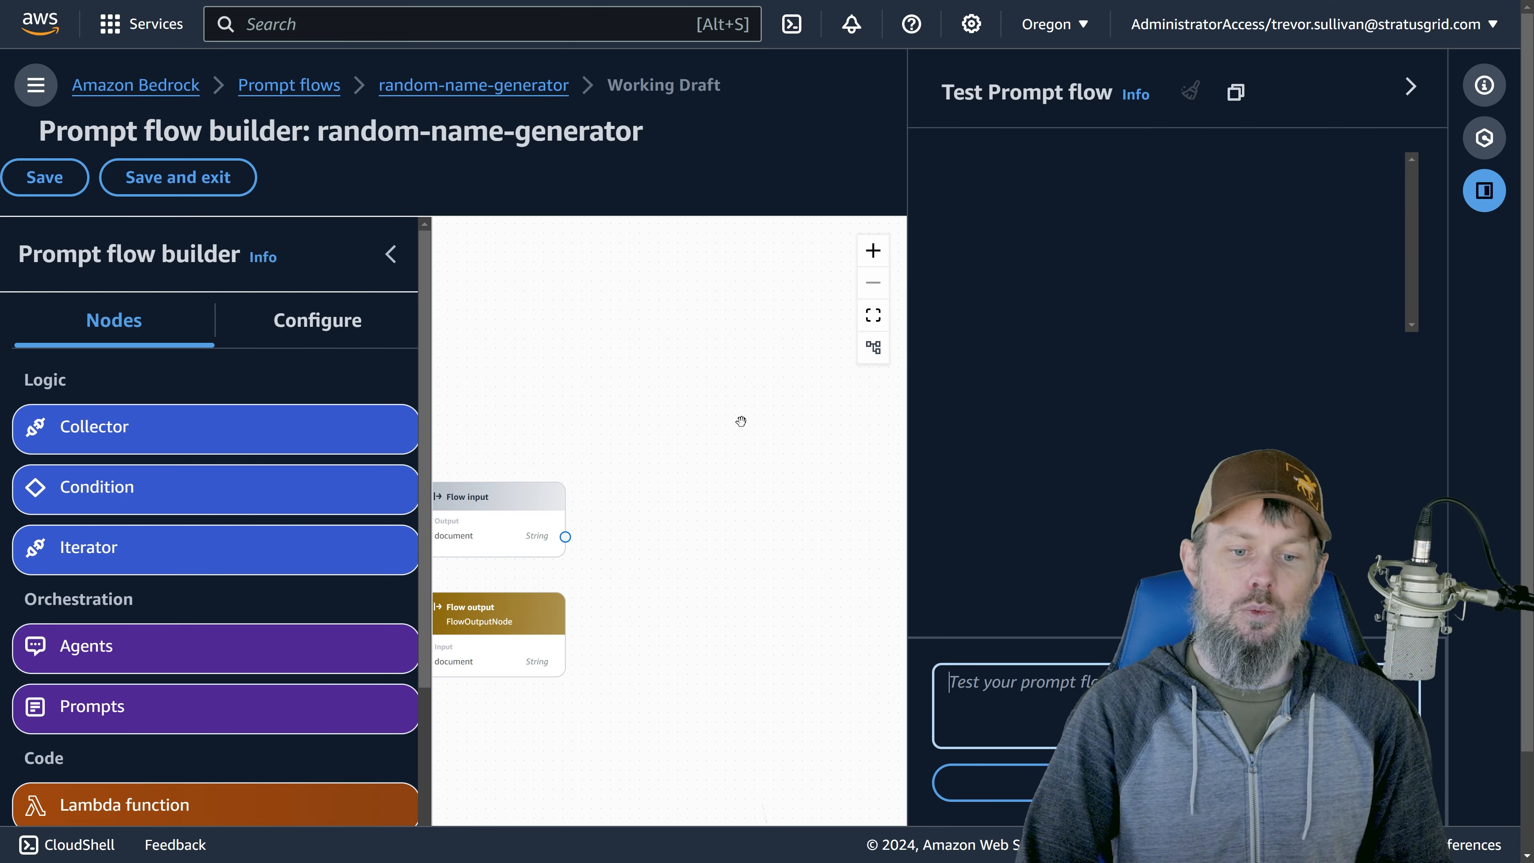
Move the Flow output node to the right of the Flow input node, leaving a wide gap between them
left_click_drag(610, 435, 781, 328)
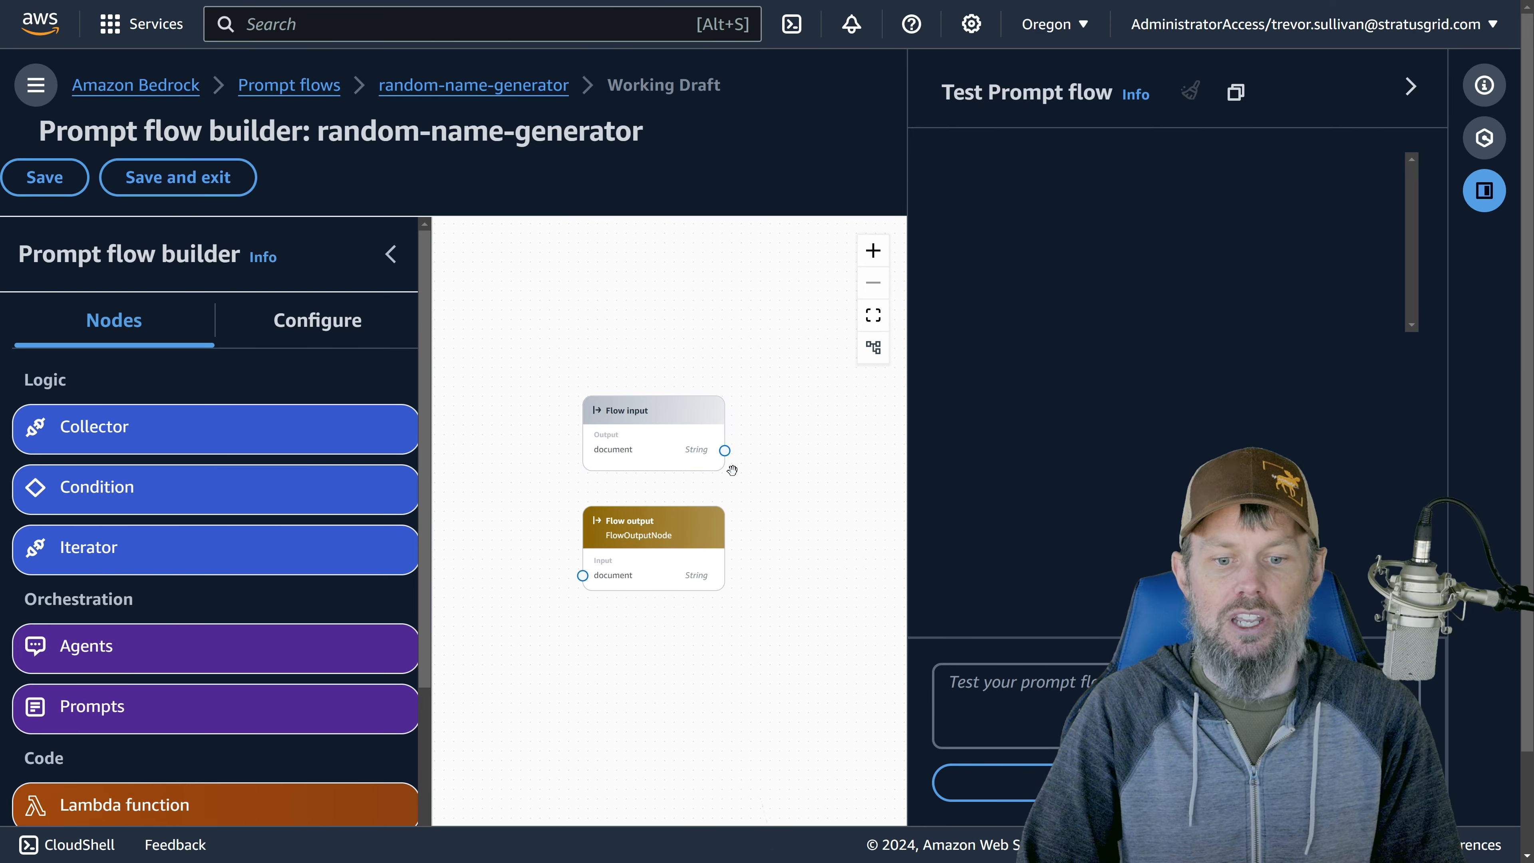
scroll(718, 459, "up", 2)
scroll(714, 467, "up", 3)
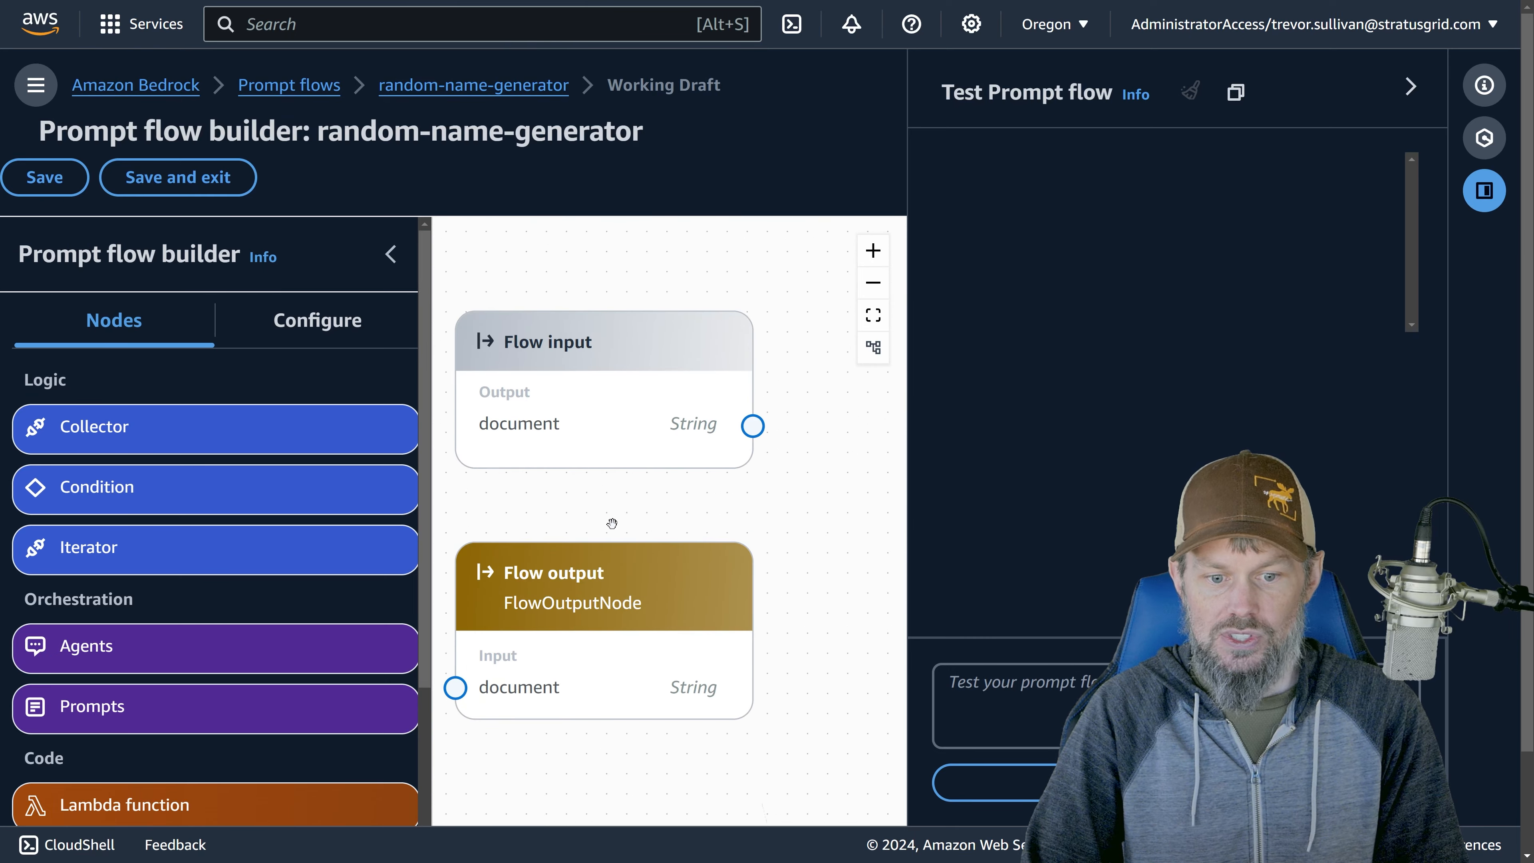
left_click_drag(598, 642, 784, 387)
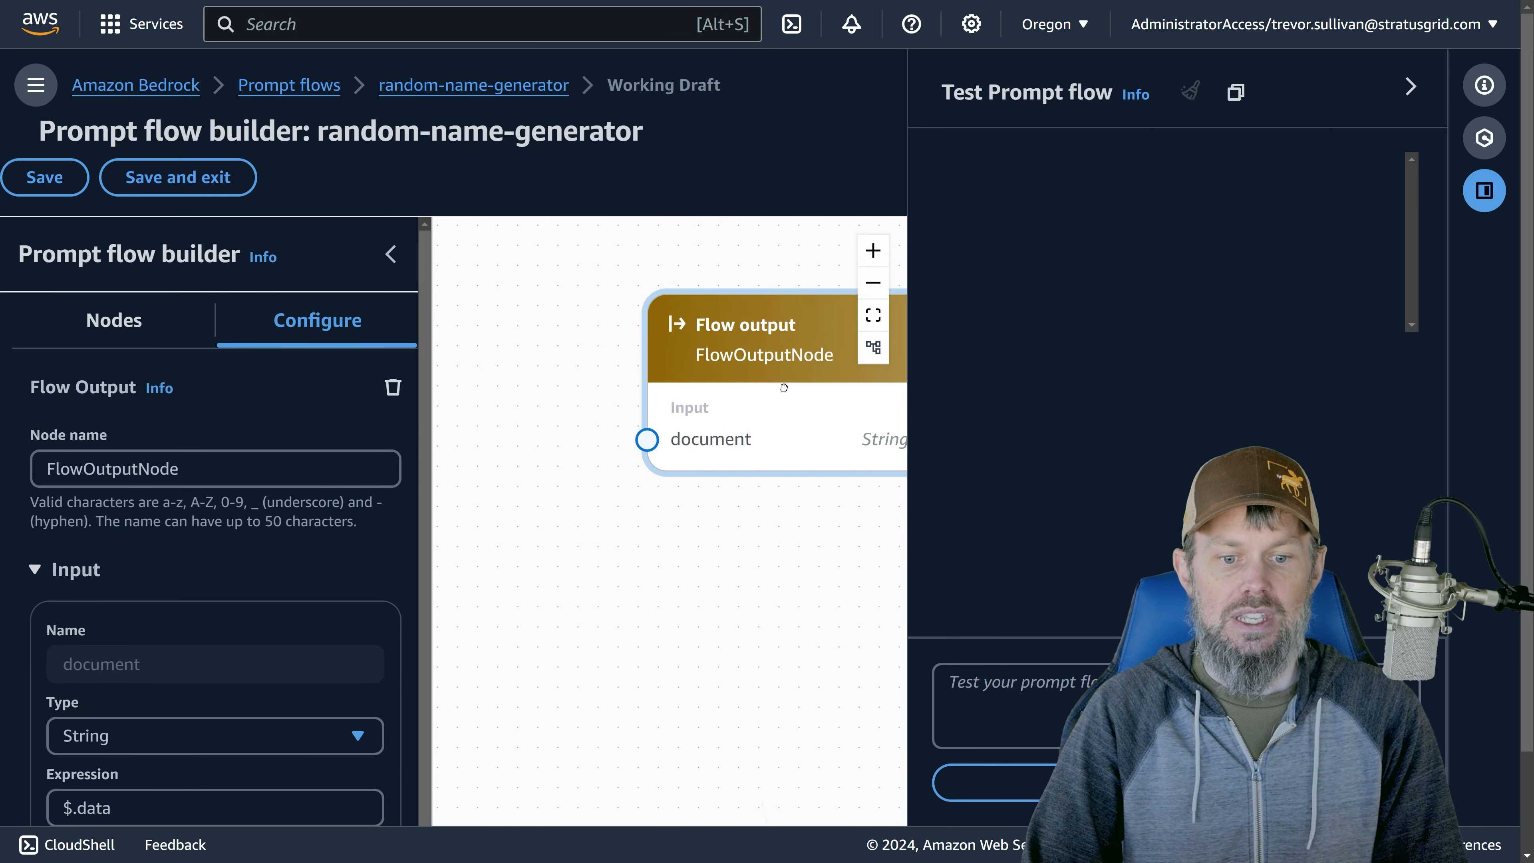
scroll(632, 501, "down", 3)
left_click_drag(629, 503, 817, 510)
mouse_move(549, 423)
left_mouse_down()
mouse_move(551, 388)
mouse_move(545, 428)
left_mouse_up()
left_click_drag(712, 488, 493, 471)
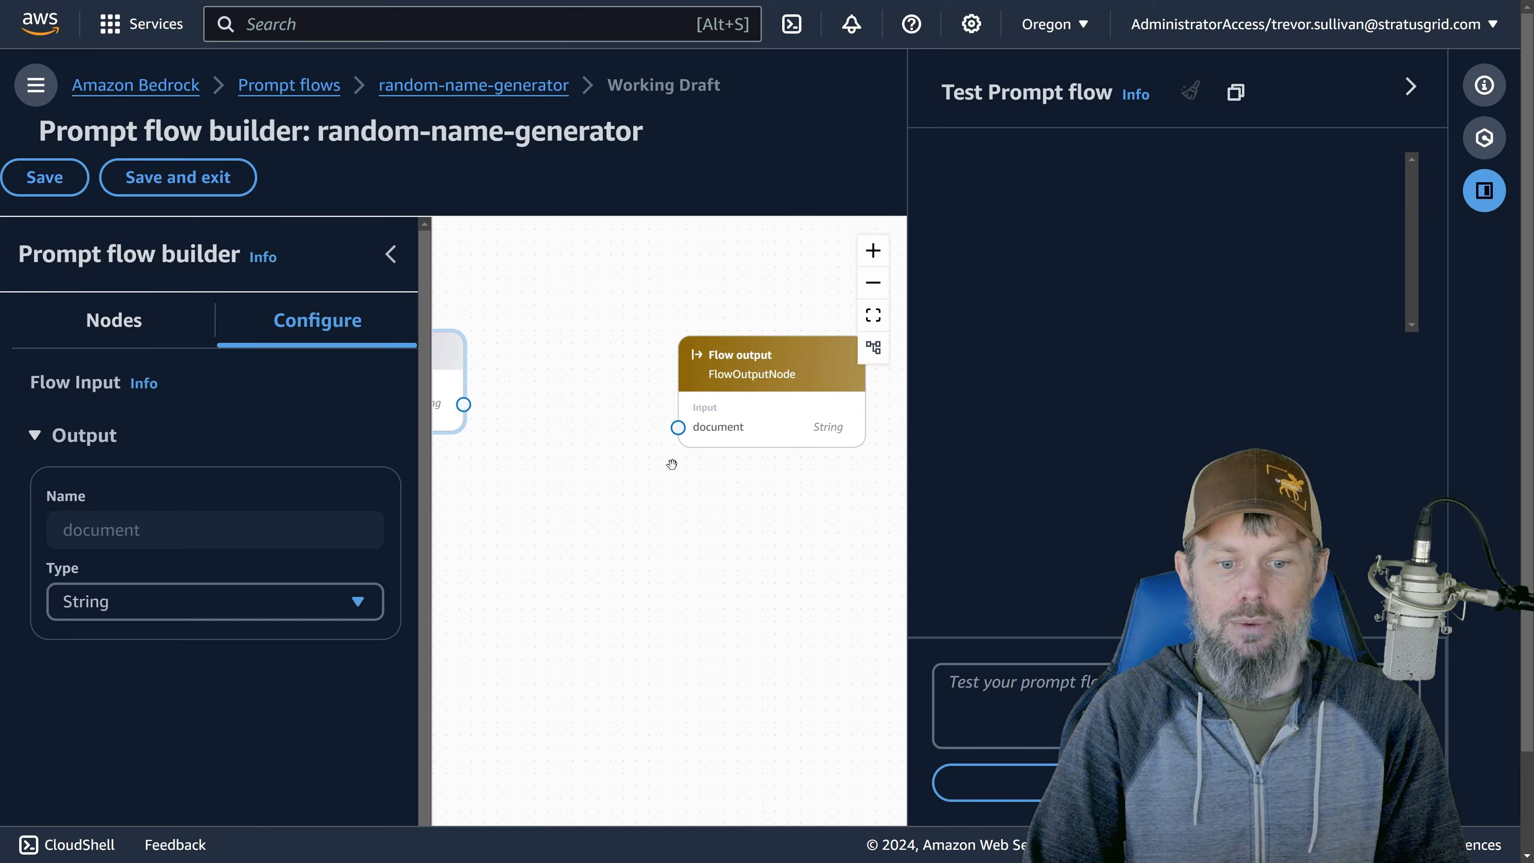
Collapse the node configuration and Test Prompt flow panes and frame both flow nodes on the enlarged canvas
left_click(391, 254)
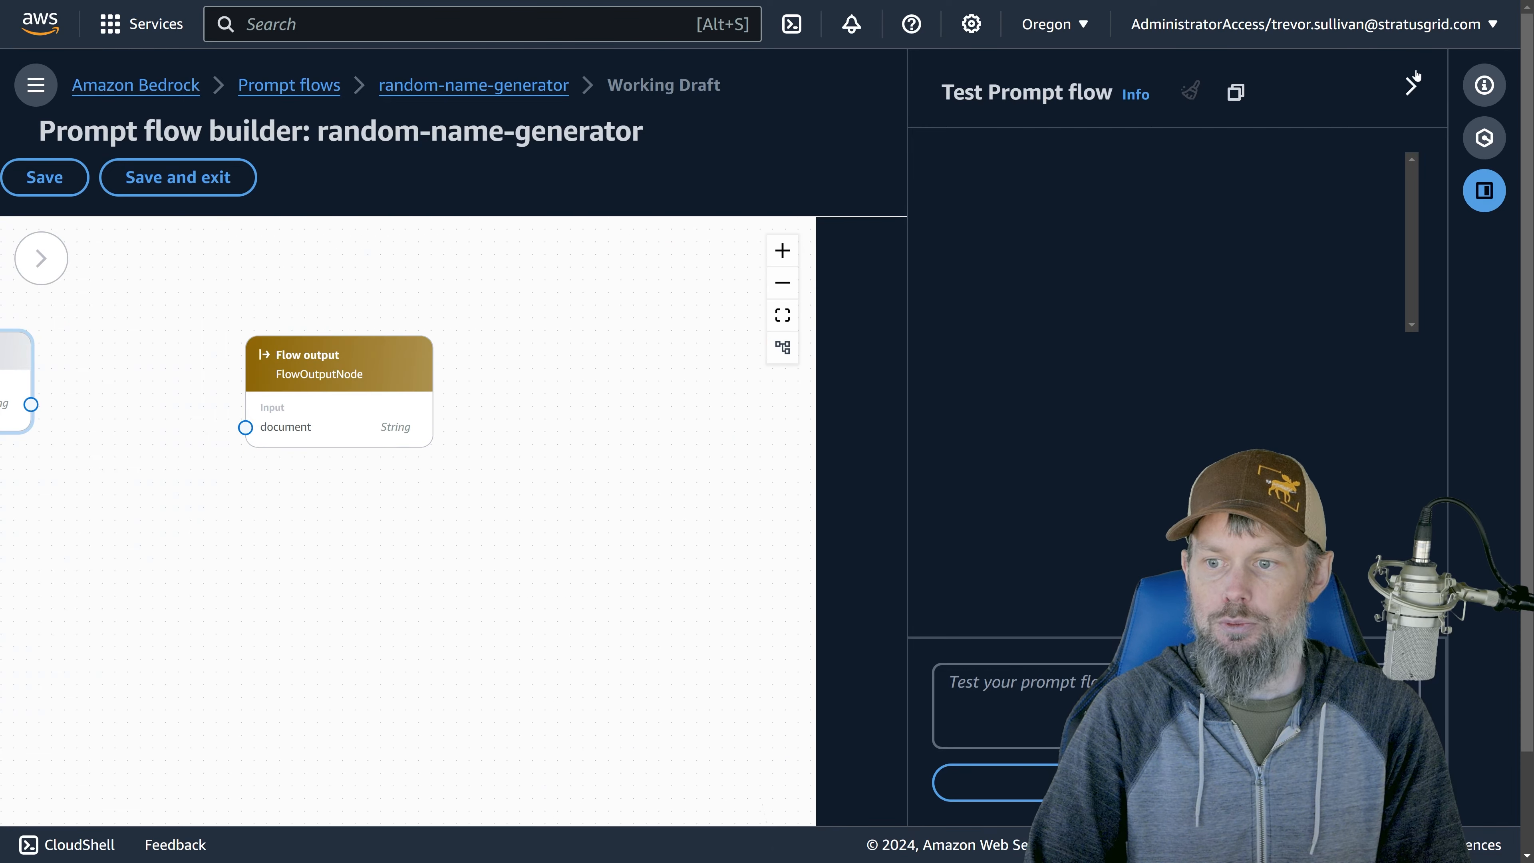
left_click(1410, 86)
left_click_drag(577, 421, 1045, 442)
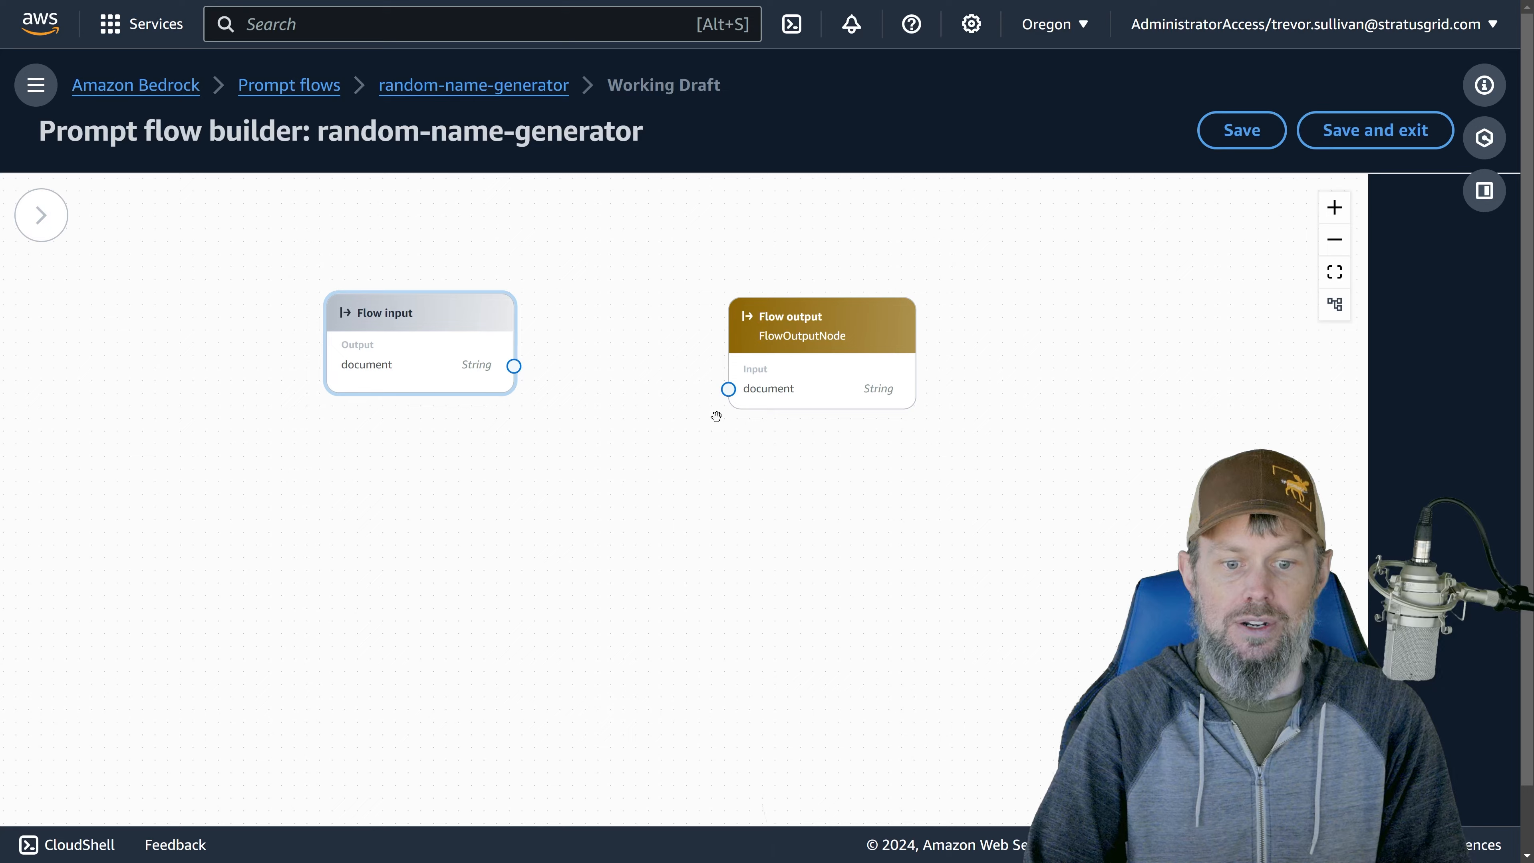
scroll(616, 445, "up", 4)
left_click_drag(559, 403, 612, 411)
scroll(586, 438, "up", 1)
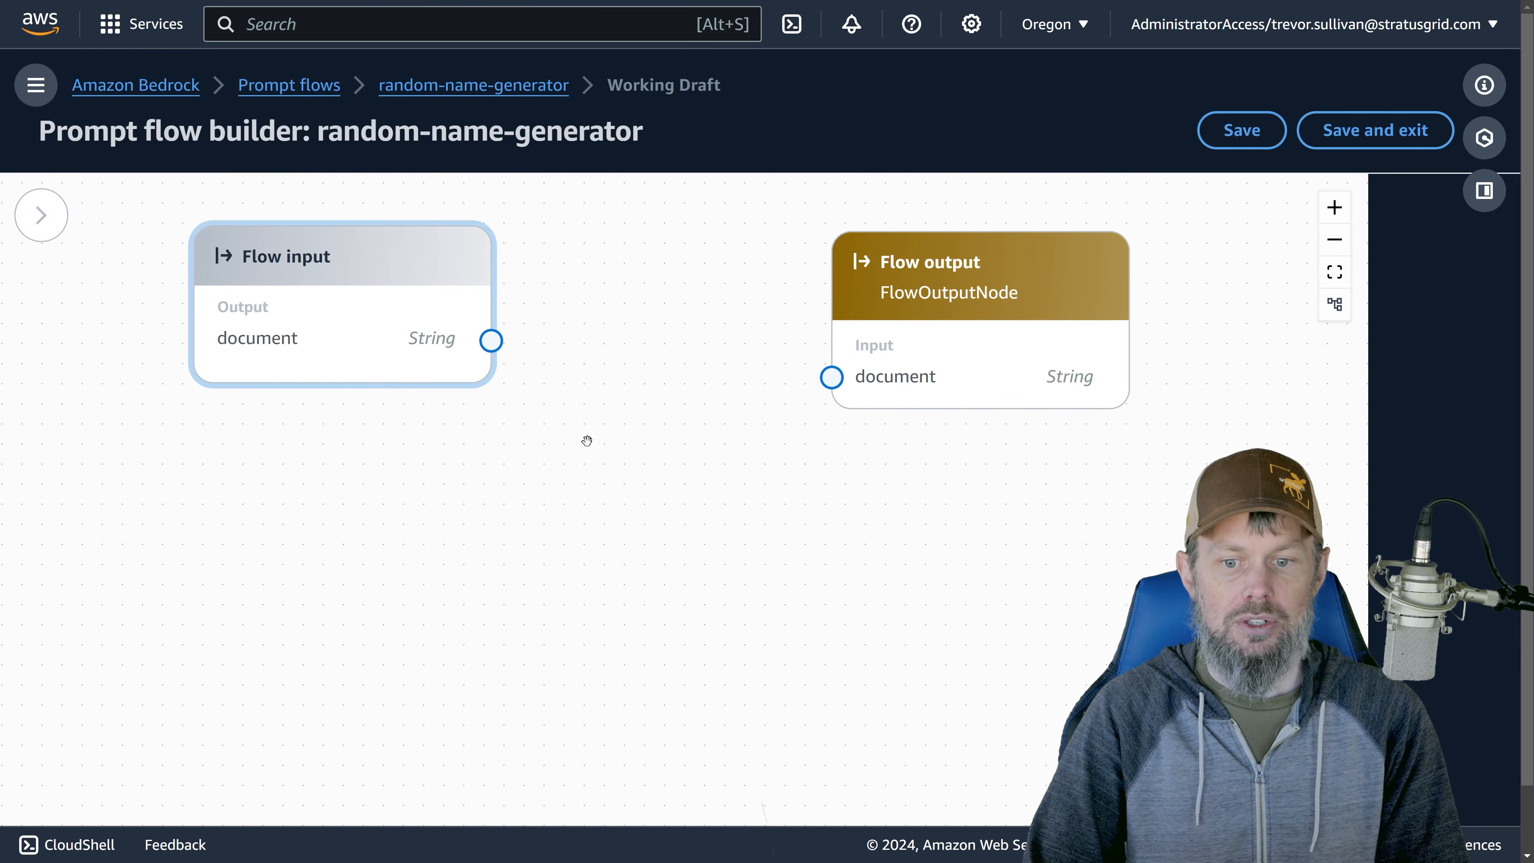
Widen the gap between the Flow input and Flow output nodes, lowering the input node and raising the output node slightly
left_click_drag(371, 303, 307, 333)
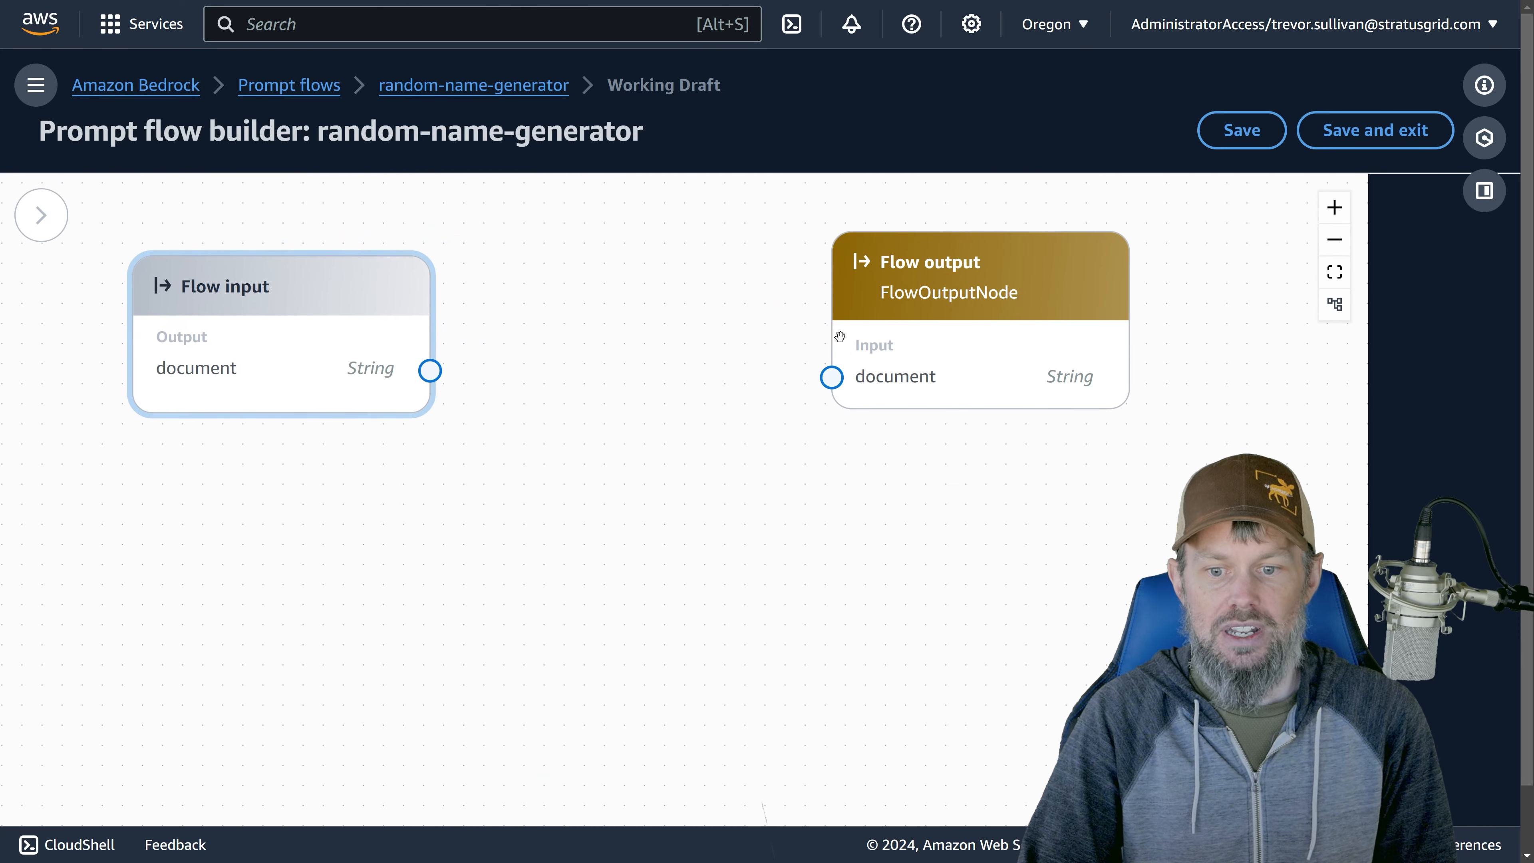
left_click_drag(840, 337, 871, 317)
left_click(303, 331)
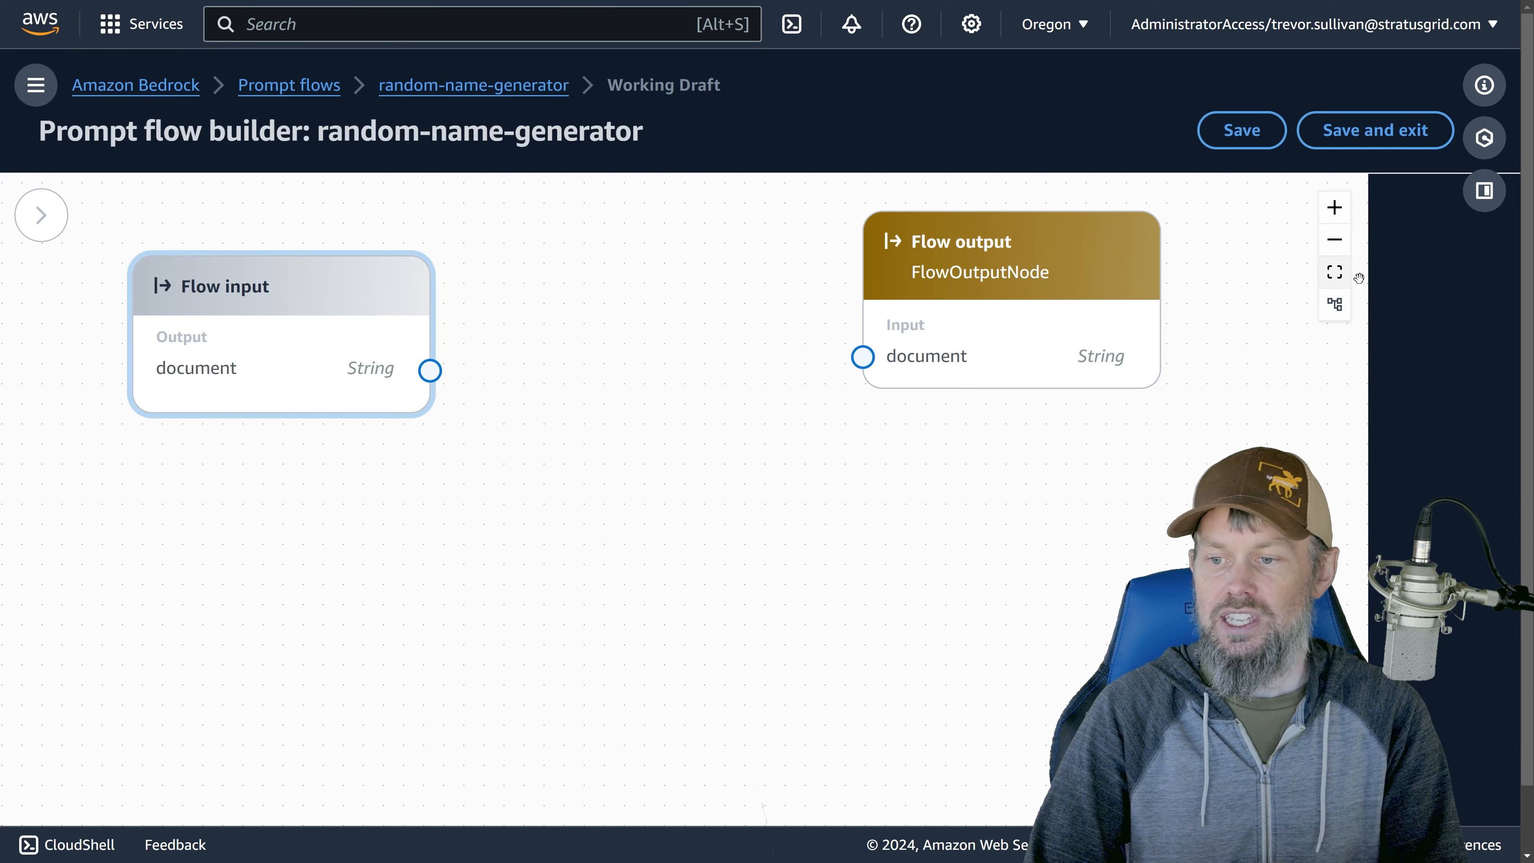
Show the Test Prompt flow pane, highlight its title, and hide the pane again
left_click(1484, 191)
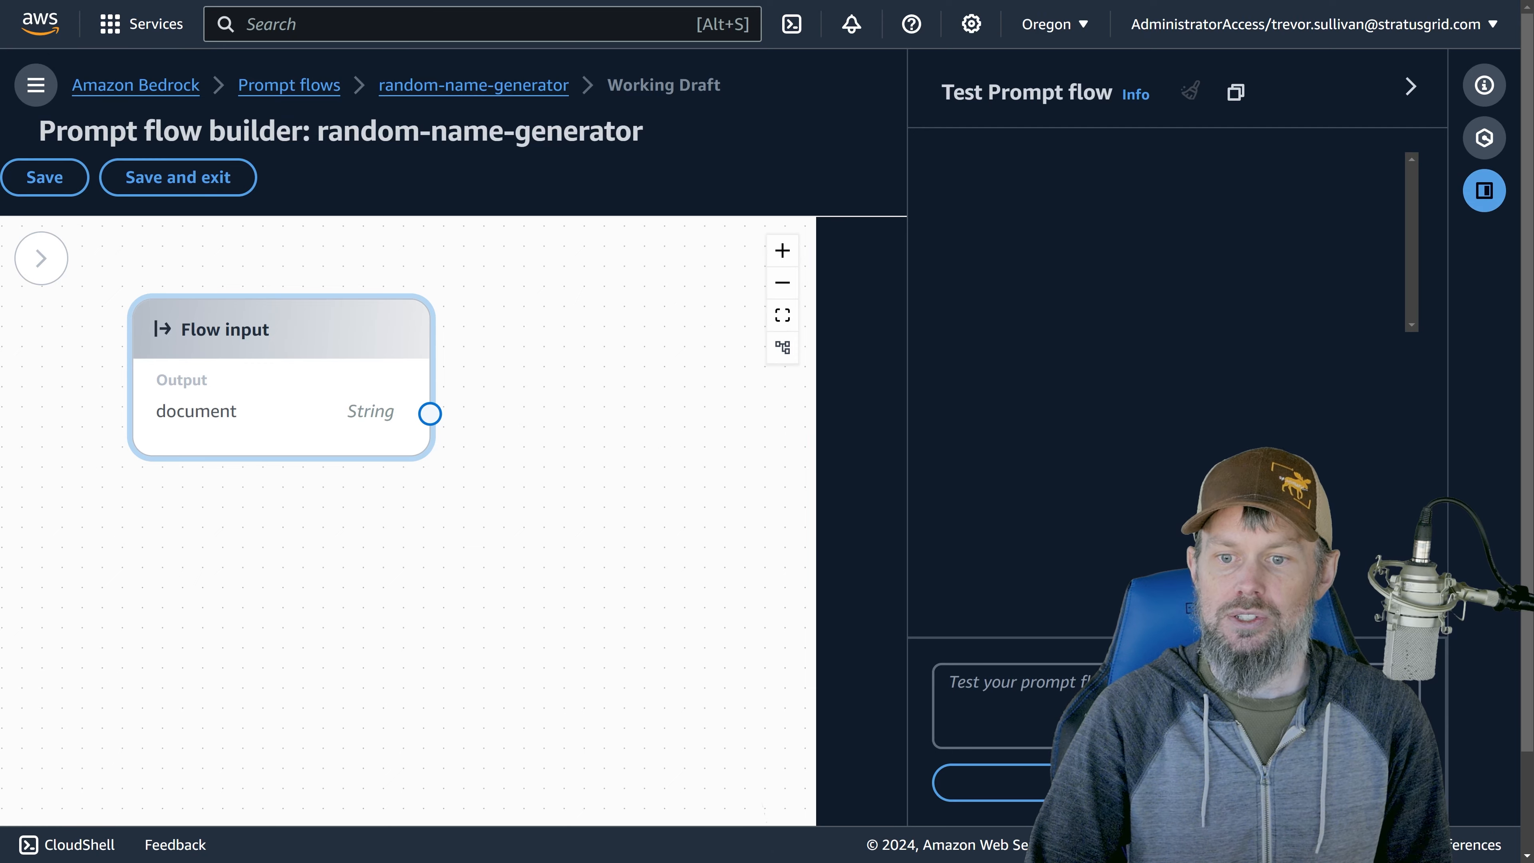
left_click_drag(942, 93, 1095, 92)
left_click(999, 658)
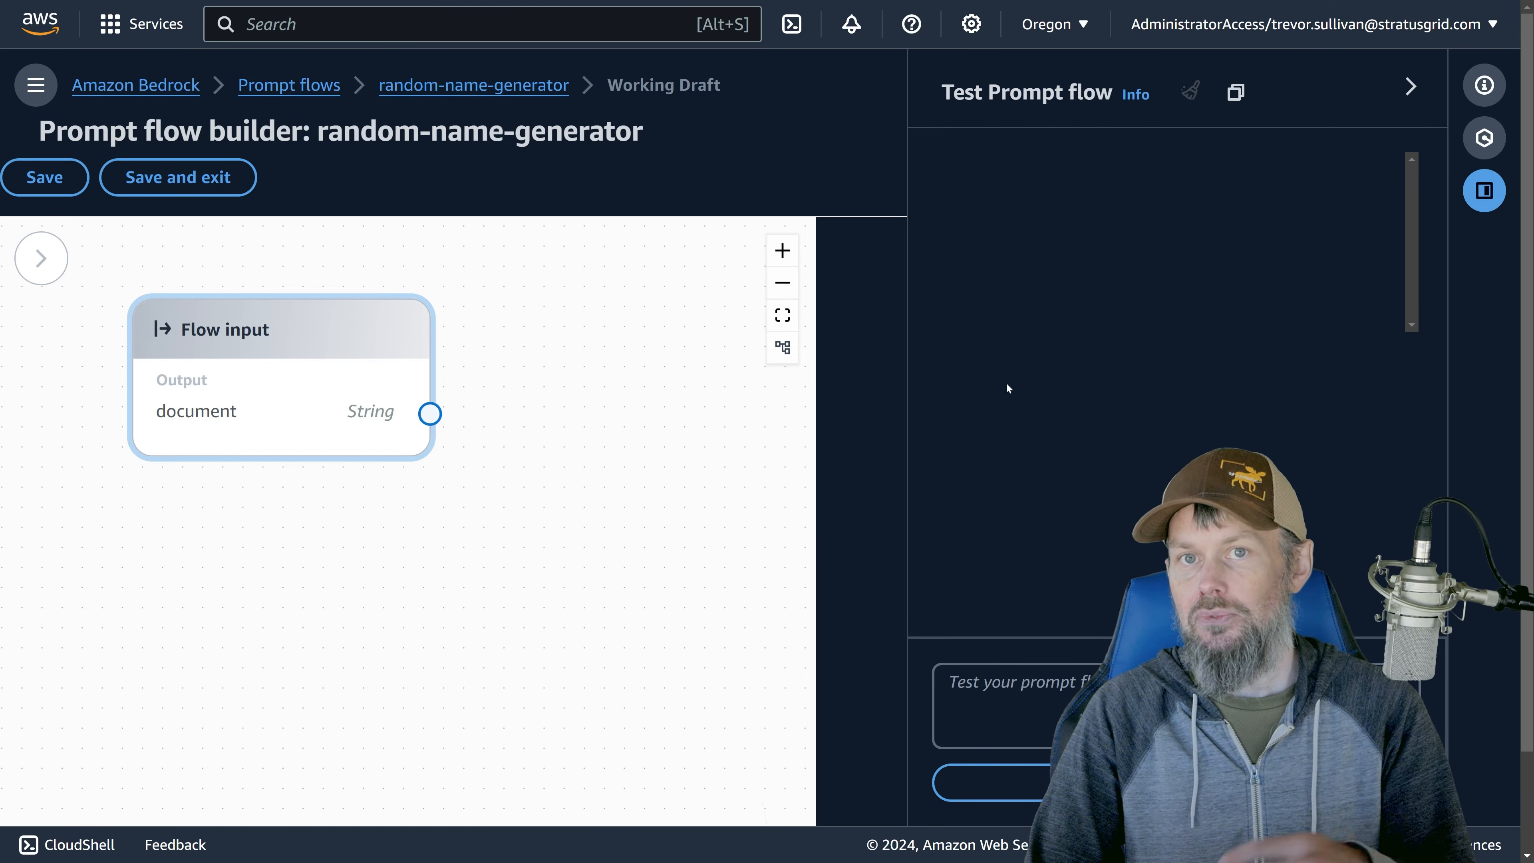
left_click(1485, 190)
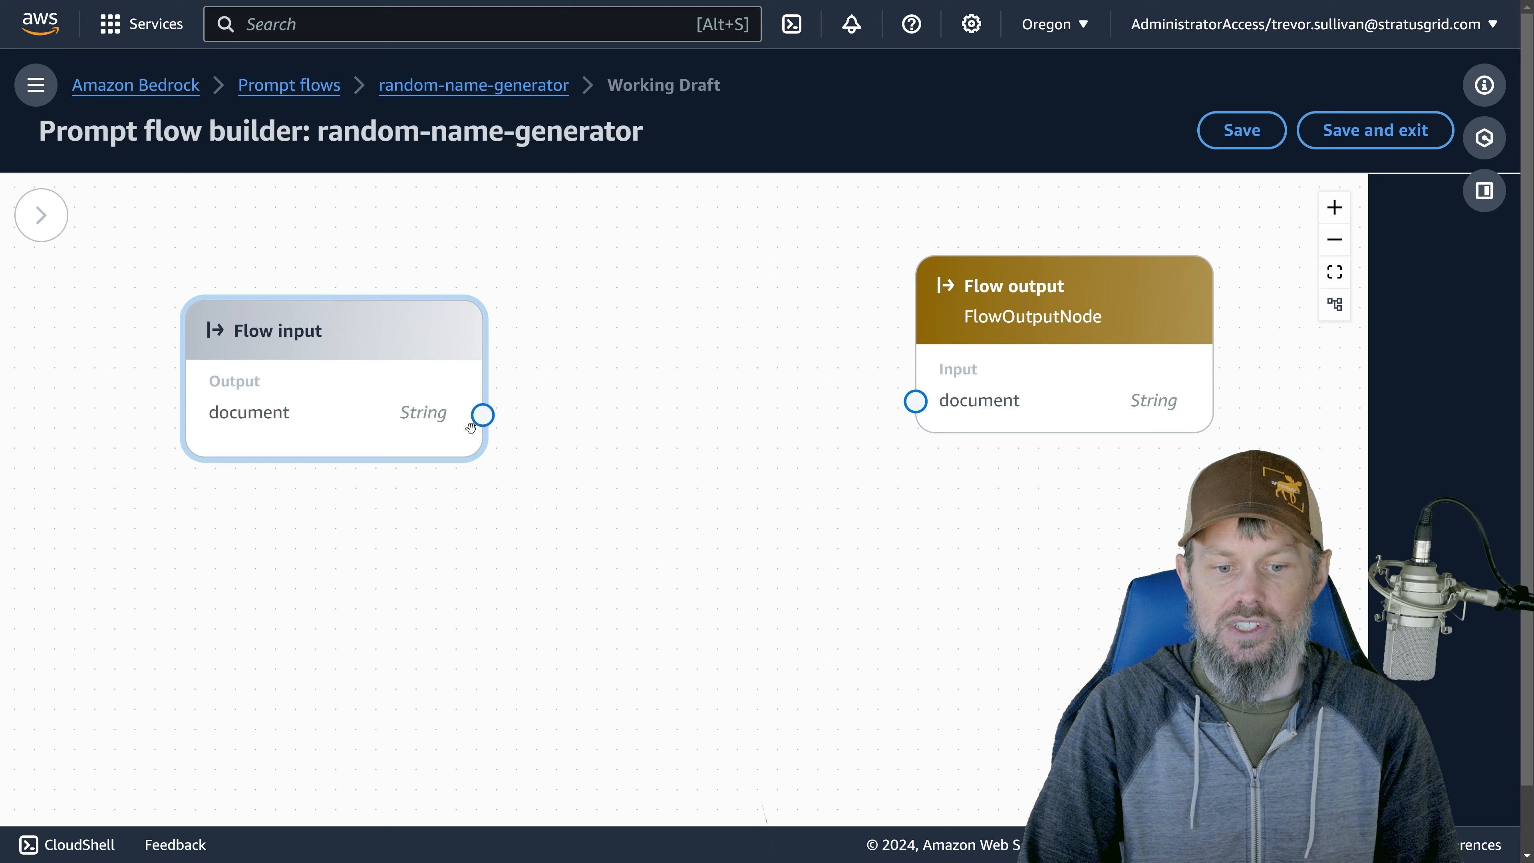
Connect the Flow input node's document output to the Flow output node's document input, and reposition both nodes with the output higher
left_click_drag(372, 408, 311, 374)
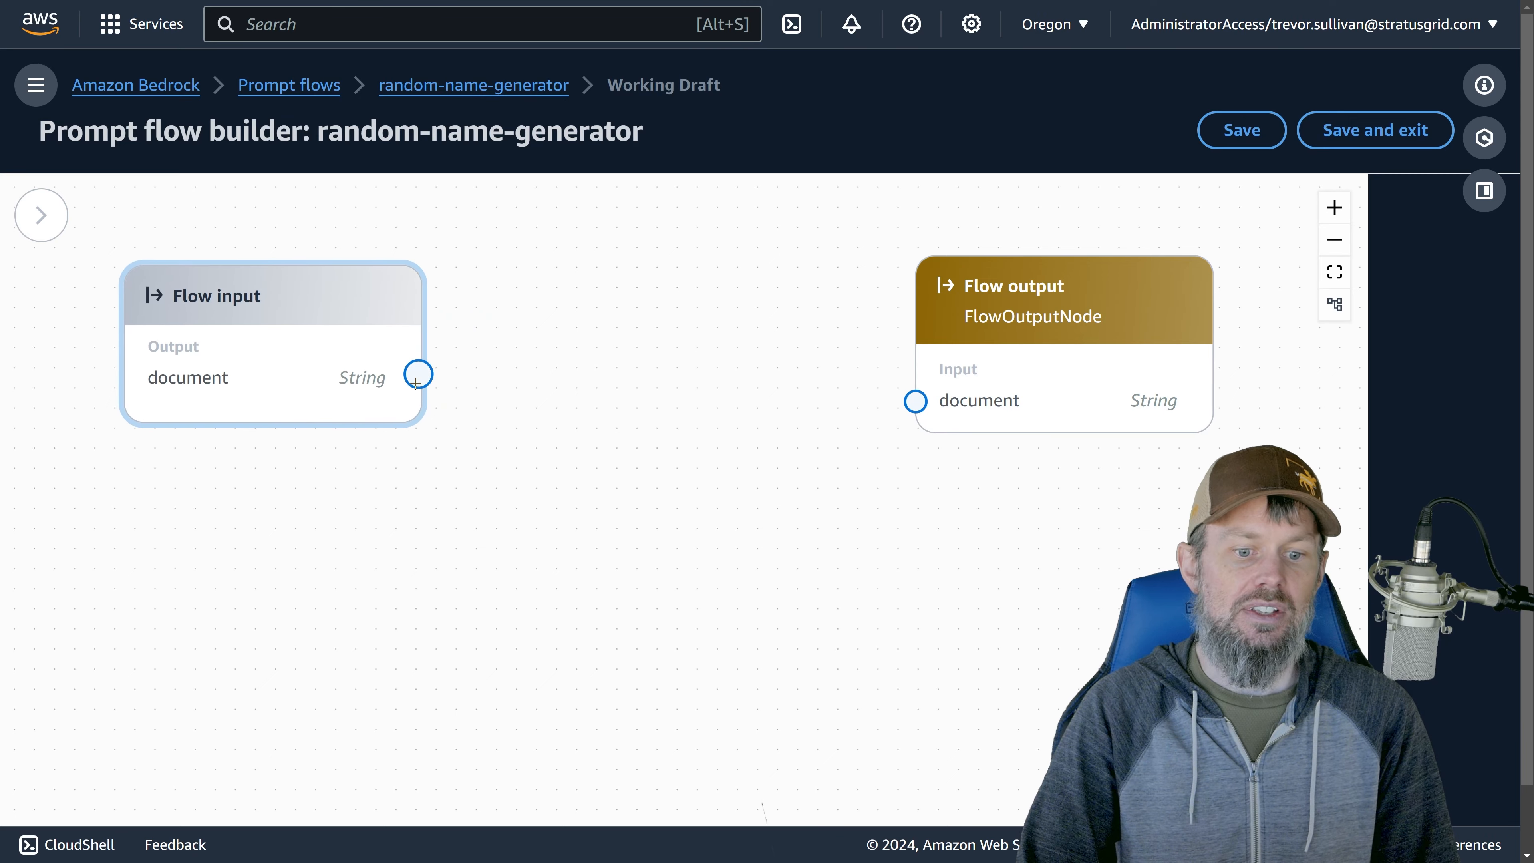
left_click_drag(418, 375, 915, 401)
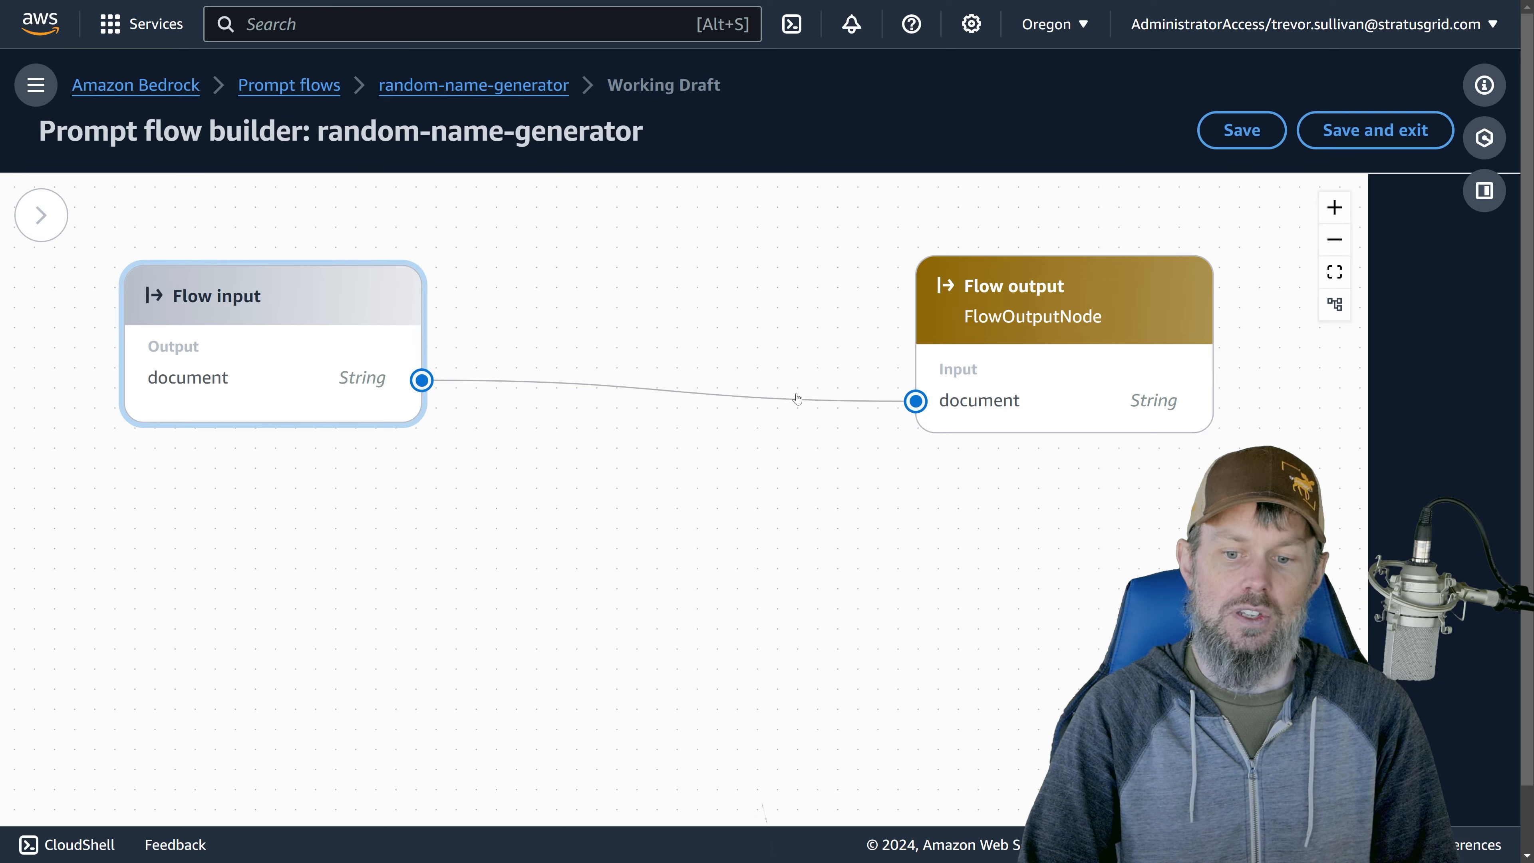
left_click_drag(965, 336, 951, 285)
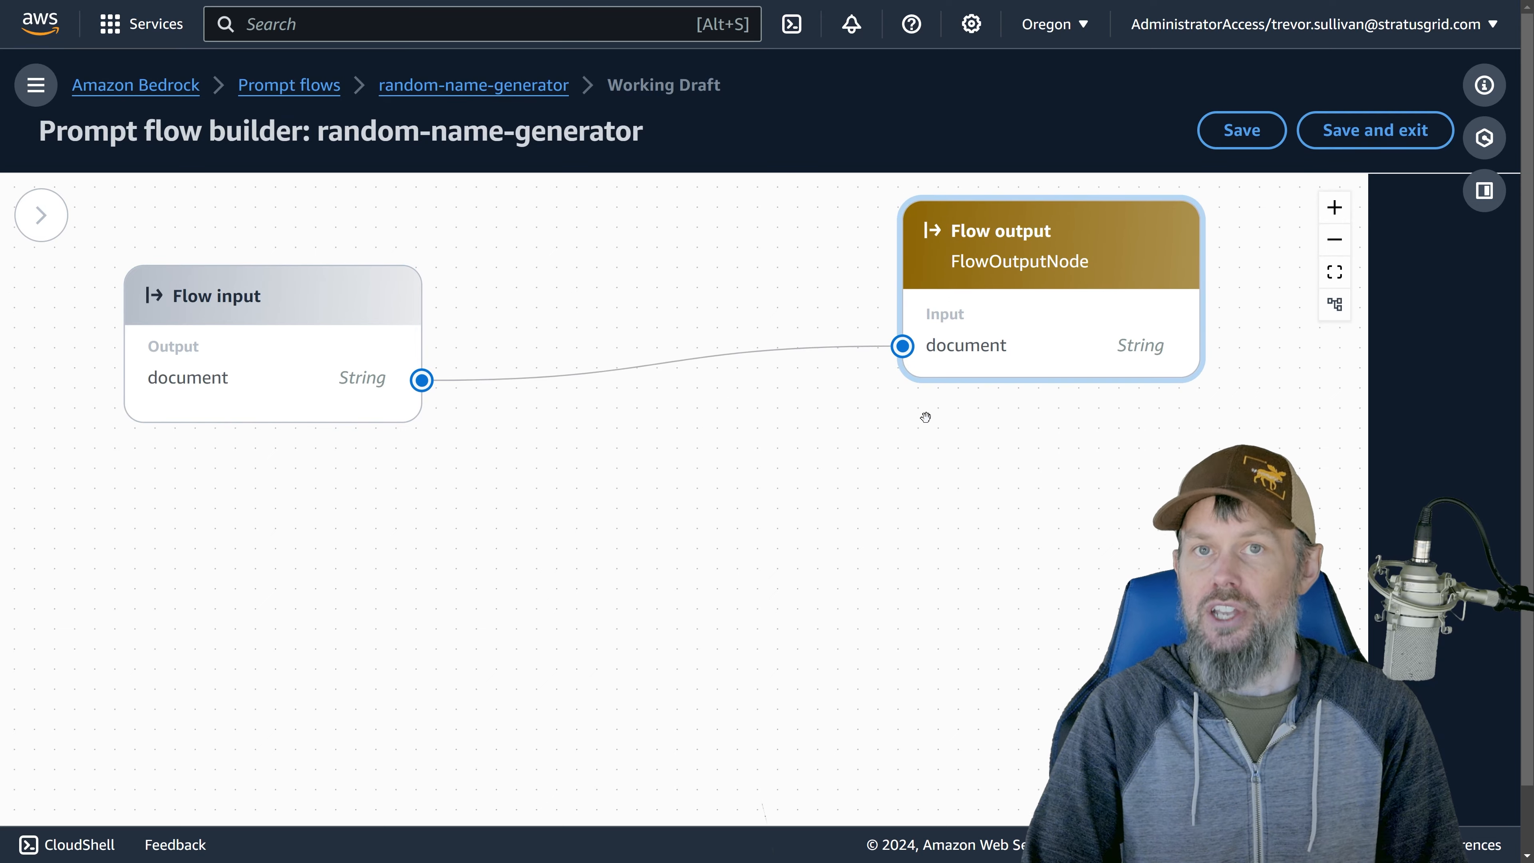
left_click_drag(317, 399, 284, 454)
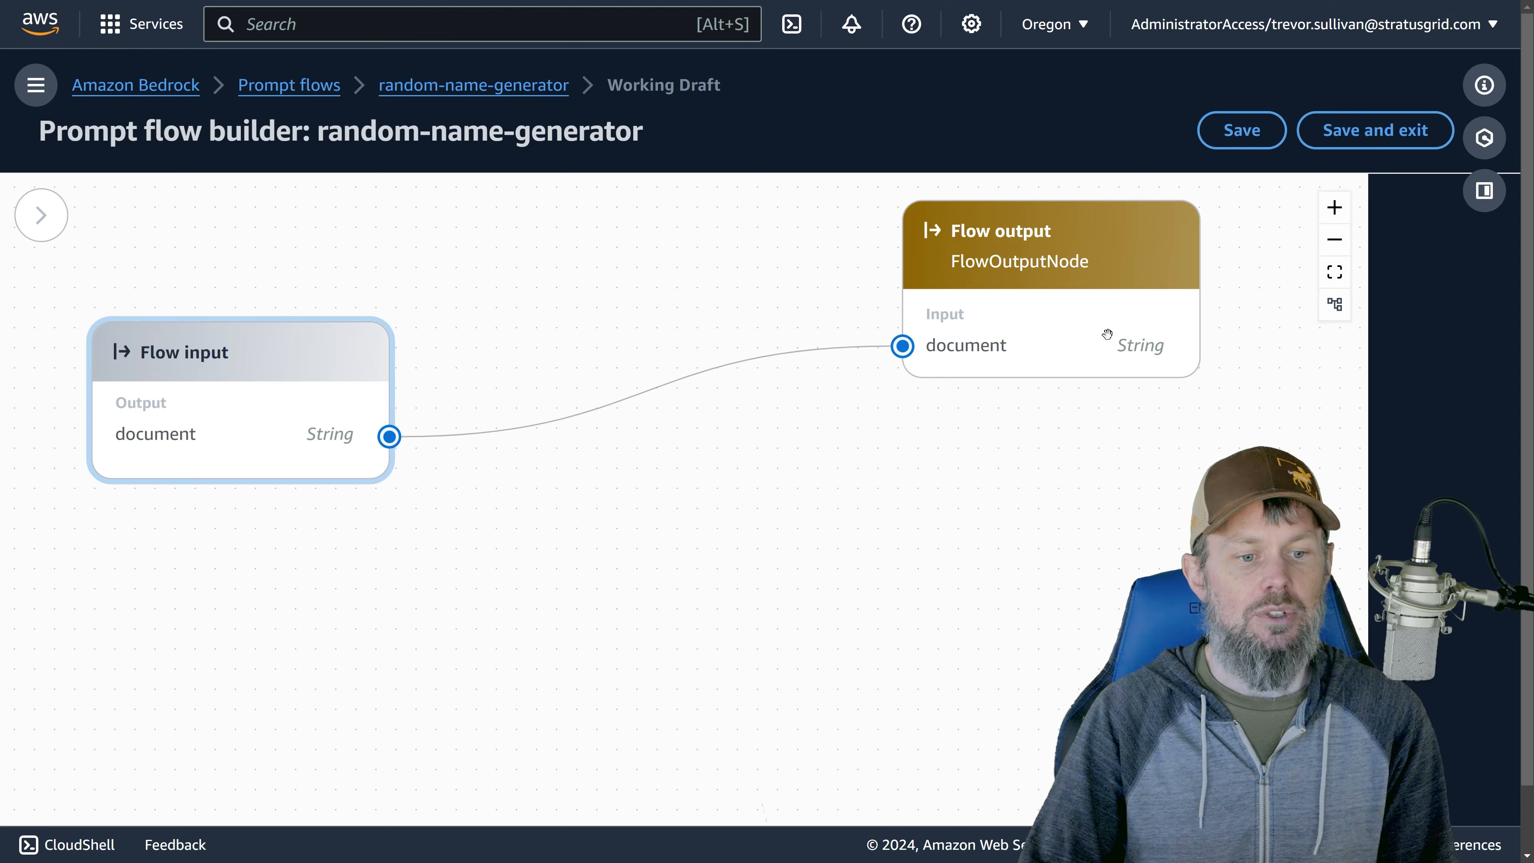
left_click_drag(400, 284, 507, 293)
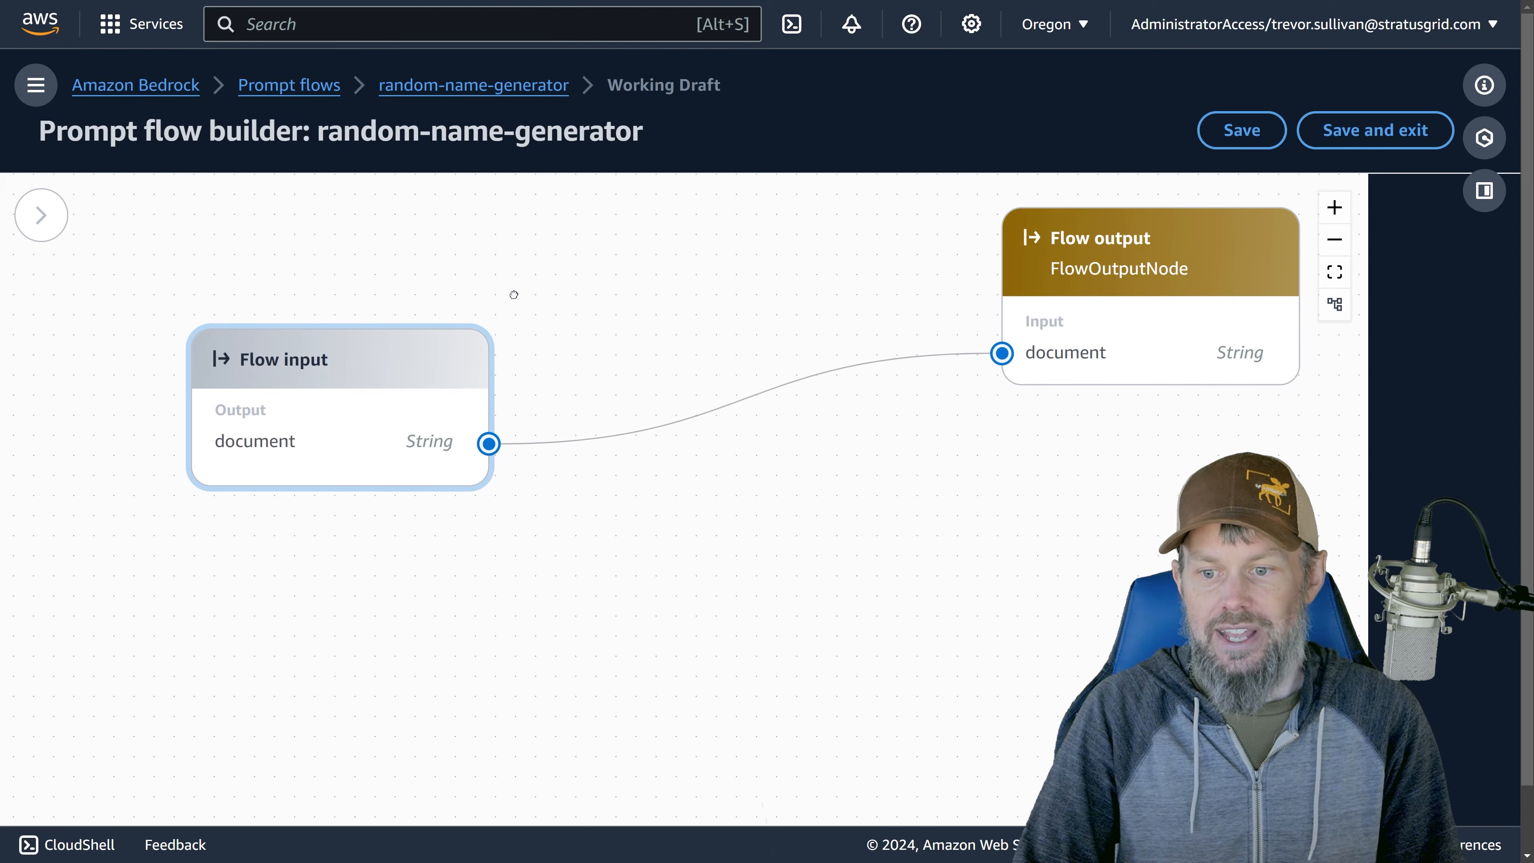
Add a Prompts node from the Orchestration group to the canvas between the Flow input and Flow output nodes
left_click(59, 222)
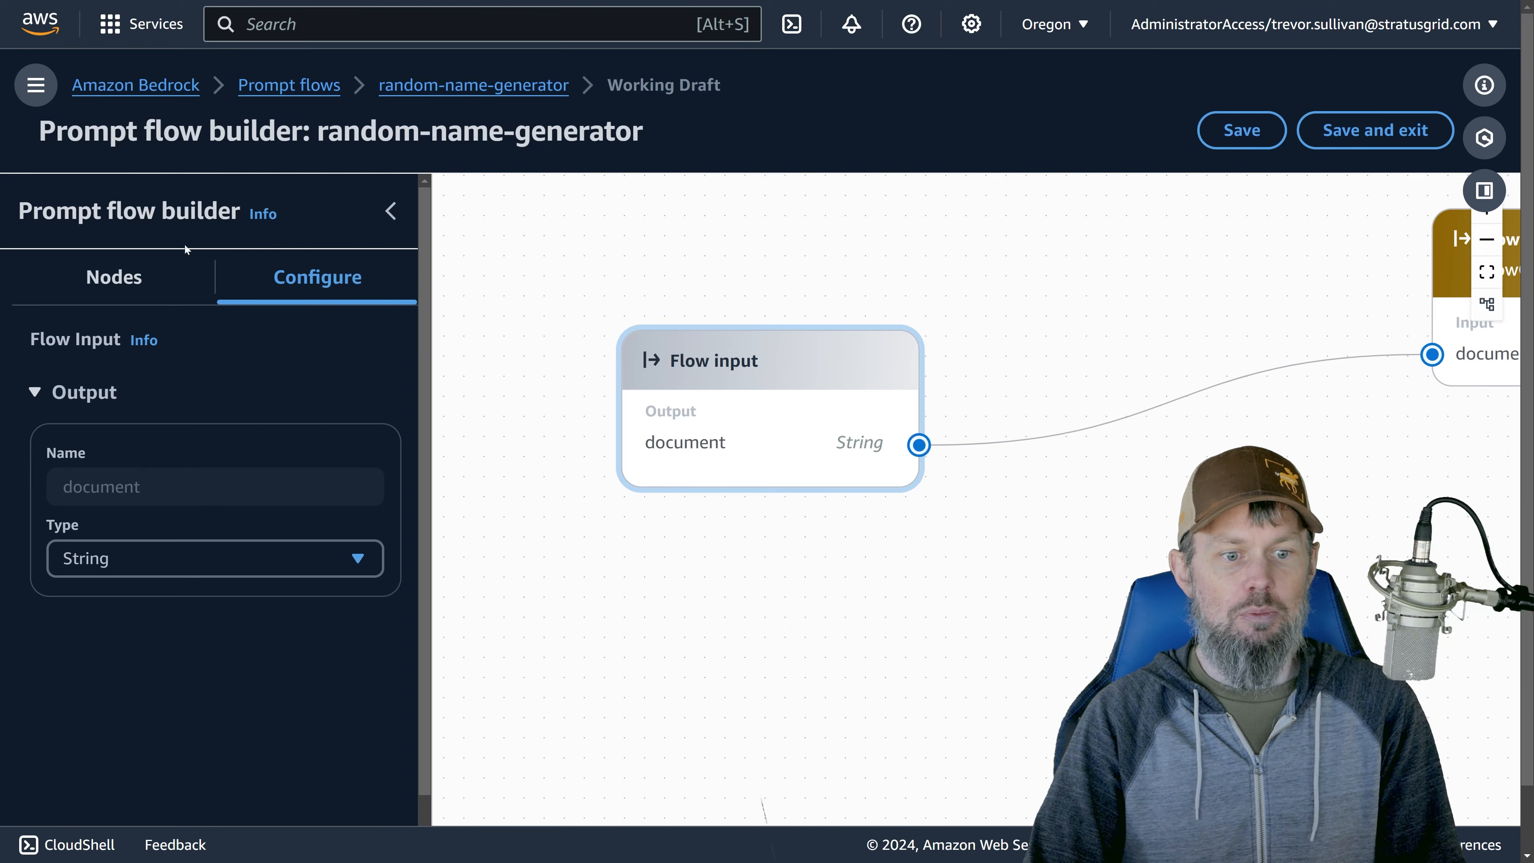
left_click(107, 279)
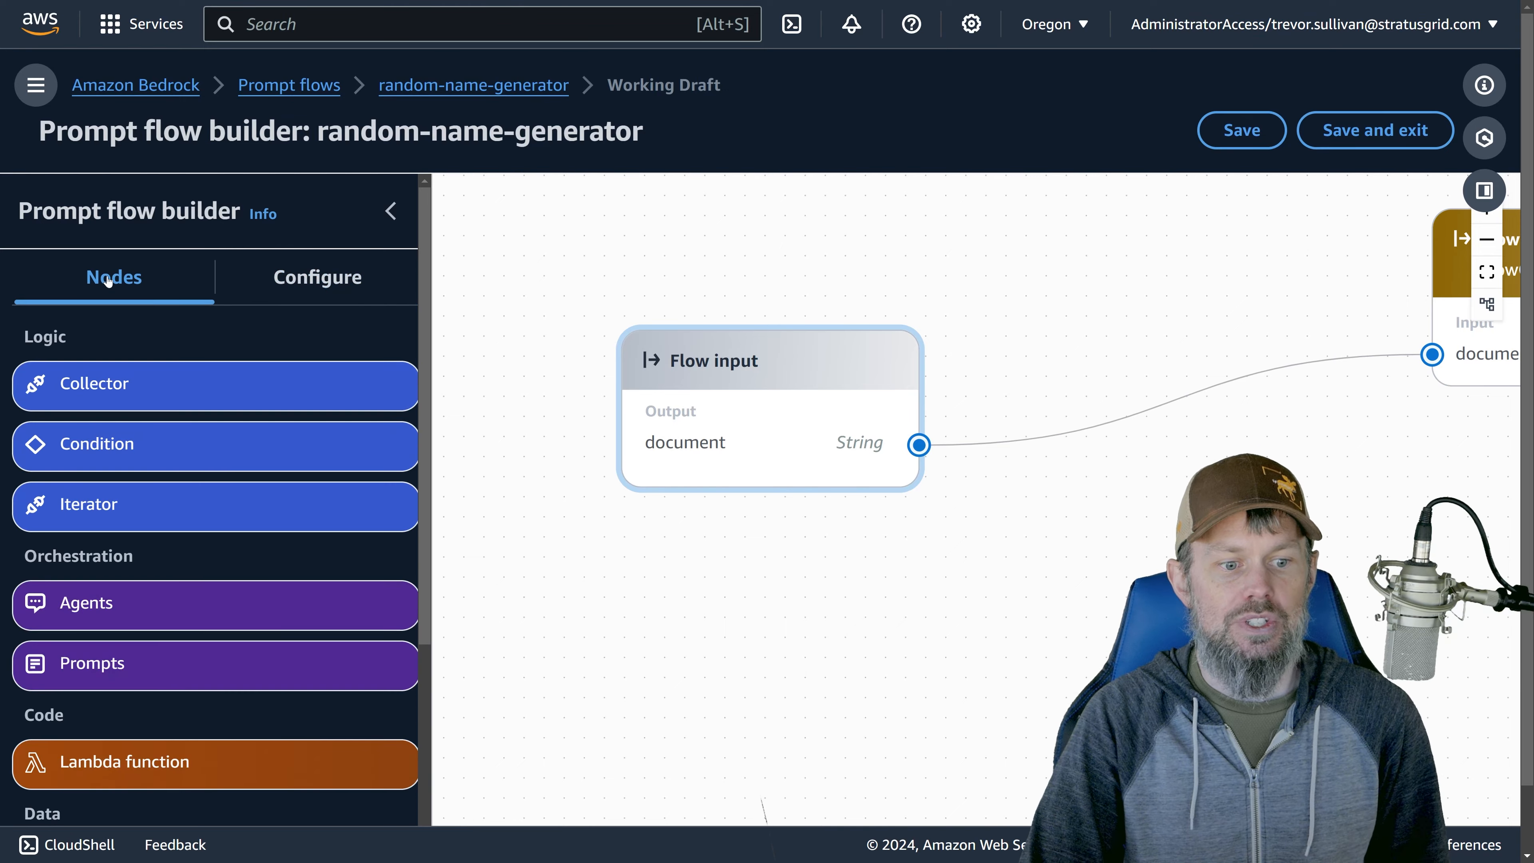
scroll(177, 425, "down", 5)
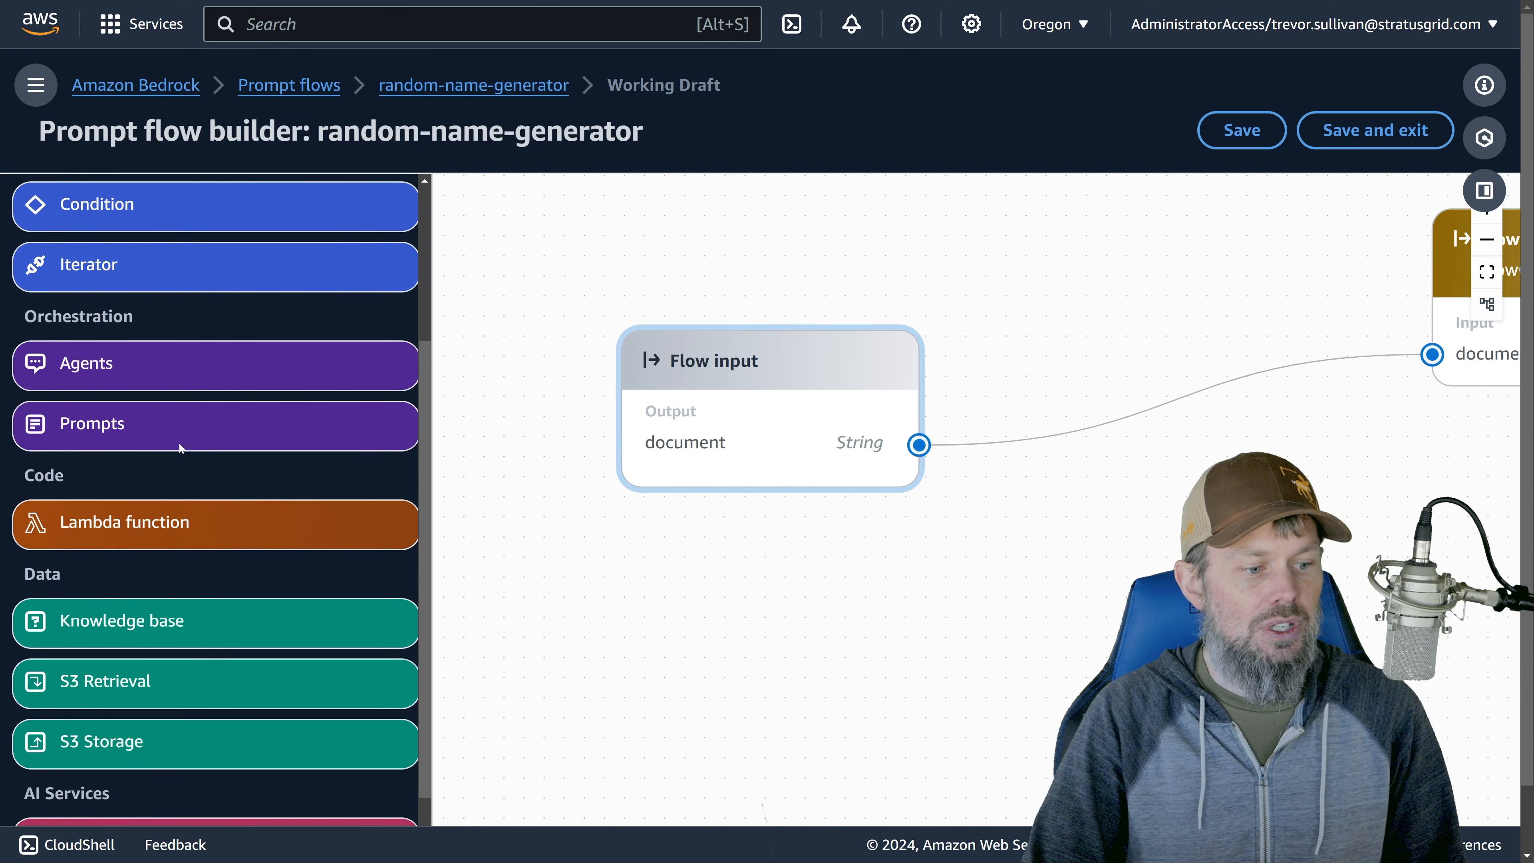
scroll(156, 412, "down", 1)
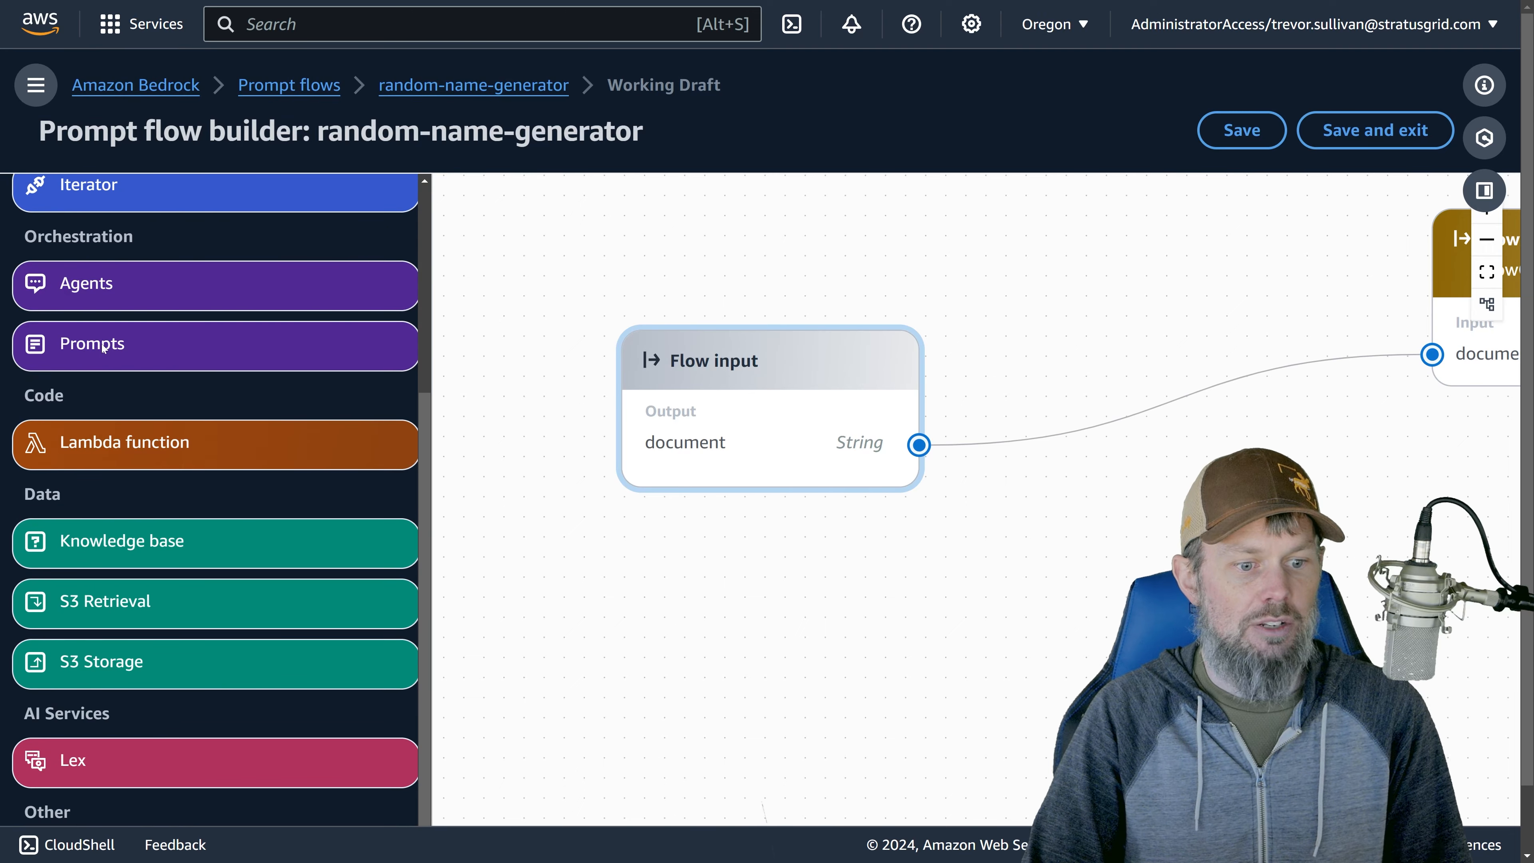
left_click_drag(102, 348, 1068, 256)
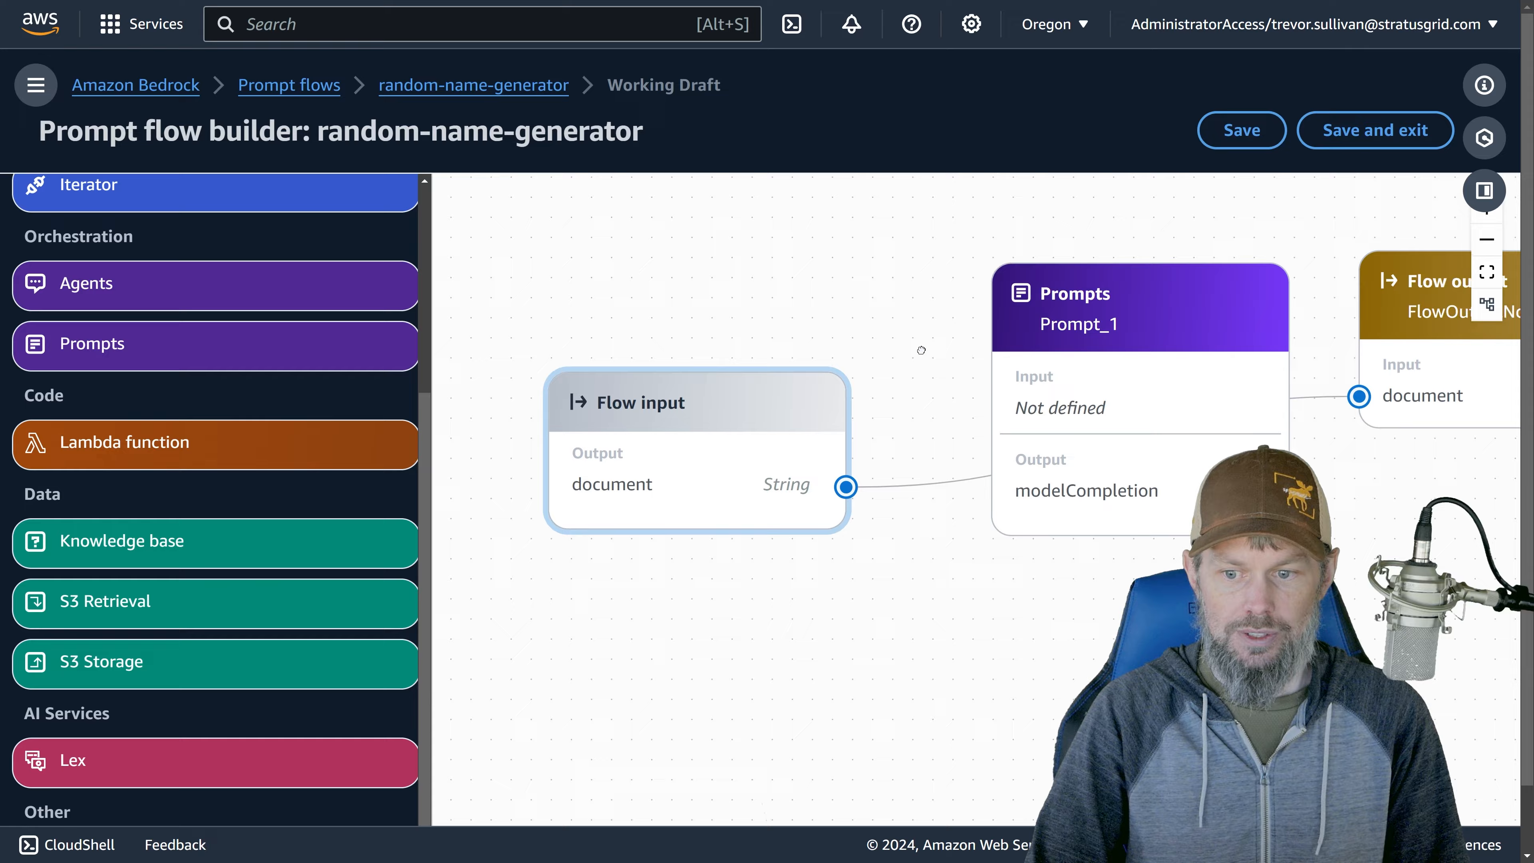
left_click_drag(556, 463, 557, 393)
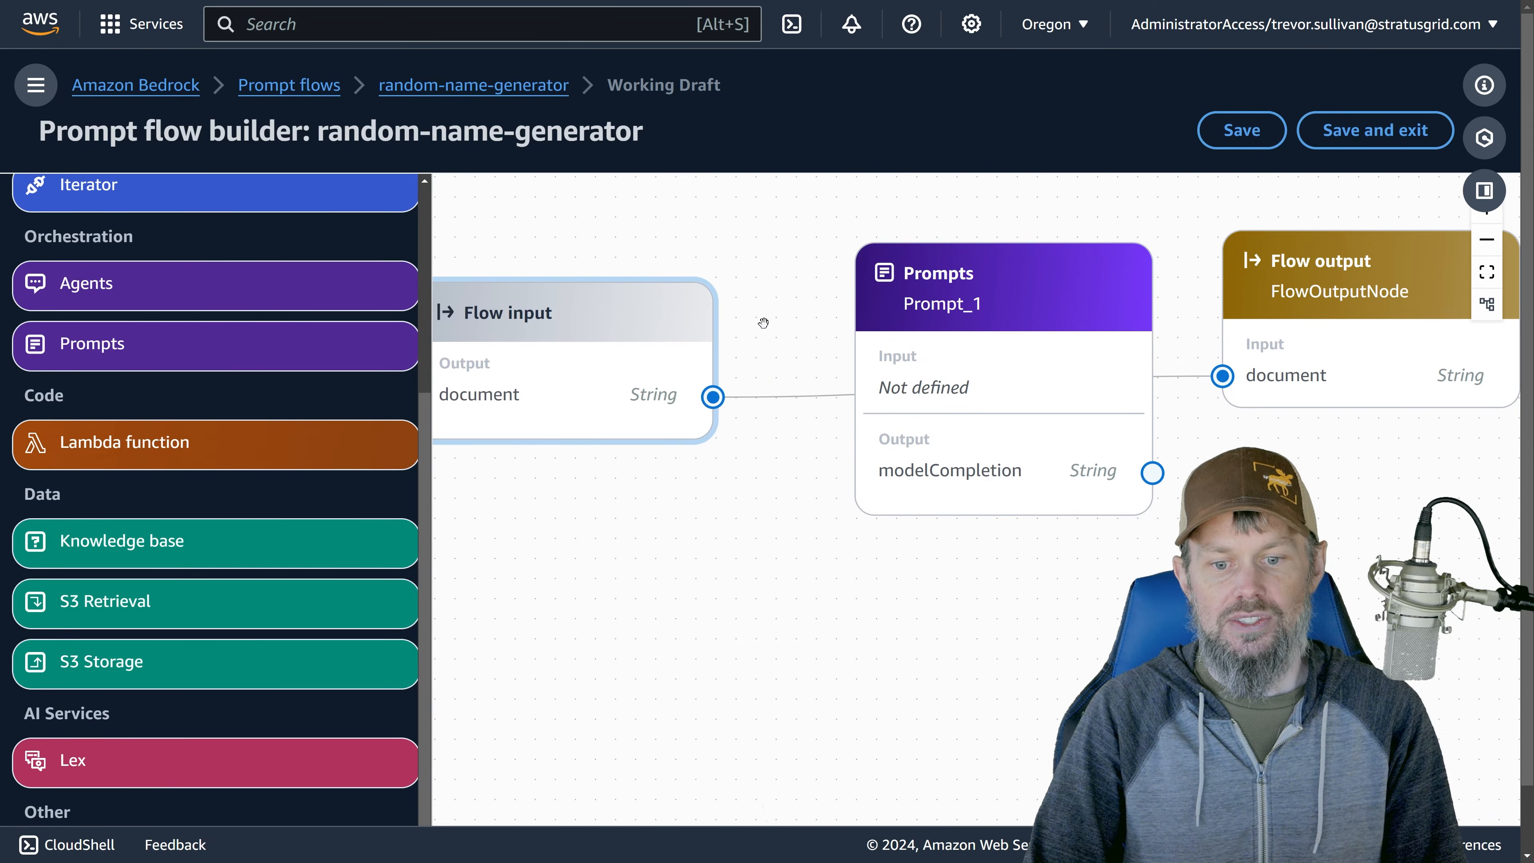
Switch to the Bedrock User Guide's node types page, read how a prompt node gets its prompt, and return to the flow builder
key("ctrl+Tab")
scroll(534, 423, "down", 12)
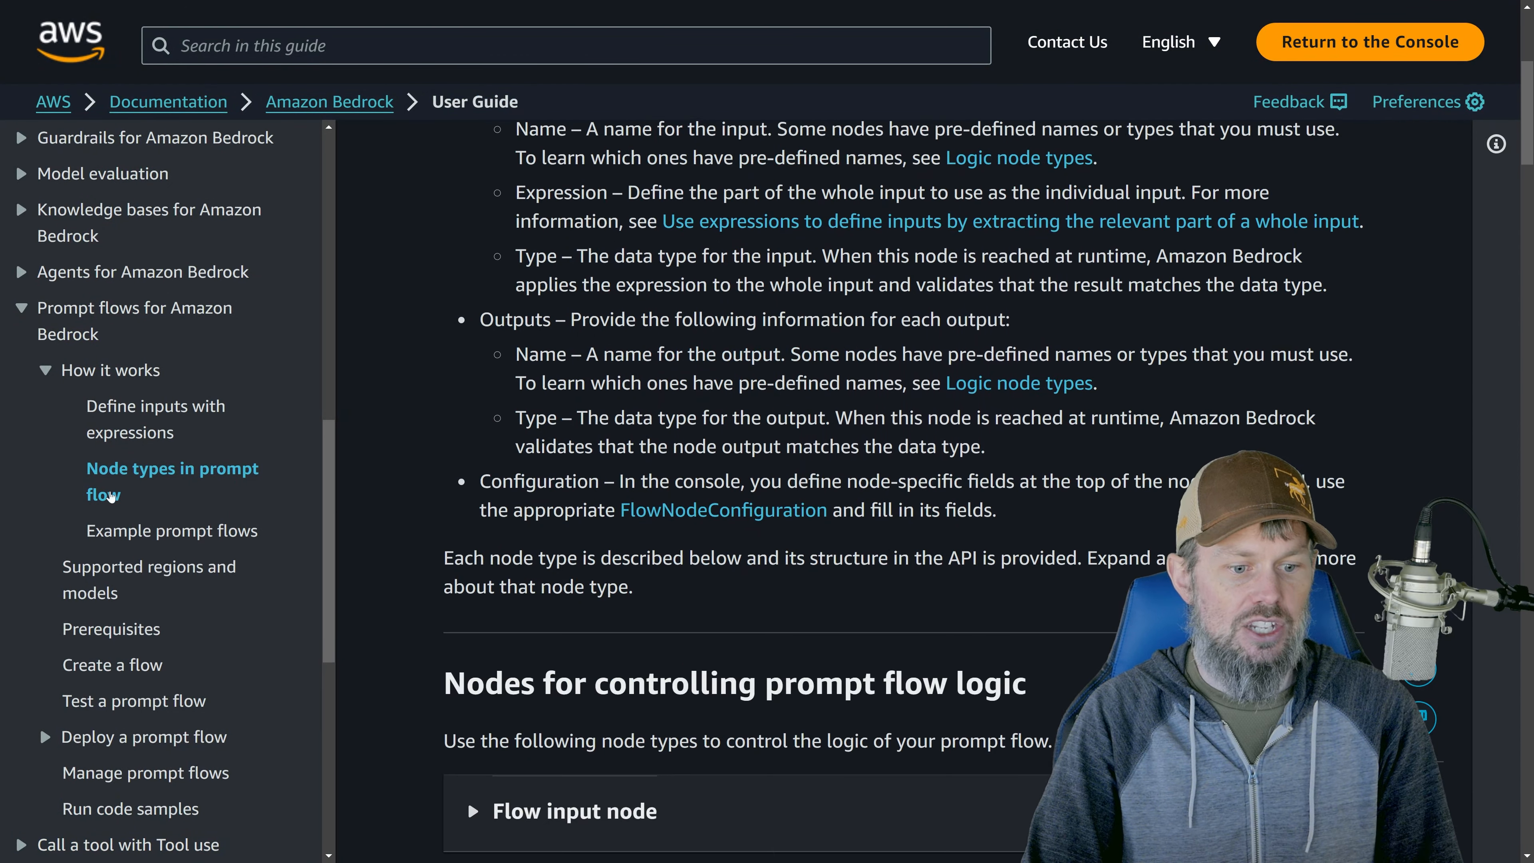
scroll(562, 477, "down", 12)
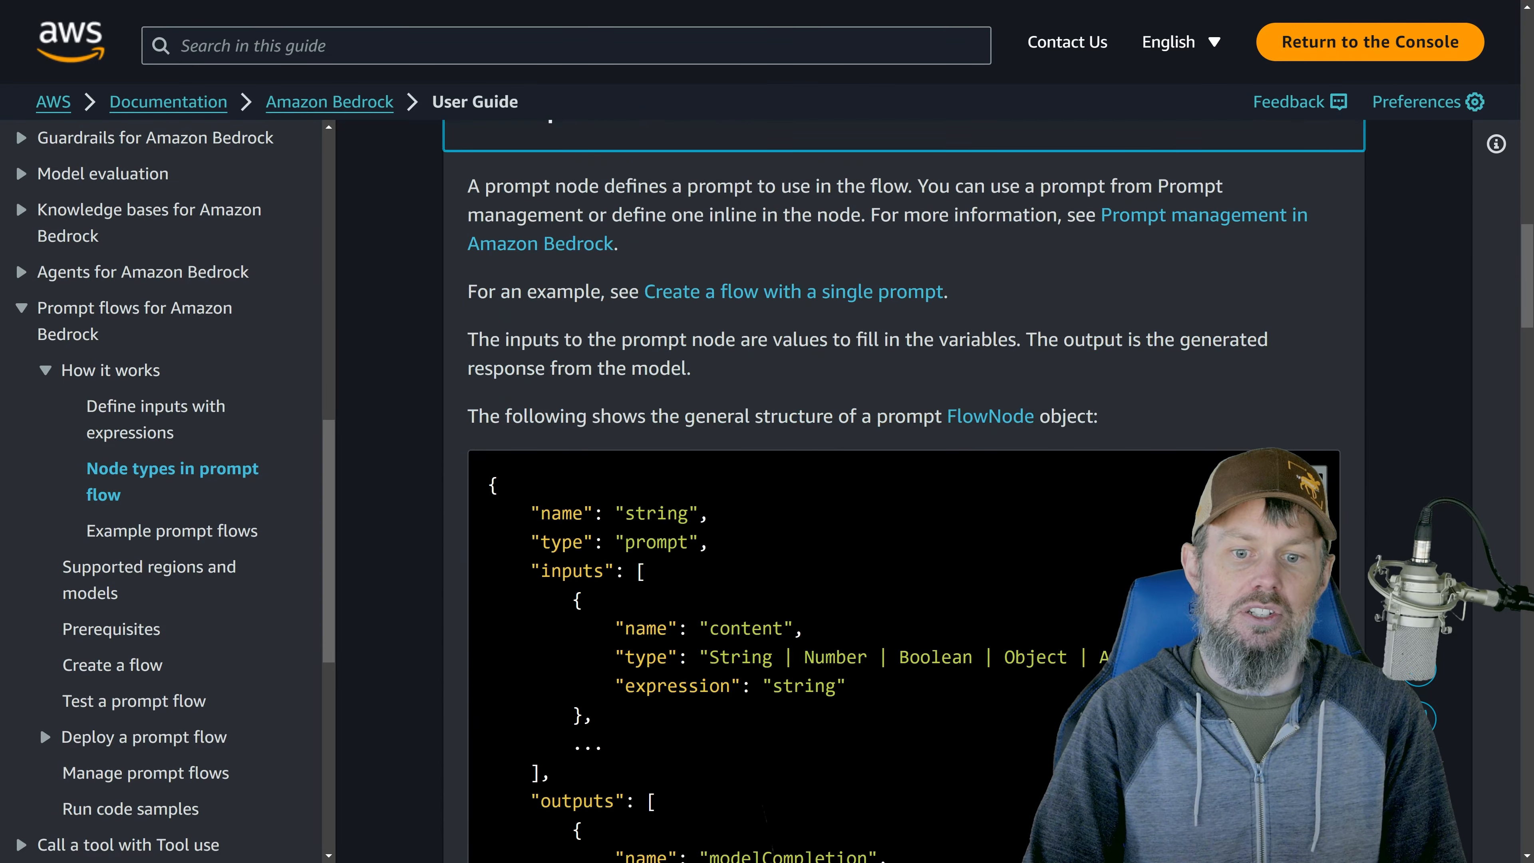
left_click_drag(601, 186, 865, 215)
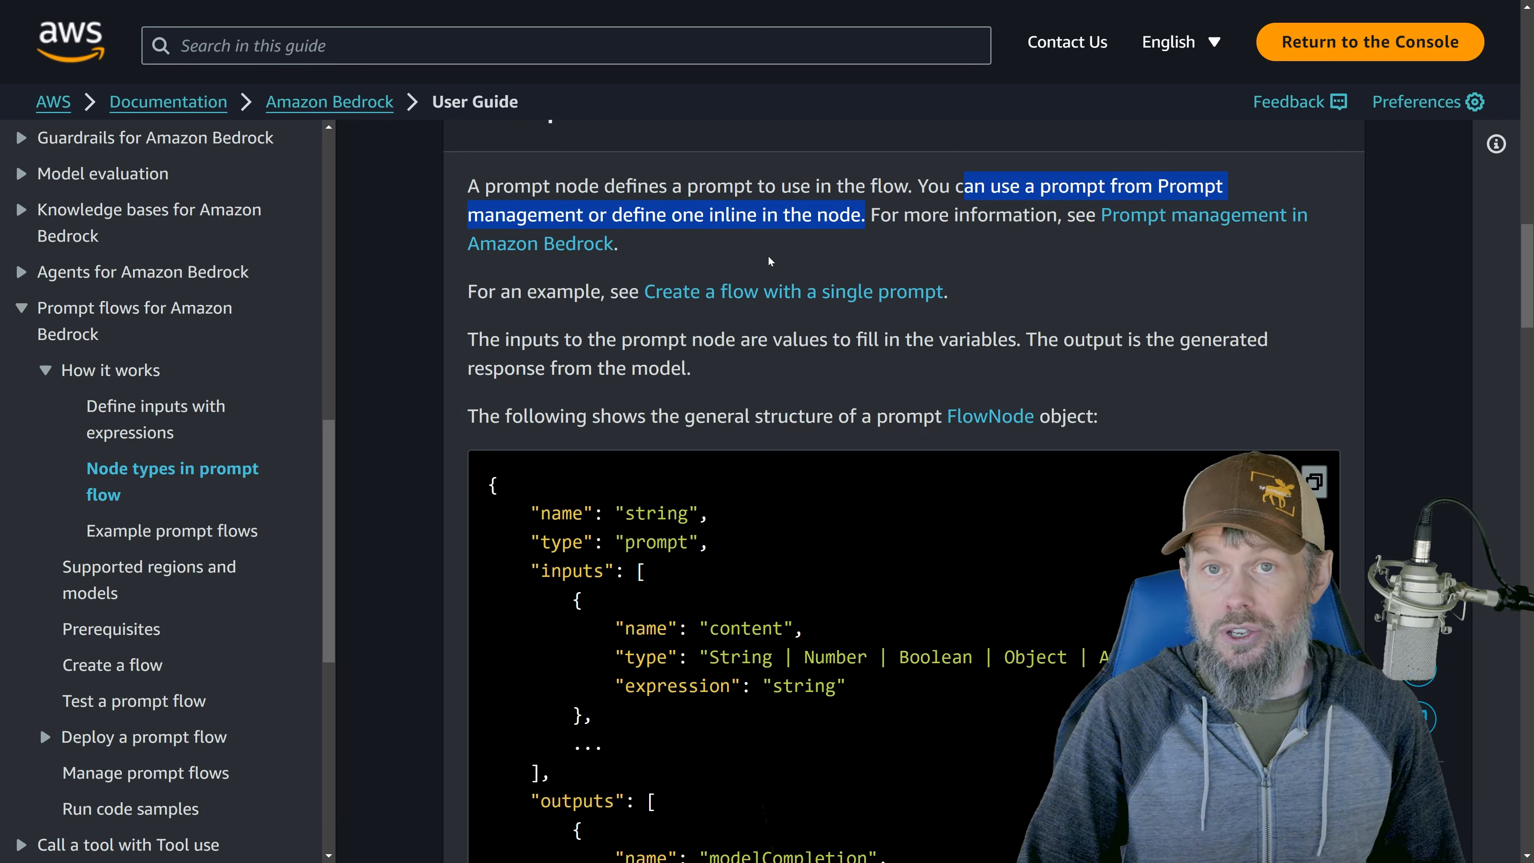
left_click(722, 269)
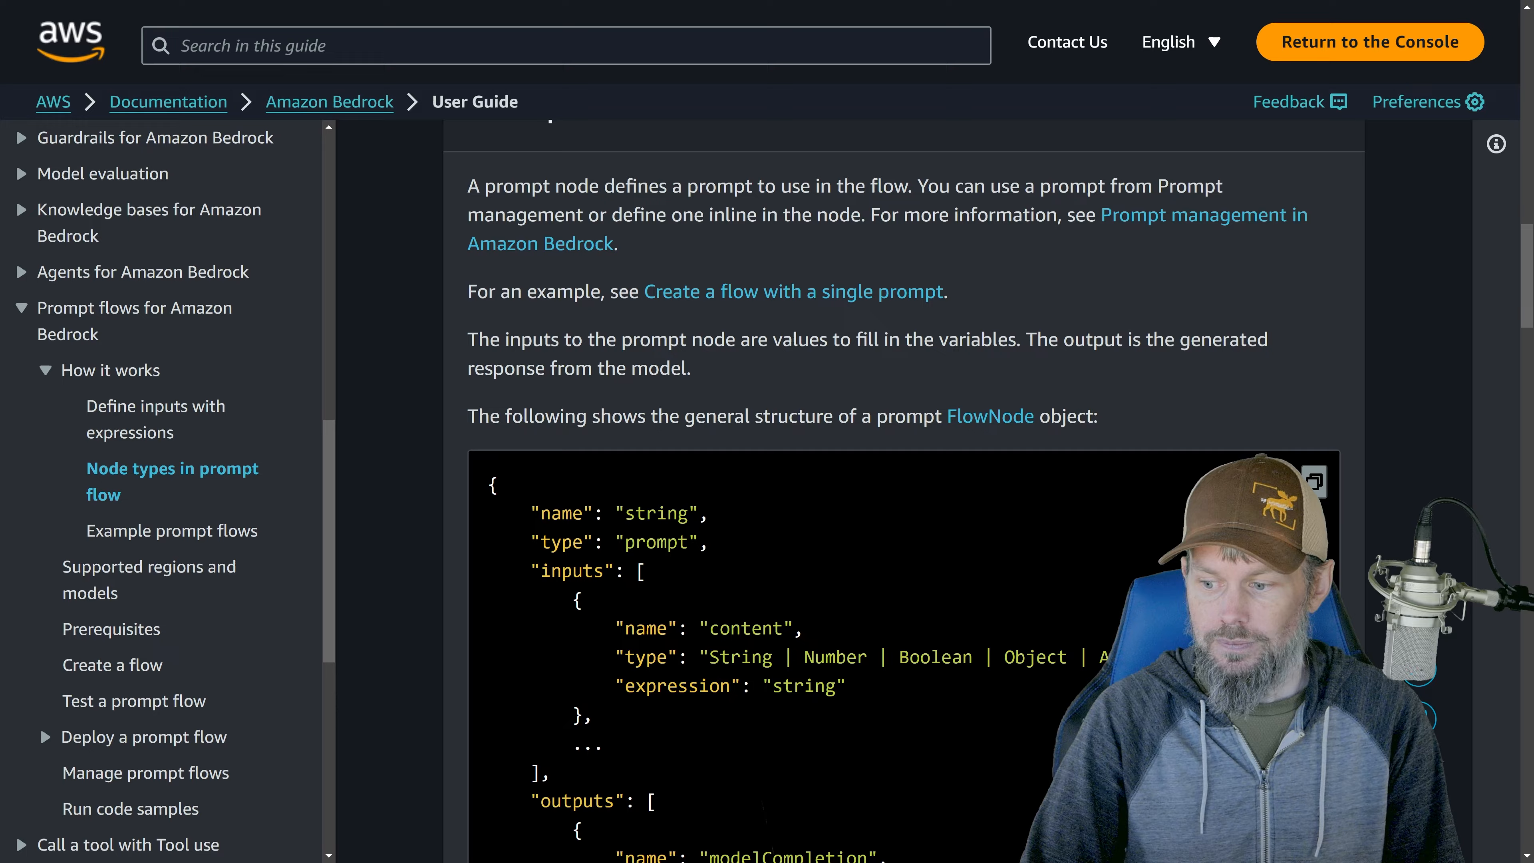
key("ctrl+shift+Tab")
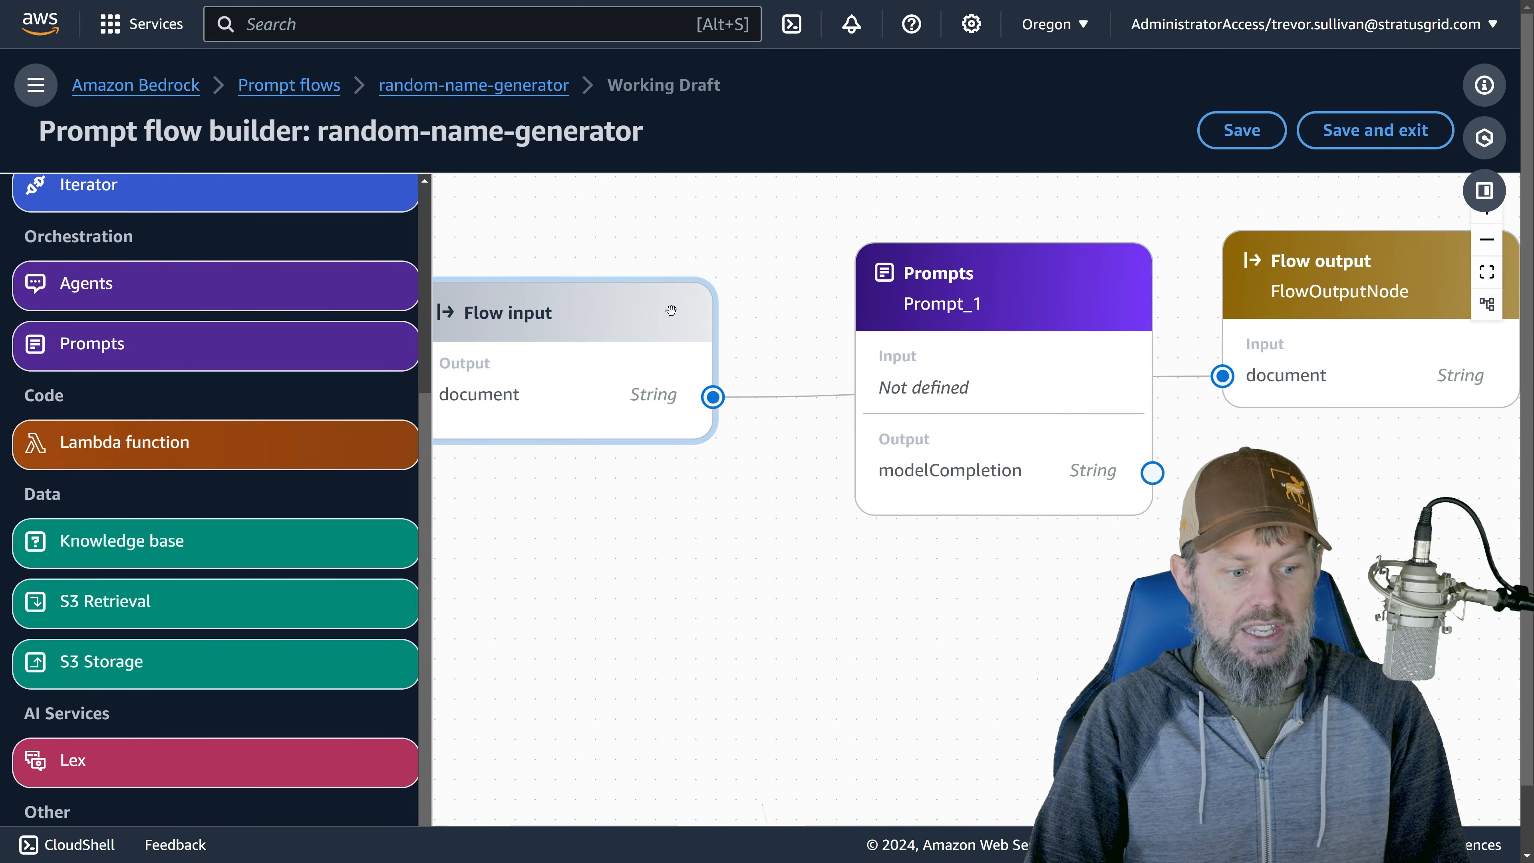
Rearrange the nodes so the Prompts node sits above the line connecting Flow input and Flow output, and show the Prompts node's configuration
left_click_drag(784, 263, 762, 299)
left_click_drag(926, 346, 916, 228)
left_click_drag(768, 295, 831, 352)
left_click_drag(945, 324, 923, 296)
left_click_drag(788, 289, 780, 276)
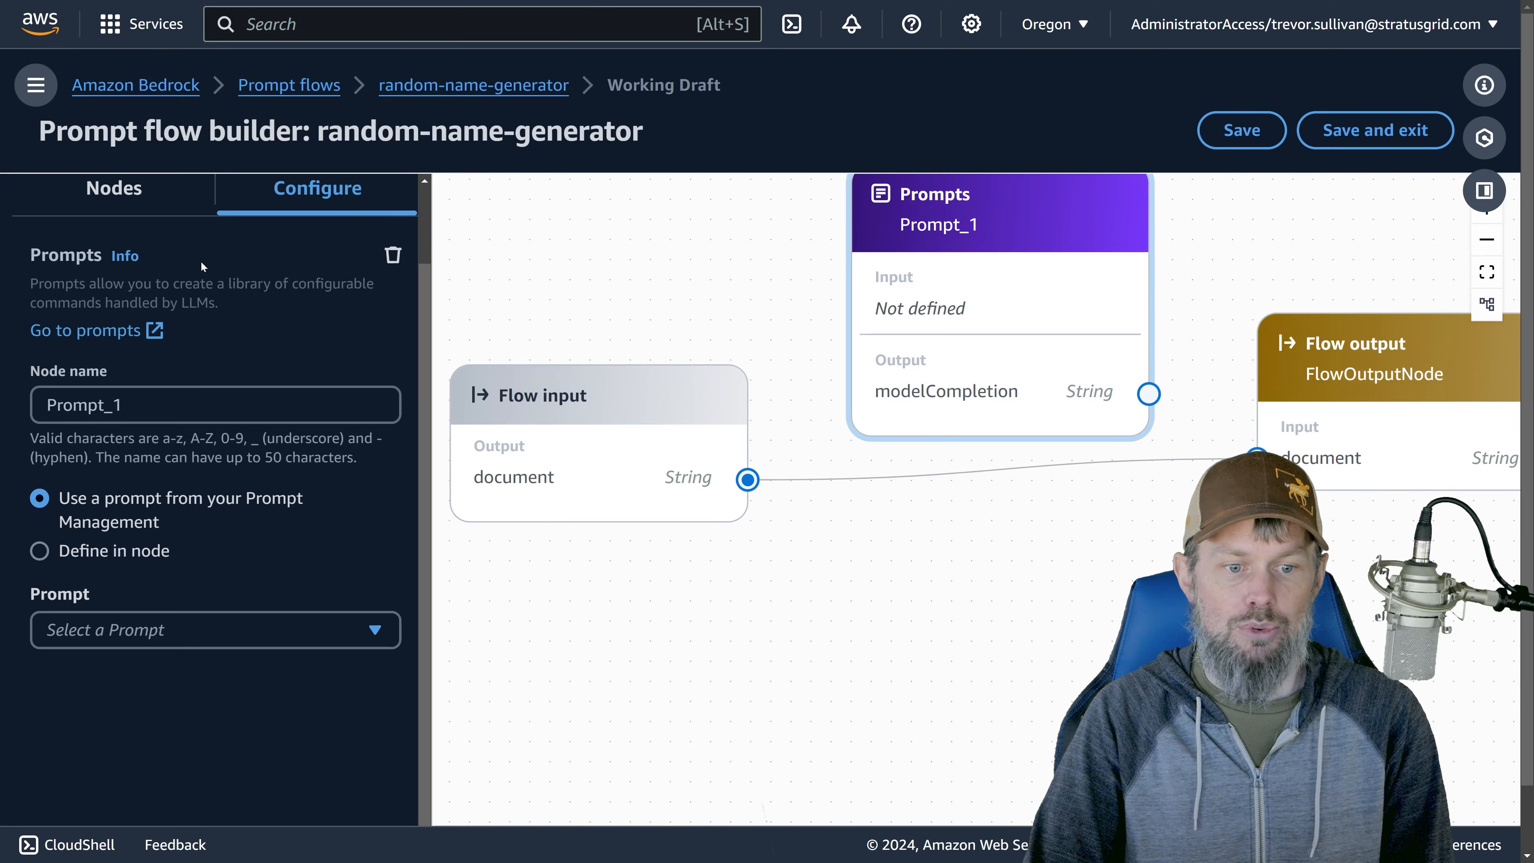
Compare the Prompts node's two prompt source options and set the source to Define in node
scroll(142, 535, "down", 1)
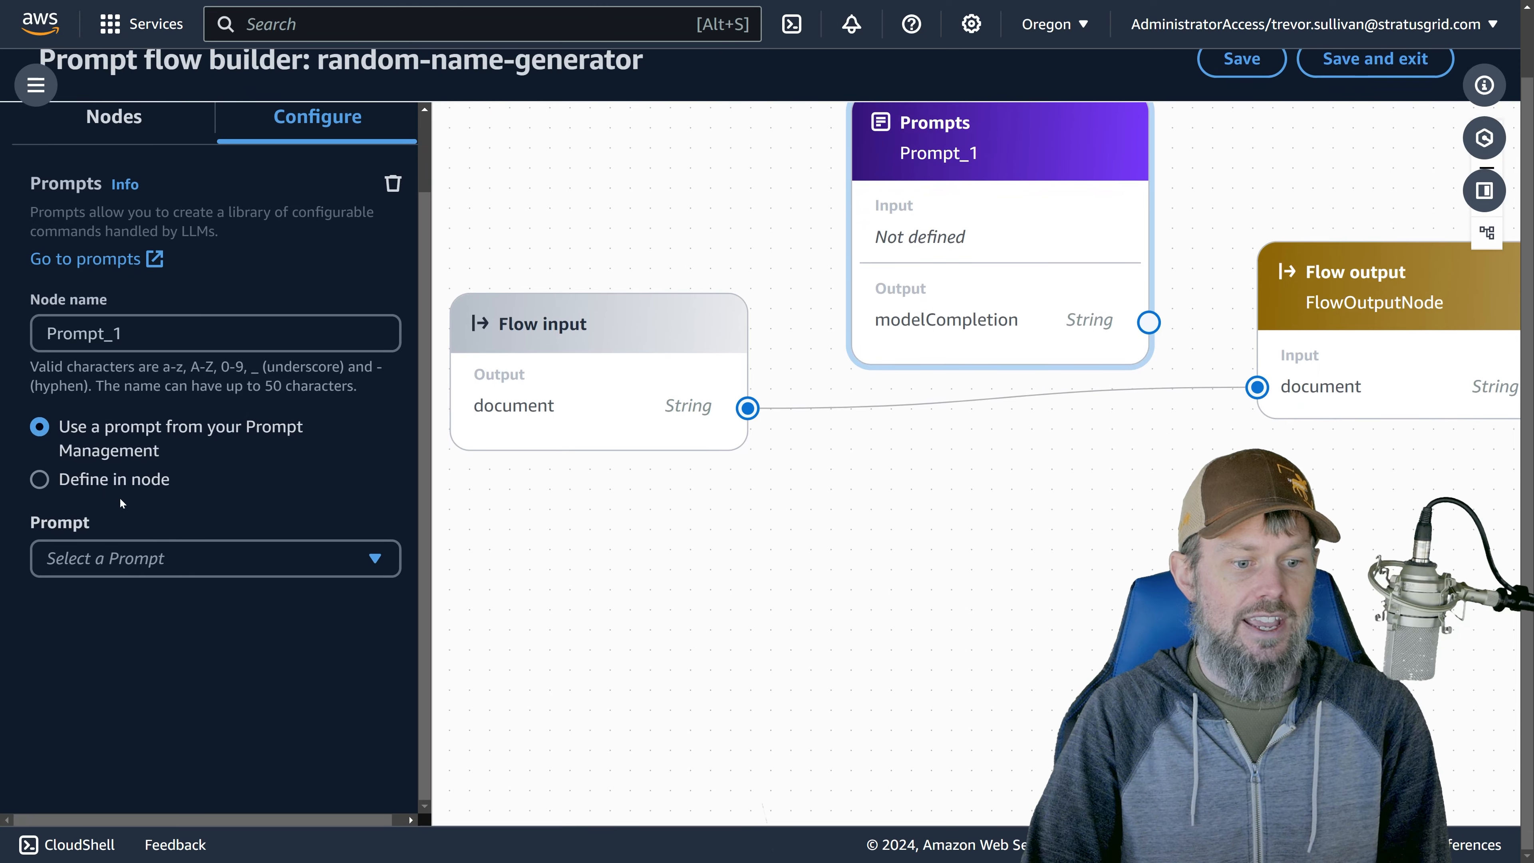
left_click(104, 484)
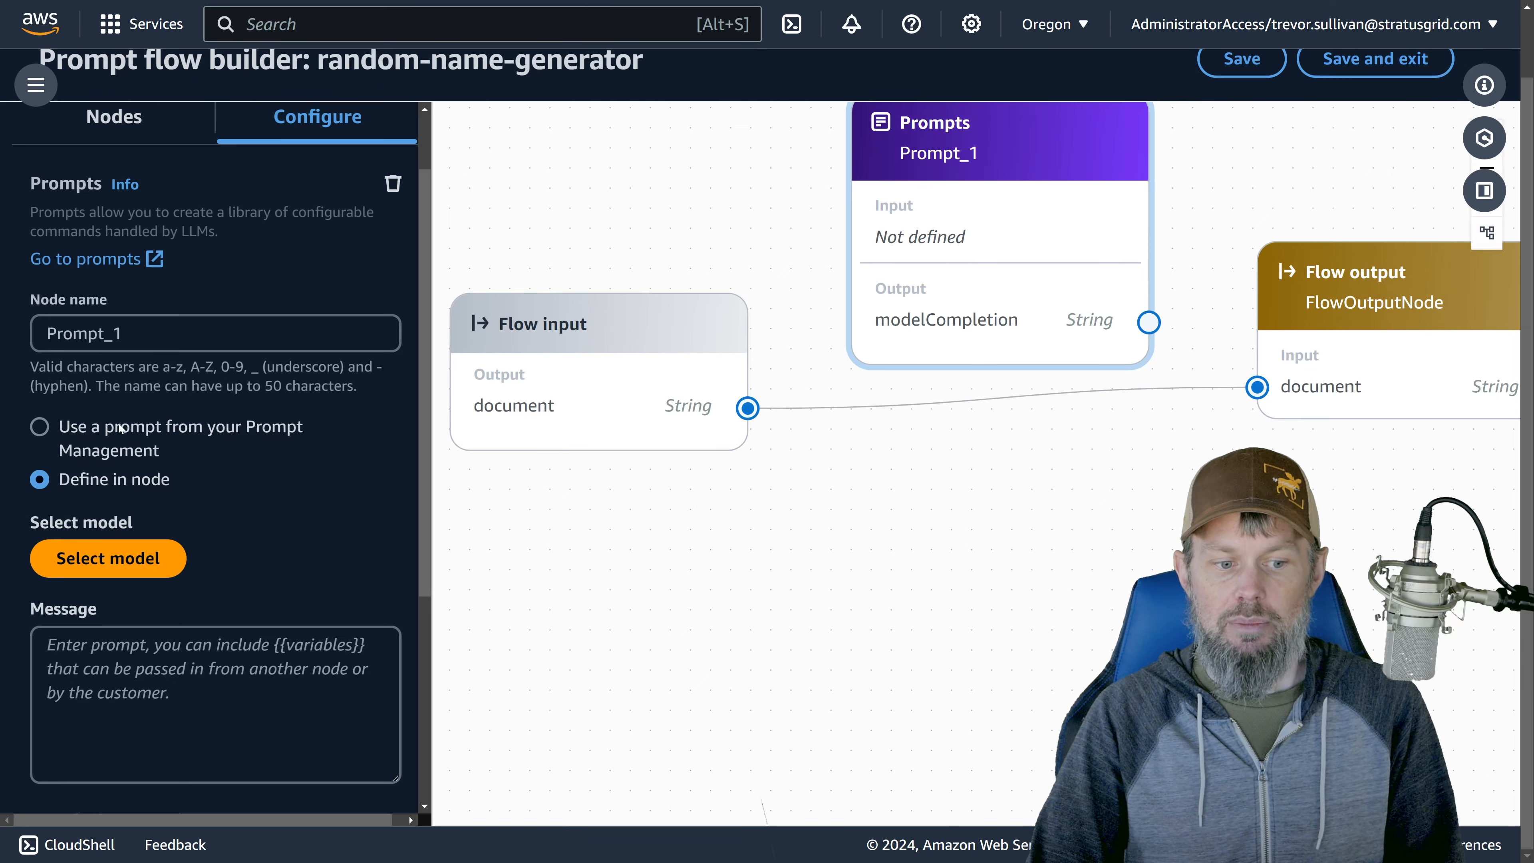
left_click(88, 444)
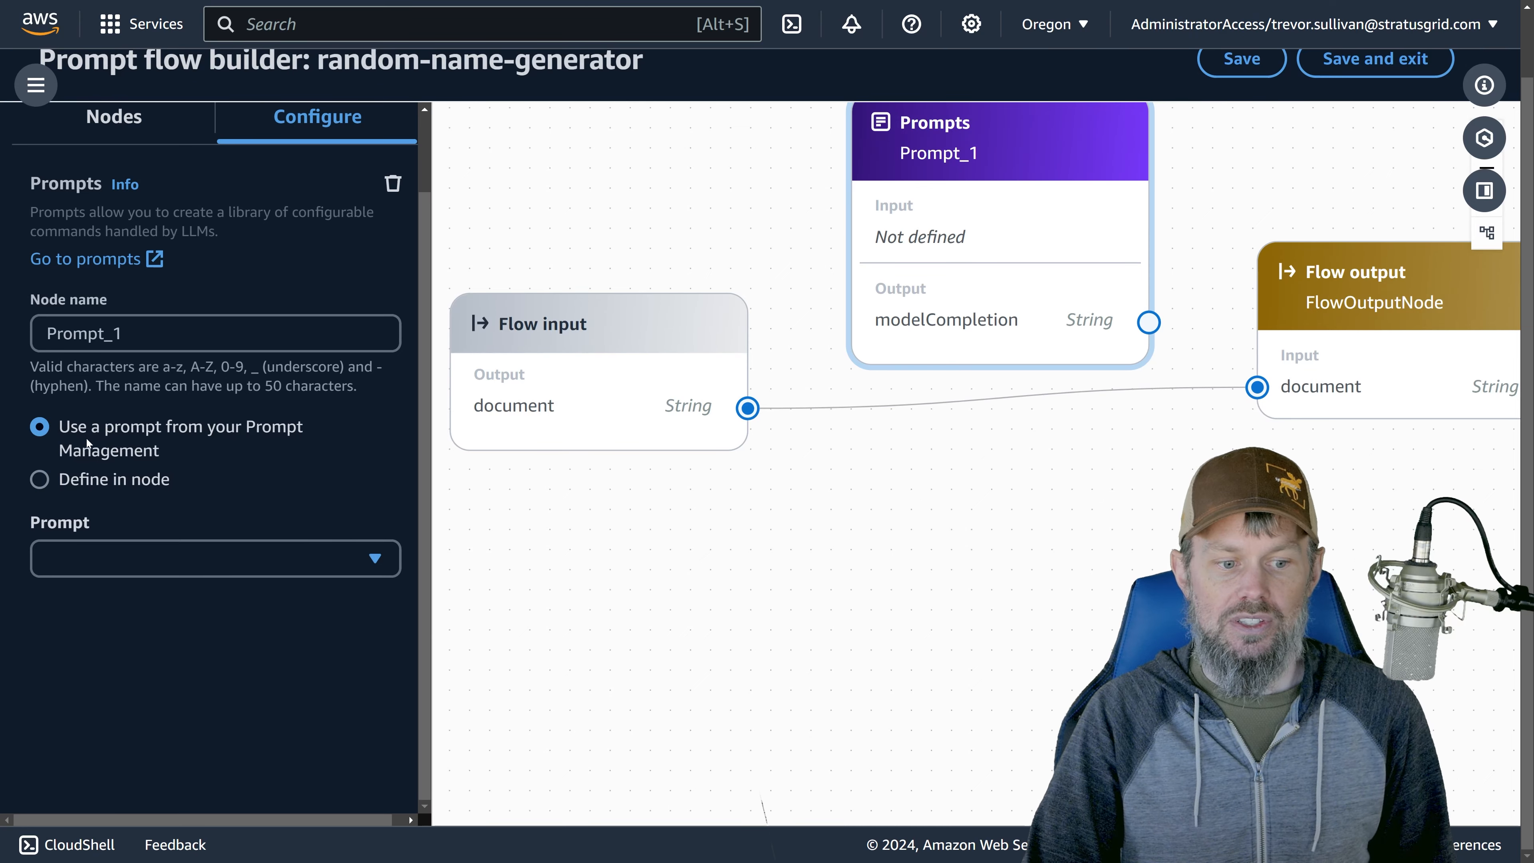
left_click(102, 481)
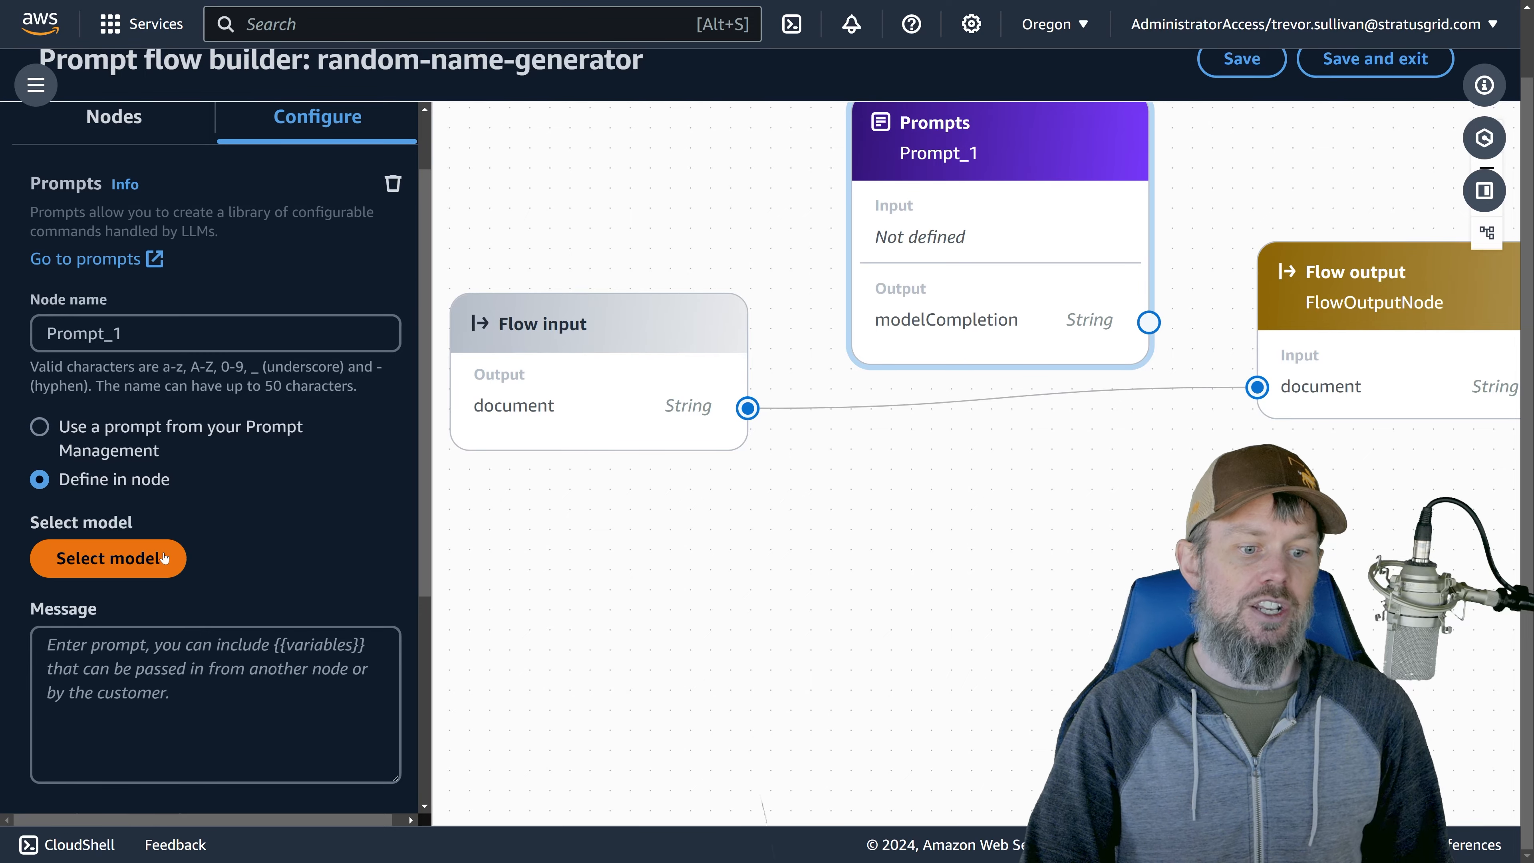
Set the Prompts node's model to Anthropic Claude 3 Sonnet with On-demand throughput
left_click(103, 558)
left_click(355, 320)
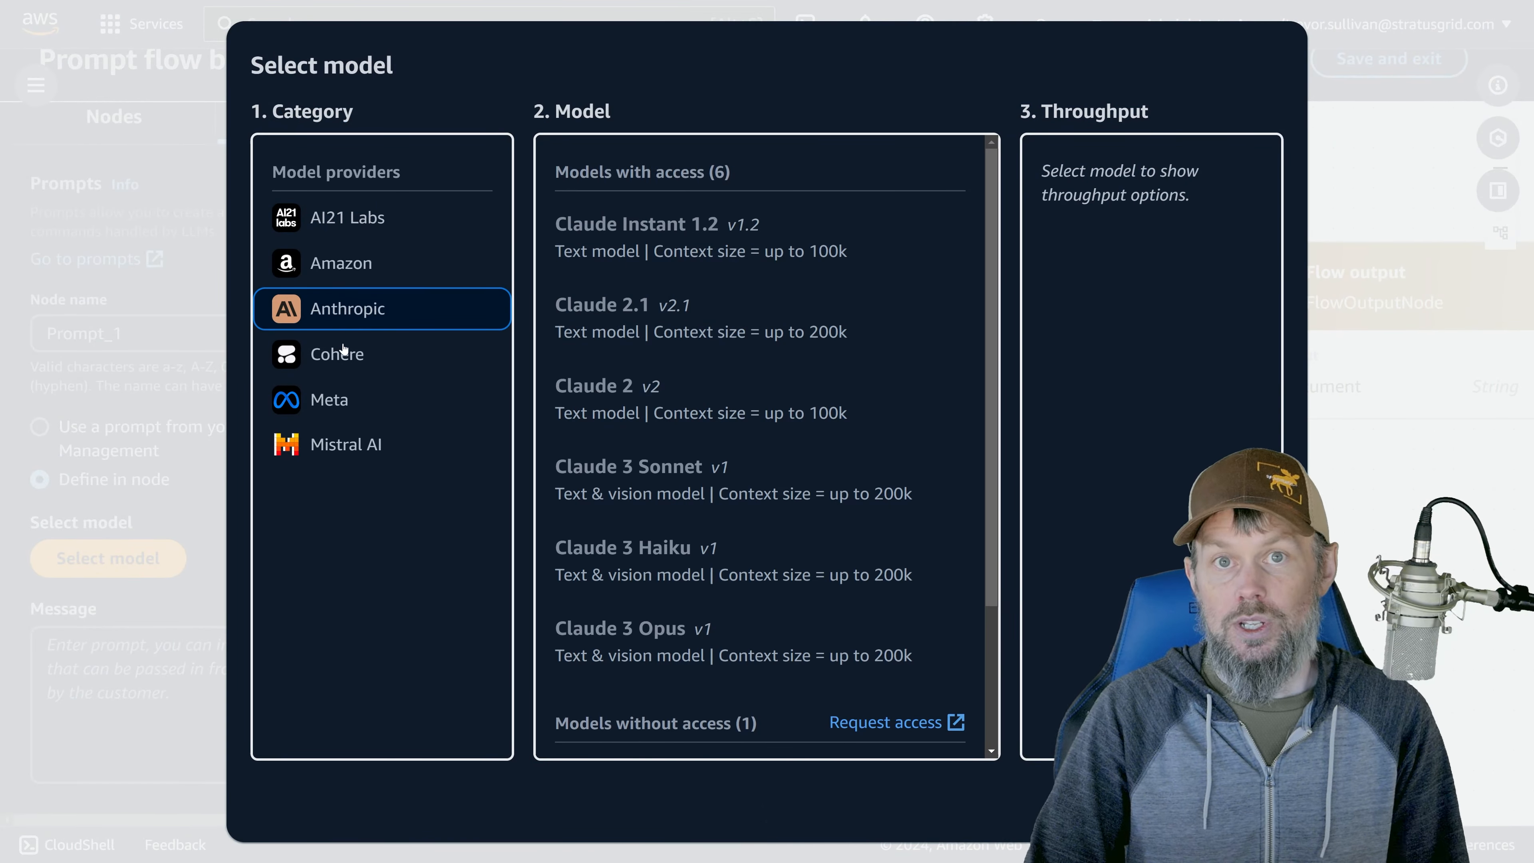
scroll(688, 405, "down", 3)
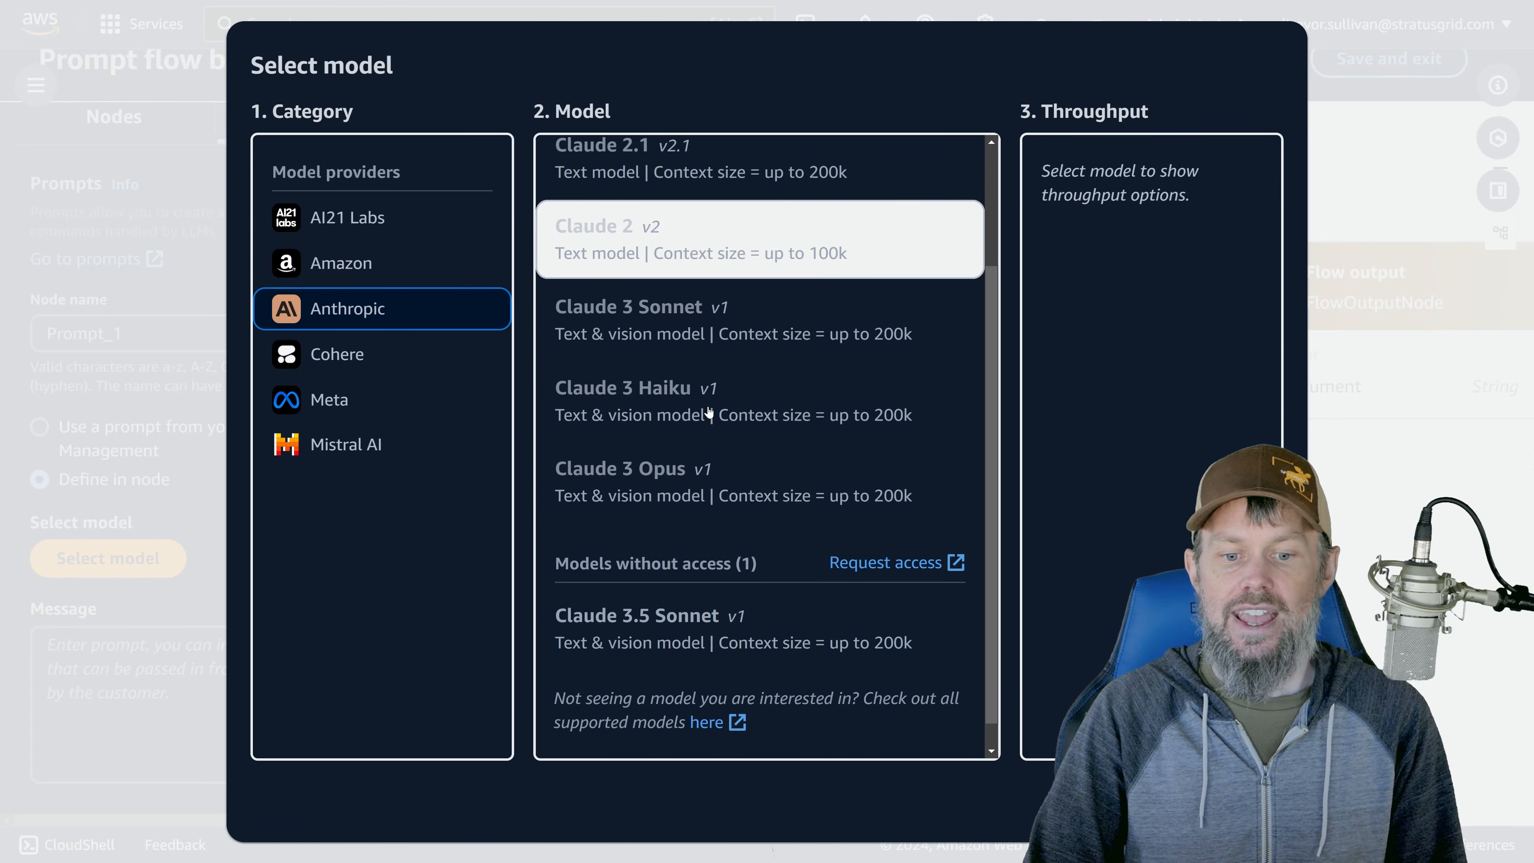
left_click(638, 351)
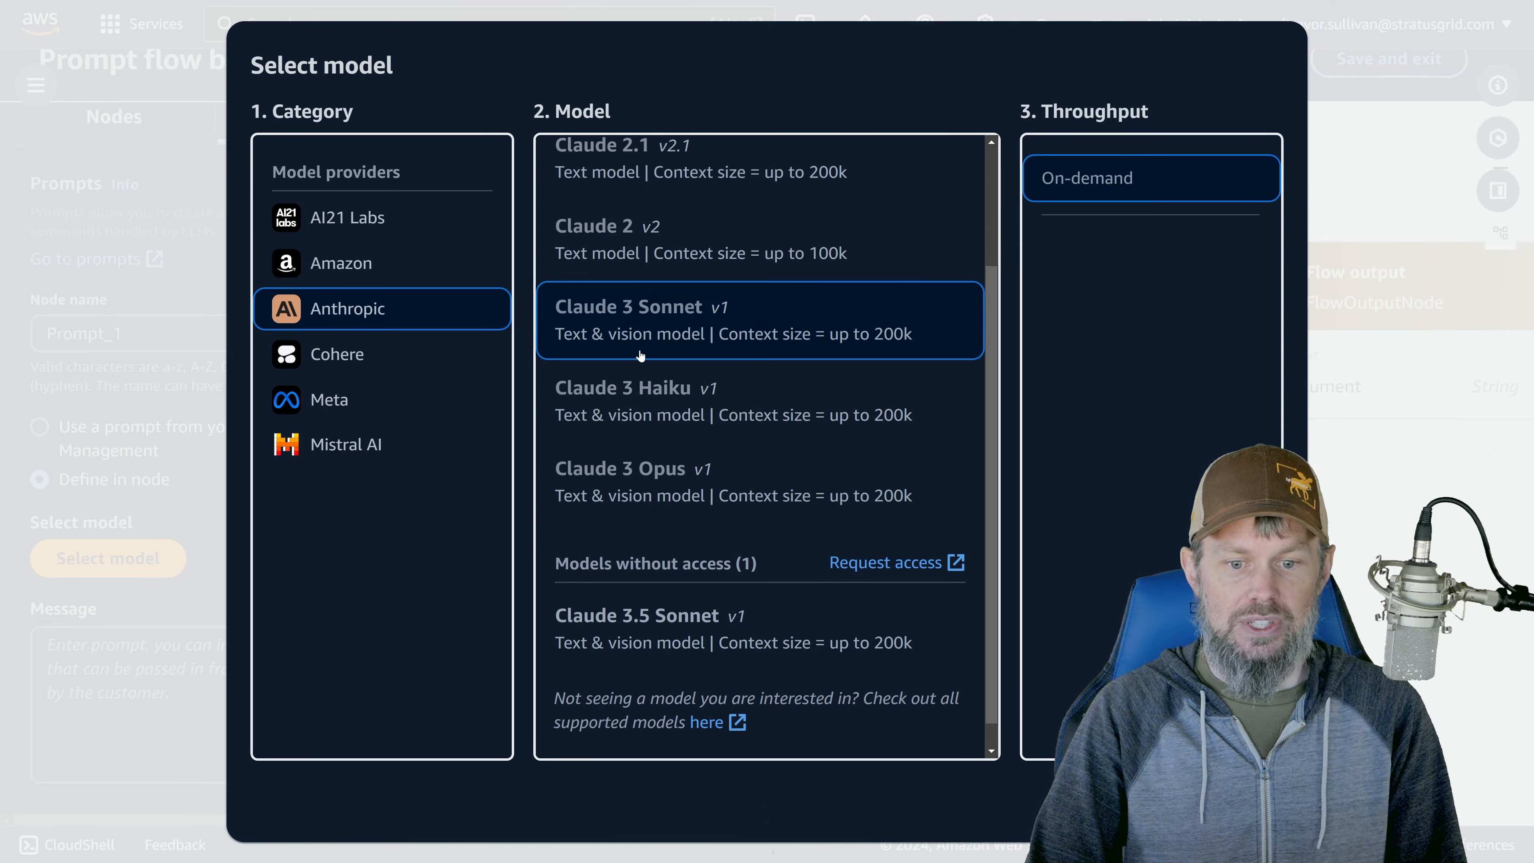
scroll(634, 345, "down", 1)
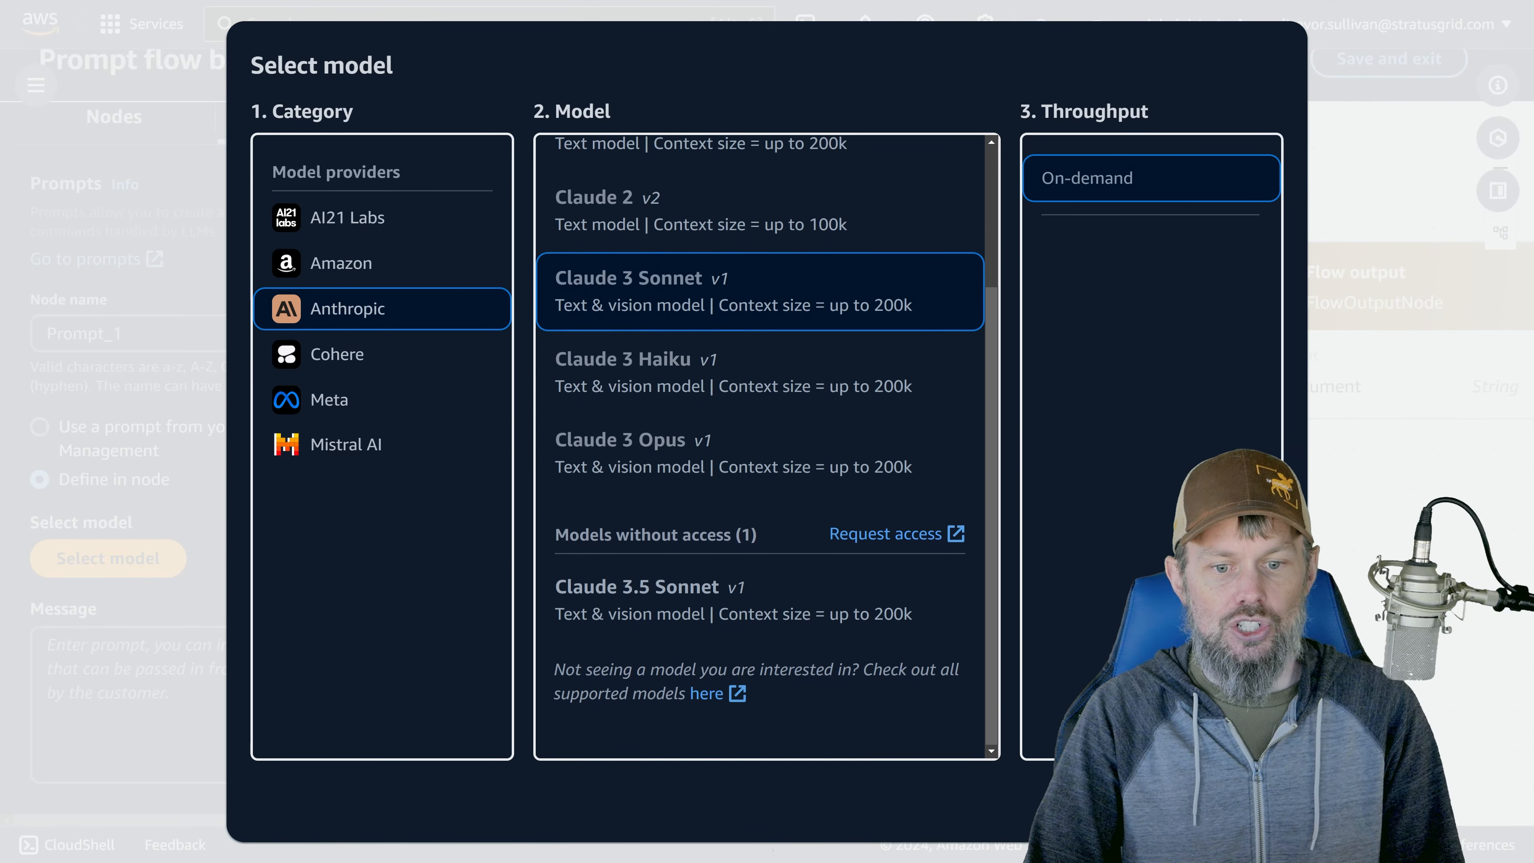
left_click(1245, 801)
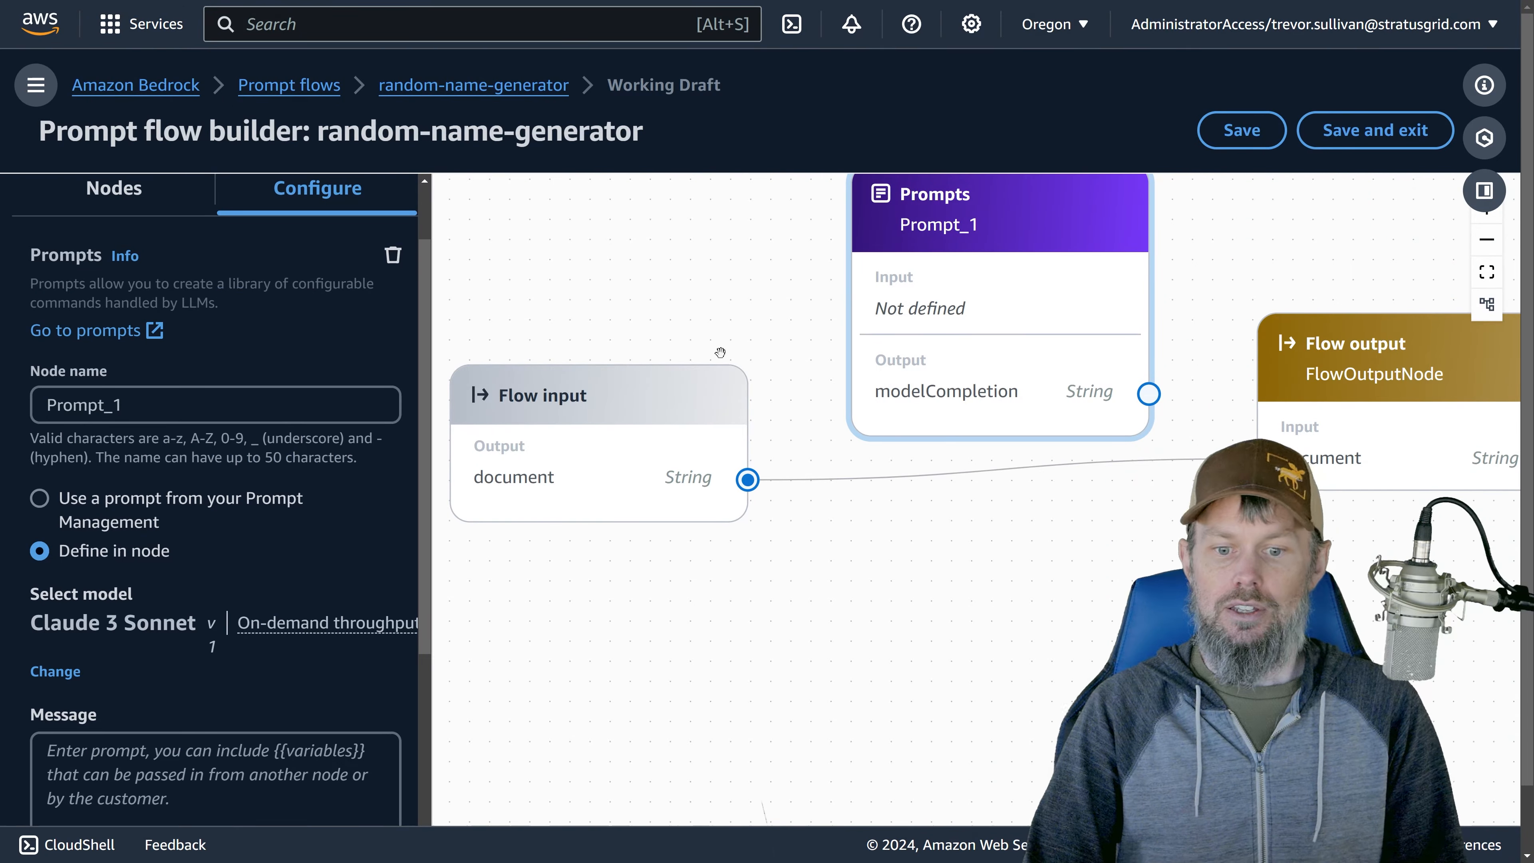
Move the Flow input node up and to the left, and place the Prompts node below the input-to-output connection line
left_click_drag(668, 395, 612, 287)
left_click_drag(999, 302, 965, 548)
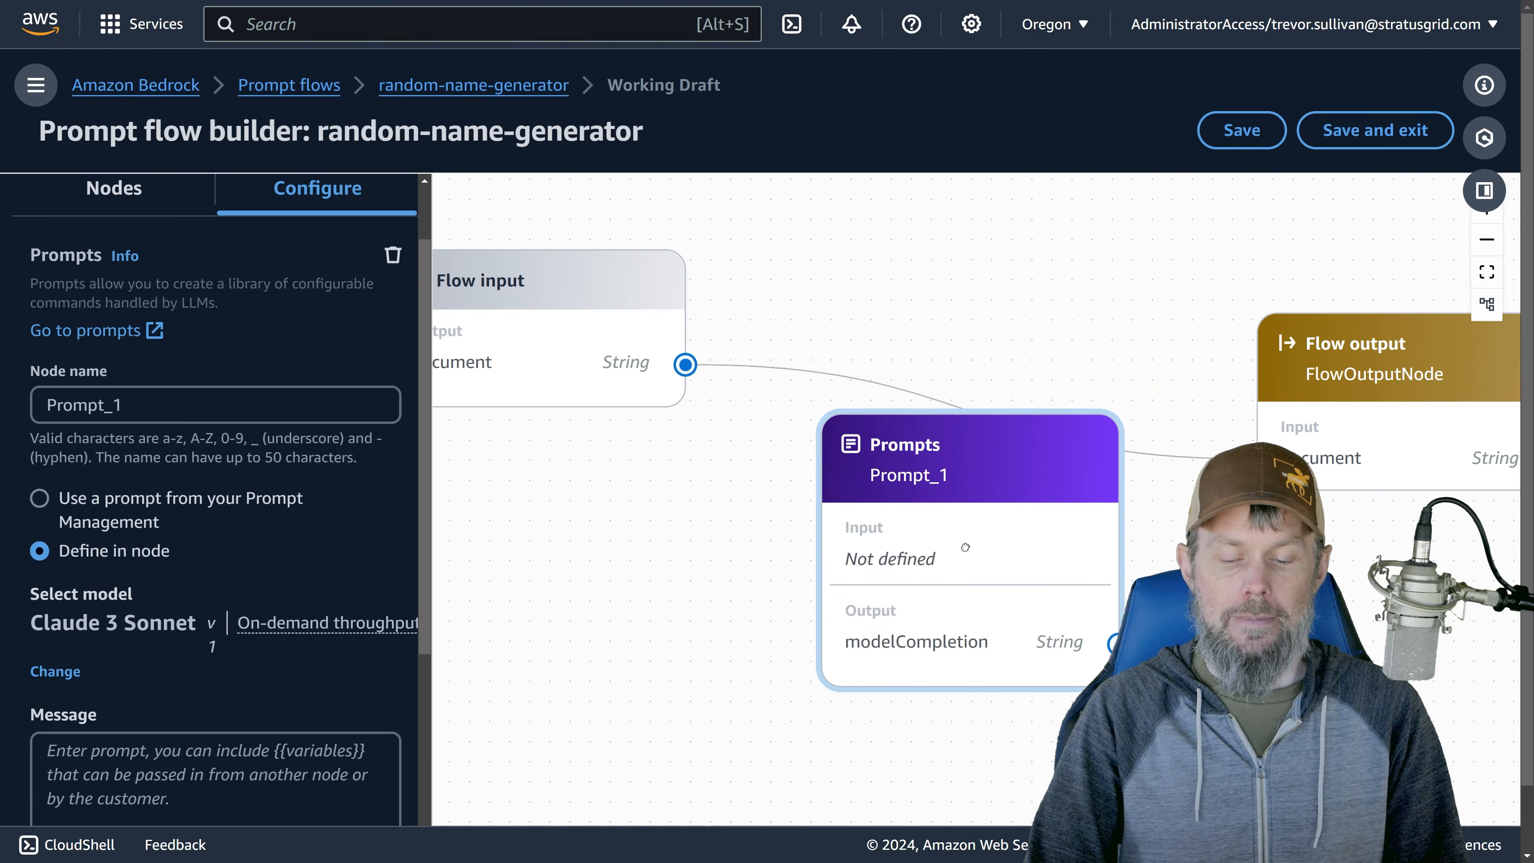
left_click_drag(699, 519, 801, 424)
Rename the Prompts node as Generate_First_Names
double_click(145, 406)
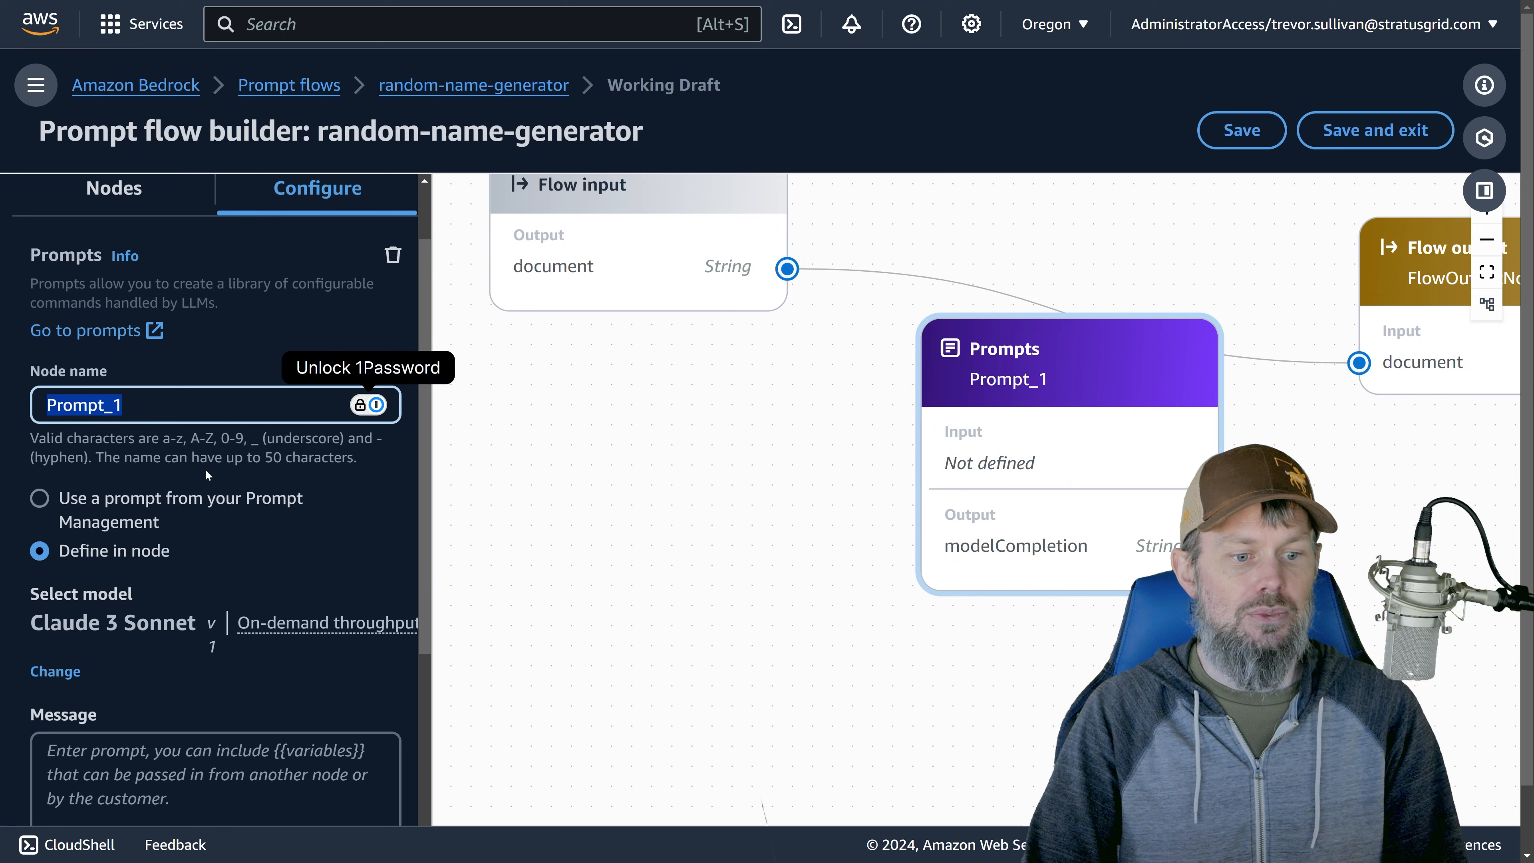
type("Generate_F")
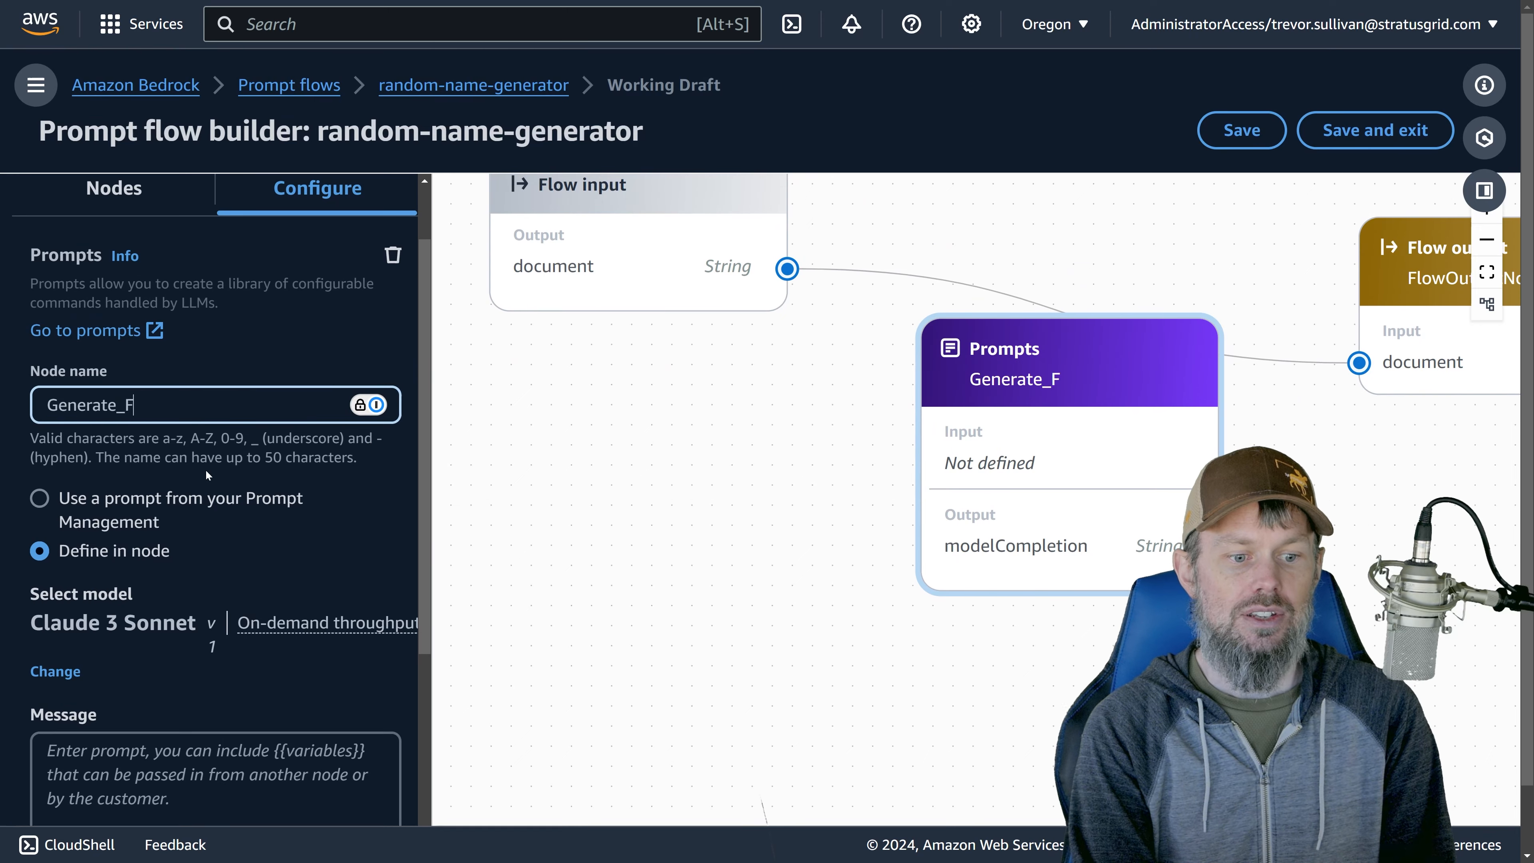
type("irst_Names")
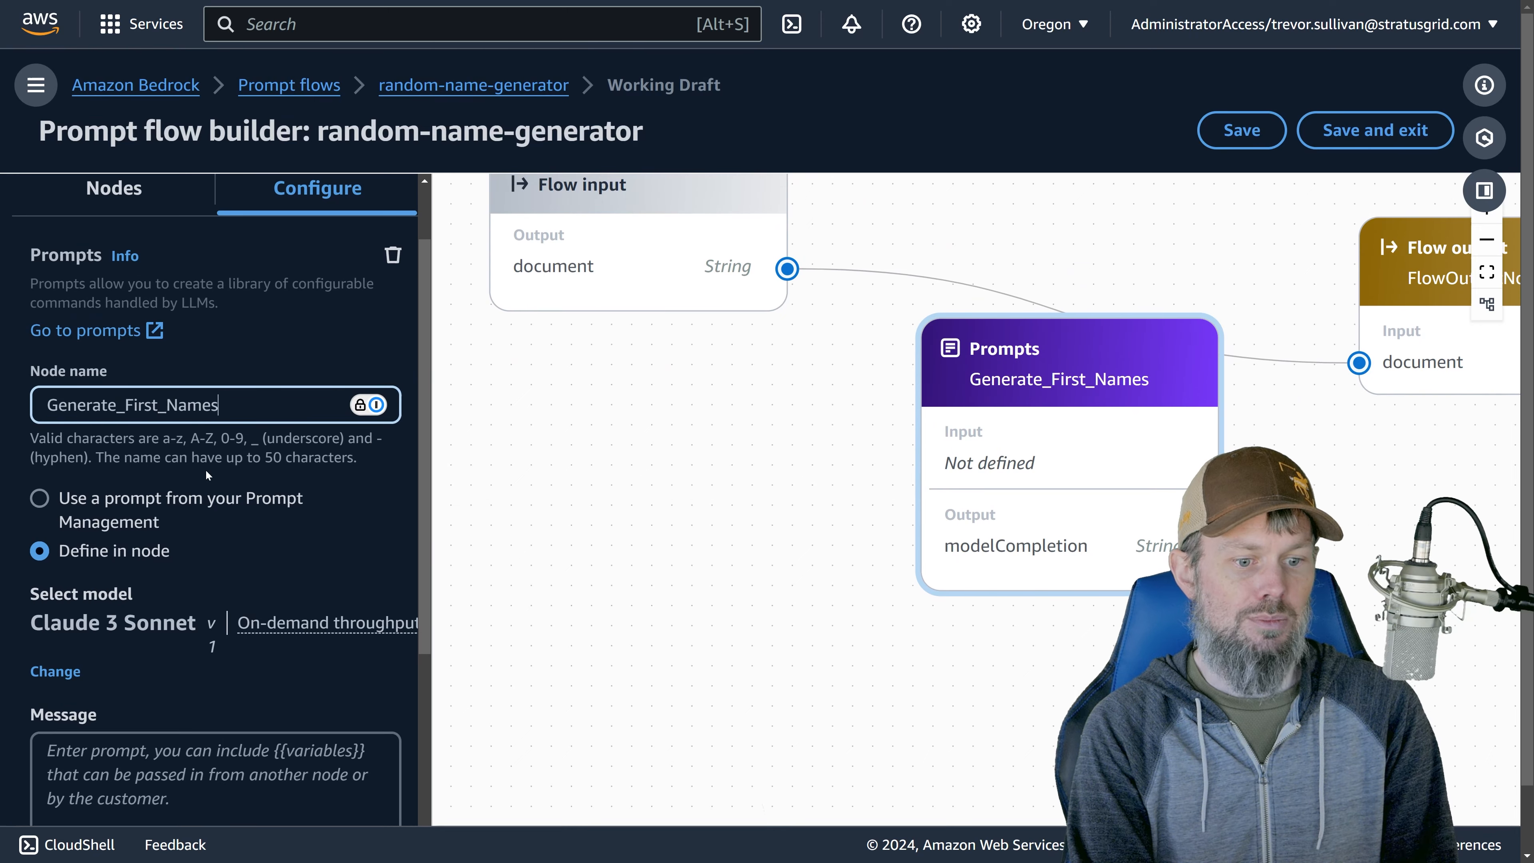
Rename the Prompts node as Generate_First_Names_JSON and reposition it closer to the Flow input node
type("_JSON")
scroll(206, 471, "down", 3)
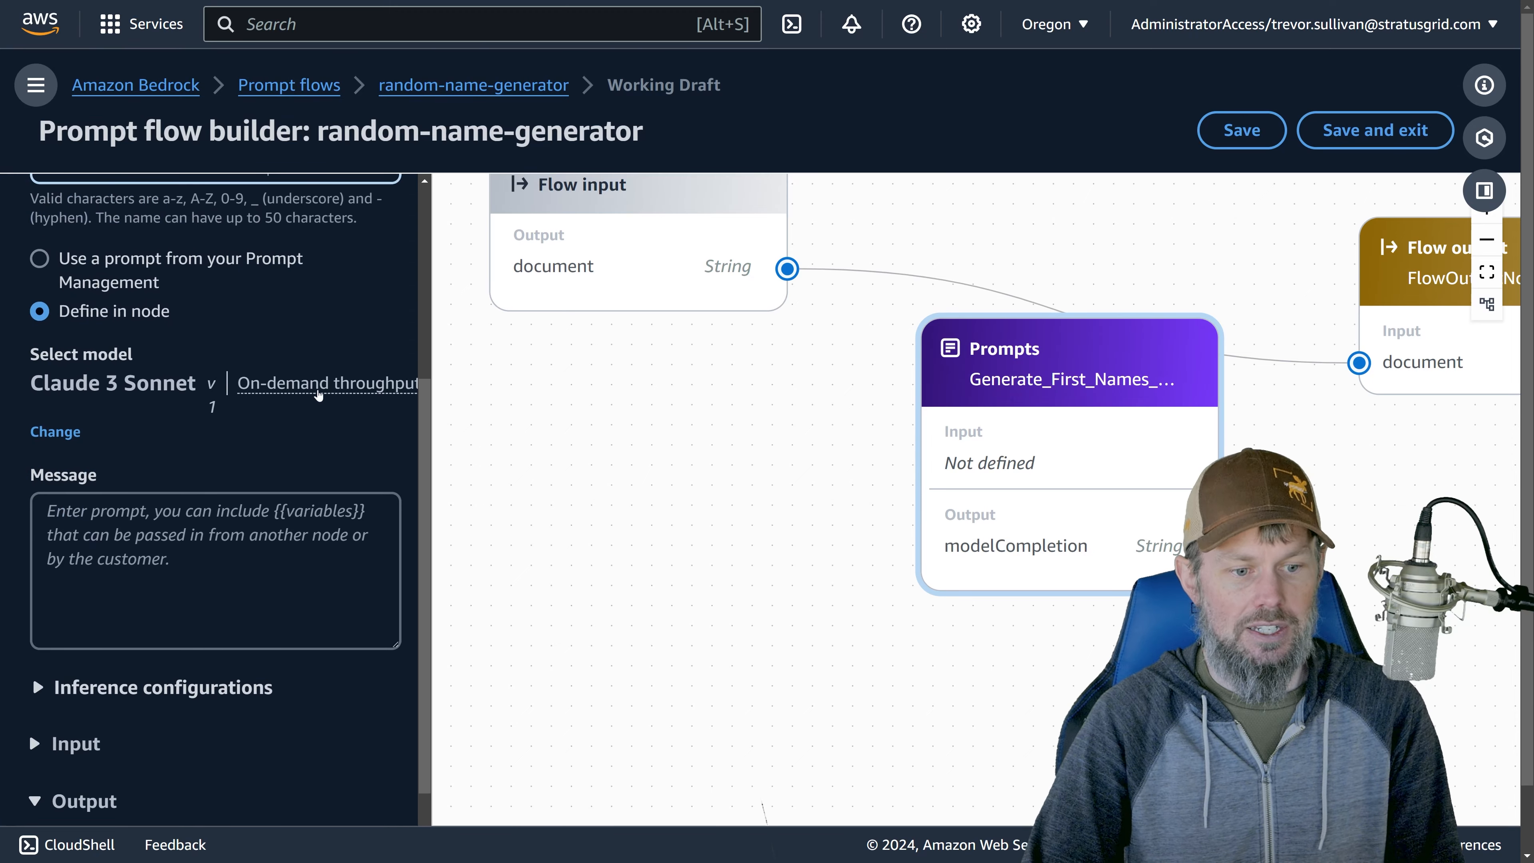
left_click_drag(32, 358, 178, 385)
left_click(178, 386)
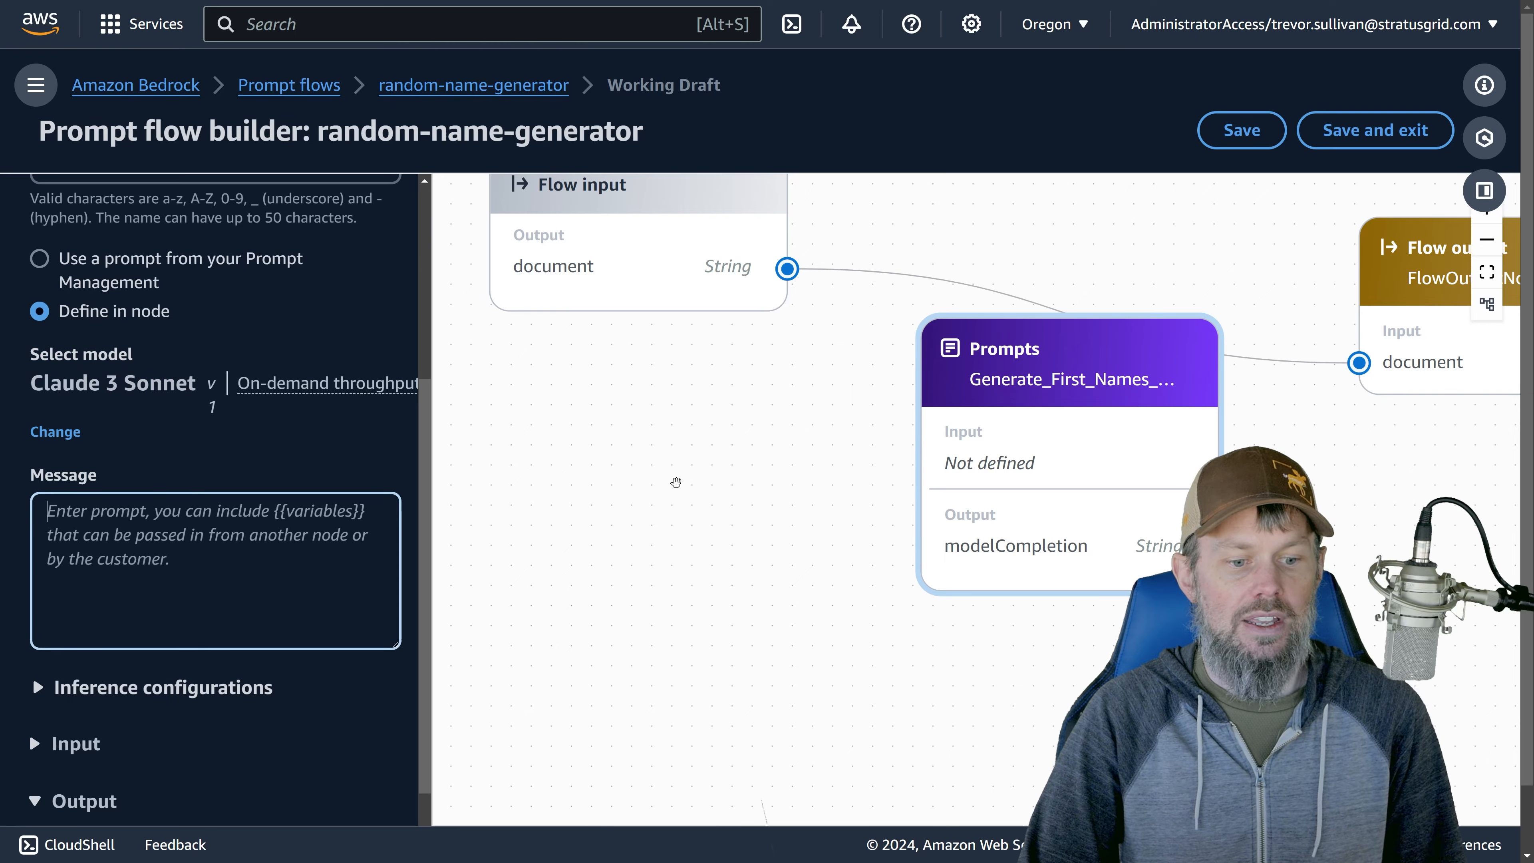
left_click_drag(843, 436, 747, 500)
left_click_drag(947, 542, 669, 567)
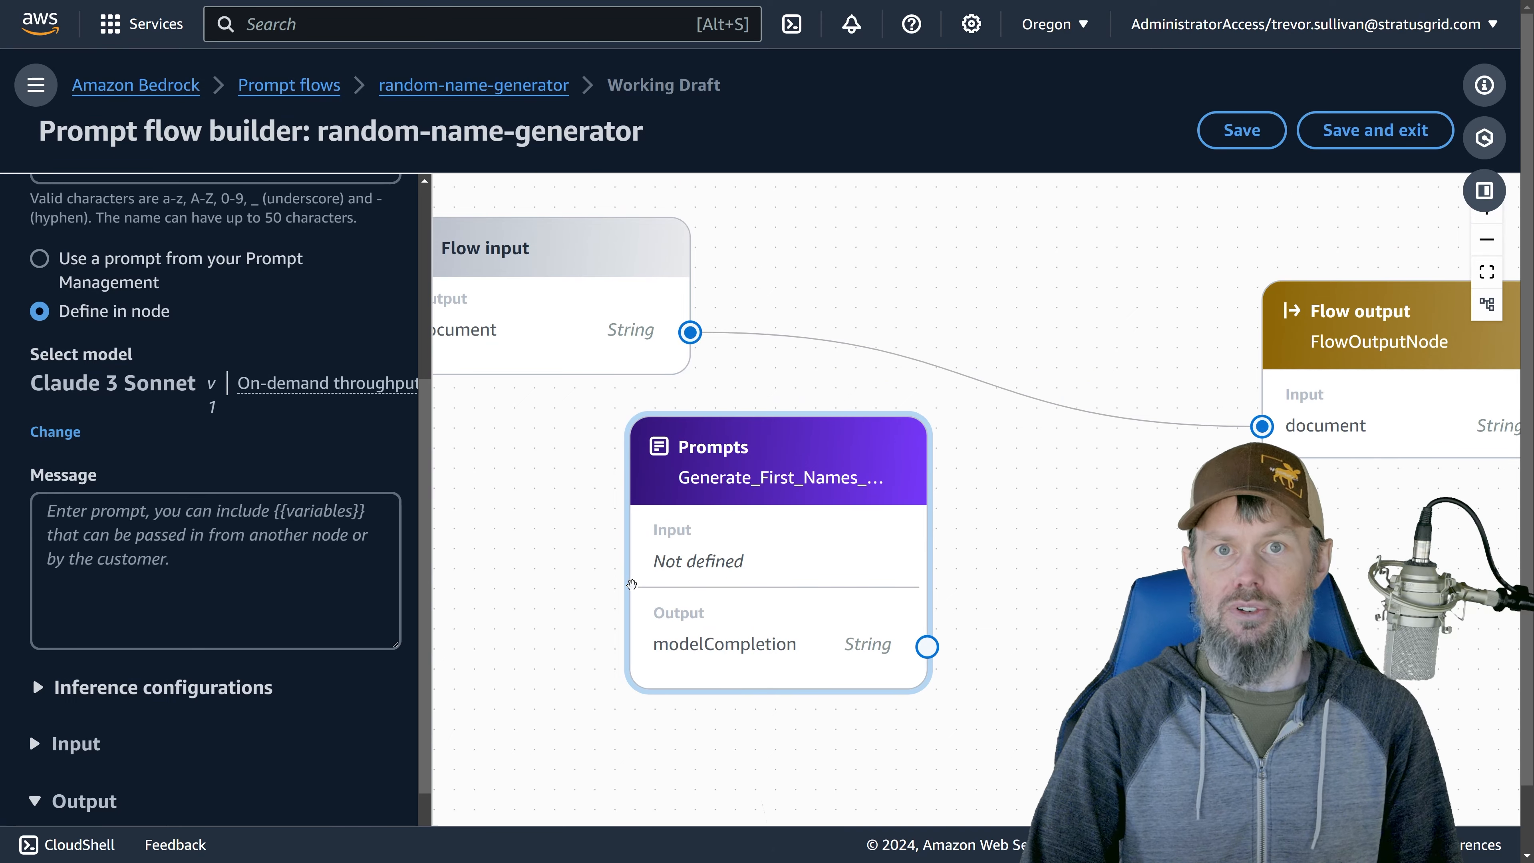
Enter "Generate some random first names with the {{county}}" as the Generate_First_Names_JSON node's message
left_click(639, 335)
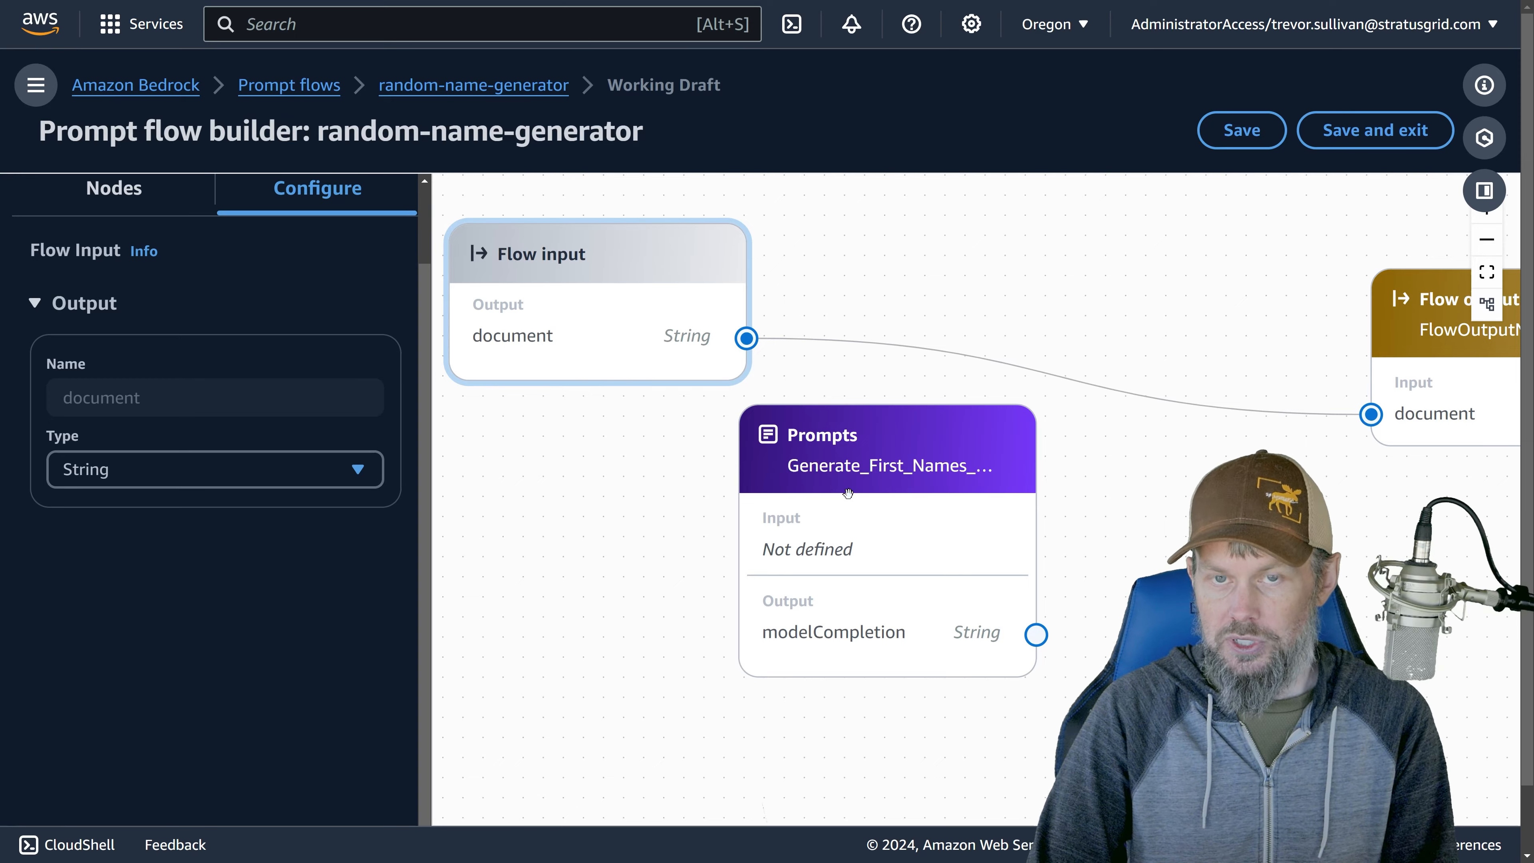
left_click(937, 519)
left_click(46, 576)
scroll(211, 483, "down", 1)
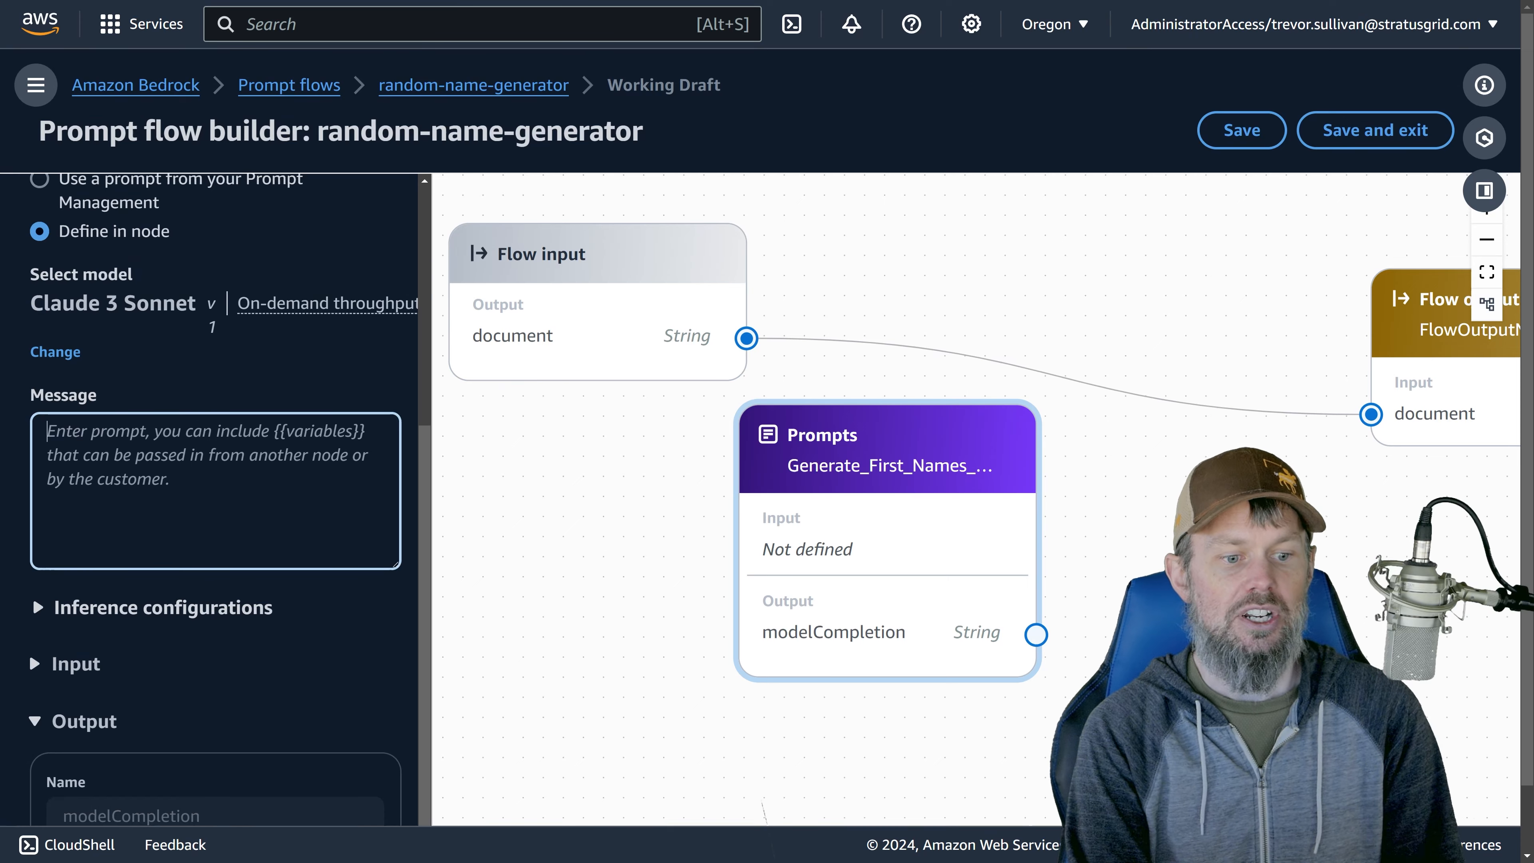
type("Gener")
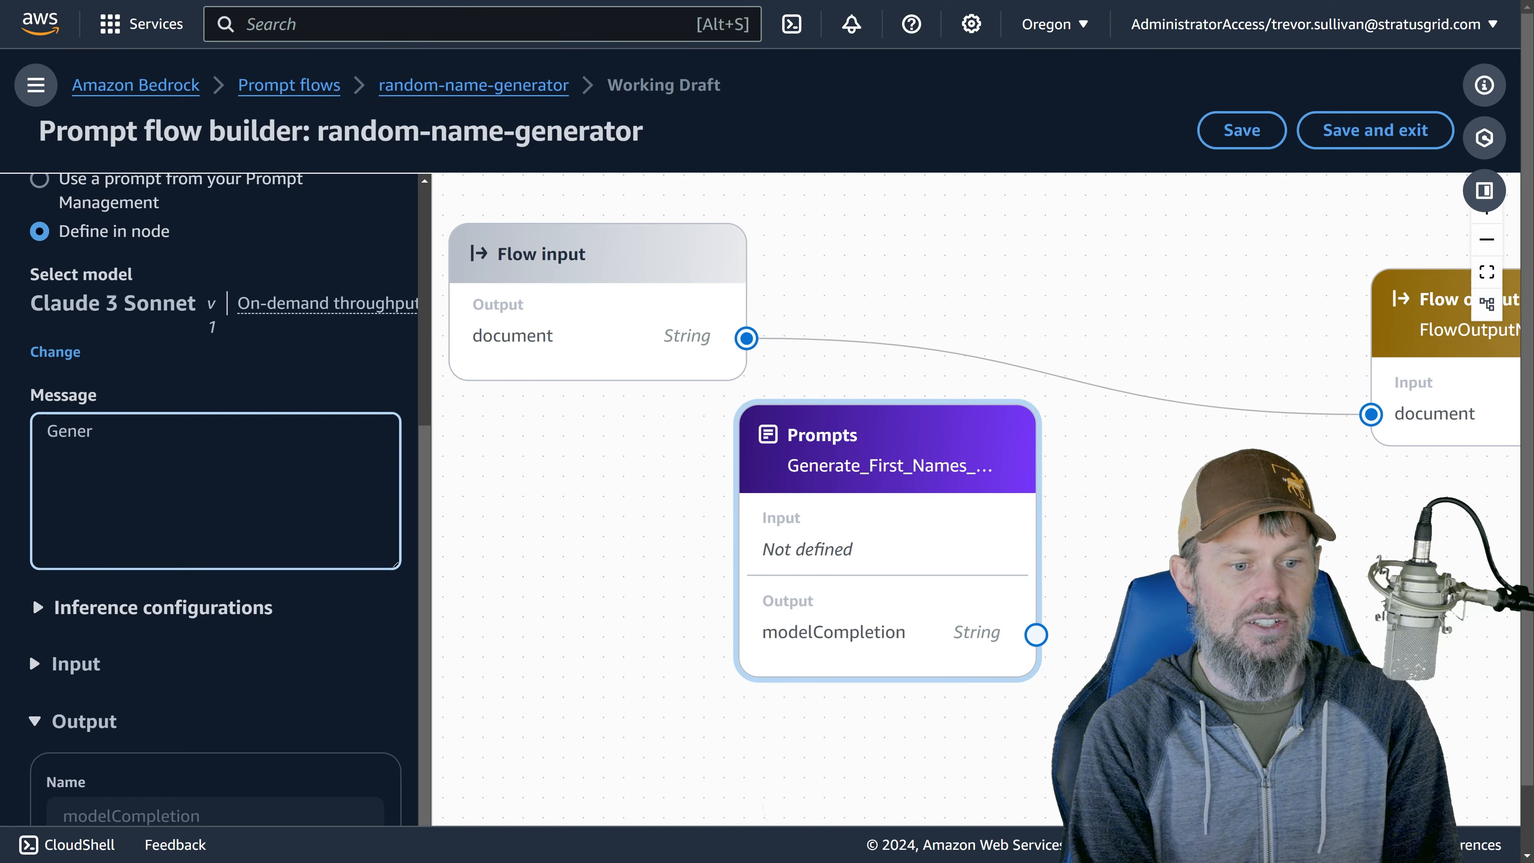
type("ate some random ")
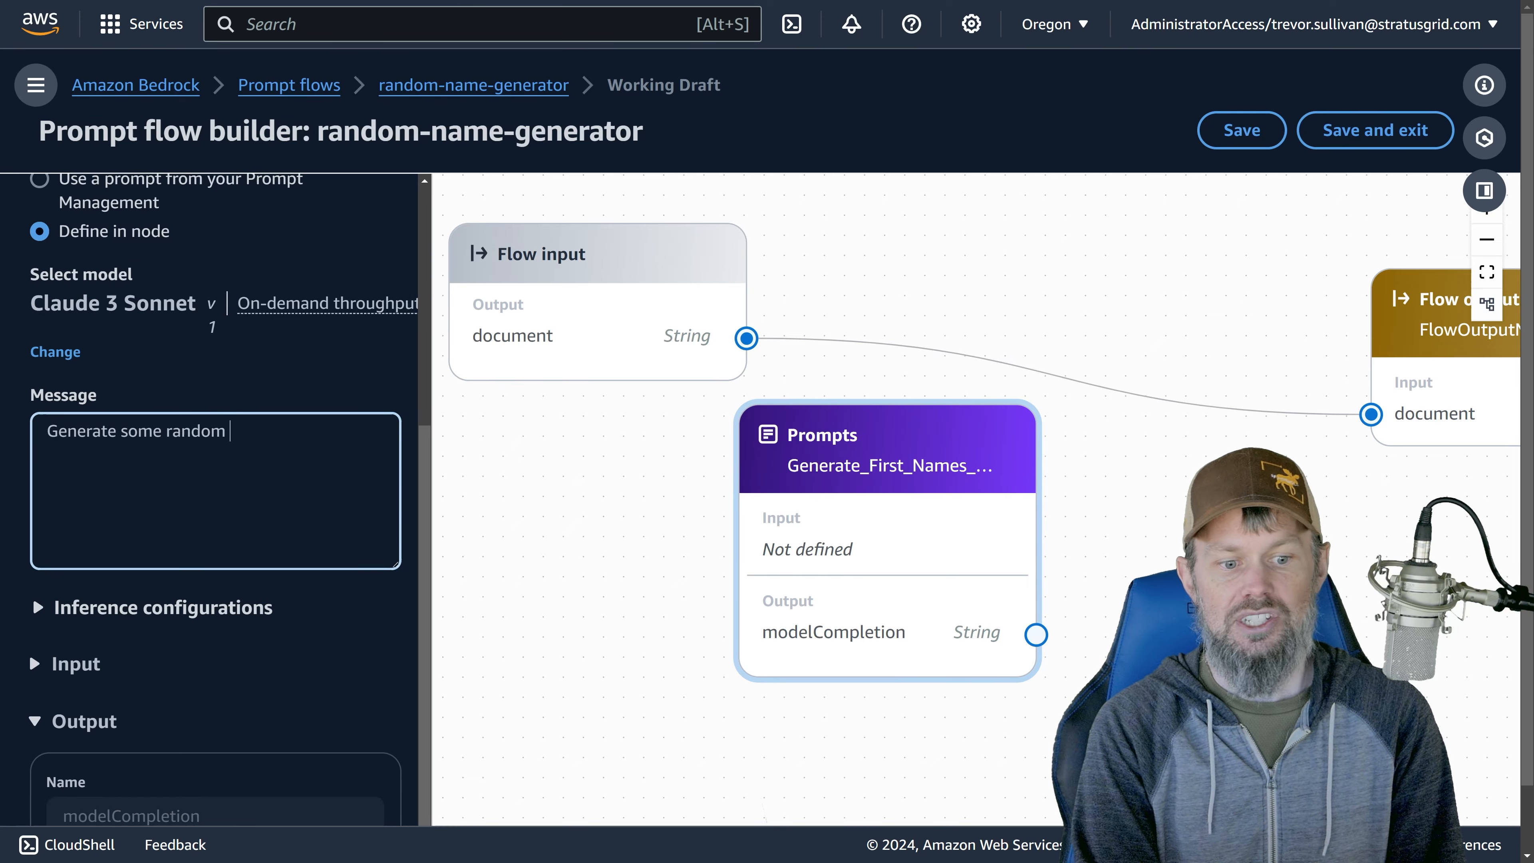
type("first names ")
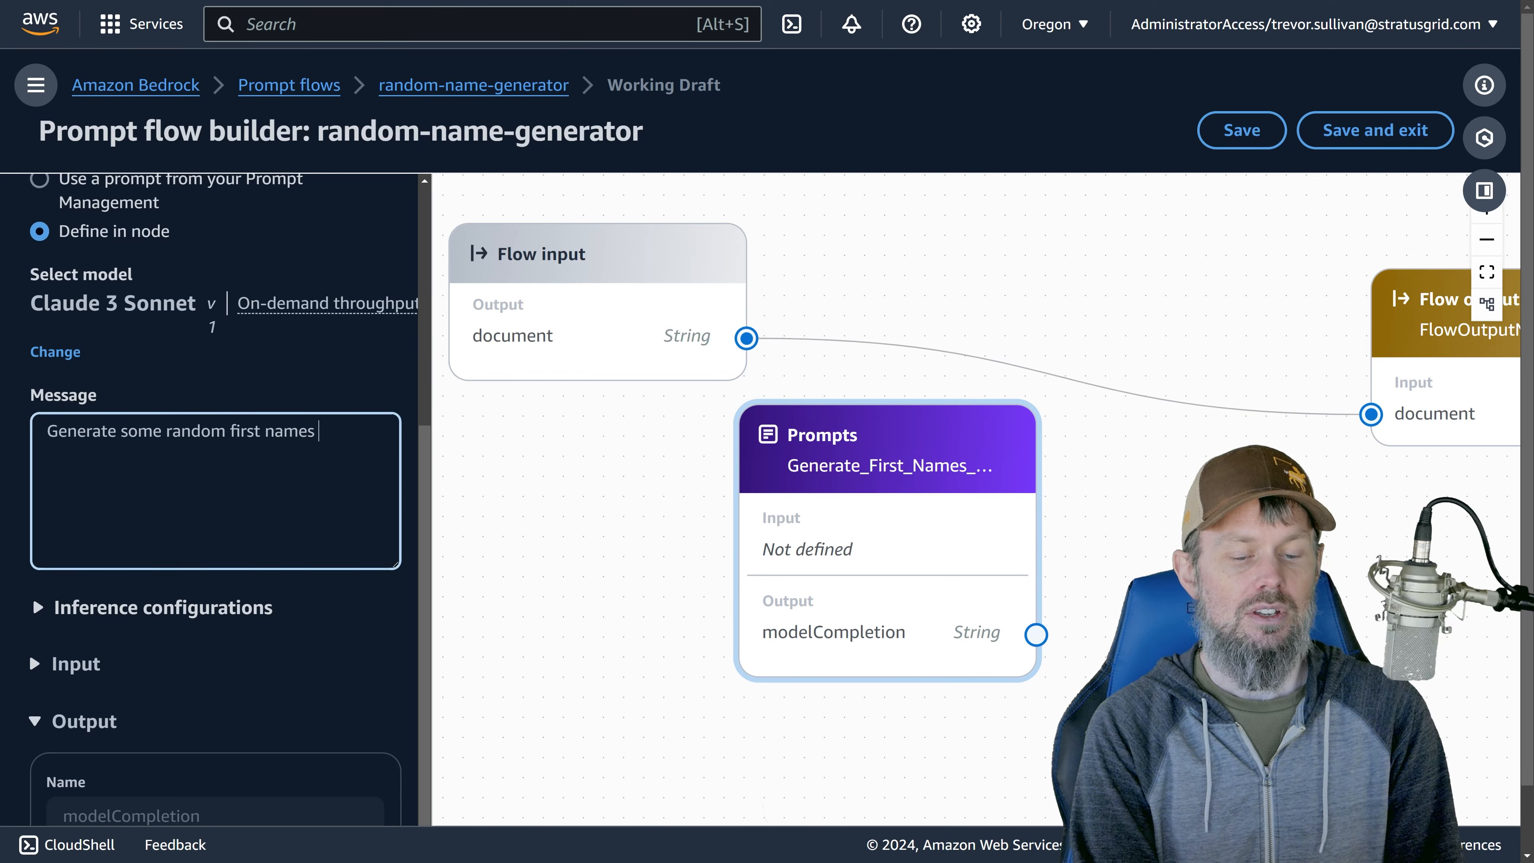
type("with the {{}}")
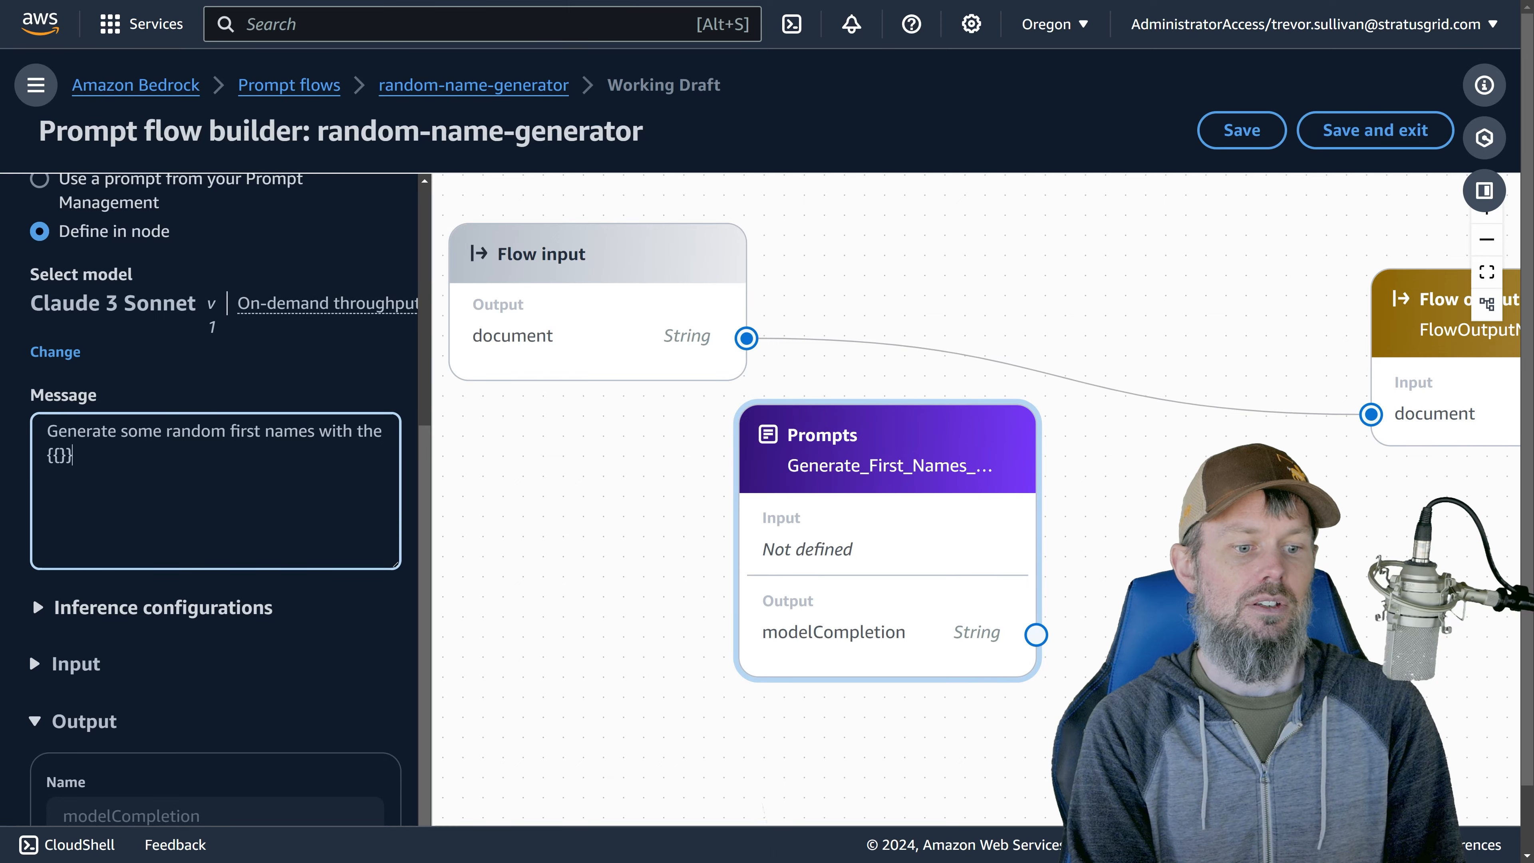
key("Left")
key("Left")
type("county")
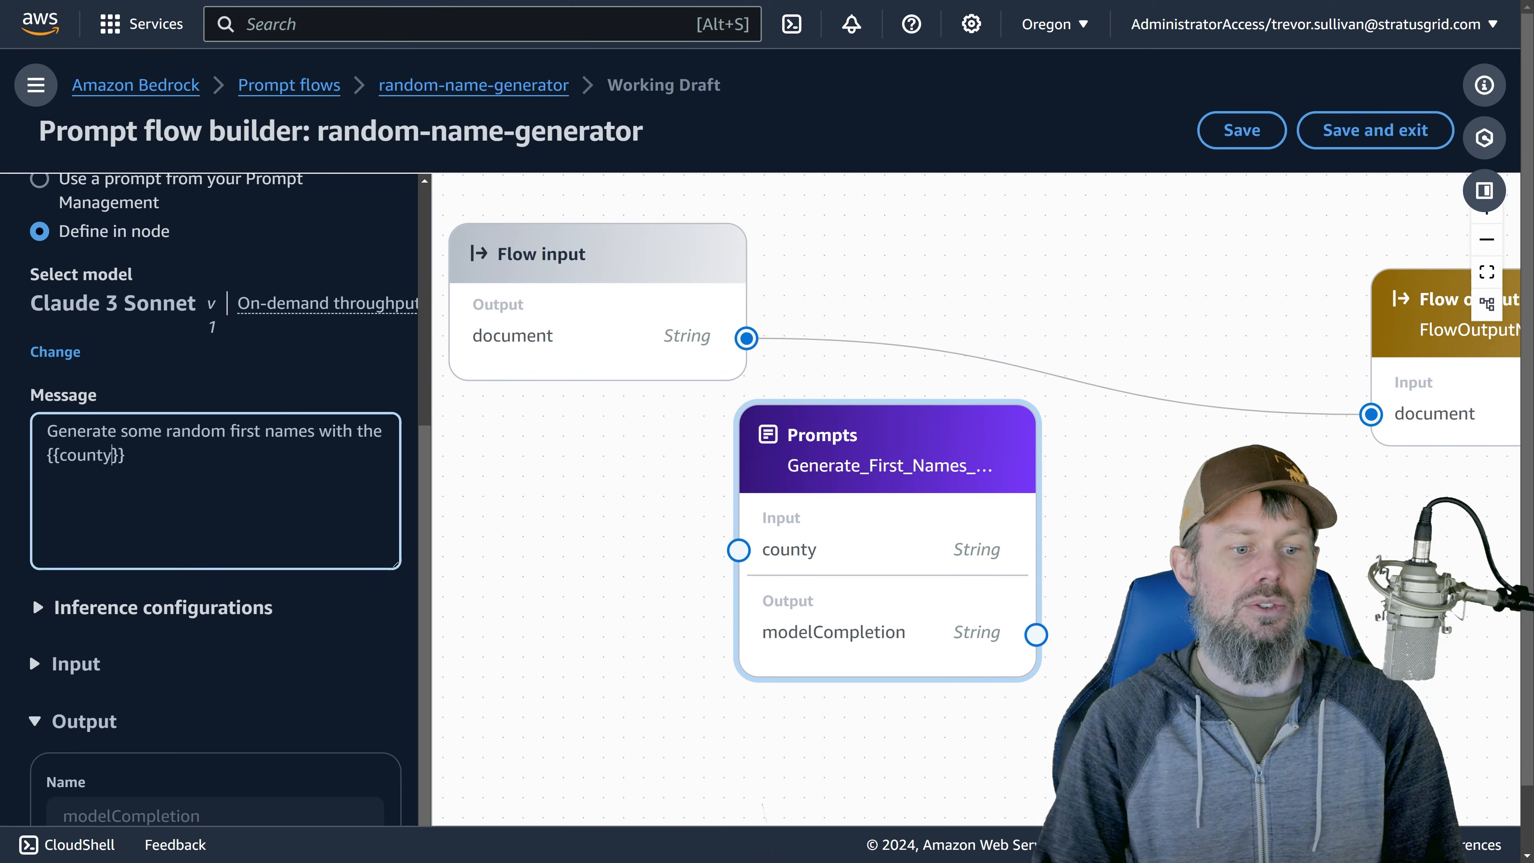
Correct the message's variable to {{country}} and shift the first-names node slightly left
key("ctrl+Left")
key("ctrl+shift+Left")
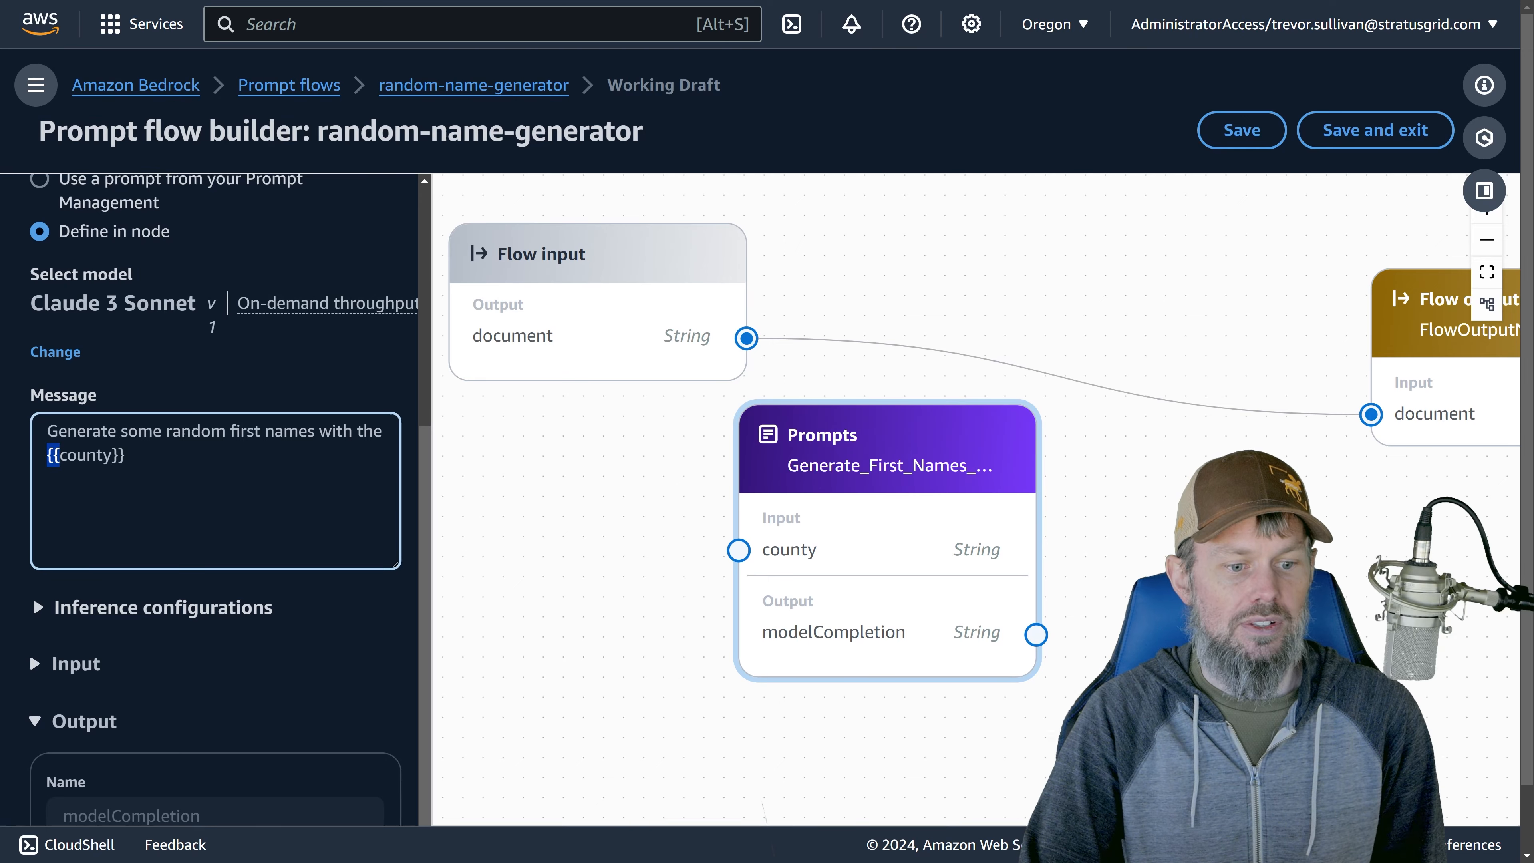
key("ctrl+Right")
key("shift+Right")
key("shift+Right")
key("Right")
left_click_drag(614, 624, 589, 603)
left_click(191, 430)
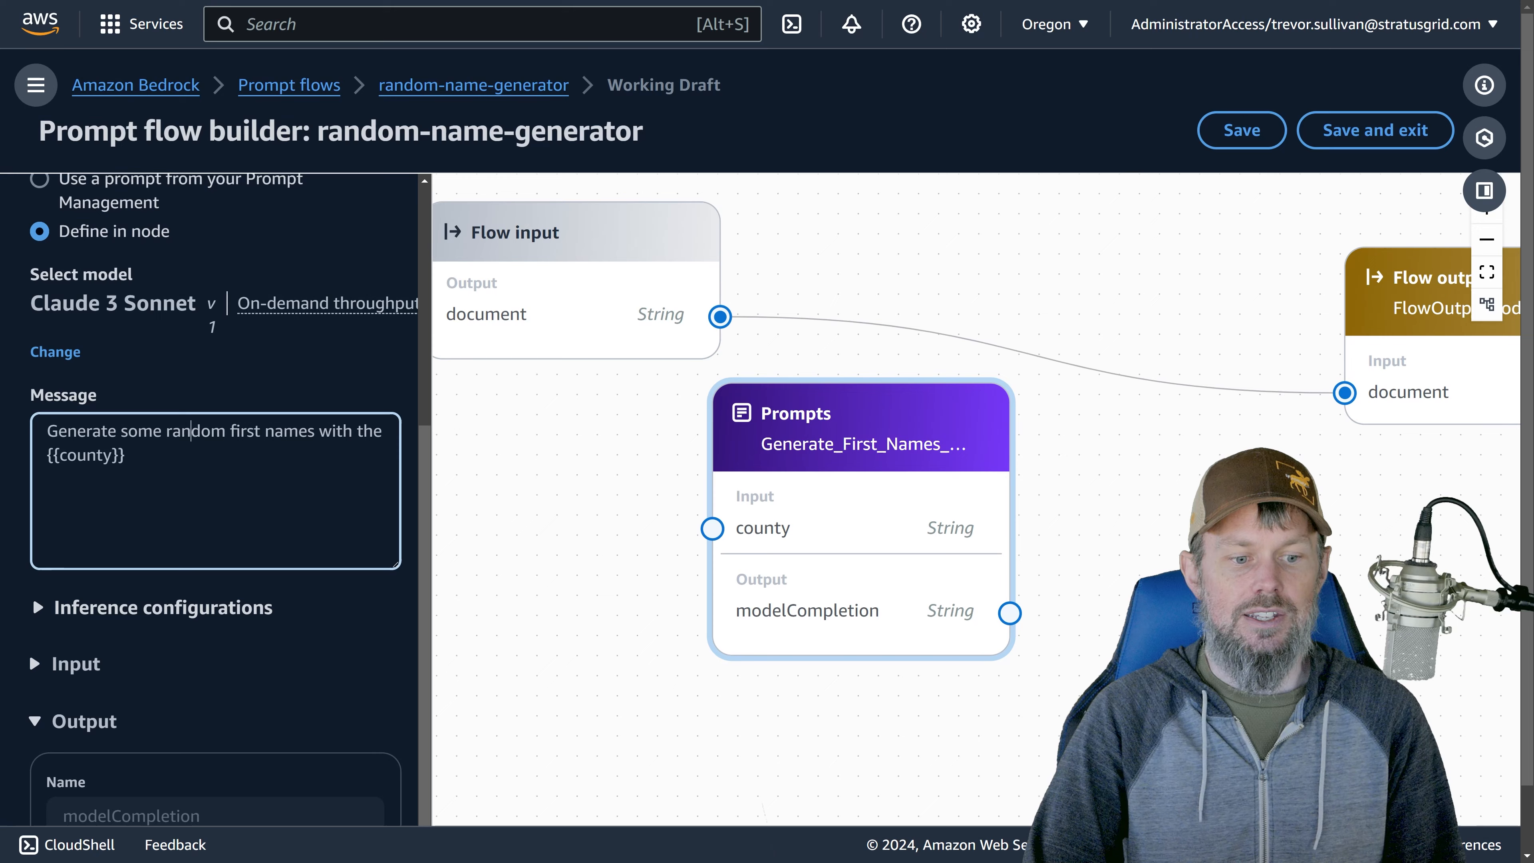
key("Left")
type("r")
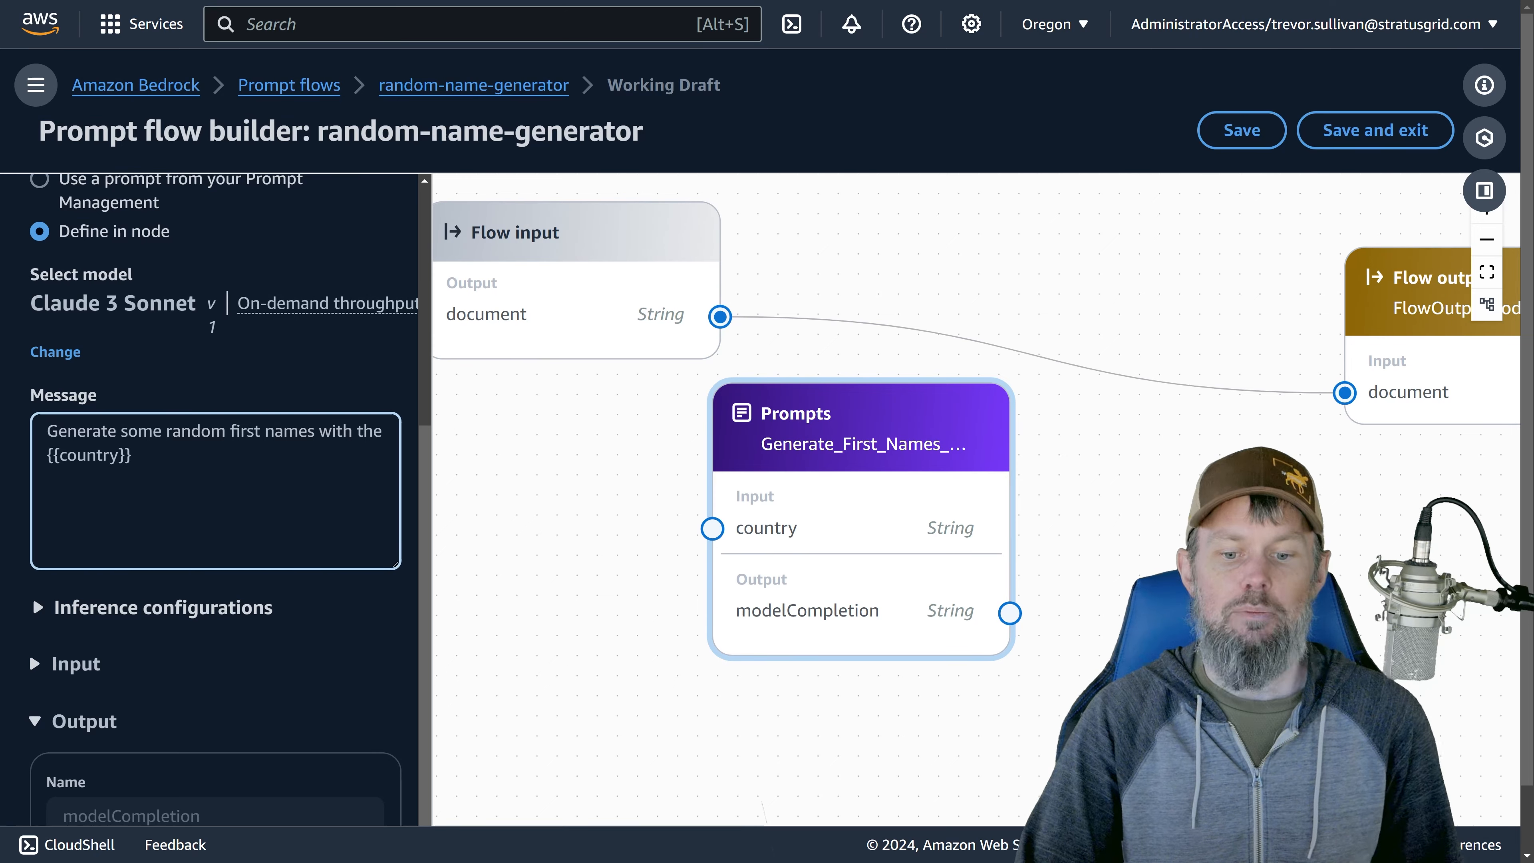
left_click_drag(869, 519, 824, 512)
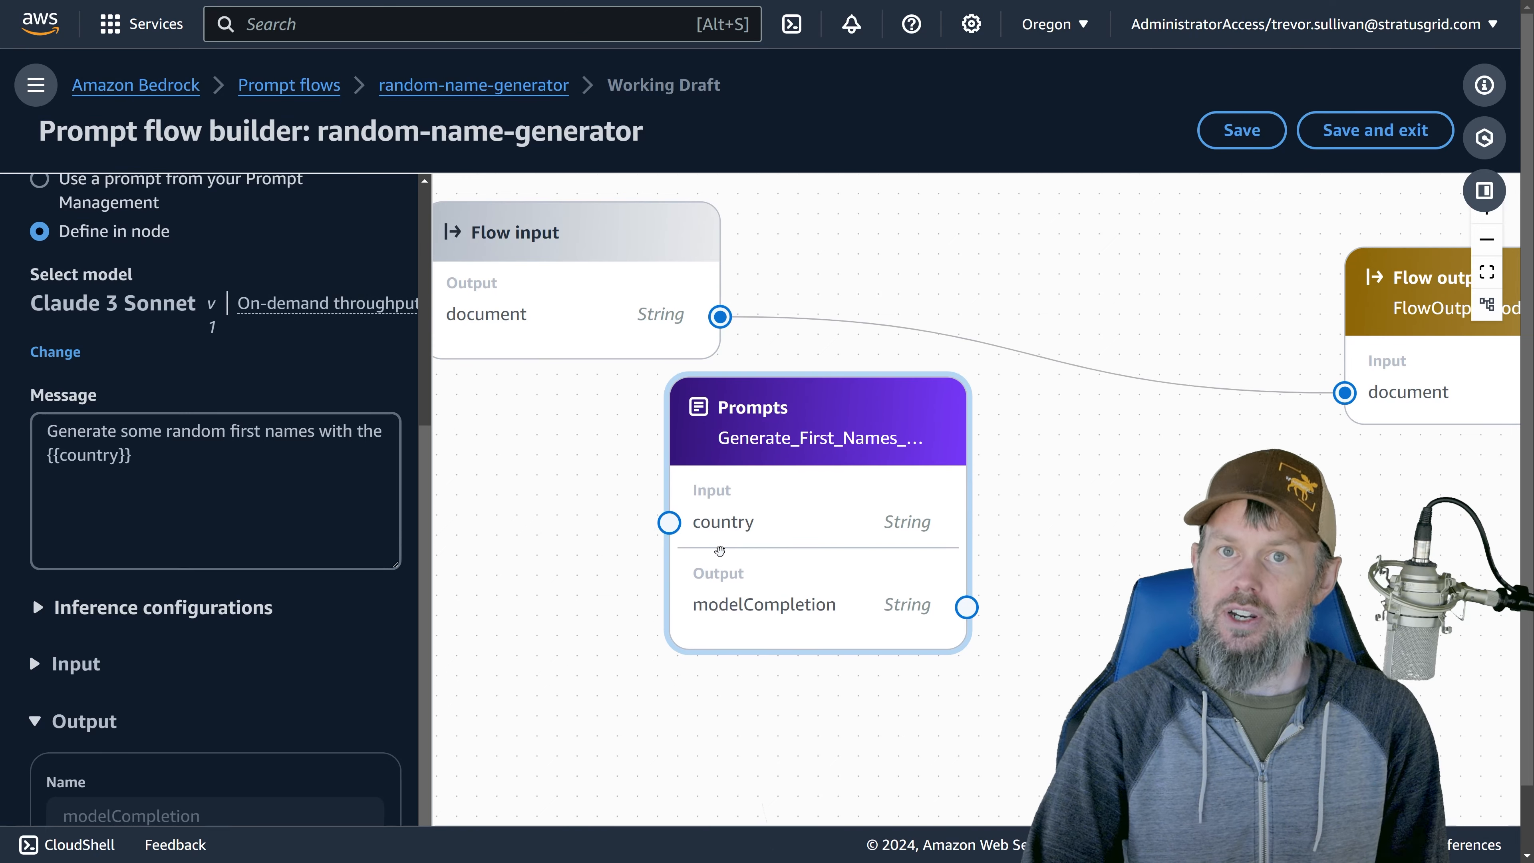
Try a {{names}} variable in place of the word "first" in the message, and restore the original wording
left_click(139, 456)
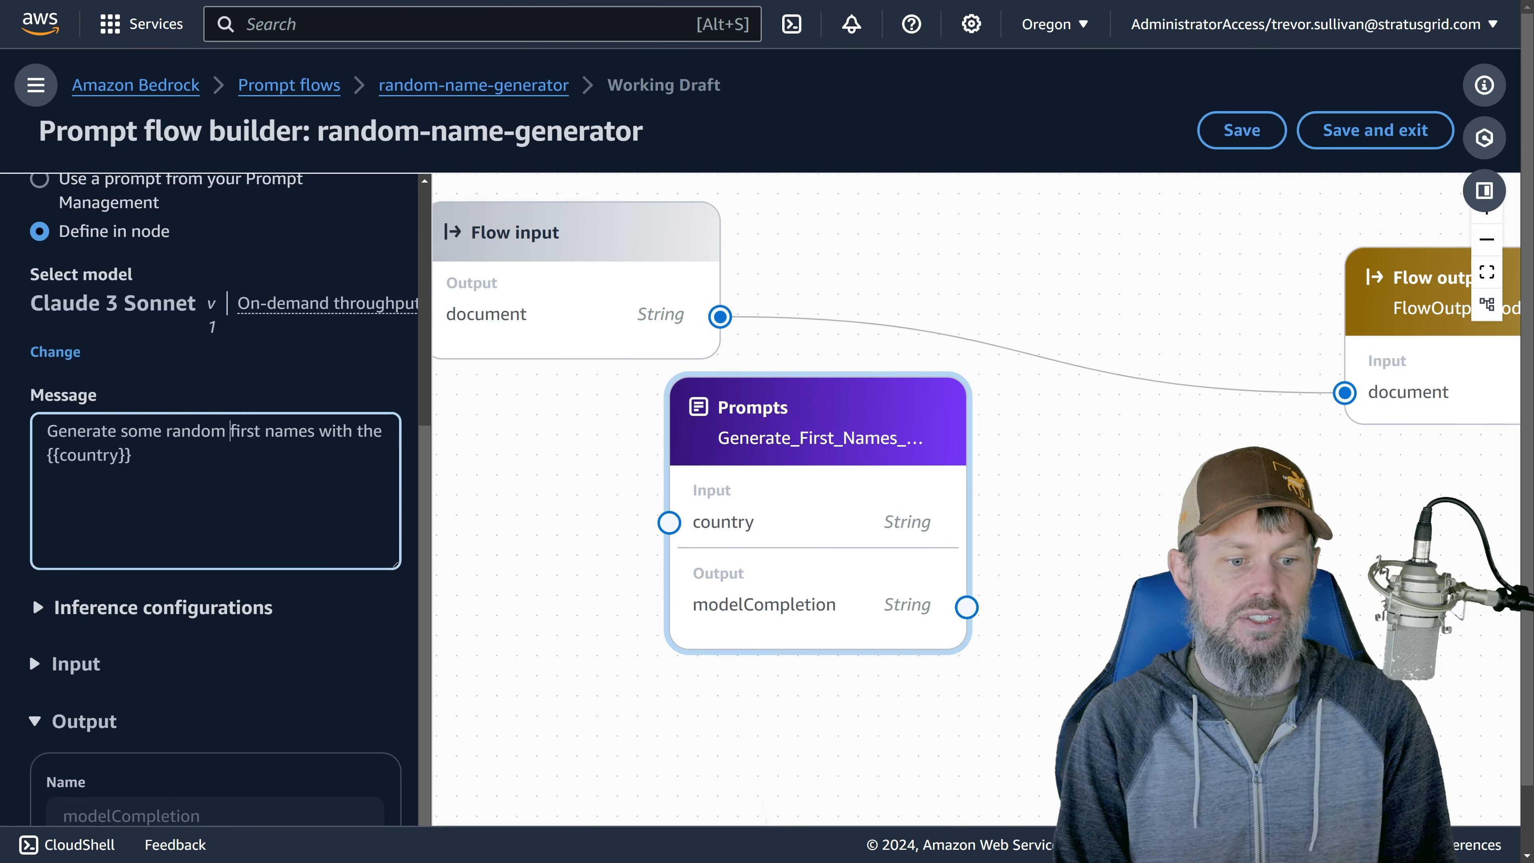
key("ctrl+shift+Right")
key("shift+Left")
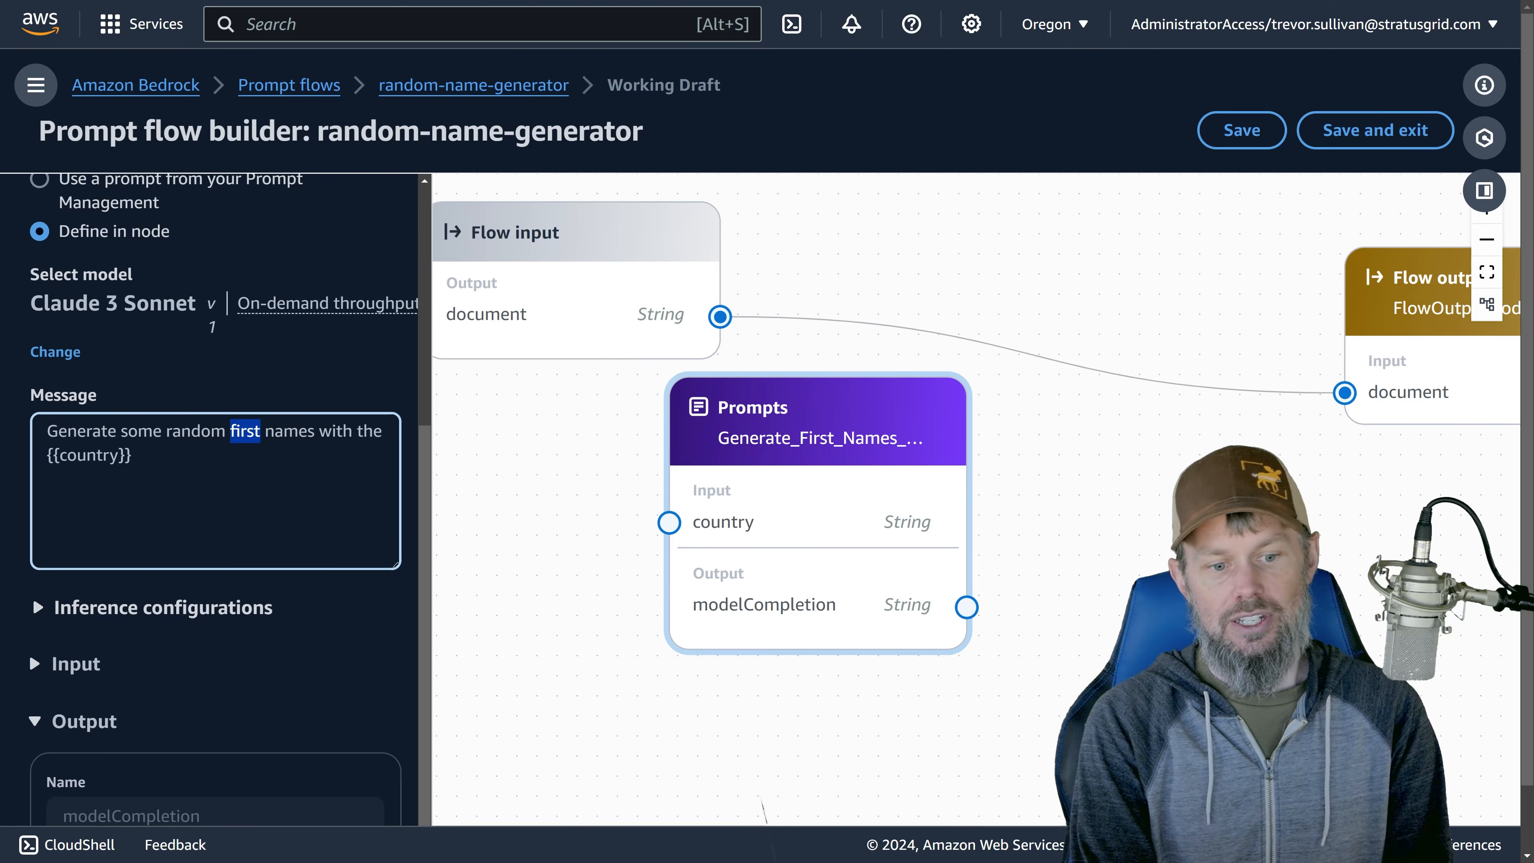
type("{{names}}")
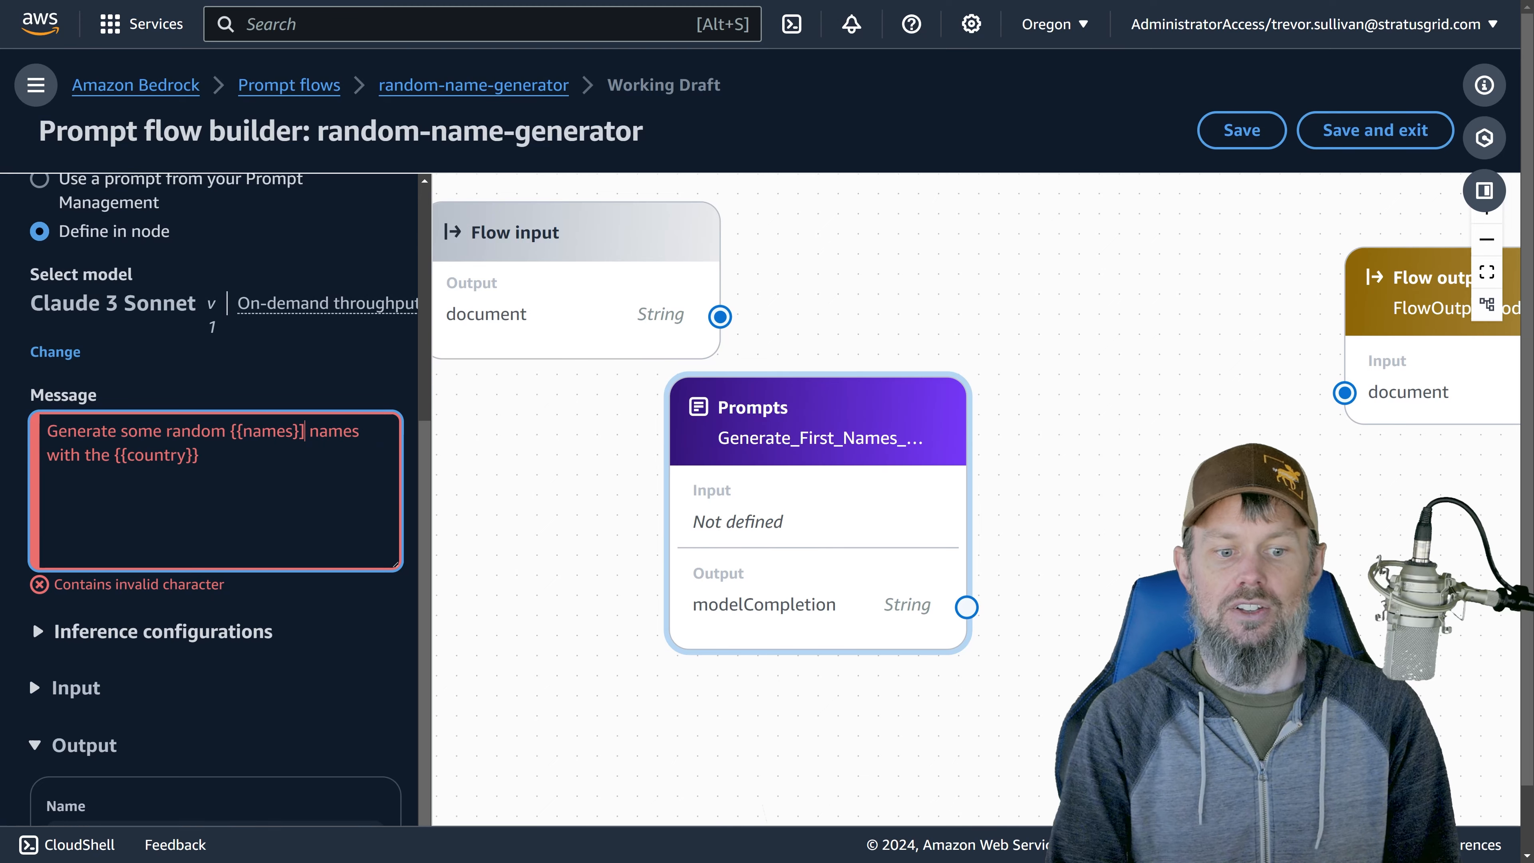
key("BackSpace")
type("}")
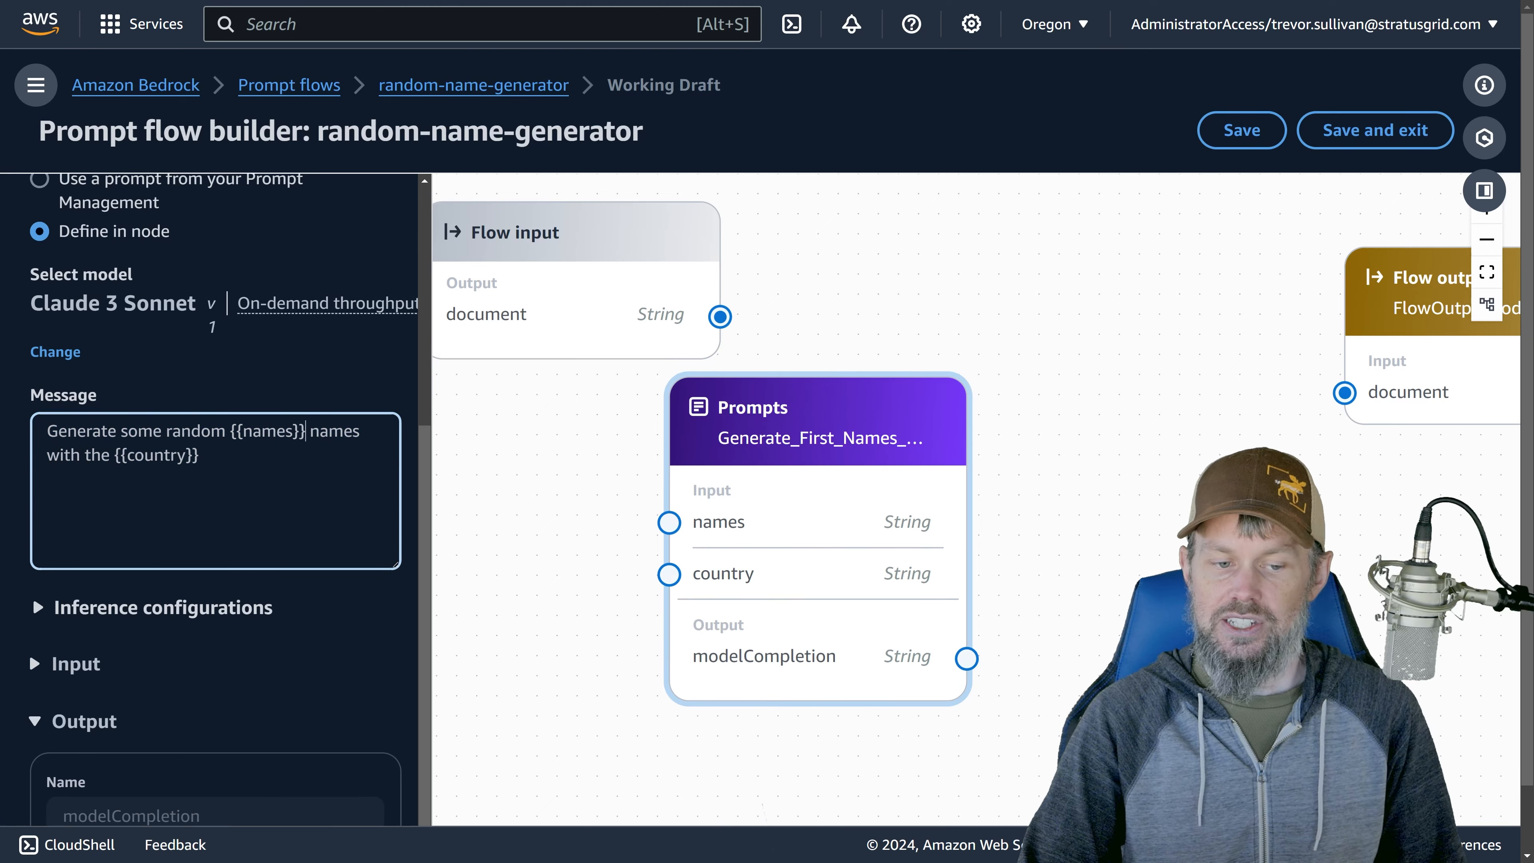
key("ctrl+shift+Left")
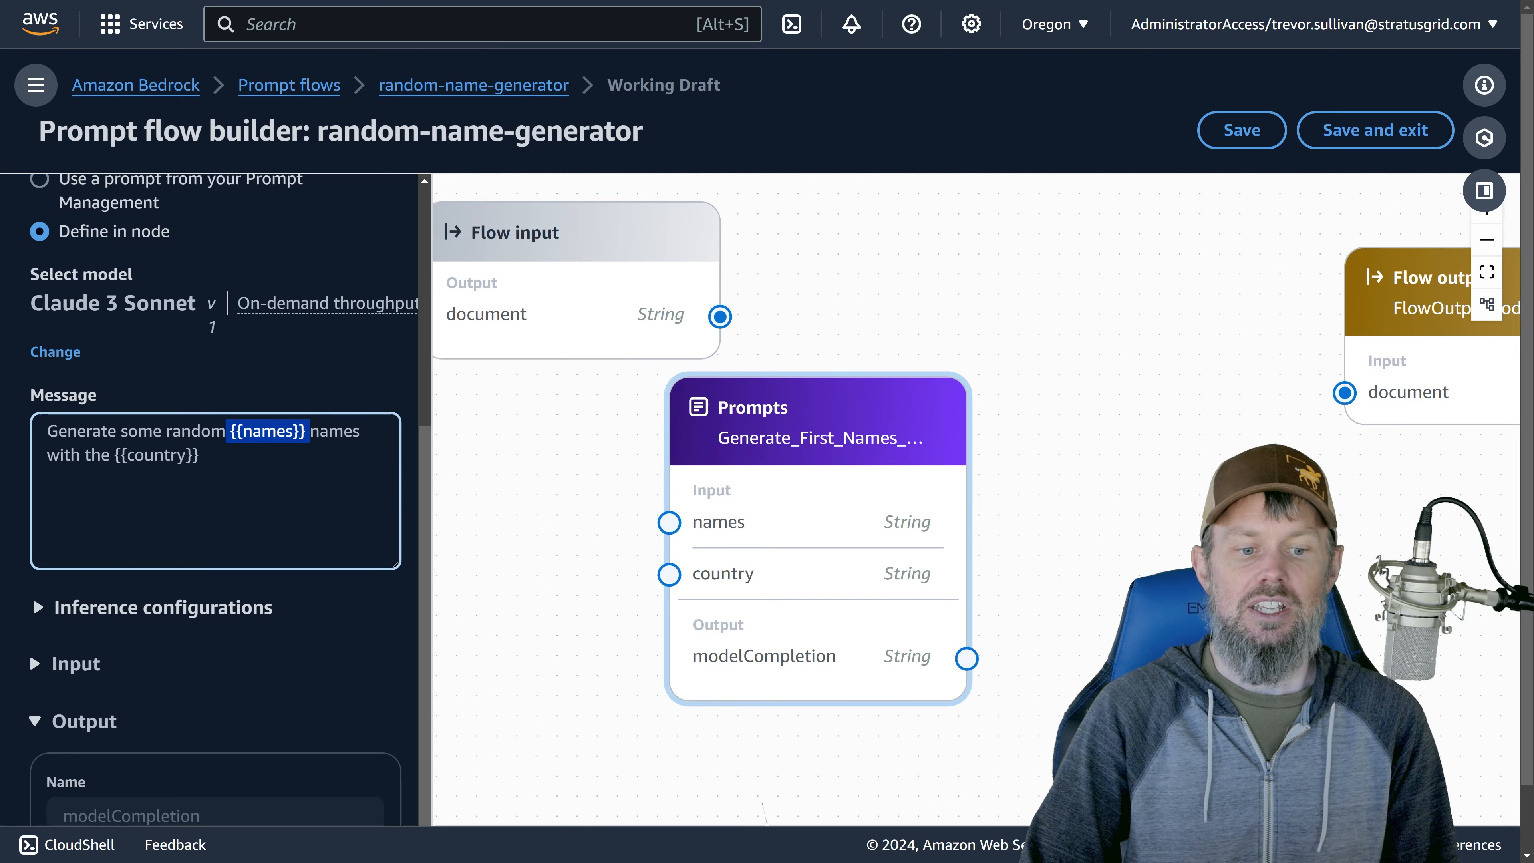
left_click_drag(228, 431, 306, 431)
type("first")
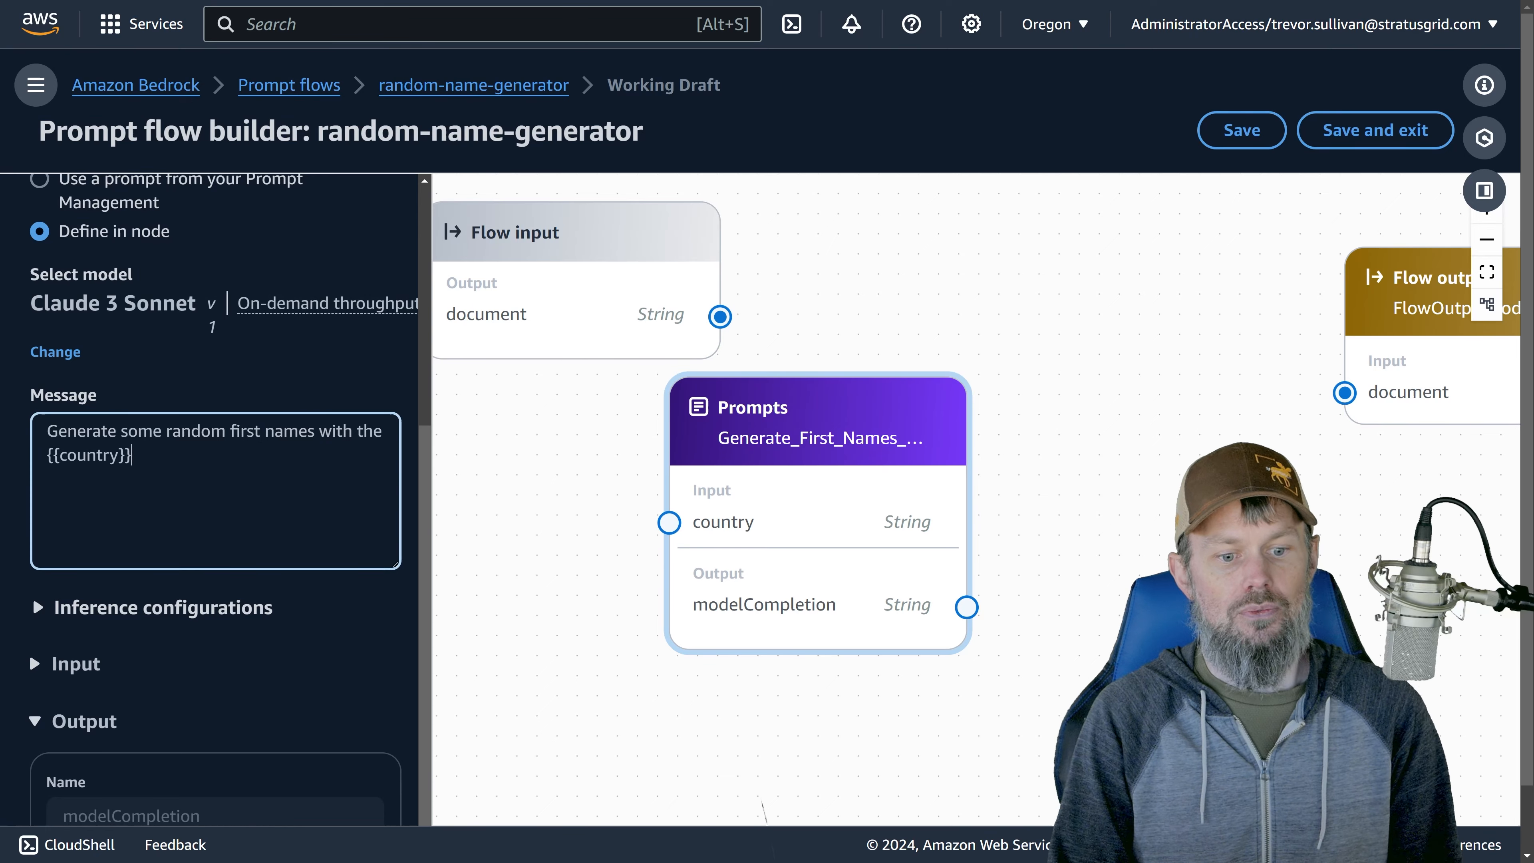
Replace the word "with" by "from" in the first-names message
left_click(358, 431)
key("BackSpace")
key("BackSpace")
key("BackSpace")
key("BackSpace")
key("BackSpace")
type("from")
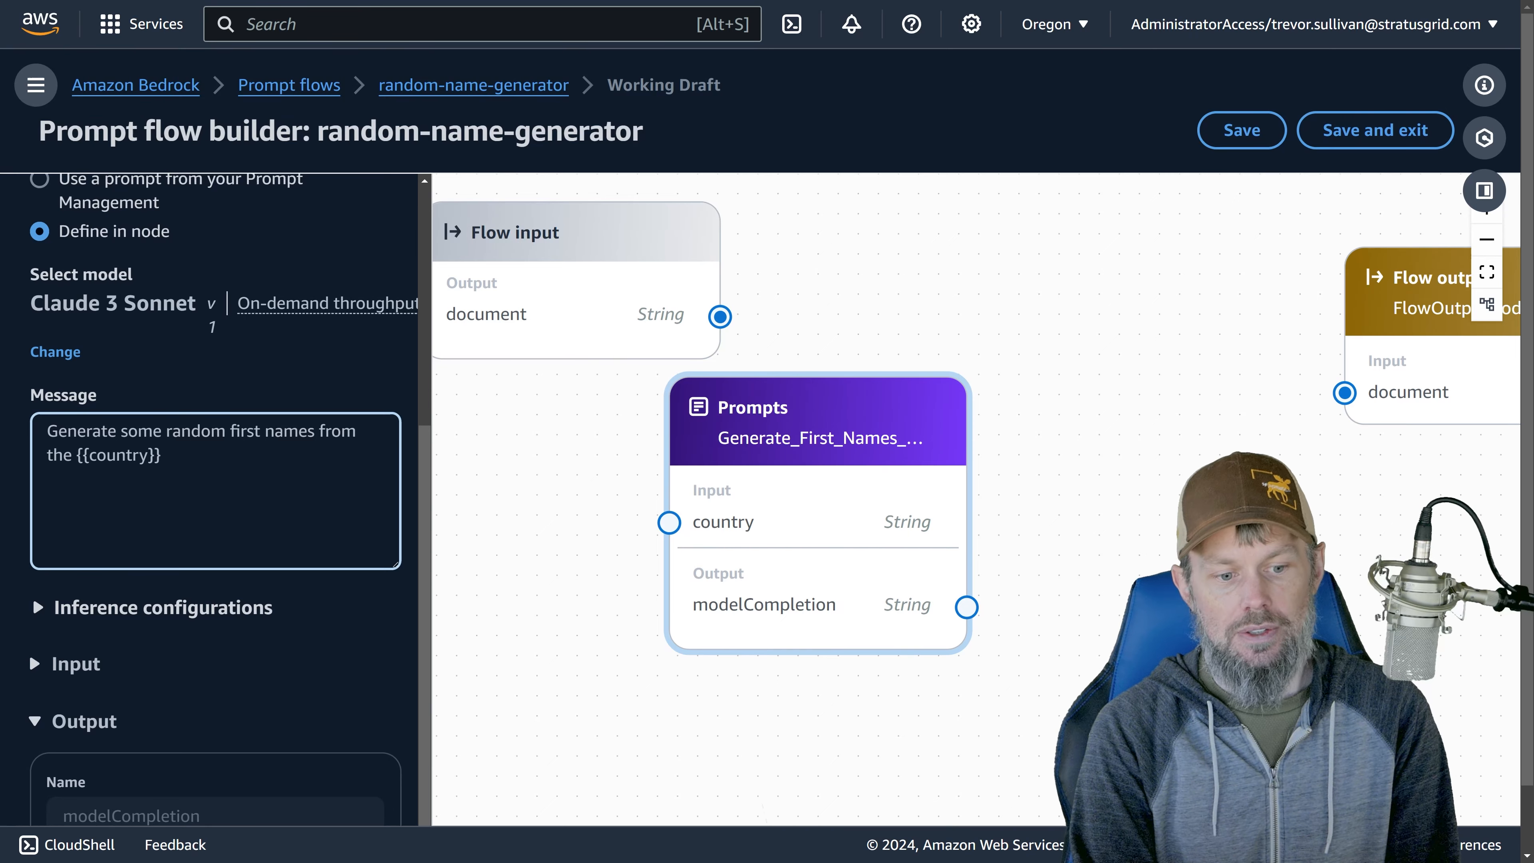
Append ". Return these names as a JSON array." to the first-names message
type(". Return these name")
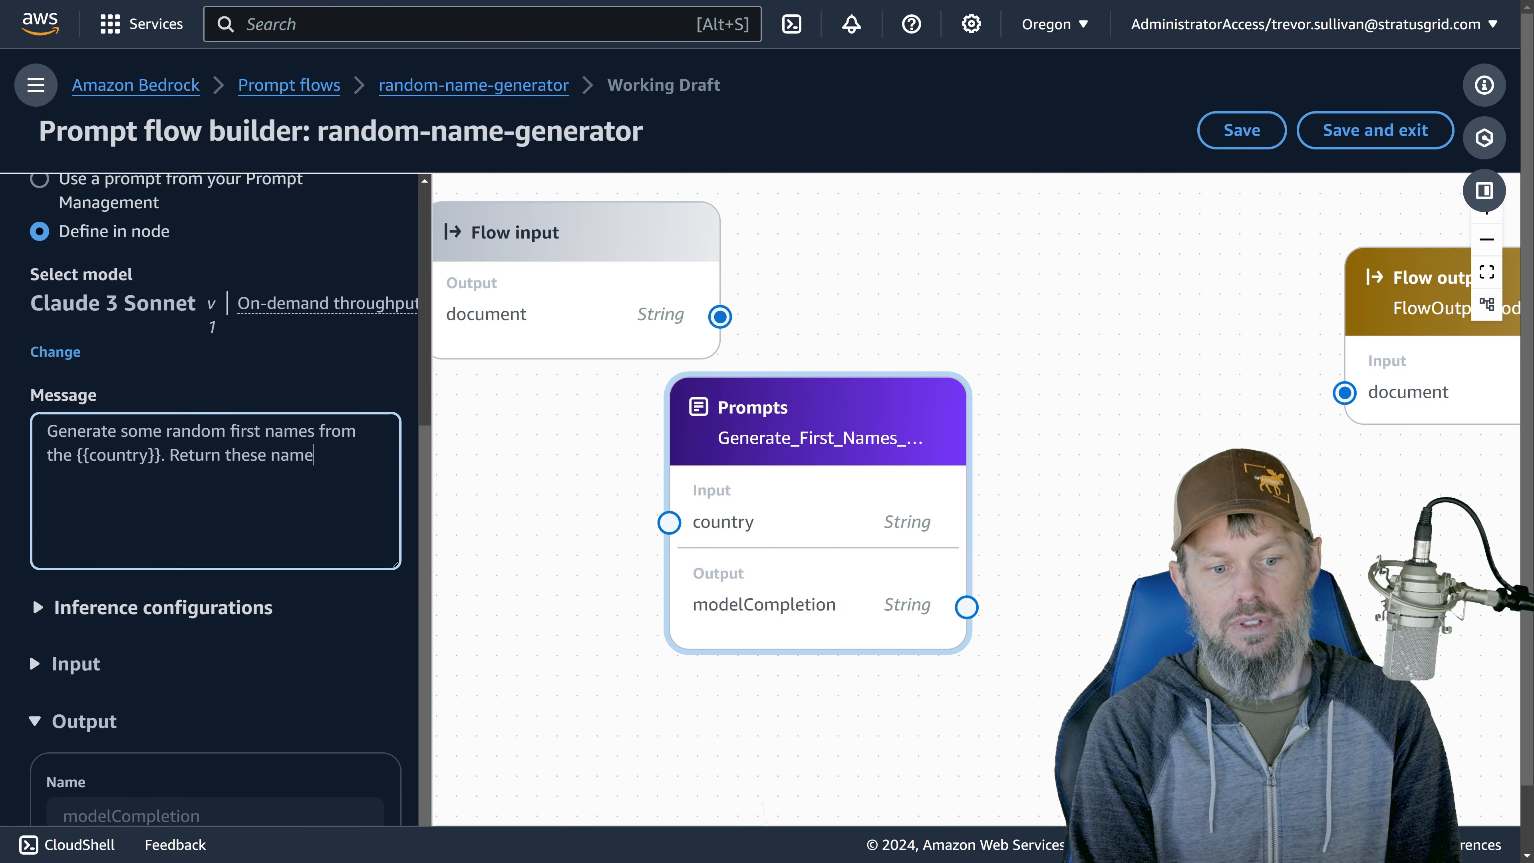
type("s as a JSON arra")
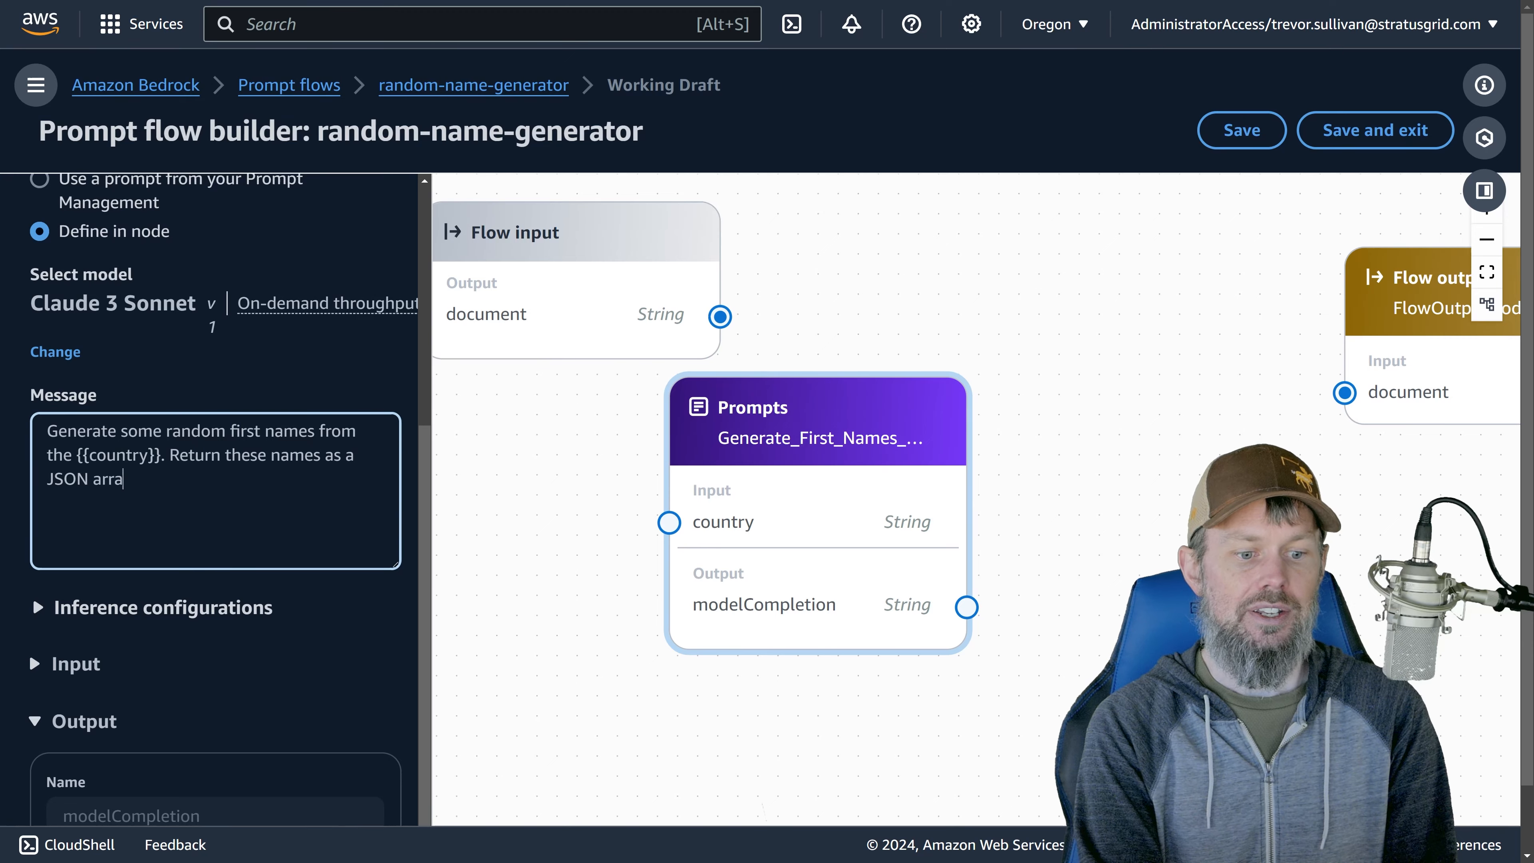
type("y.")
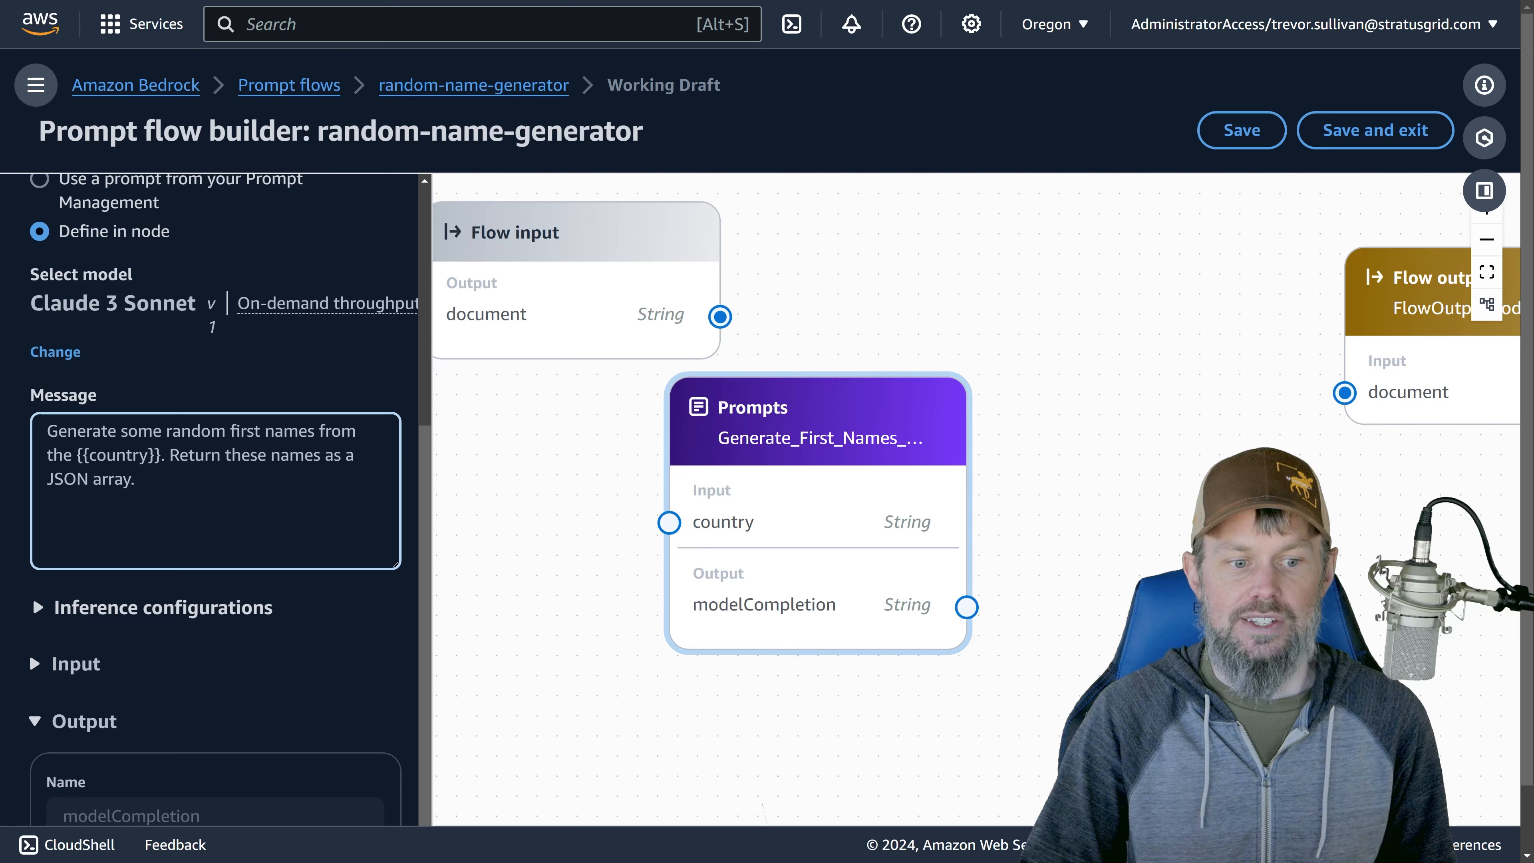
left_click_drag(62, 304, 187, 304)
left_click(186, 304)
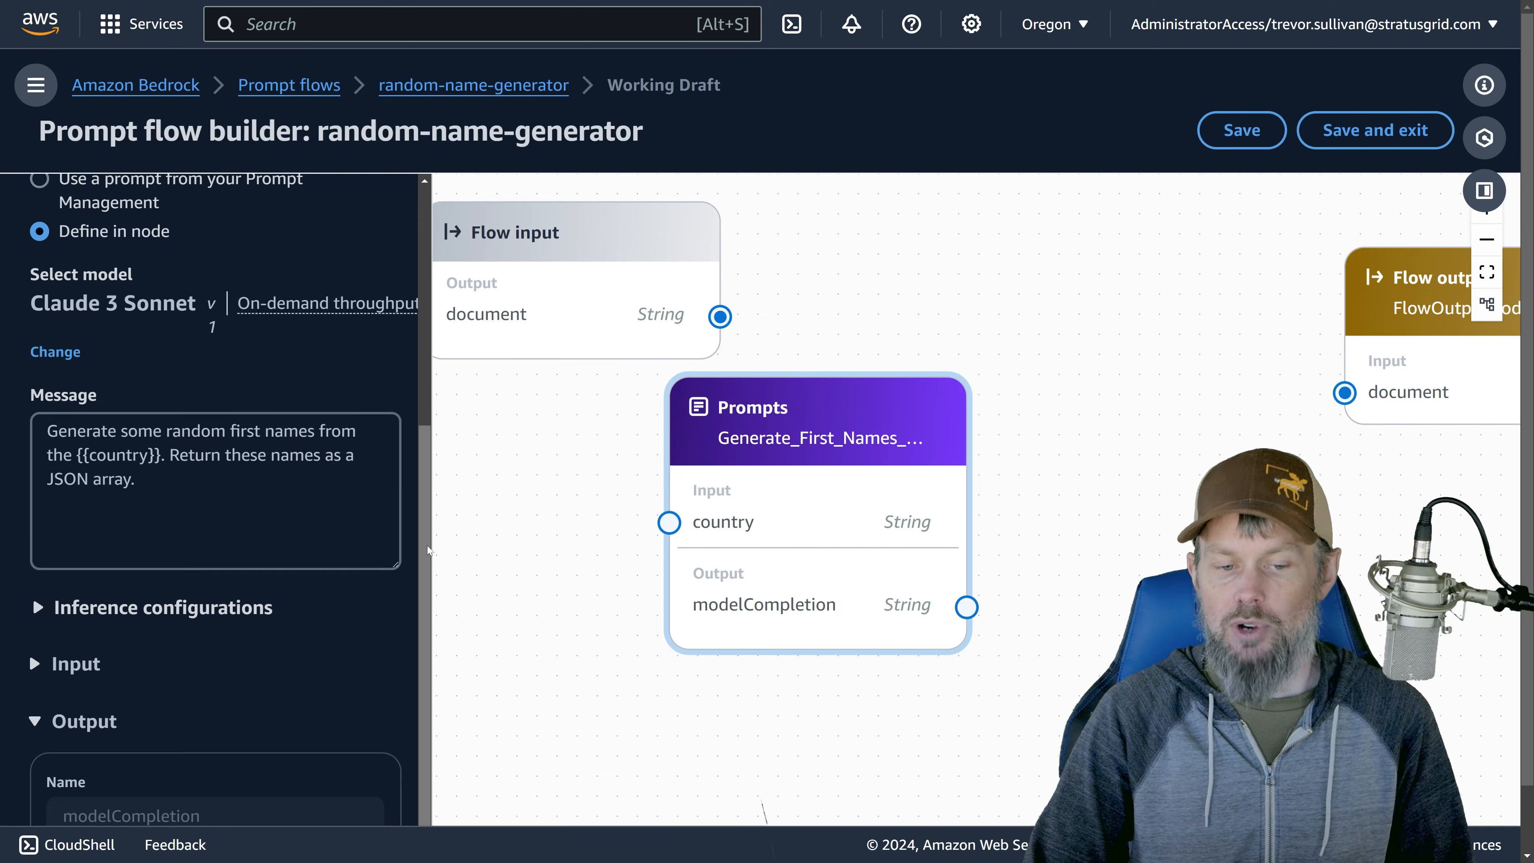
Copy the whole first-names message and move its node up between the Flow input and Flow output nodes
left_click(217, 520)
key("ctrl+a")
key("ctrl+c")
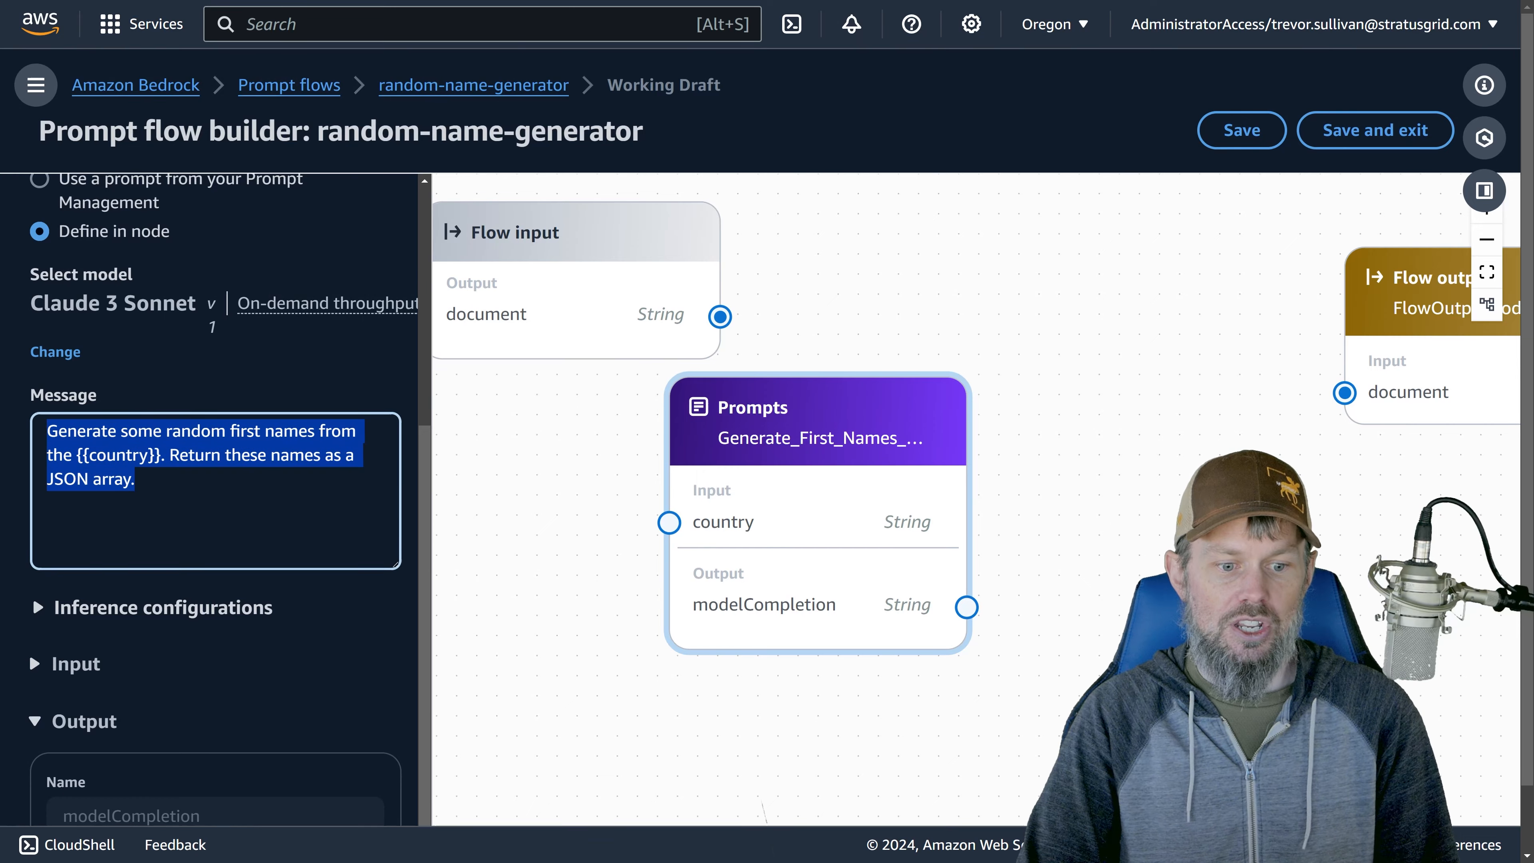
left_click_drag(786, 459, 962, 233)
left_click_drag(758, 482, 726, 563)
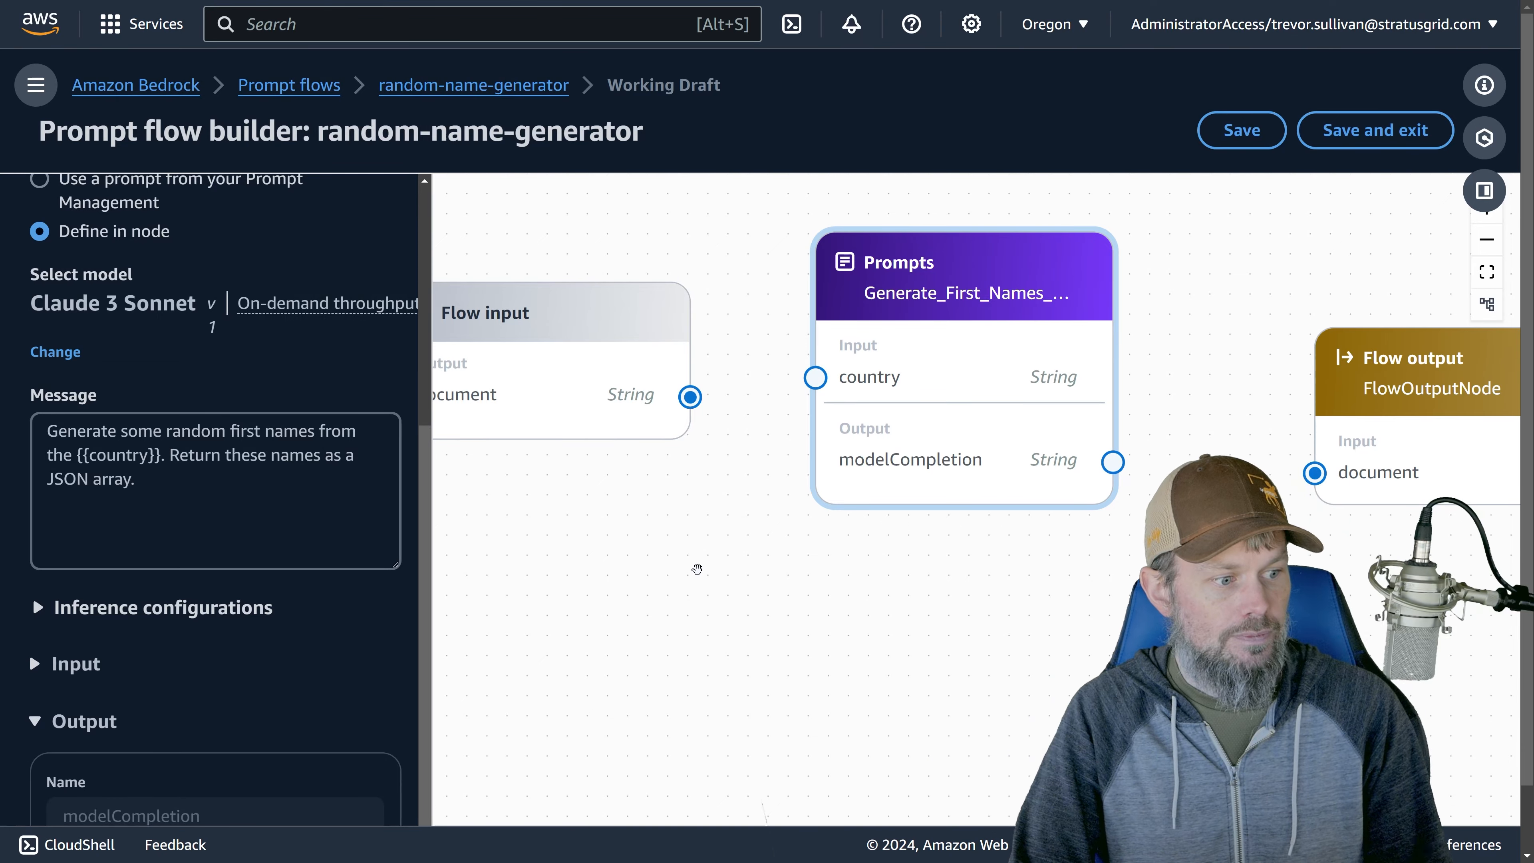
left_click_drag(730, 535, 653, 481)
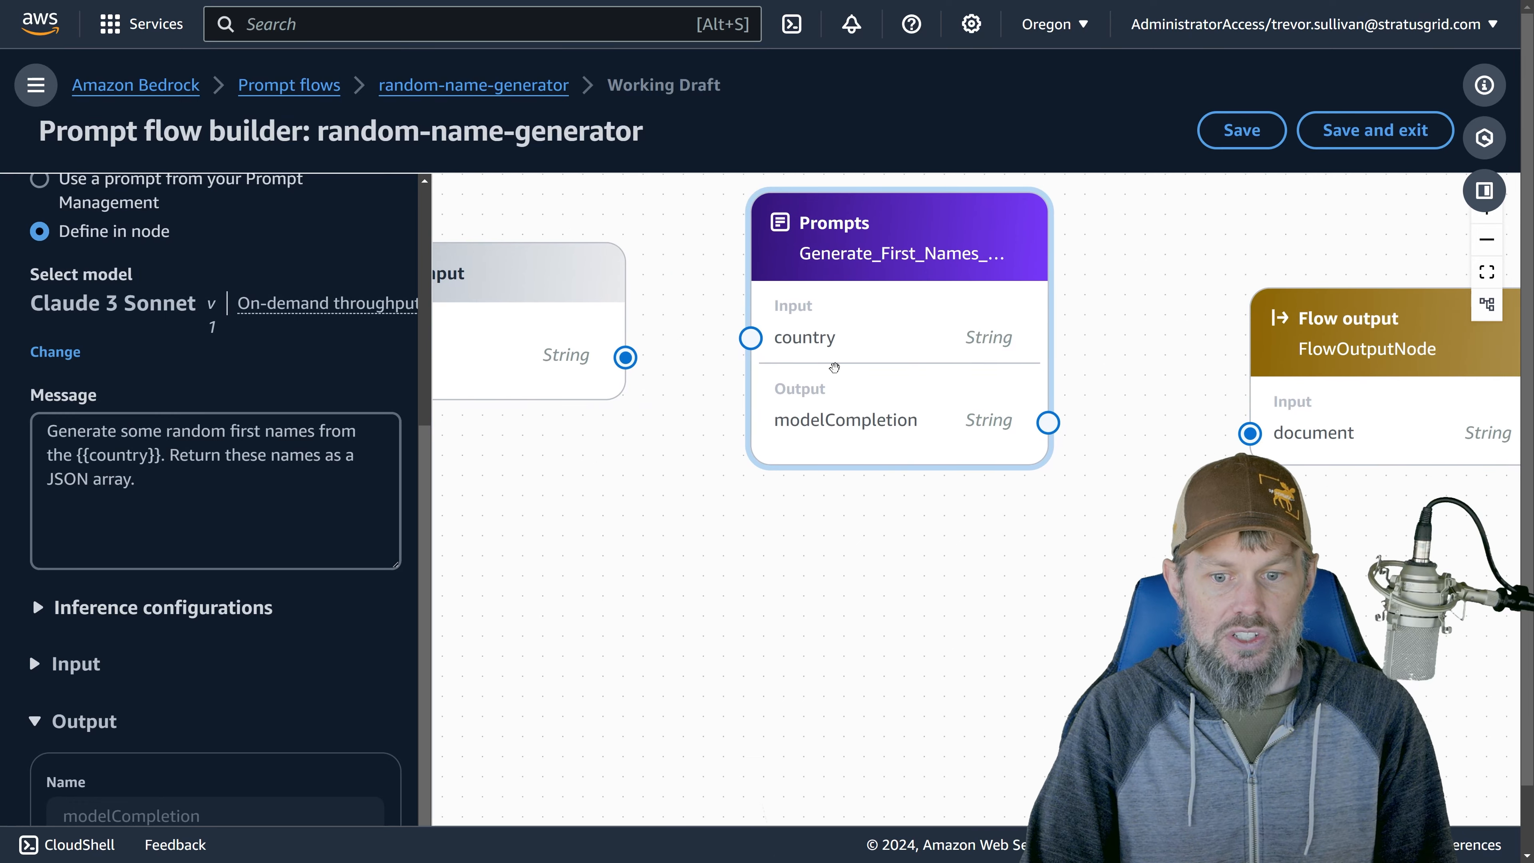
left_click_drag(833, 367, 858, 286)
Add a second Prompts node to the canvas below the first-names node
scroll(108, 338, "up", 3)
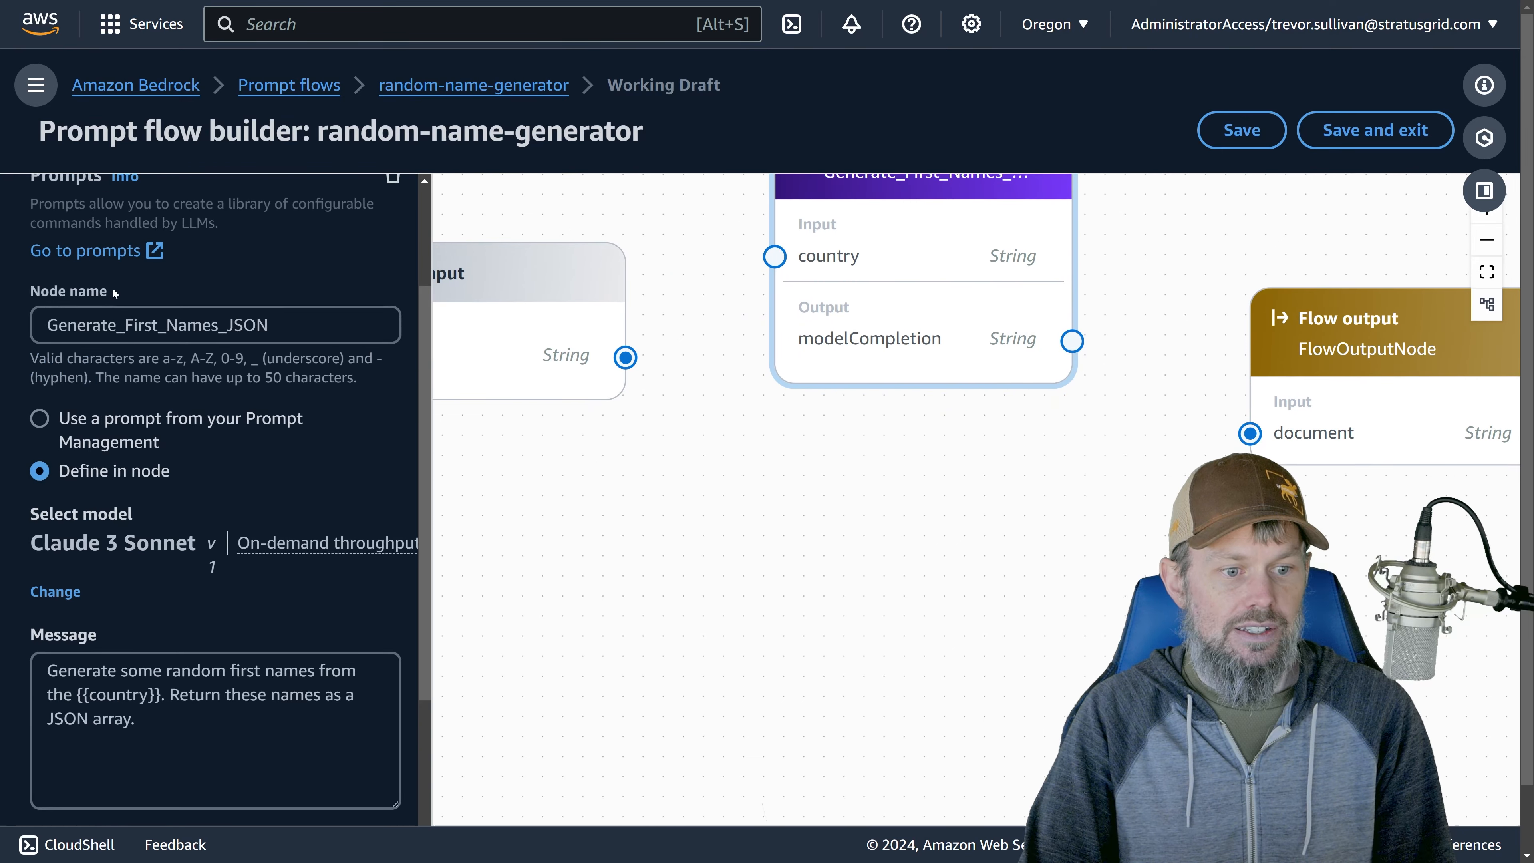
scroll(113, 292, "up", 3)
left_click(114, 274)
scroll(90, 583, "down", 1)
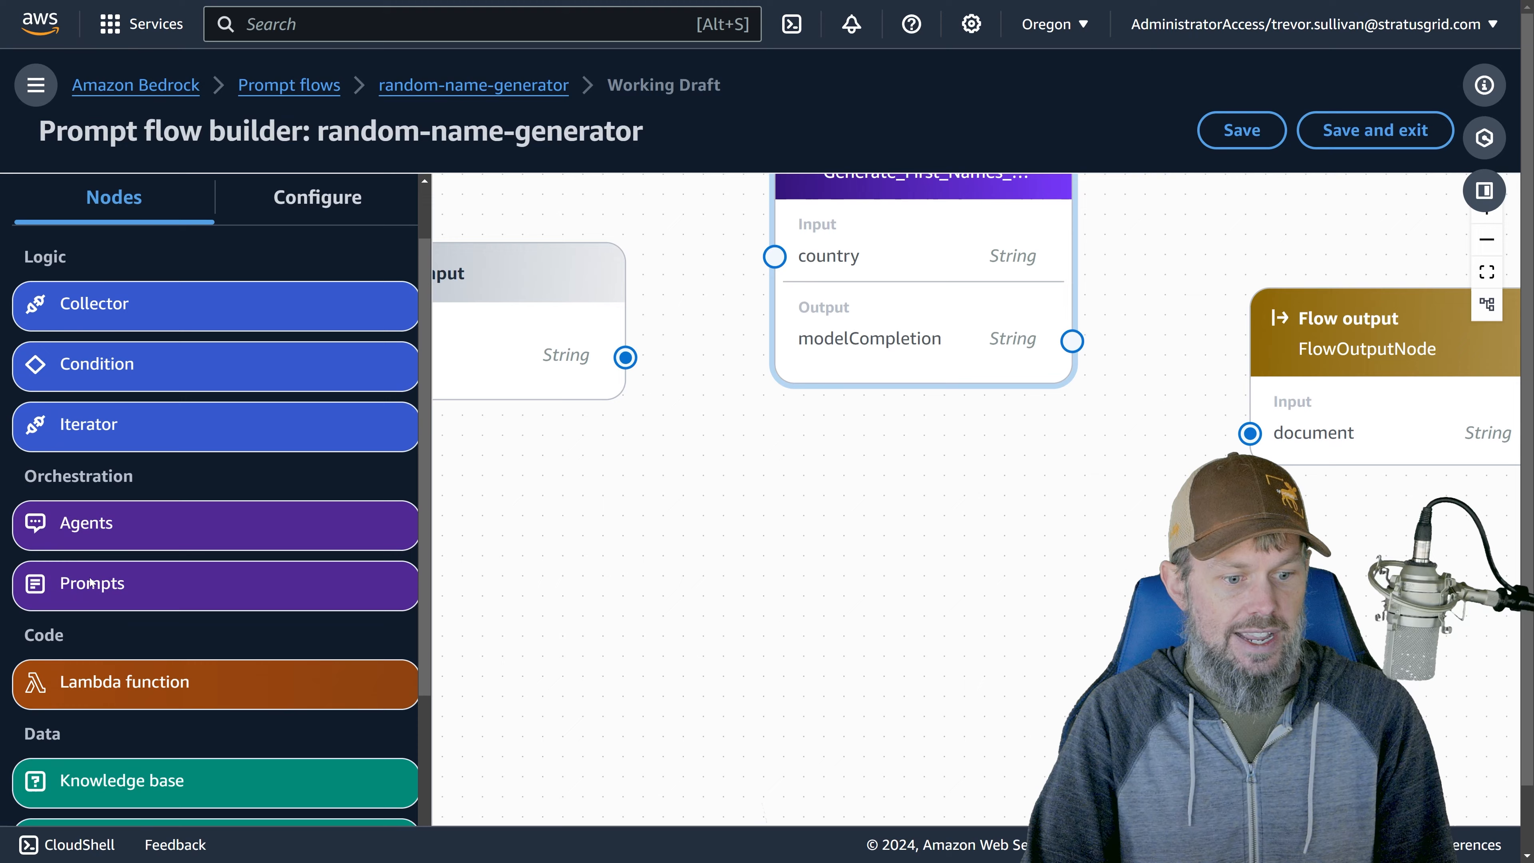
left_click_drag(92, 583, 880, 557)
left_click_drag(687, 619, 626, 618)
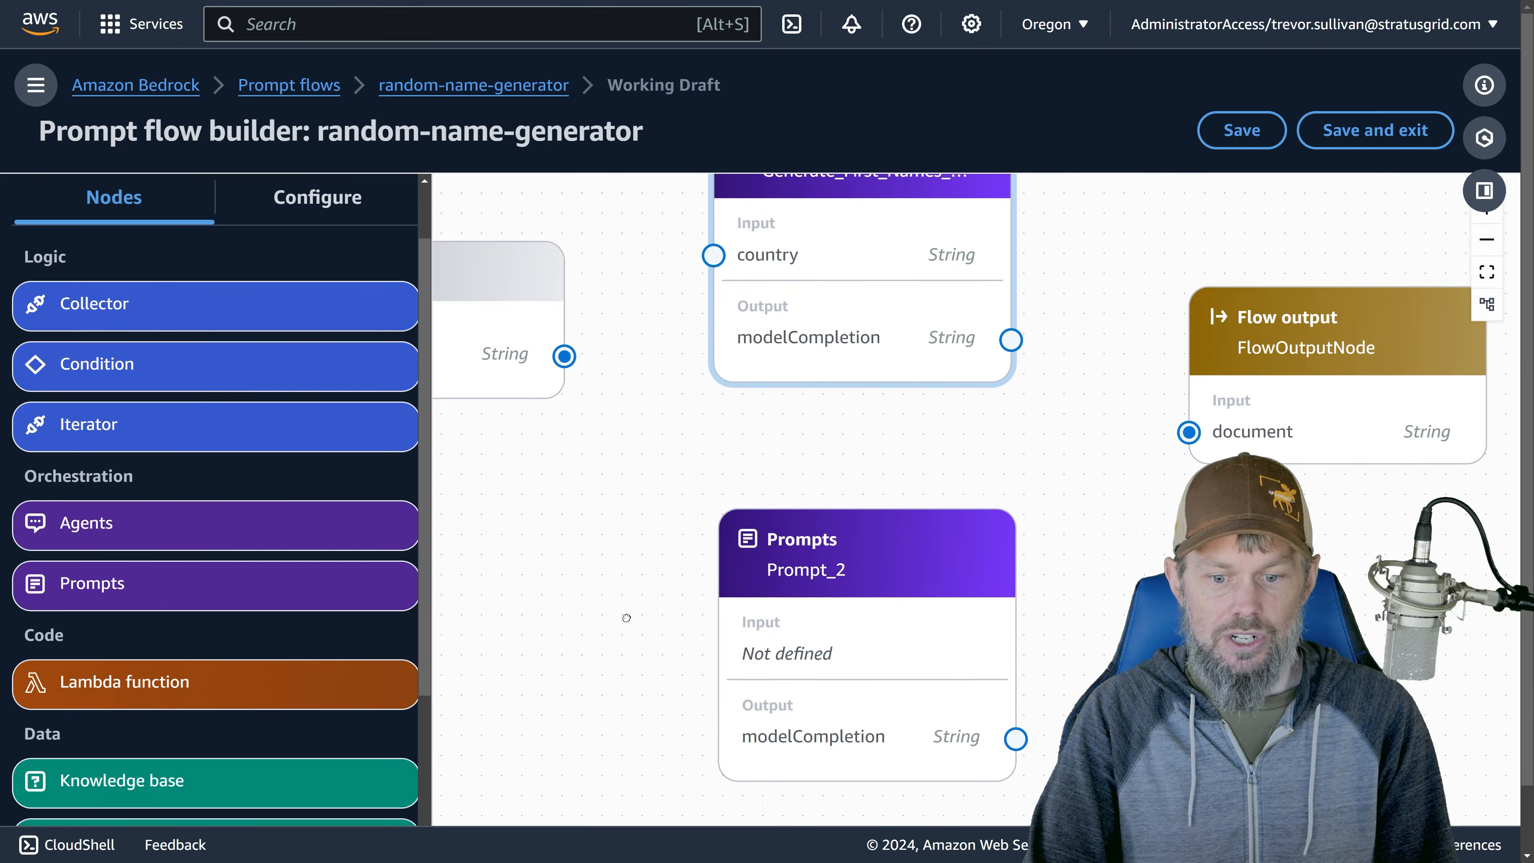
Shift the new Prompts node slightly up and left, and rename it as Generate_Last_Names_JSON
left_click(847, 570)
left_click_drag(804, 569, 687, 519)
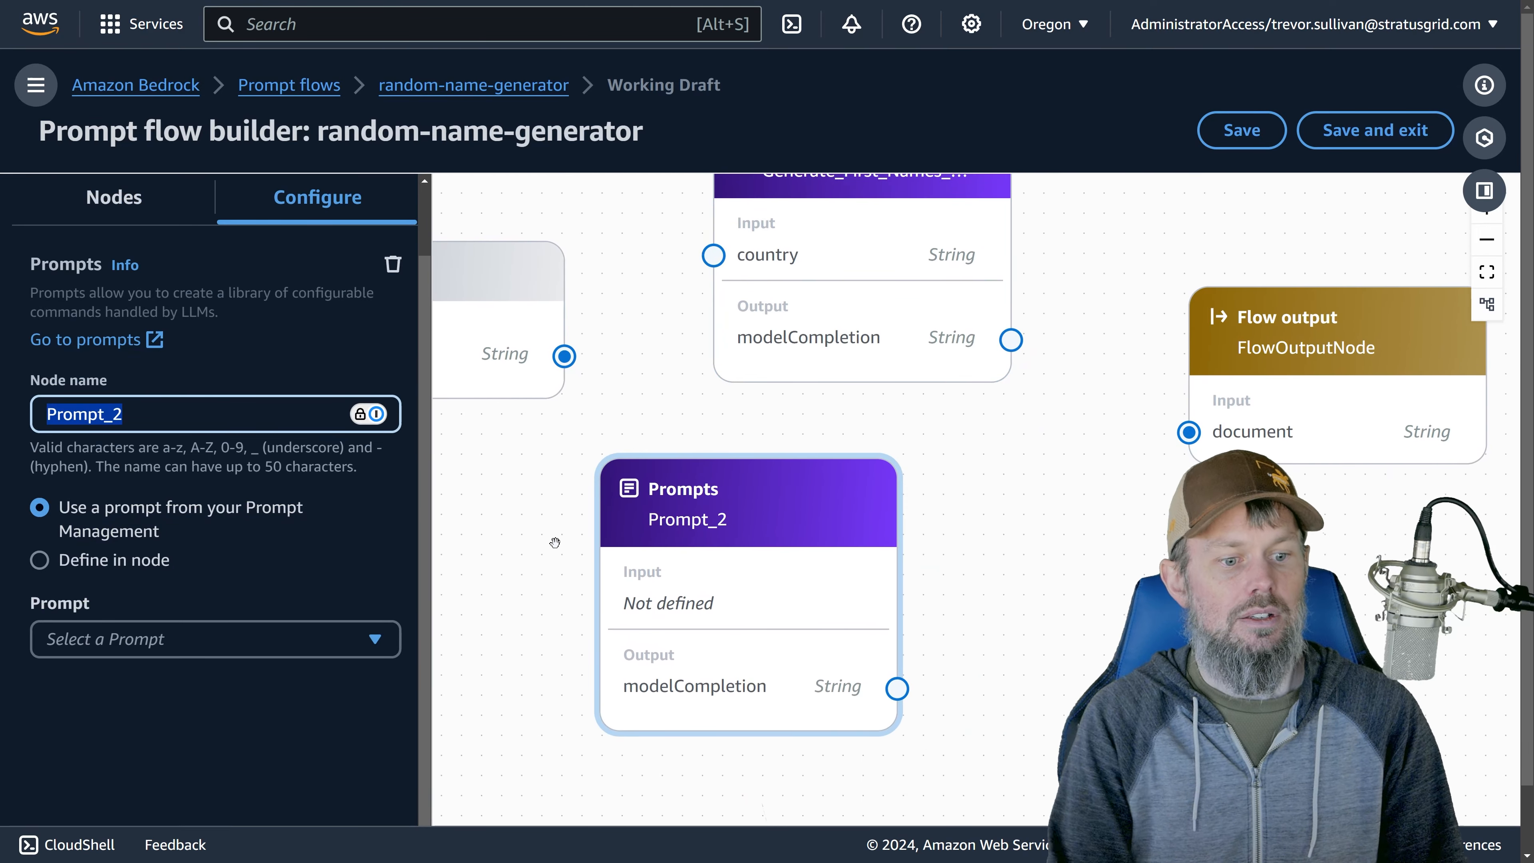
type("Generate_Last_N")
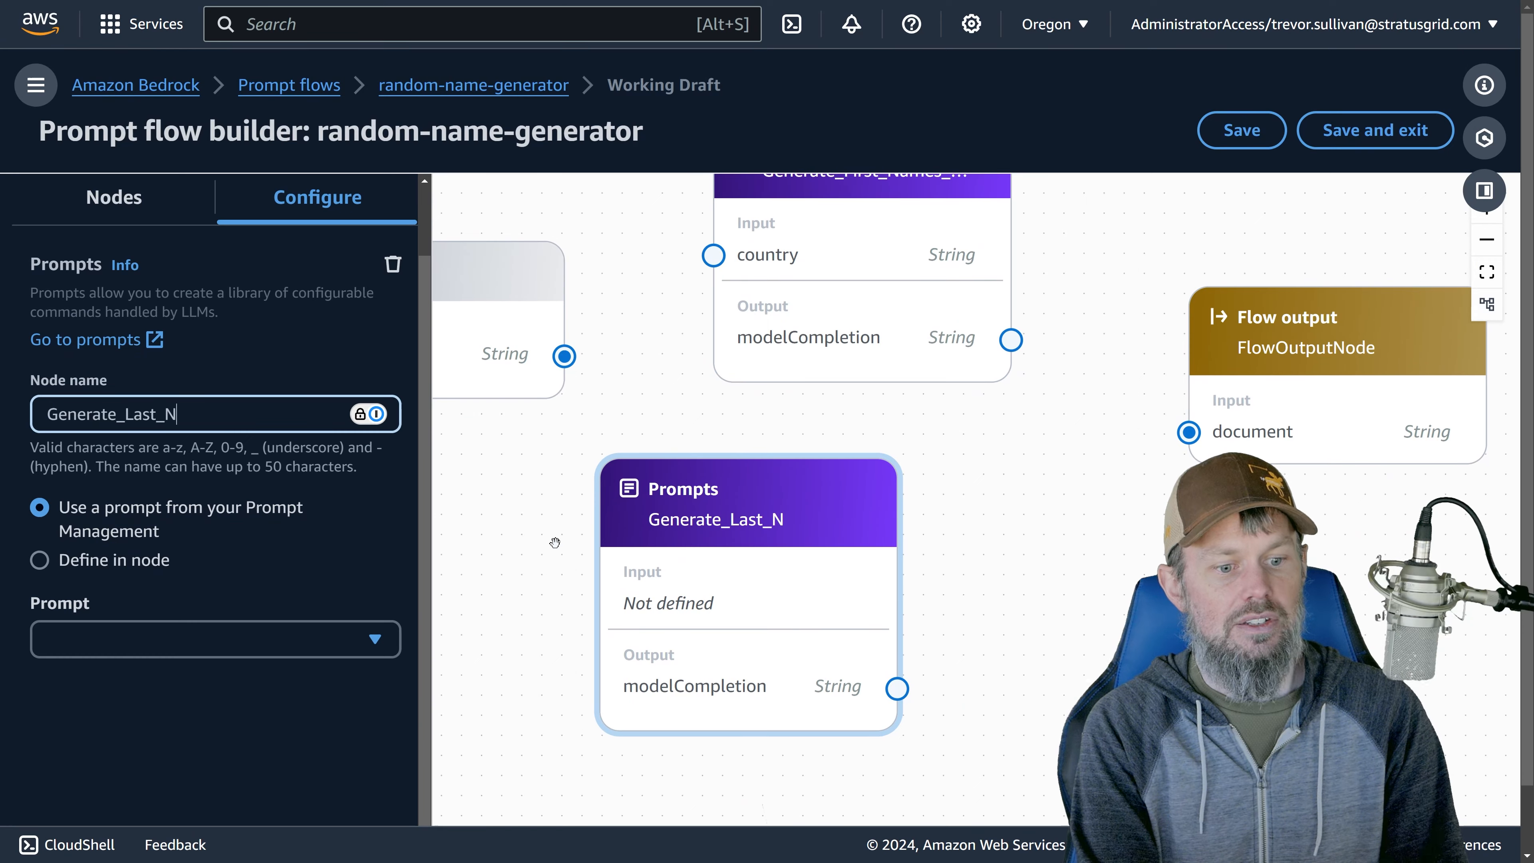
type("ames_JSON")
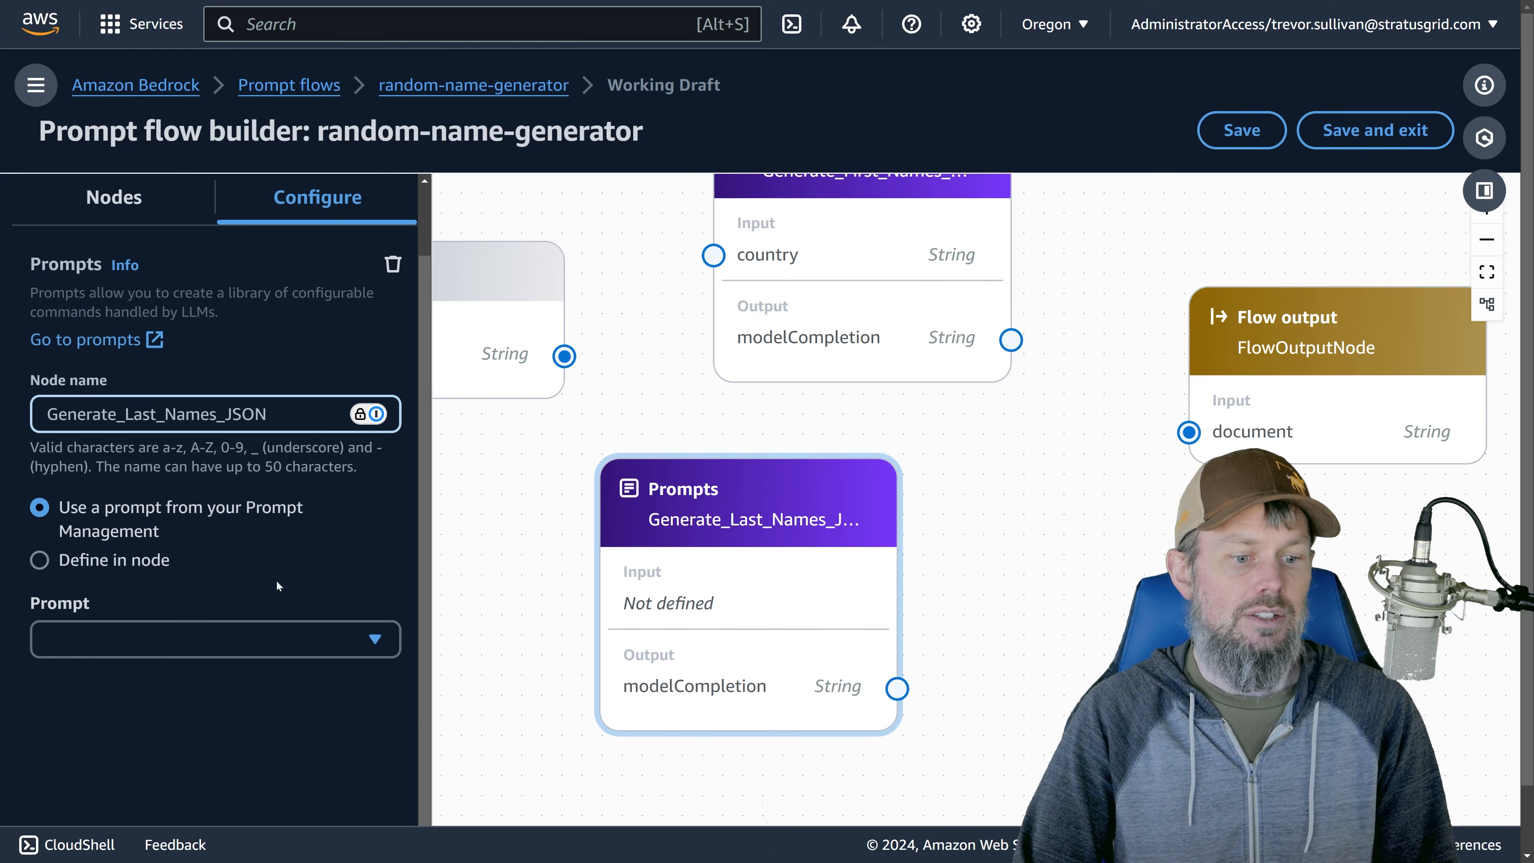
Set the last-names node's prompt source to Define in node and paste the copied first-names text as its message
left_click(124, 562)
scroll(126, 568, "down", 4)
left_click(137, 543)
key("ctrl+v")
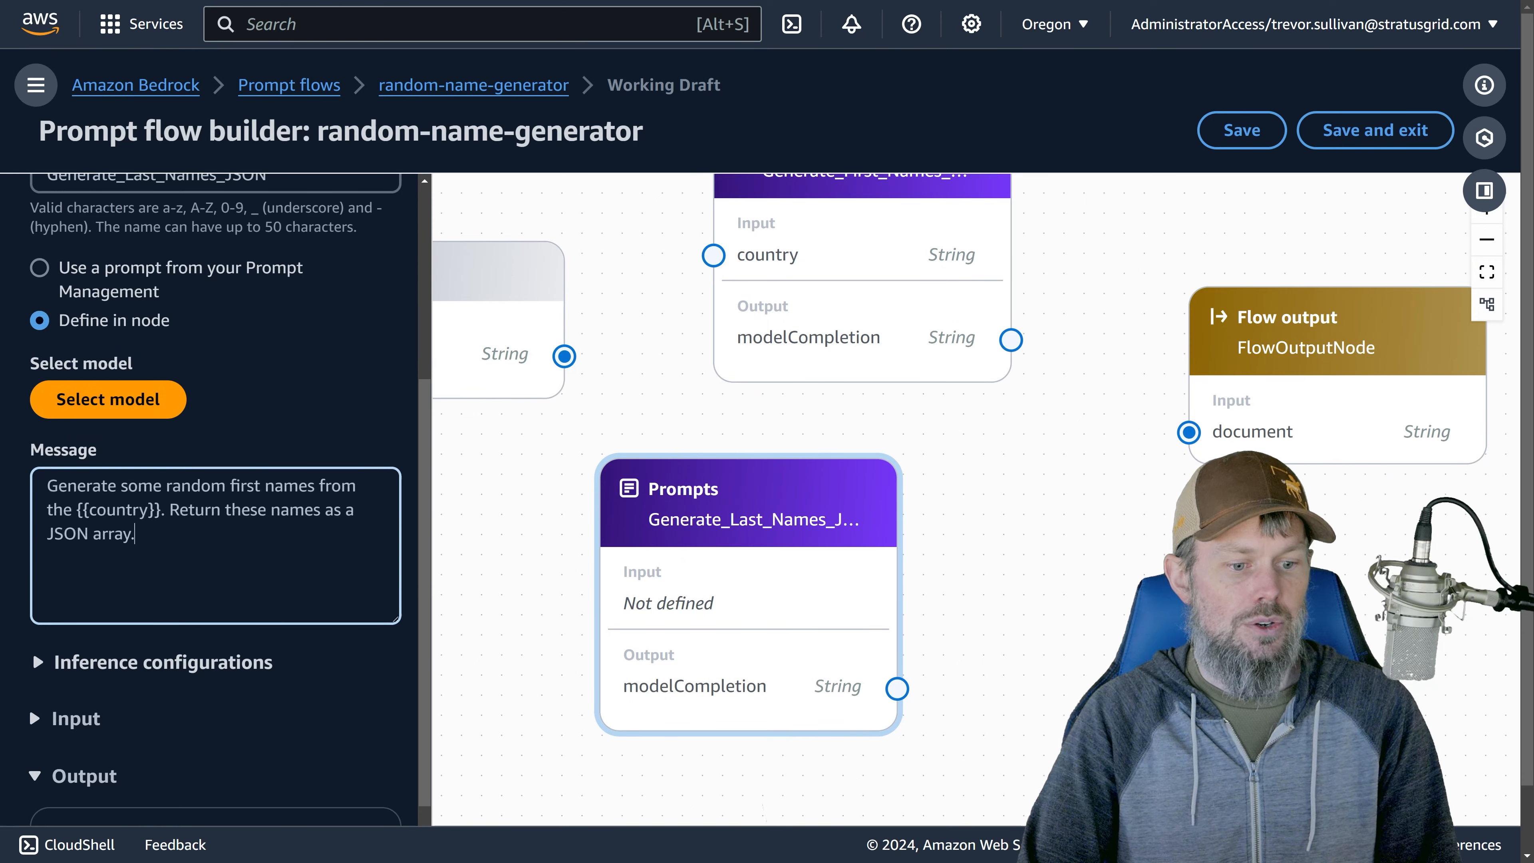
Change "first" to "last" in the last-names message and select Anthropic's Claude 3 Sonnet with on-demand throughput as its model
double_click(247, 485)
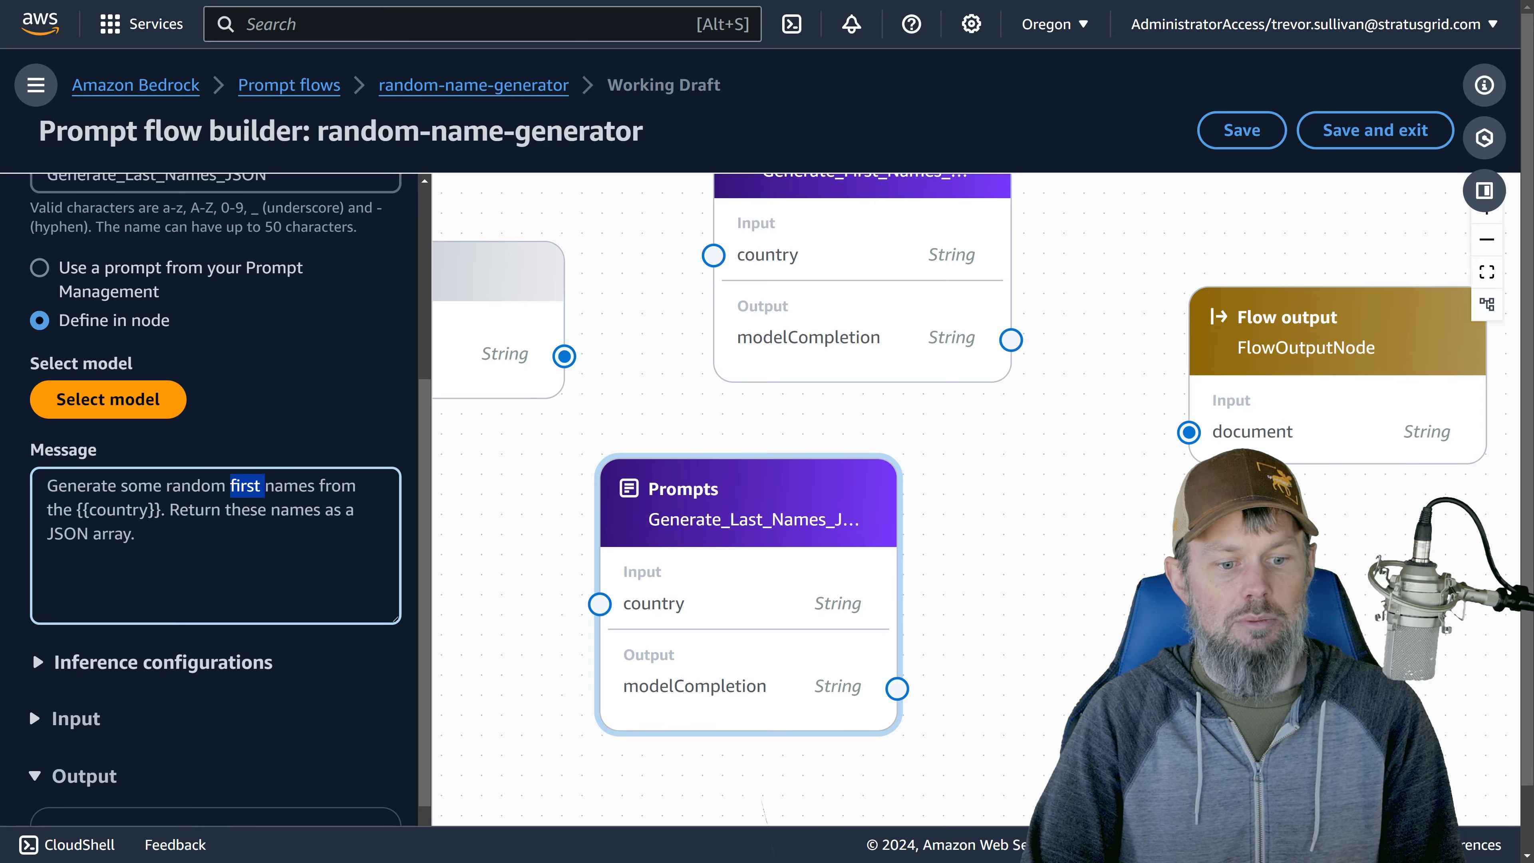
type("last")
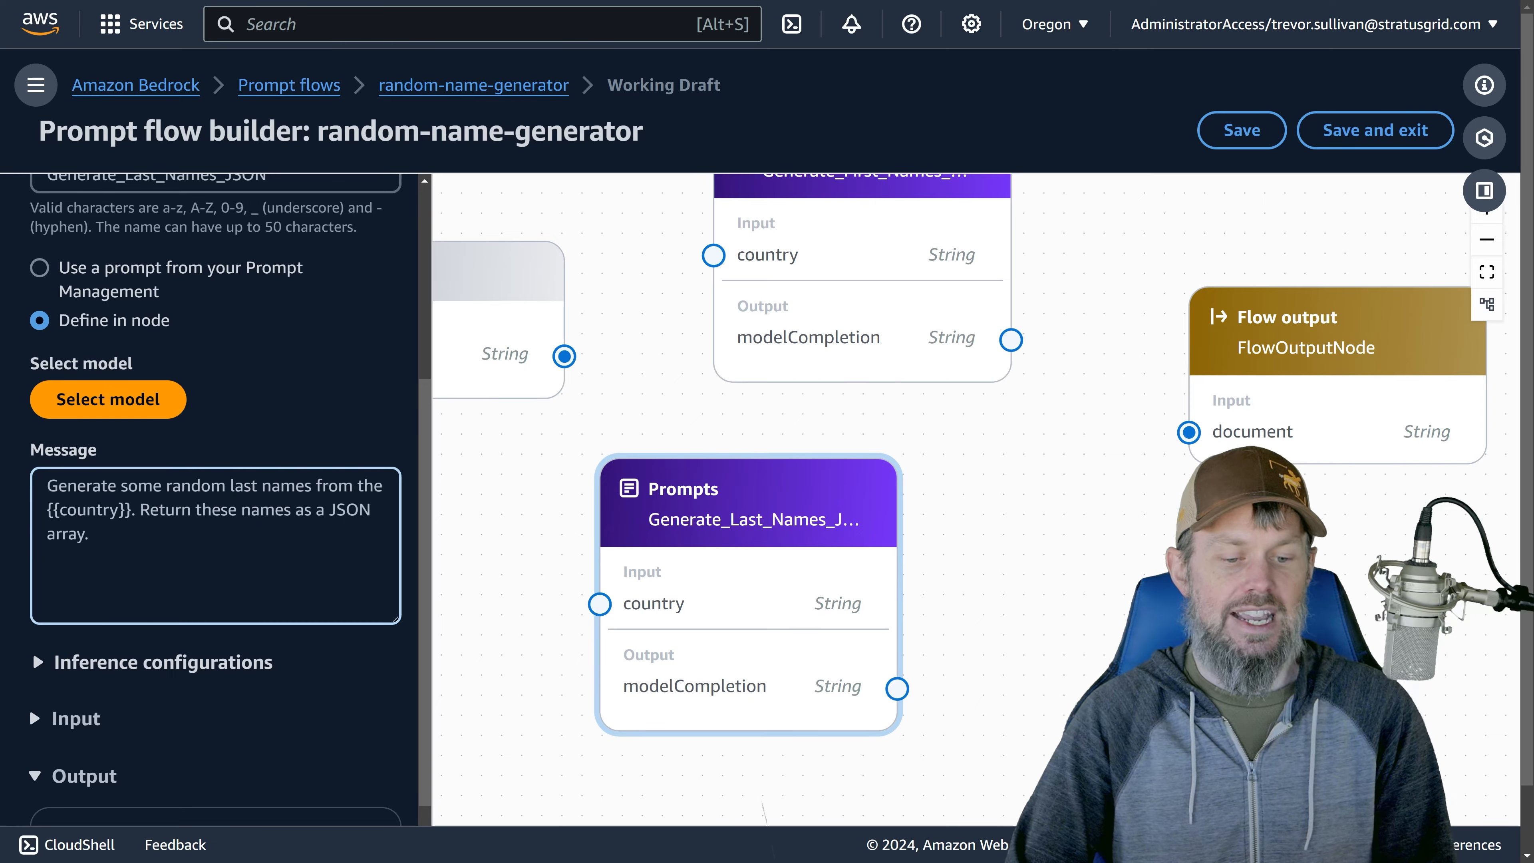
left_click(110, 410)
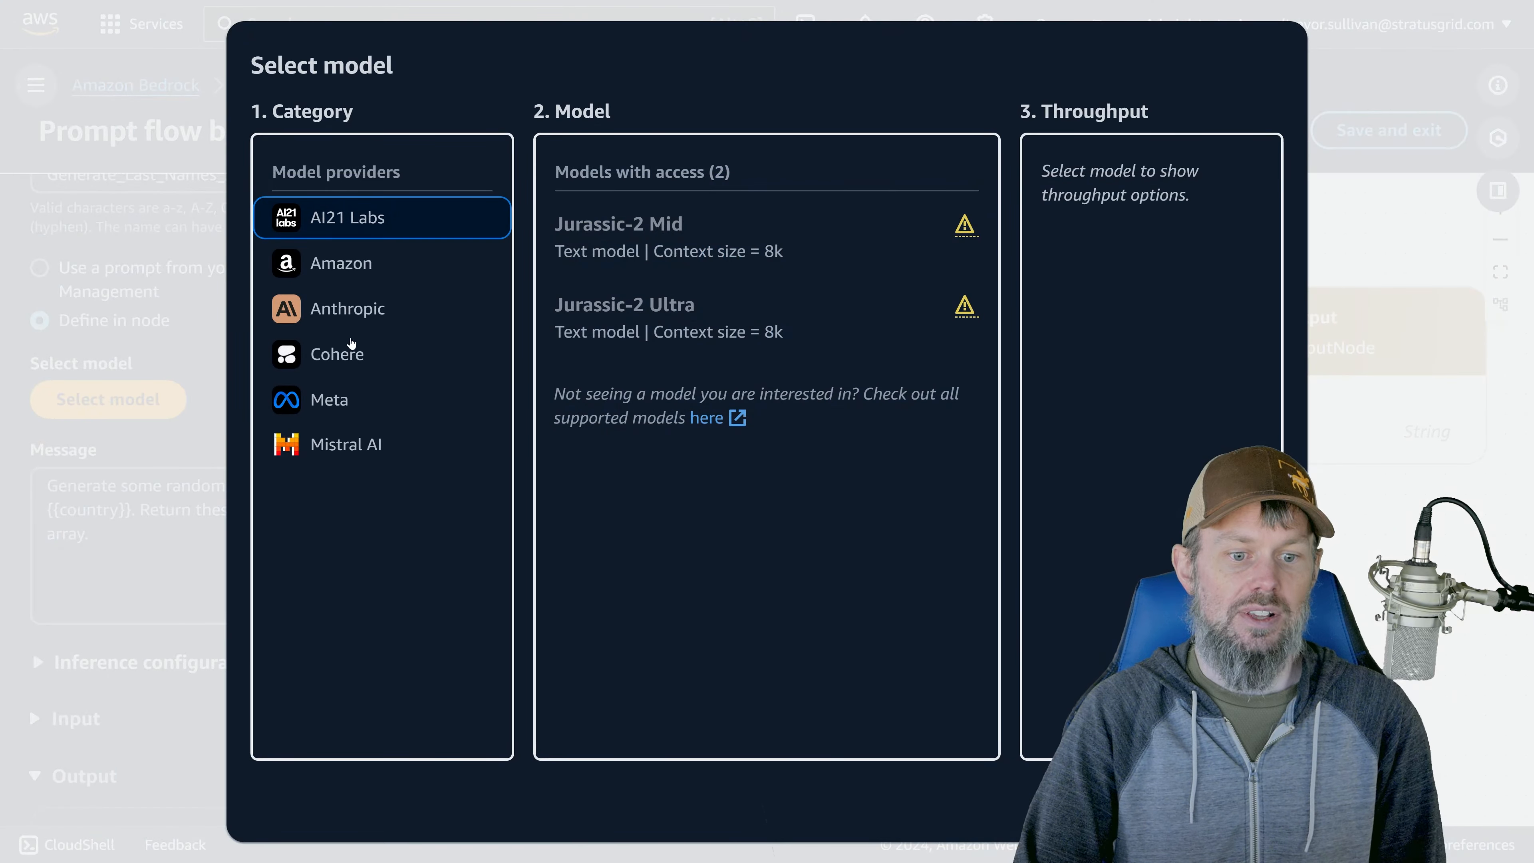
left_click(339, 311)
scroll(591, 494, "down", 2)
left_click(596, 312)
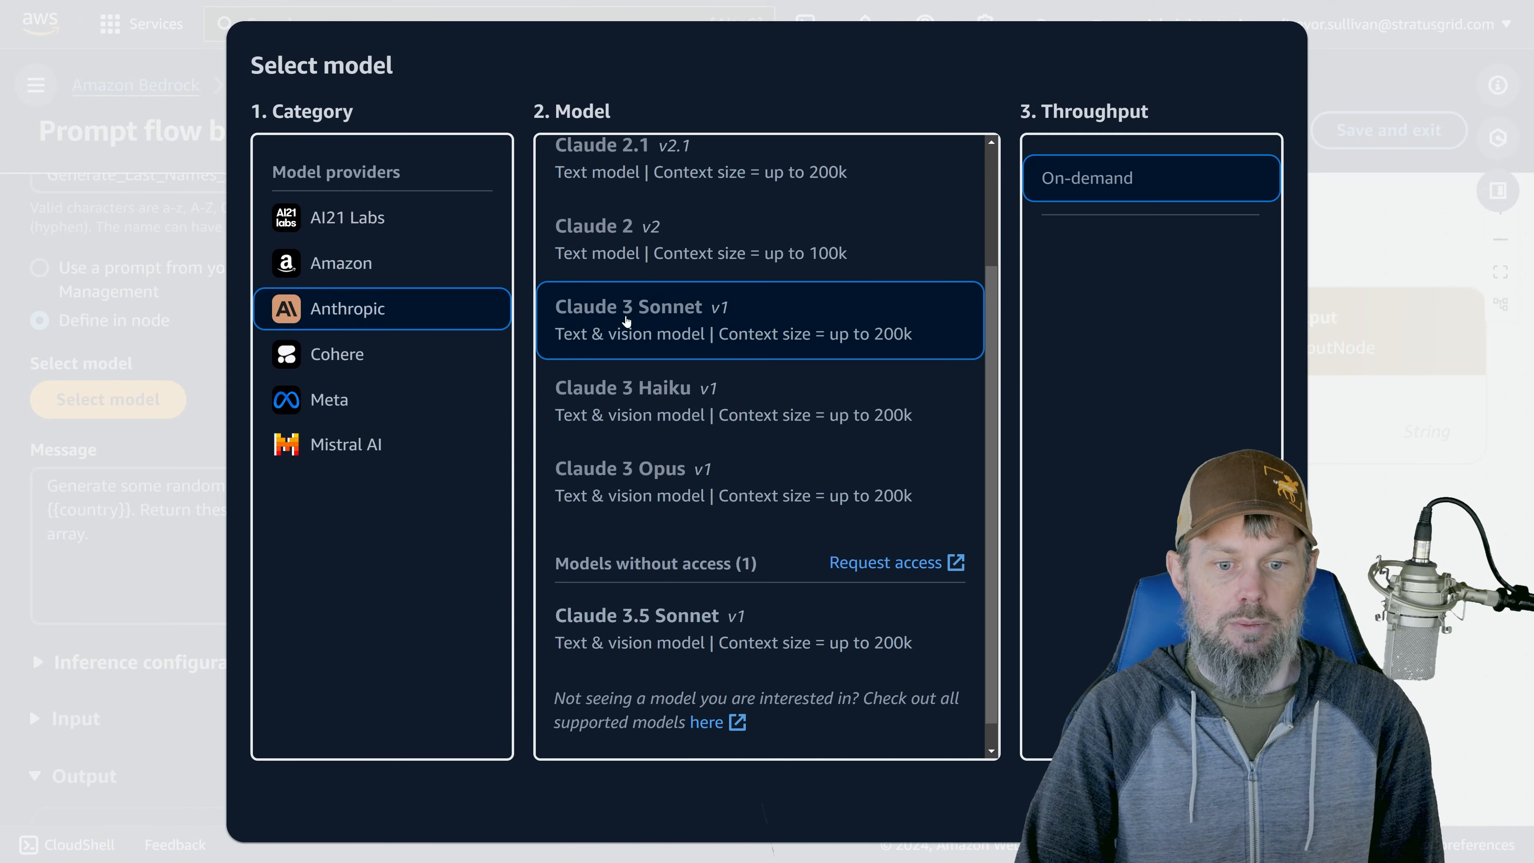
left_click(1242, 801)
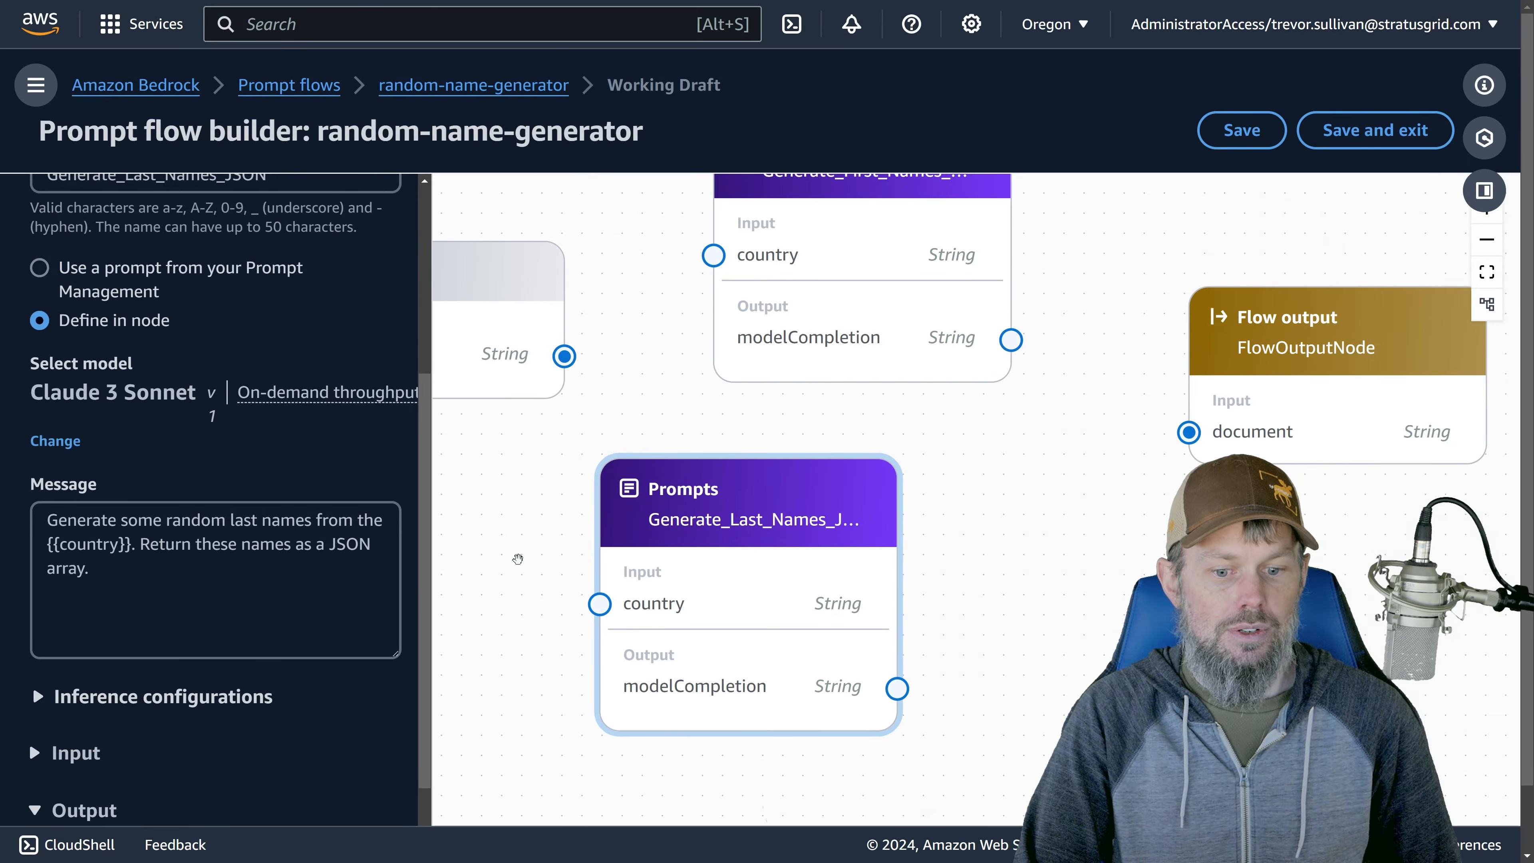
Position the Generate_Last_Names_JSON node beneath the first-names node and collapse the builder's side pane to free canvas space
left_click_drag(724, 572, 859, 583)
left_click_drag(690, 495, 683, 580)
left_click(776, 378)
scroll(741, 511, "down", 2)
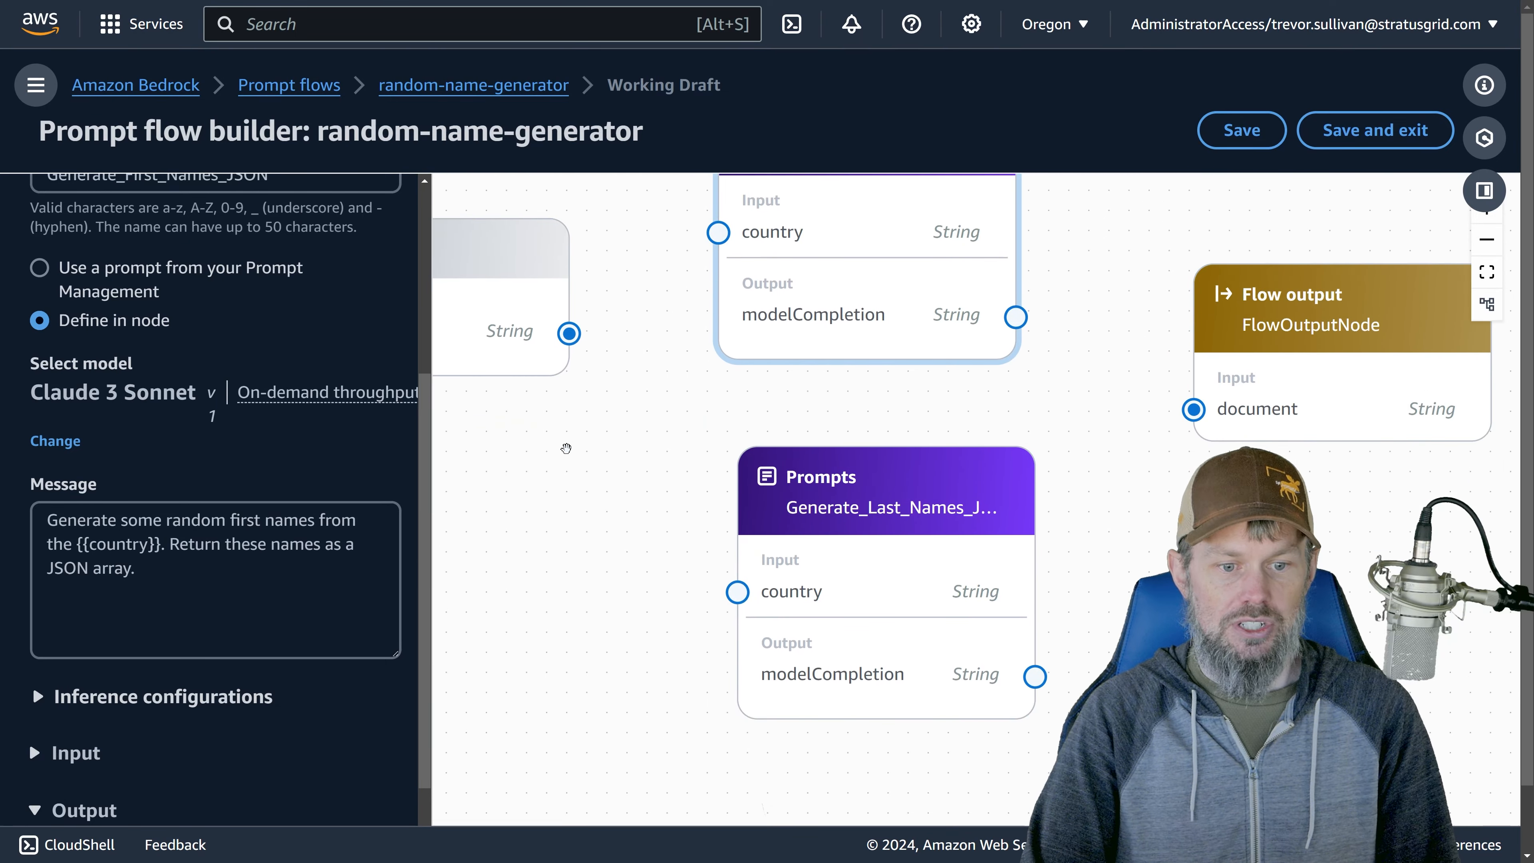
scroll(337, 328, "up", 5)
left_click(391, 211)
left_click_drag(253, 487, 456, 360)
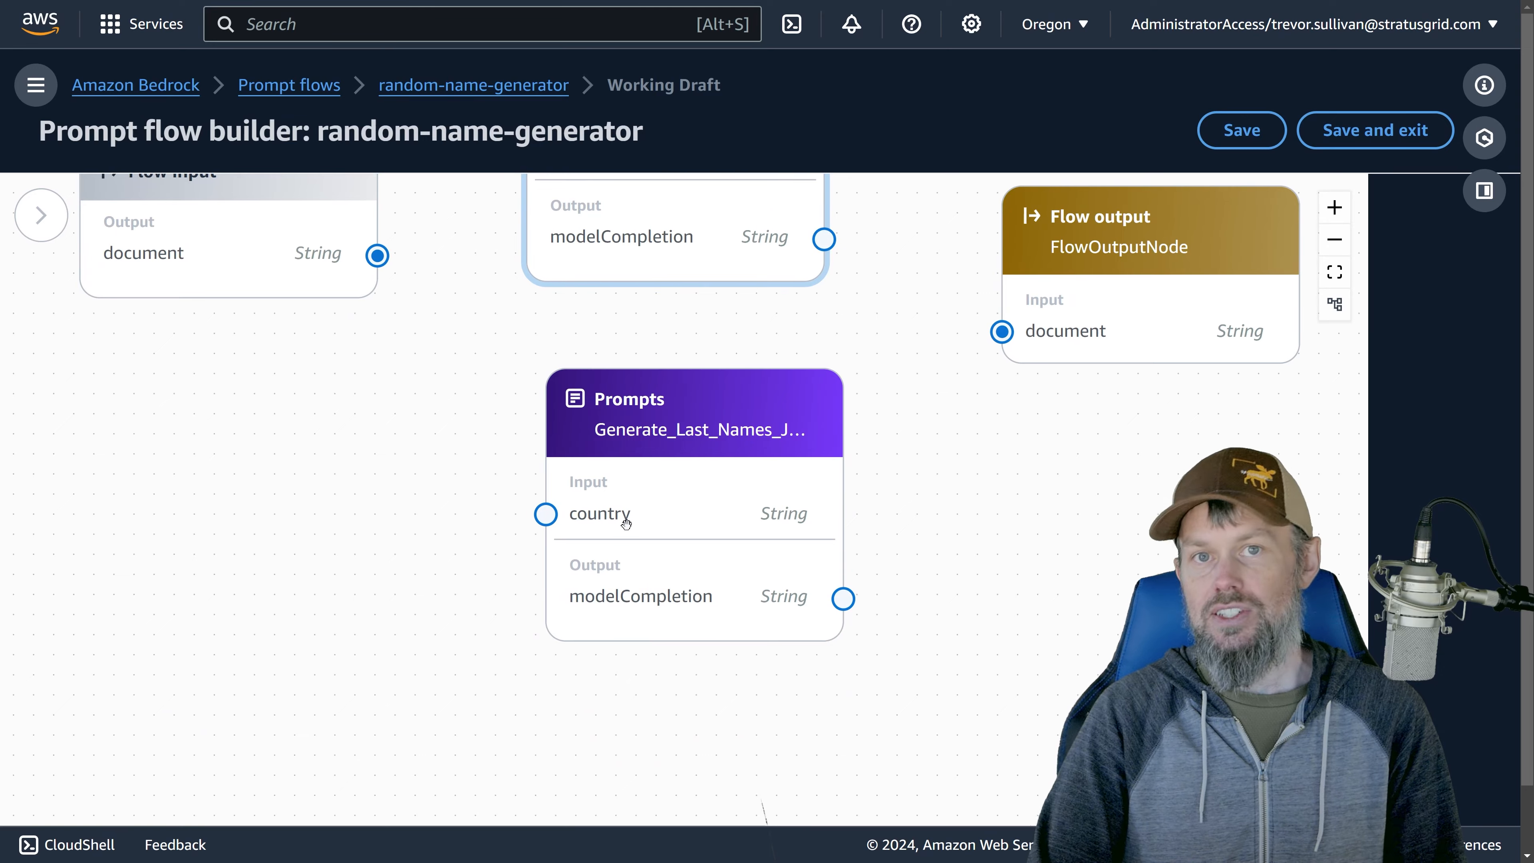
left_click_drag(730, 511, 683, 512)
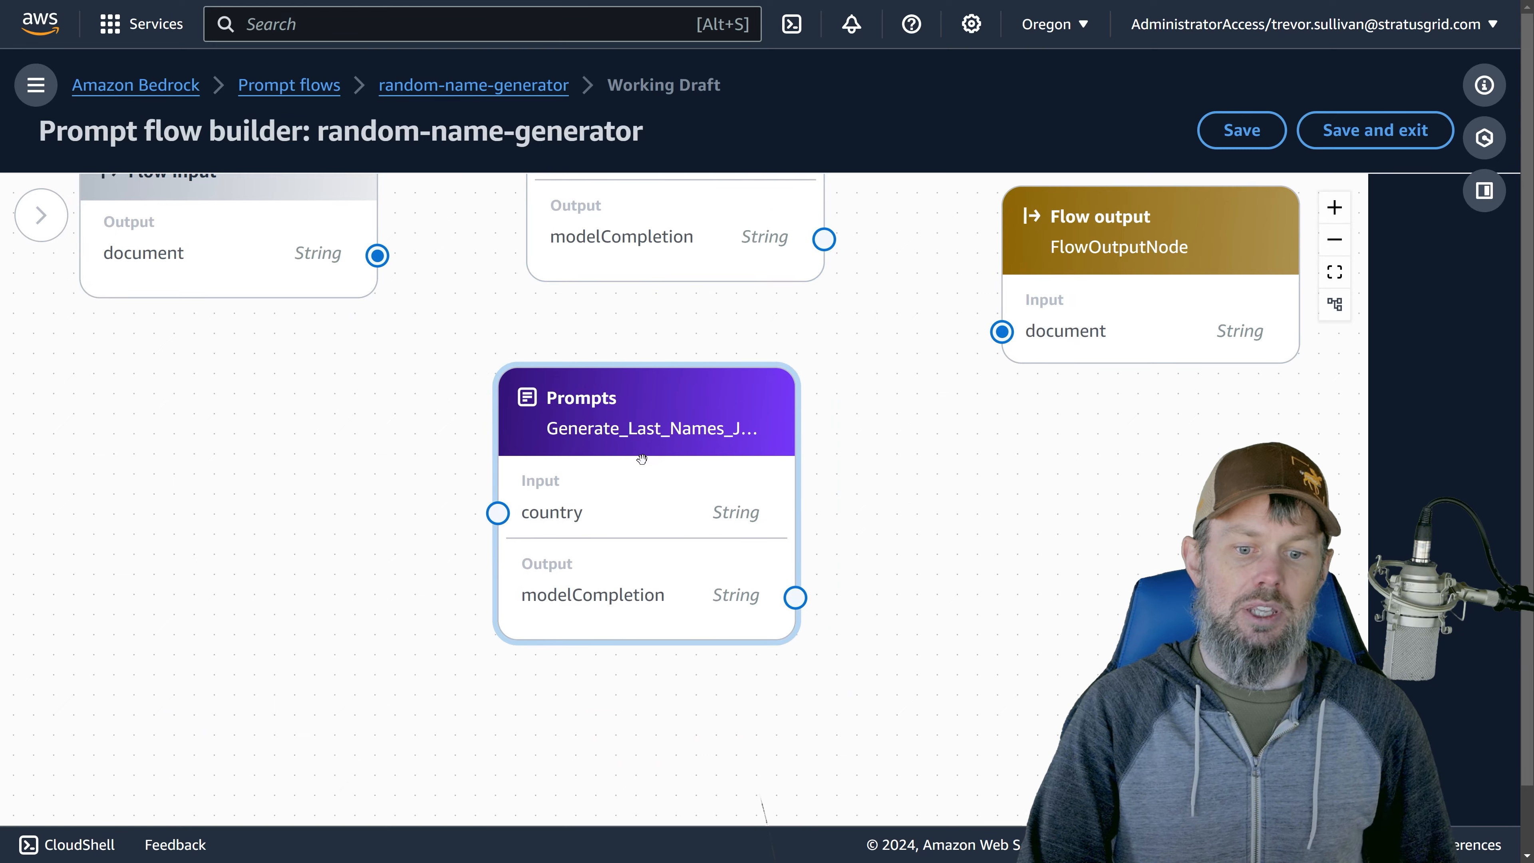
left_click_drag(386, 394, 365, 506)
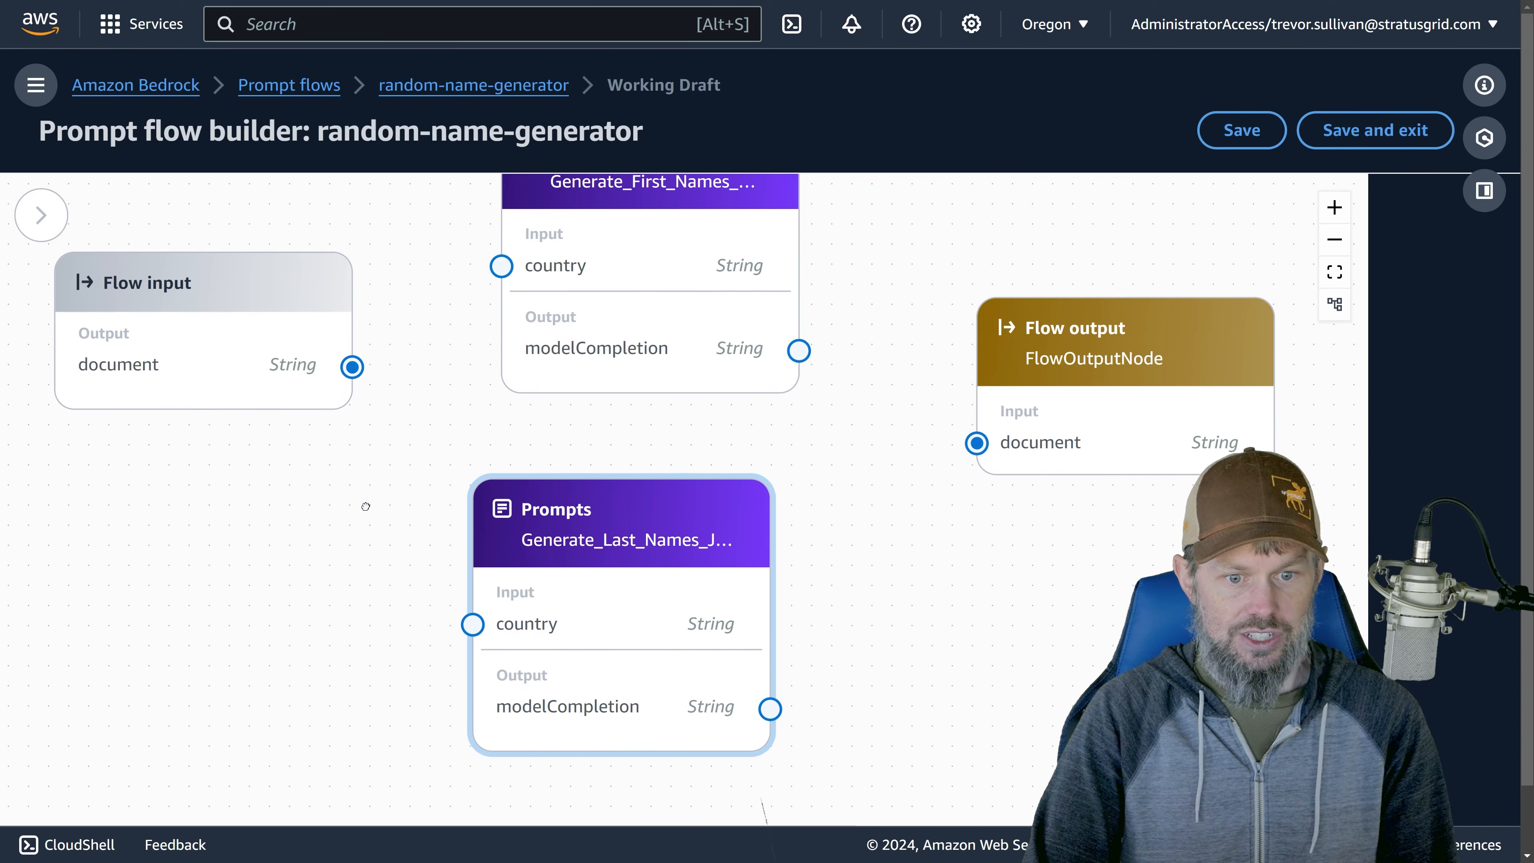
Connect the Flow input's document output to the country inputs of both the first-names and last-names nodes
left_click(134, 305)
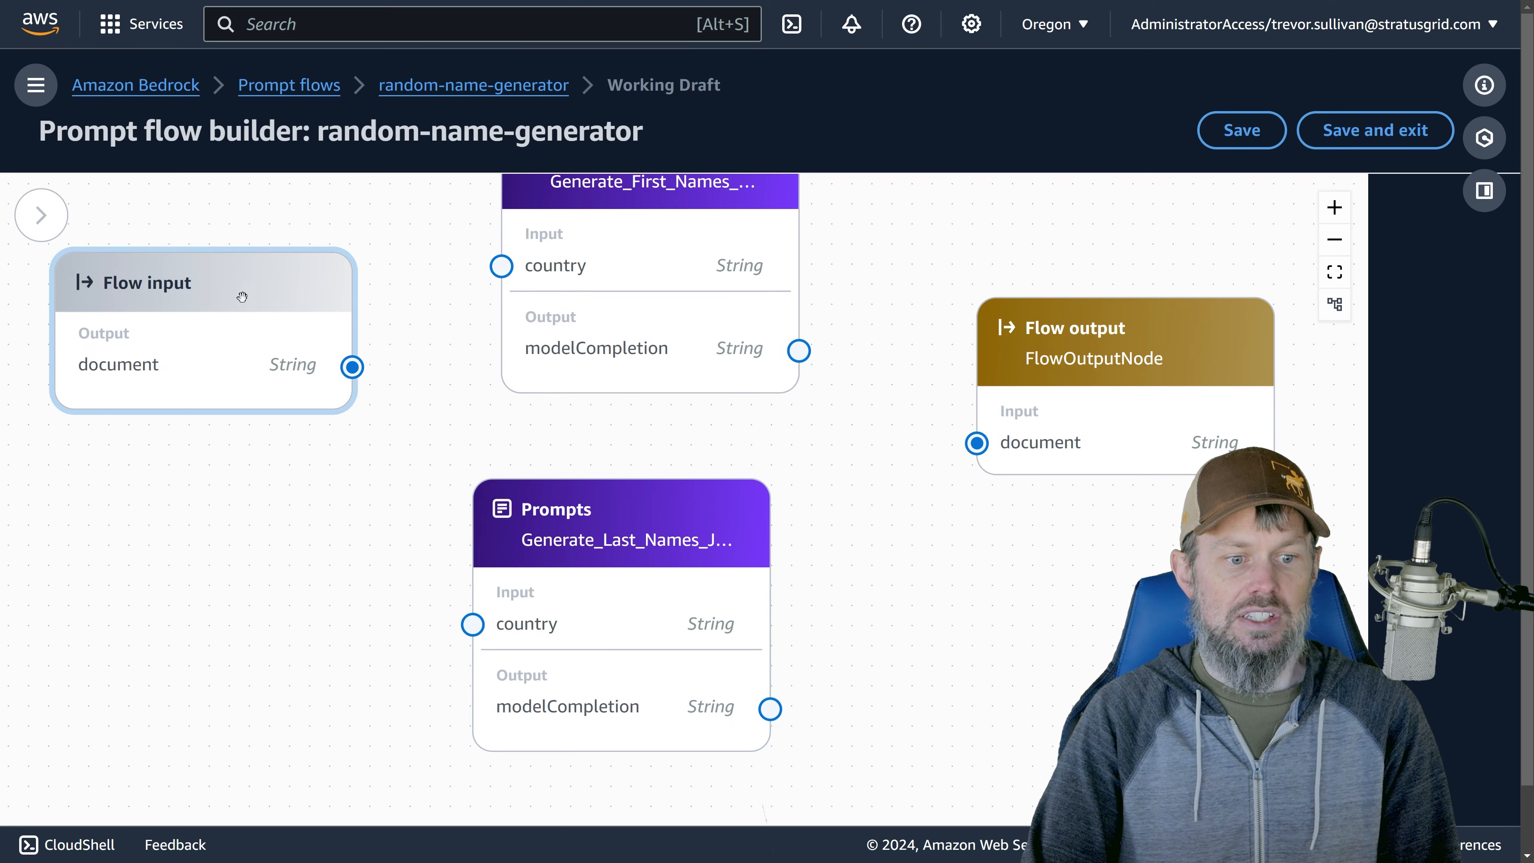
left_click_drag(423, 338, 500, 265)
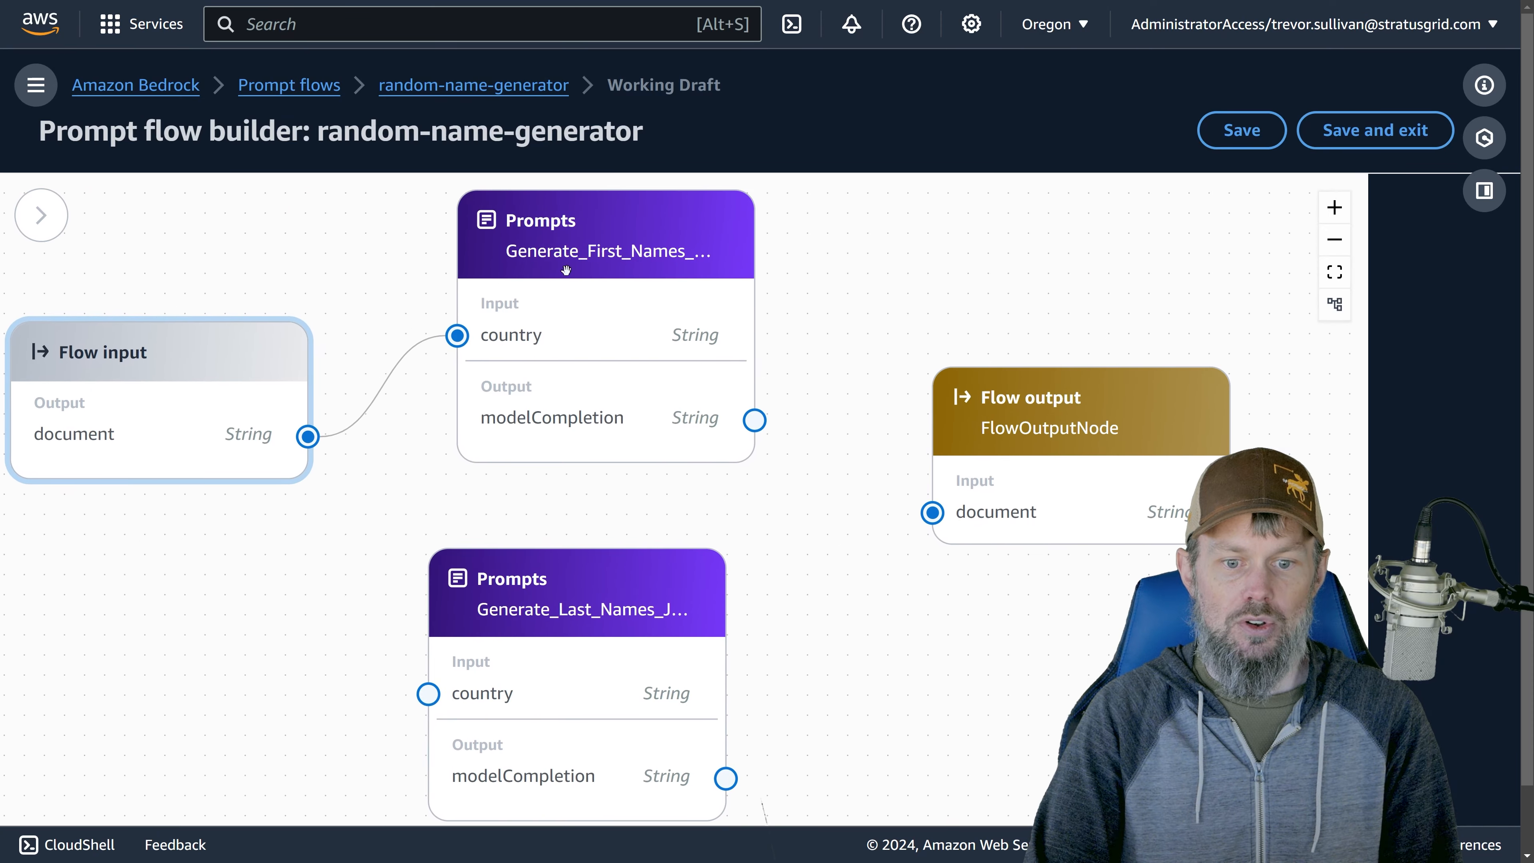
scroll(336, 392, "down", 3)
left_click_drag(291, 330, 415, 595)
scroll(332, 590, "down", 3)
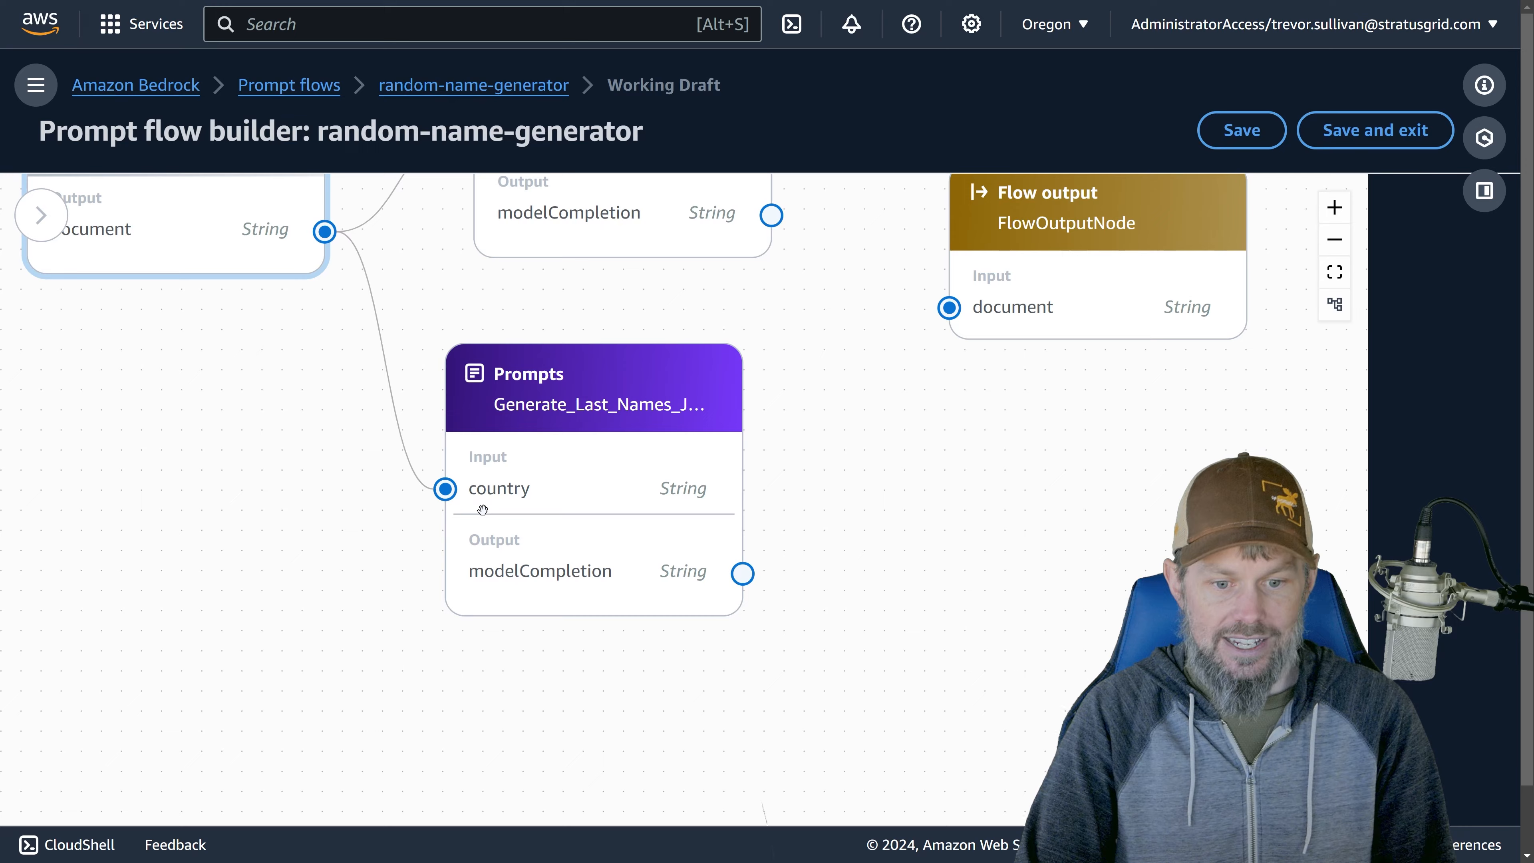
Move the Flow output node up and farther right of the first-names node
left_click_drag(862, 459, 672, 577)
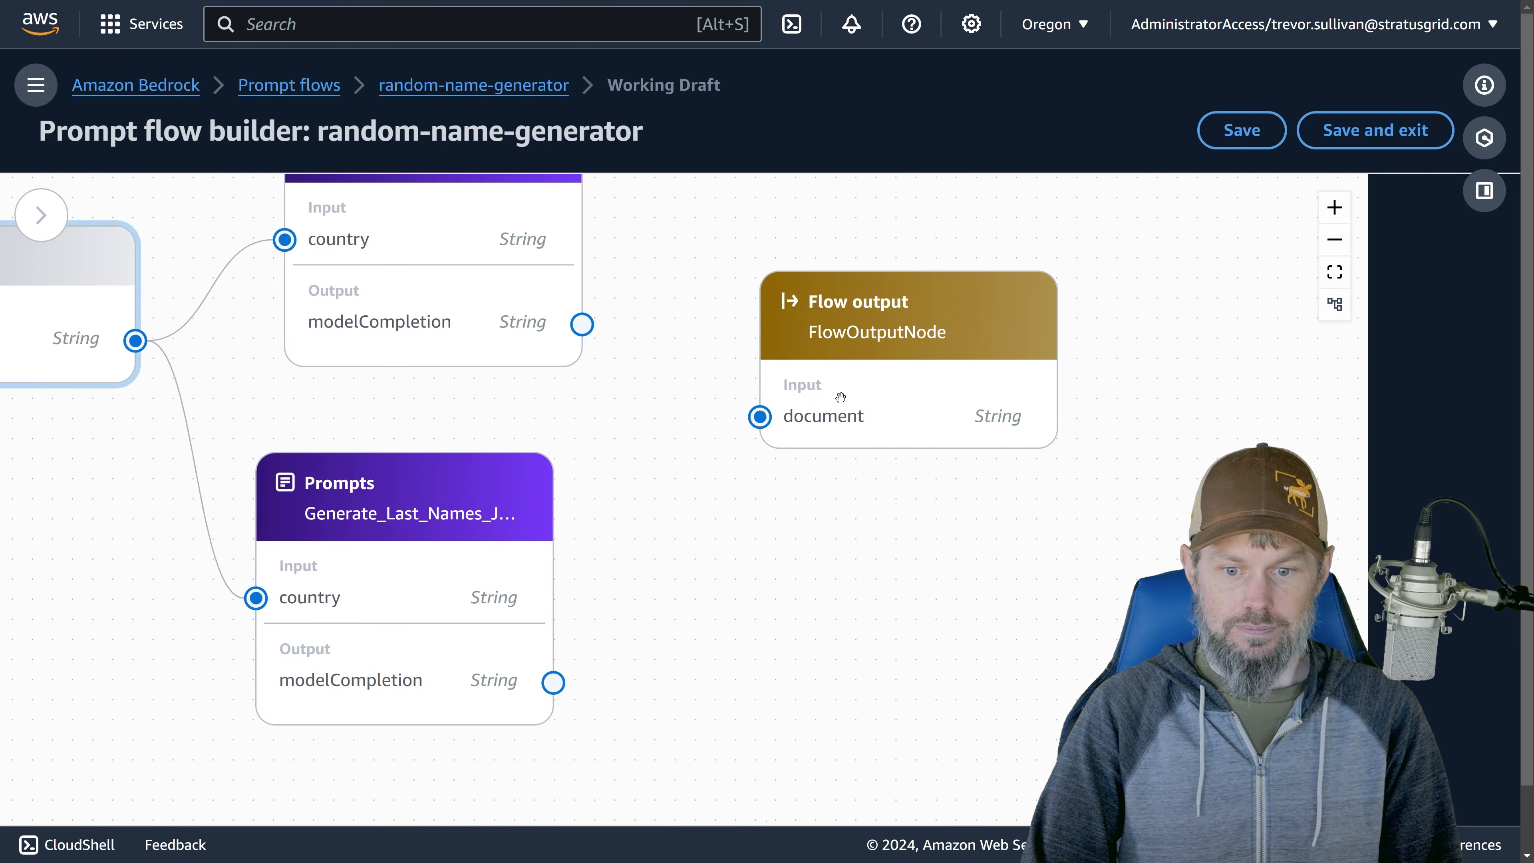
left_click_drag(839, 393, 969, 343)
left_click_drag(659, 437, 588, 497)
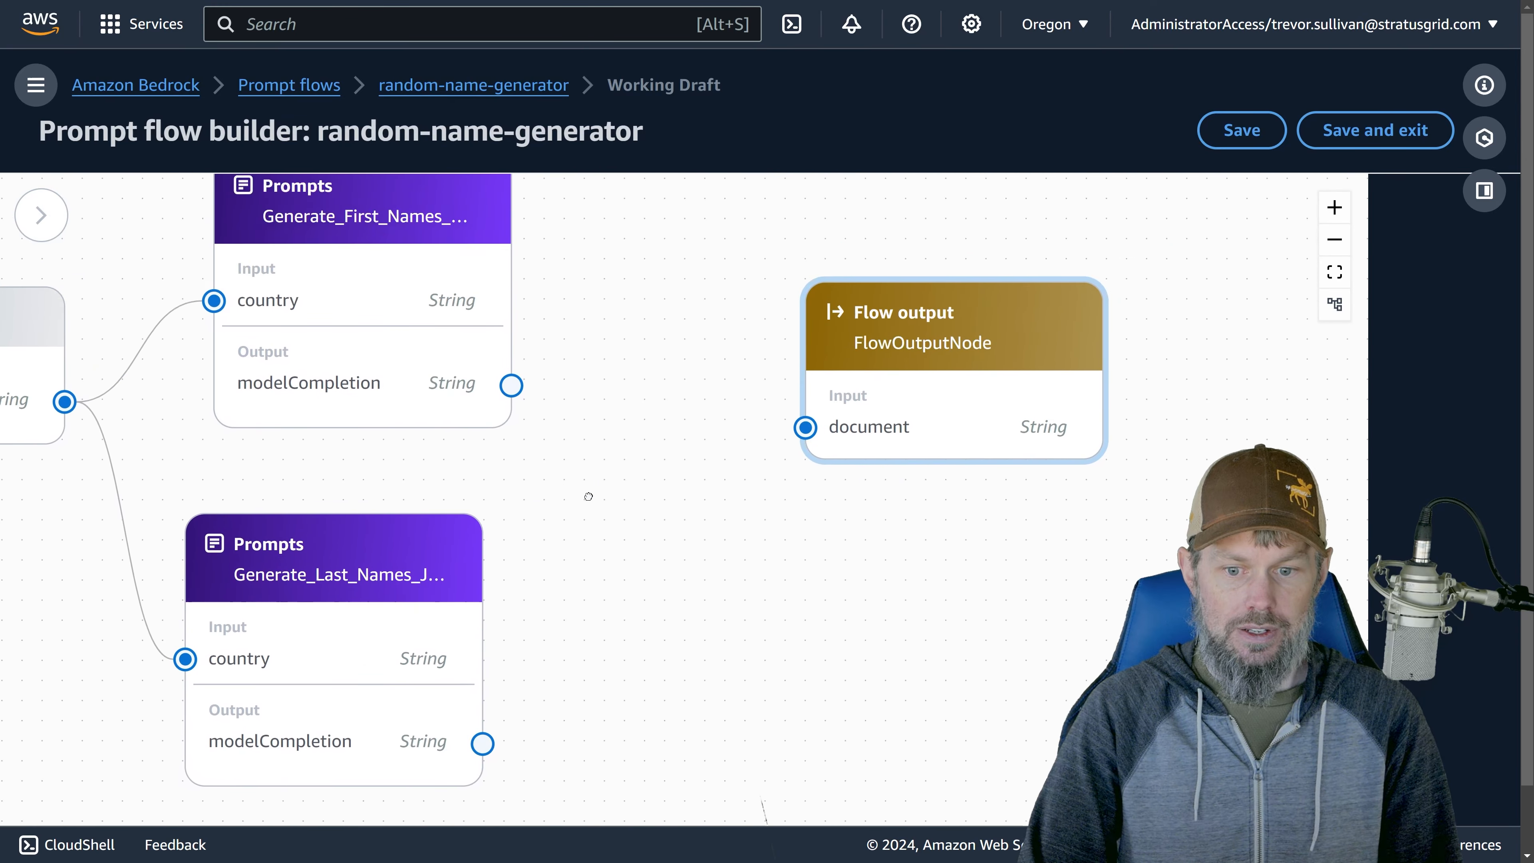
left_click_drag(960, 377, 863, 328)
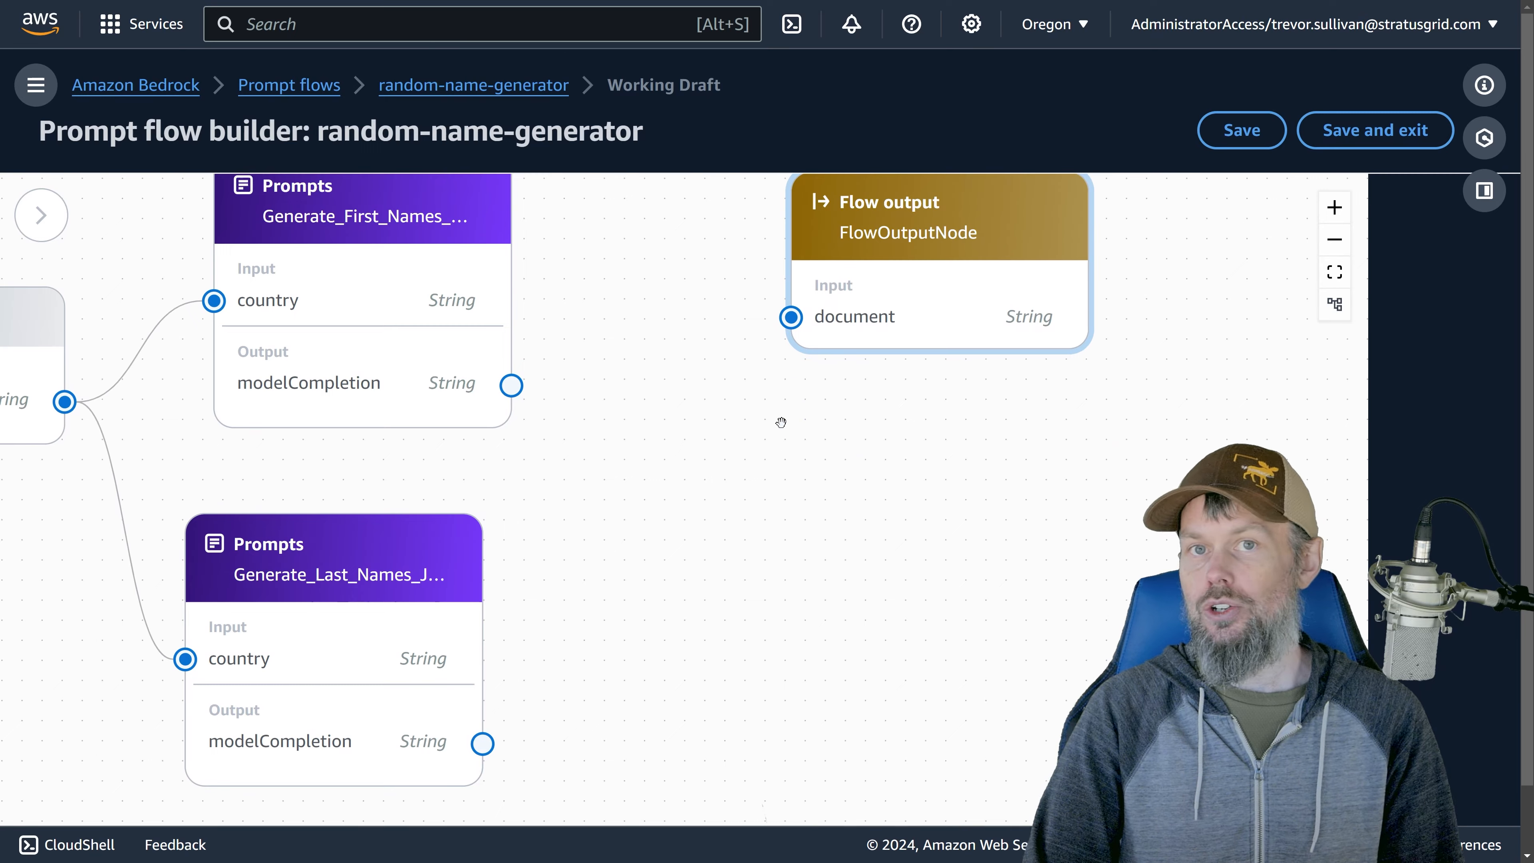
Shift the Flow output node slightly back toward the first-names node and rename it as Output_FirstName
left_click(41, 215)
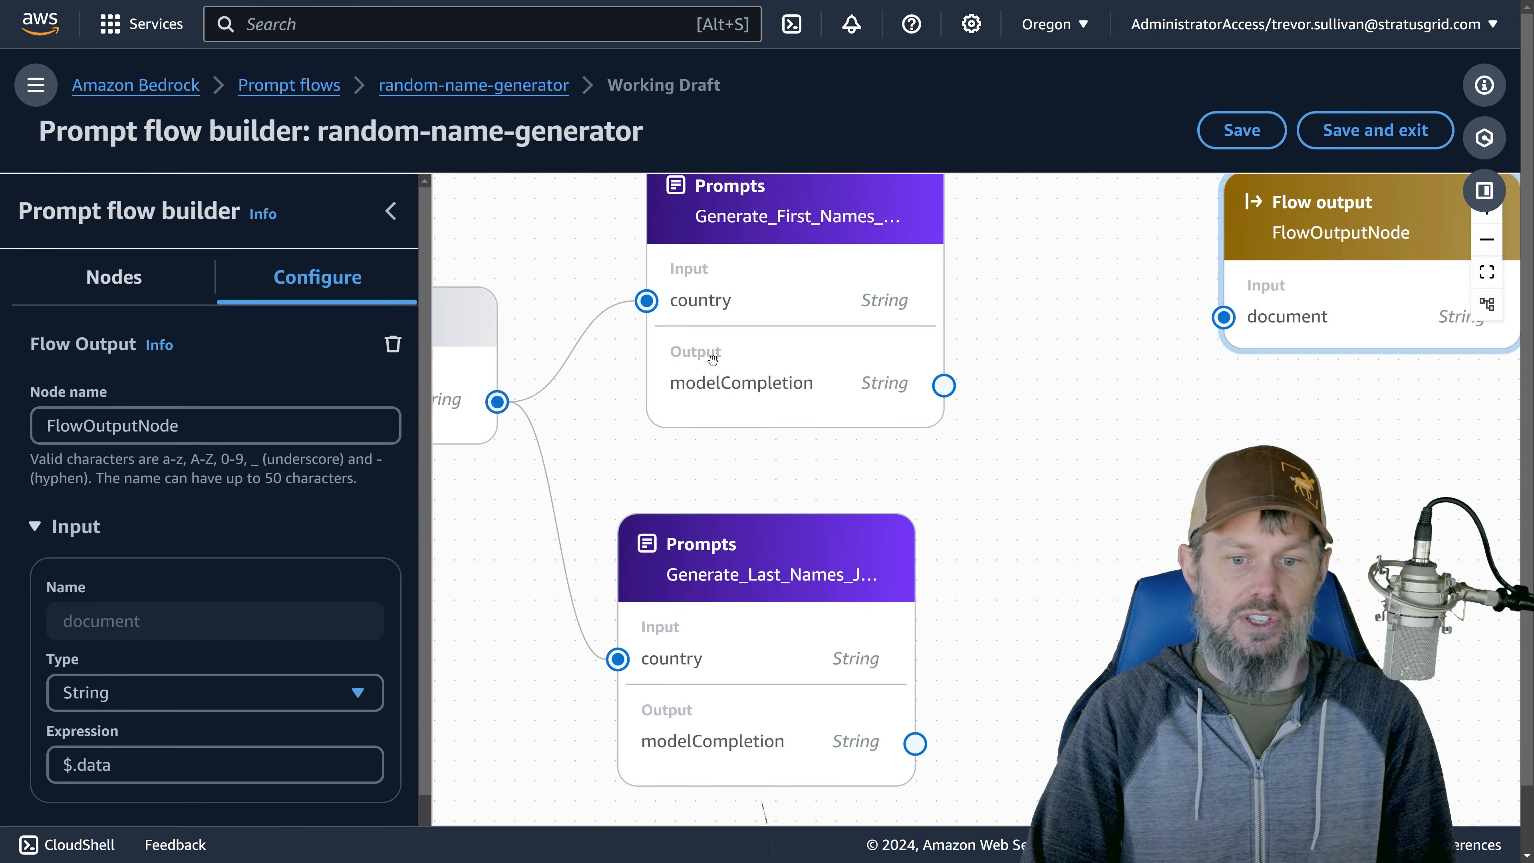
left_click(831, 244)
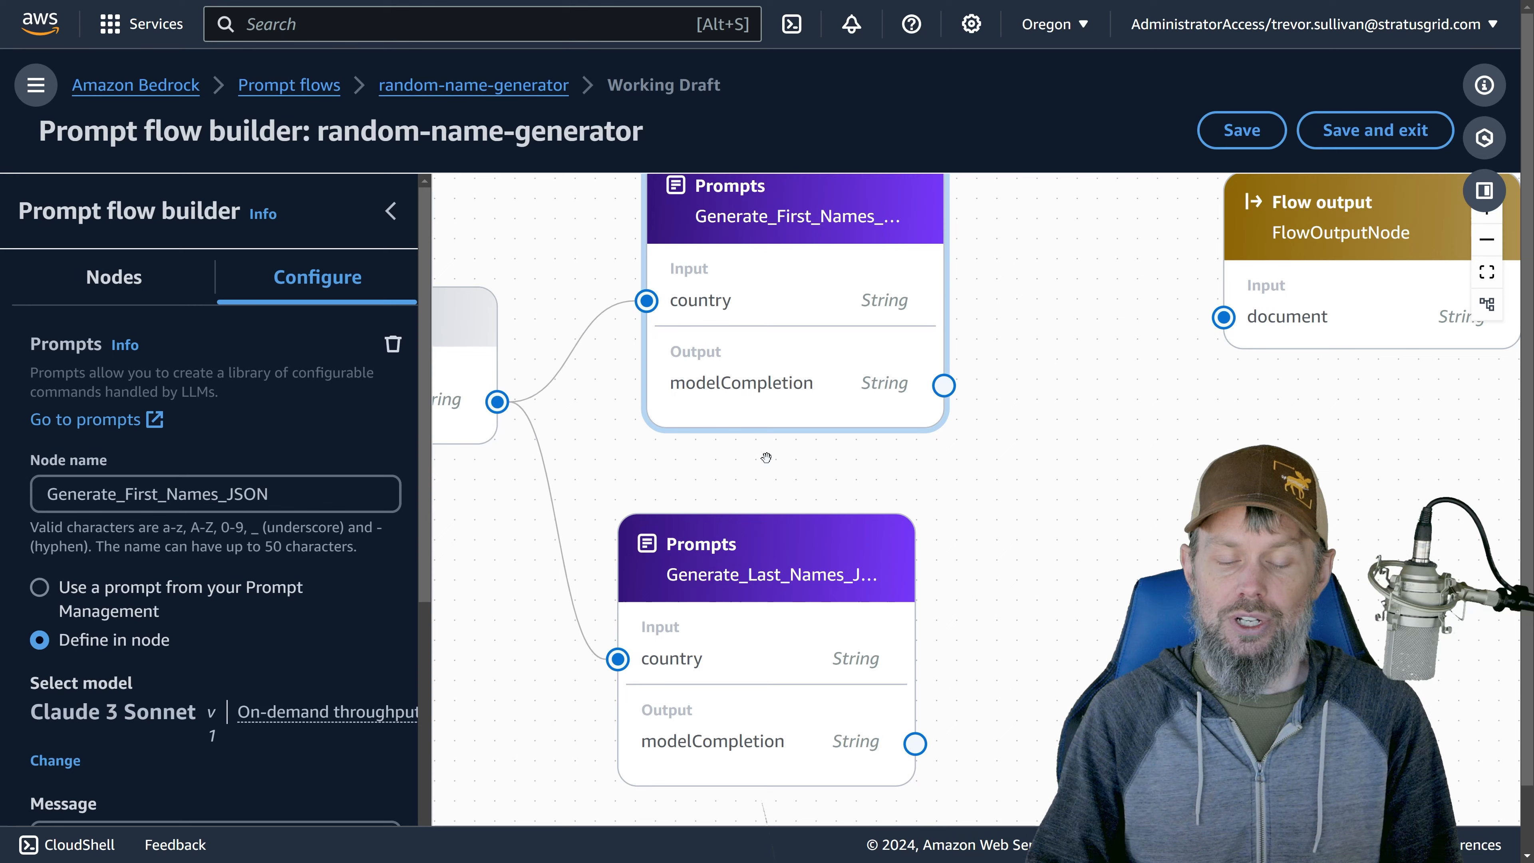
left_click_drag(1392, 263, 1265, 246)
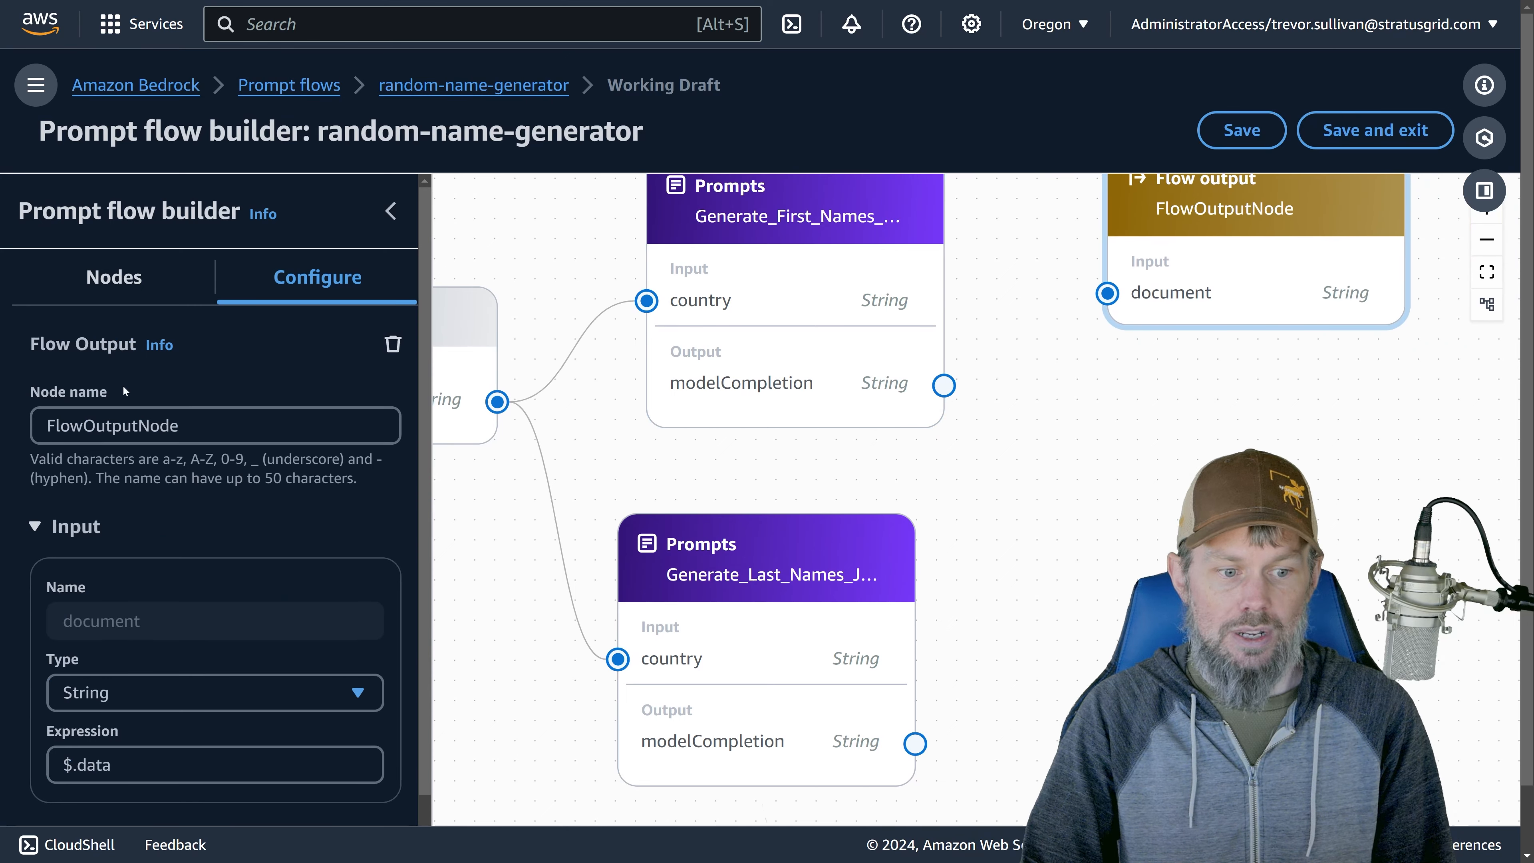
double_click(115, 426)
type("Output_FirstName")
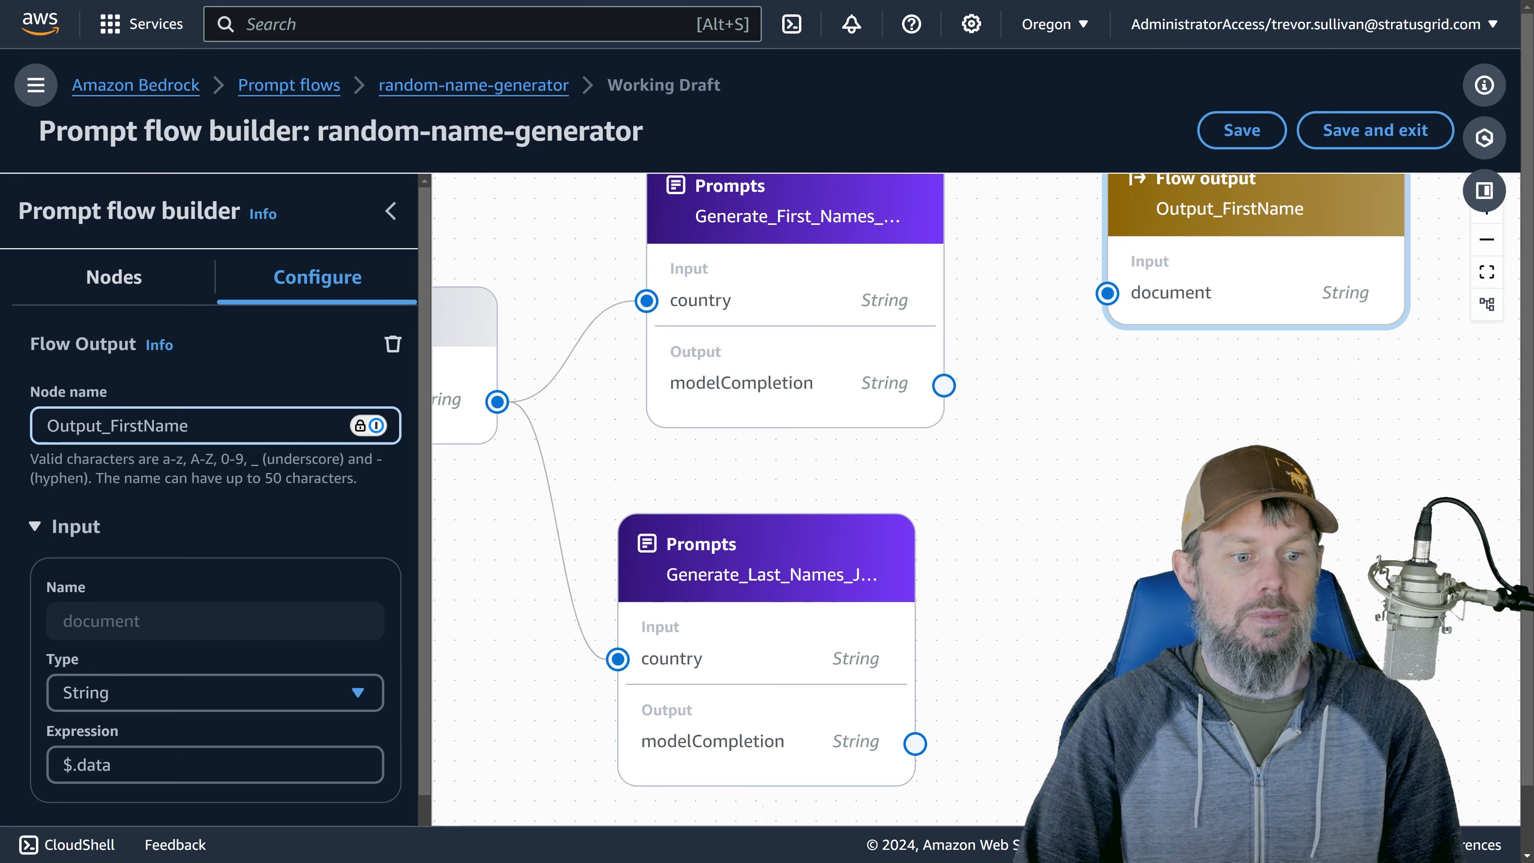
Add two more Flow Output nodes to the canvas below Output_FirstName
left_click(114, 277)
scroll(236, 544, "down", 6)
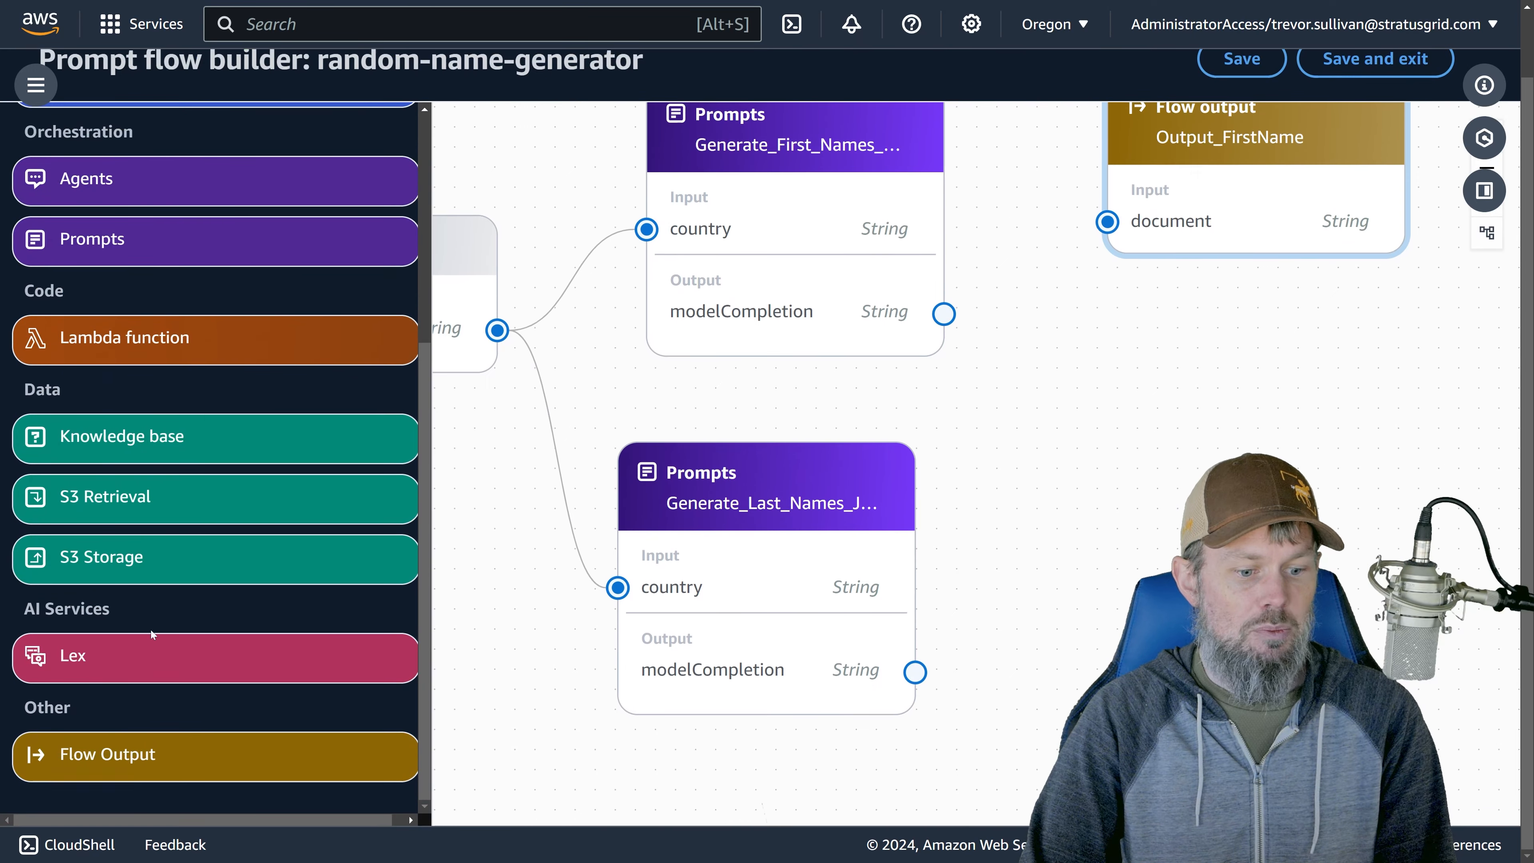
left_click_drag(239, 754, 1149, 505)
left_click_drag(1006, 613, 768, 475)
left_click_drag(238, 754, 927, 240)
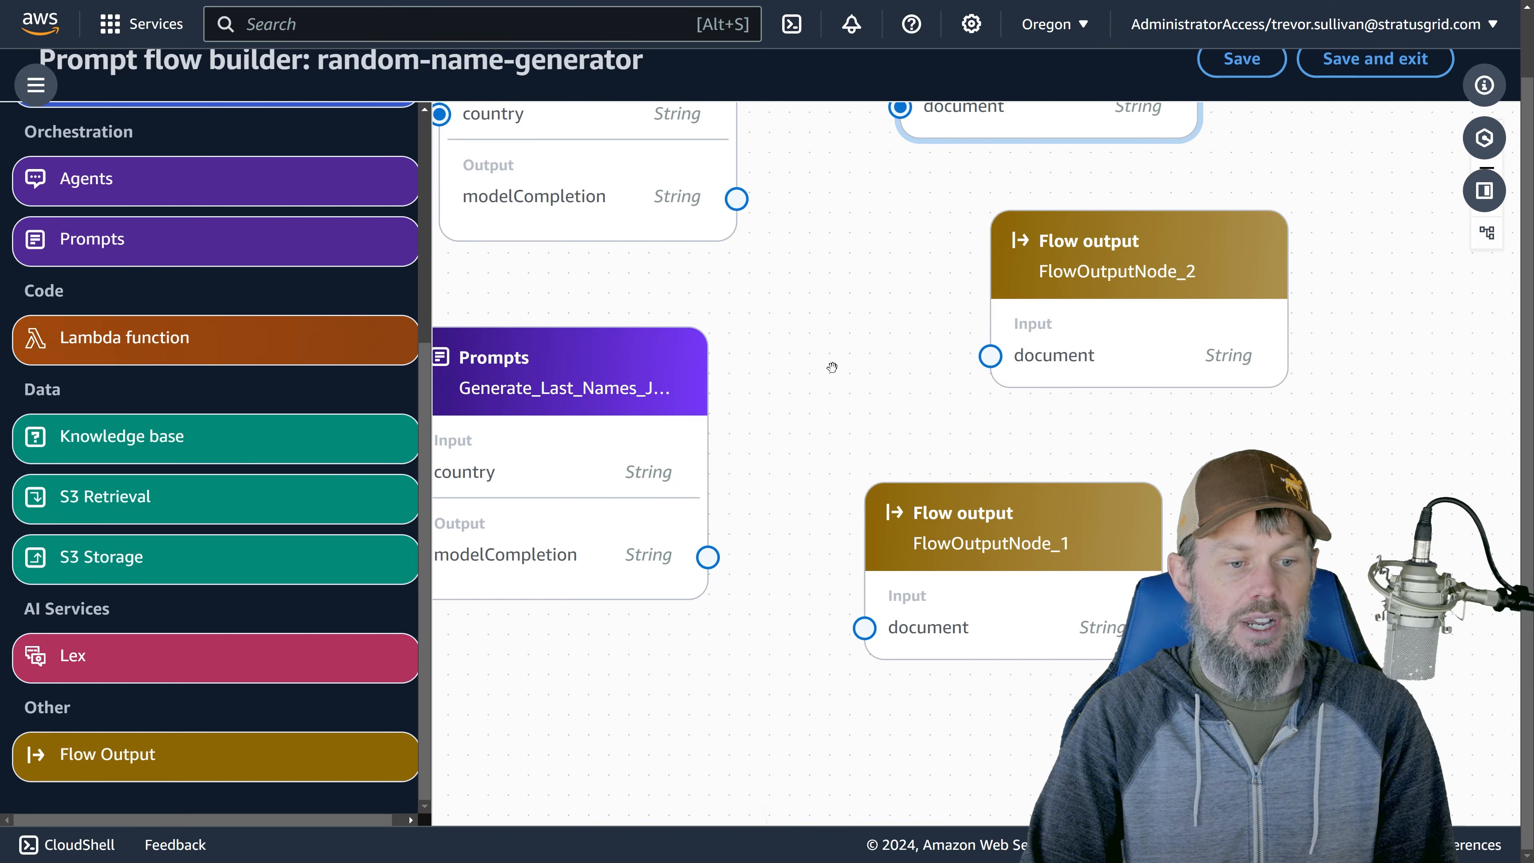
Add a third Prompts node below Output_FirstName and move the FlowOutputNode_2 node to the right of it
left_click_drag(123, 240, 942, 208)
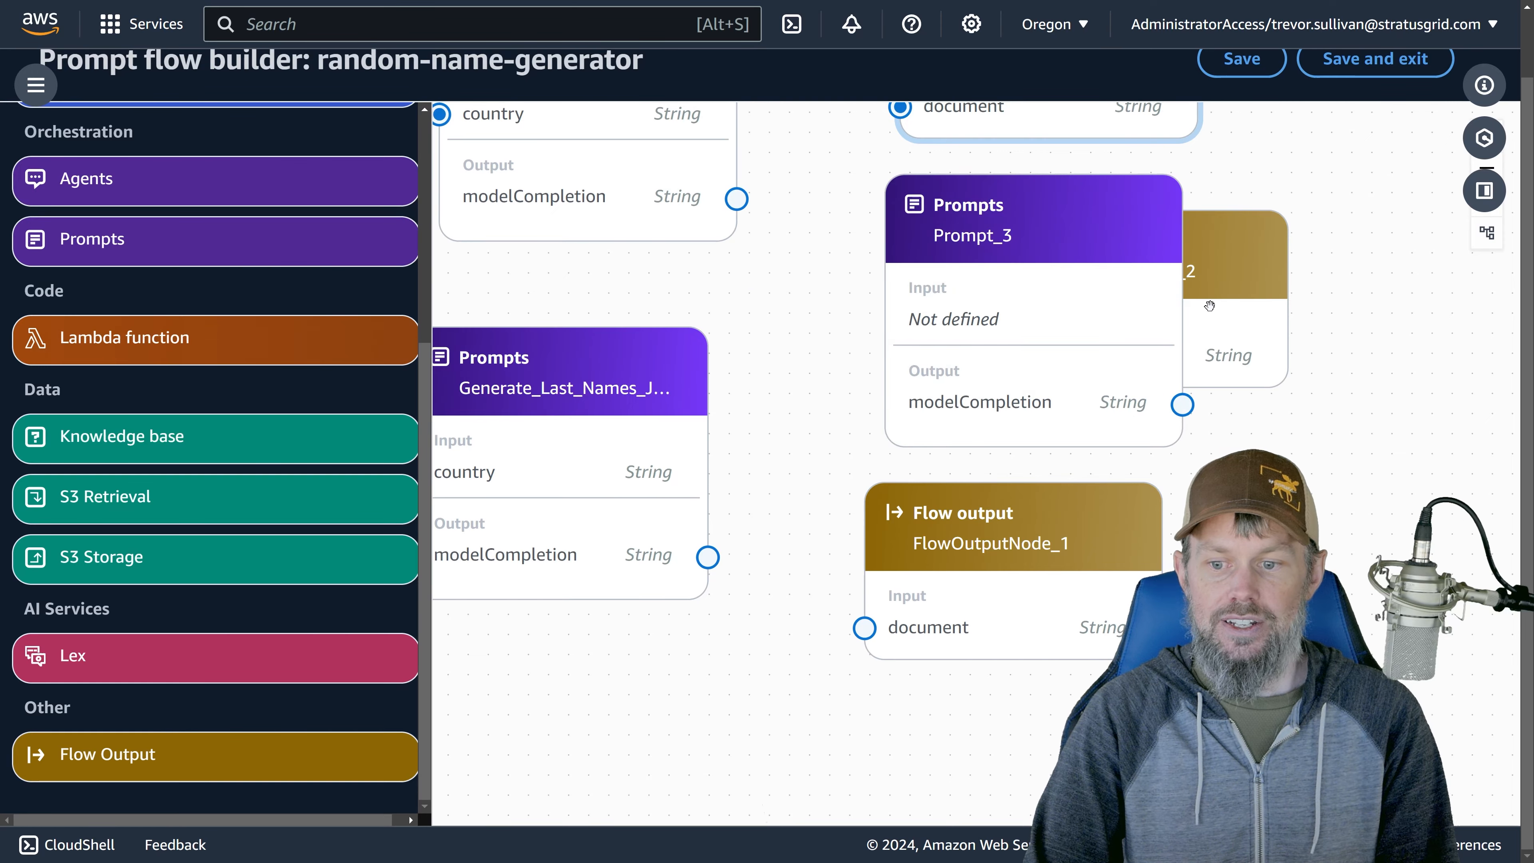
left_click_drag(1209, 305, 1517, 295)
left_click_drag(652, 374, 839, 393)
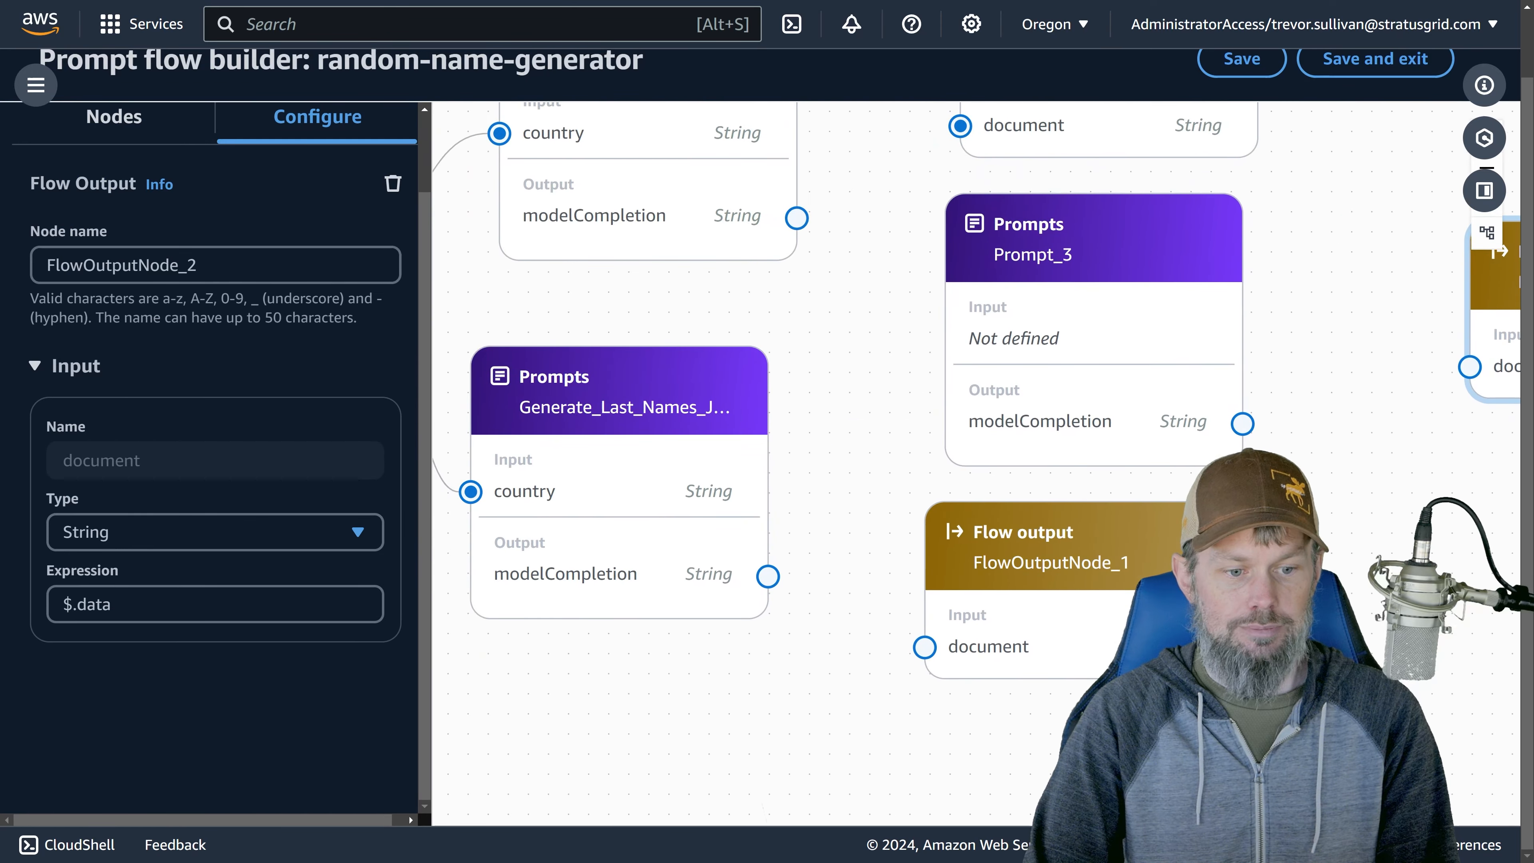
scroll(326, 186, "up", 2)
left_click(394, 140)
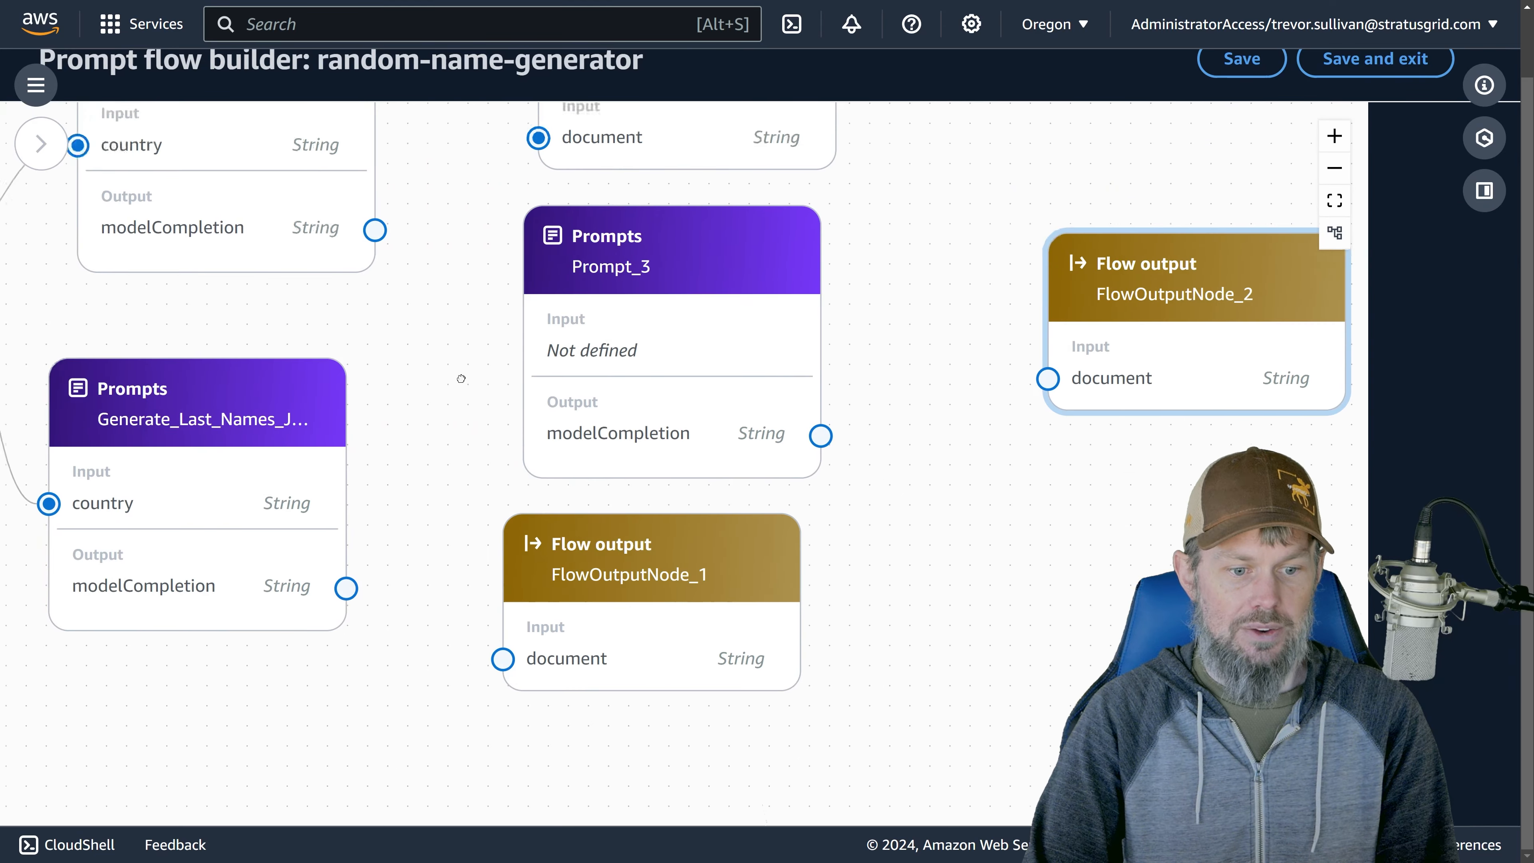
Rename the Flow output node below the third Prompts node as Output_LastNames
left_click(510, 625)
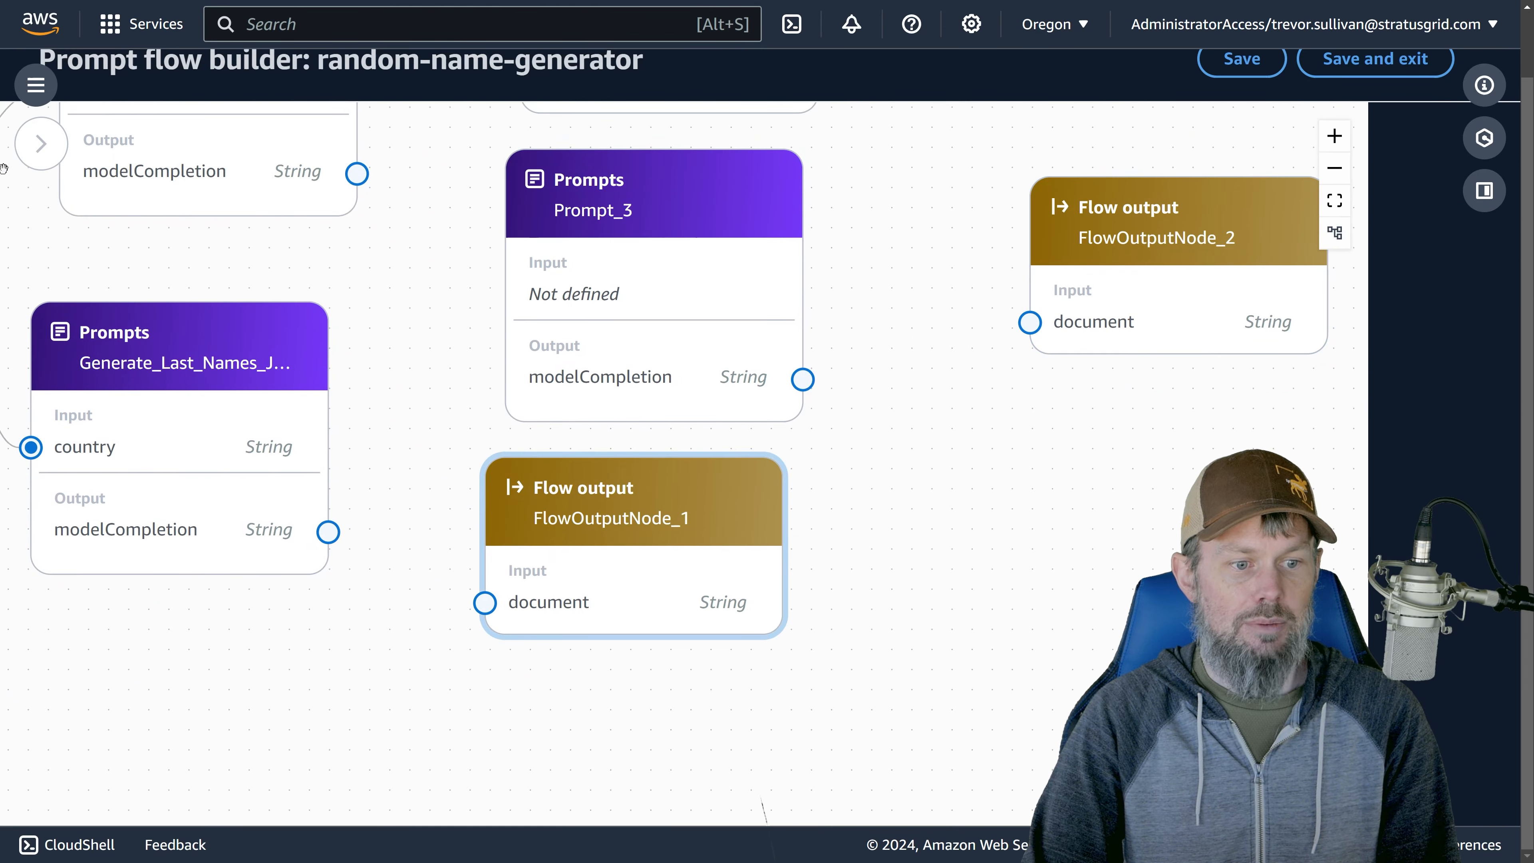
left_click(40, 143)
double_click(114, 354)
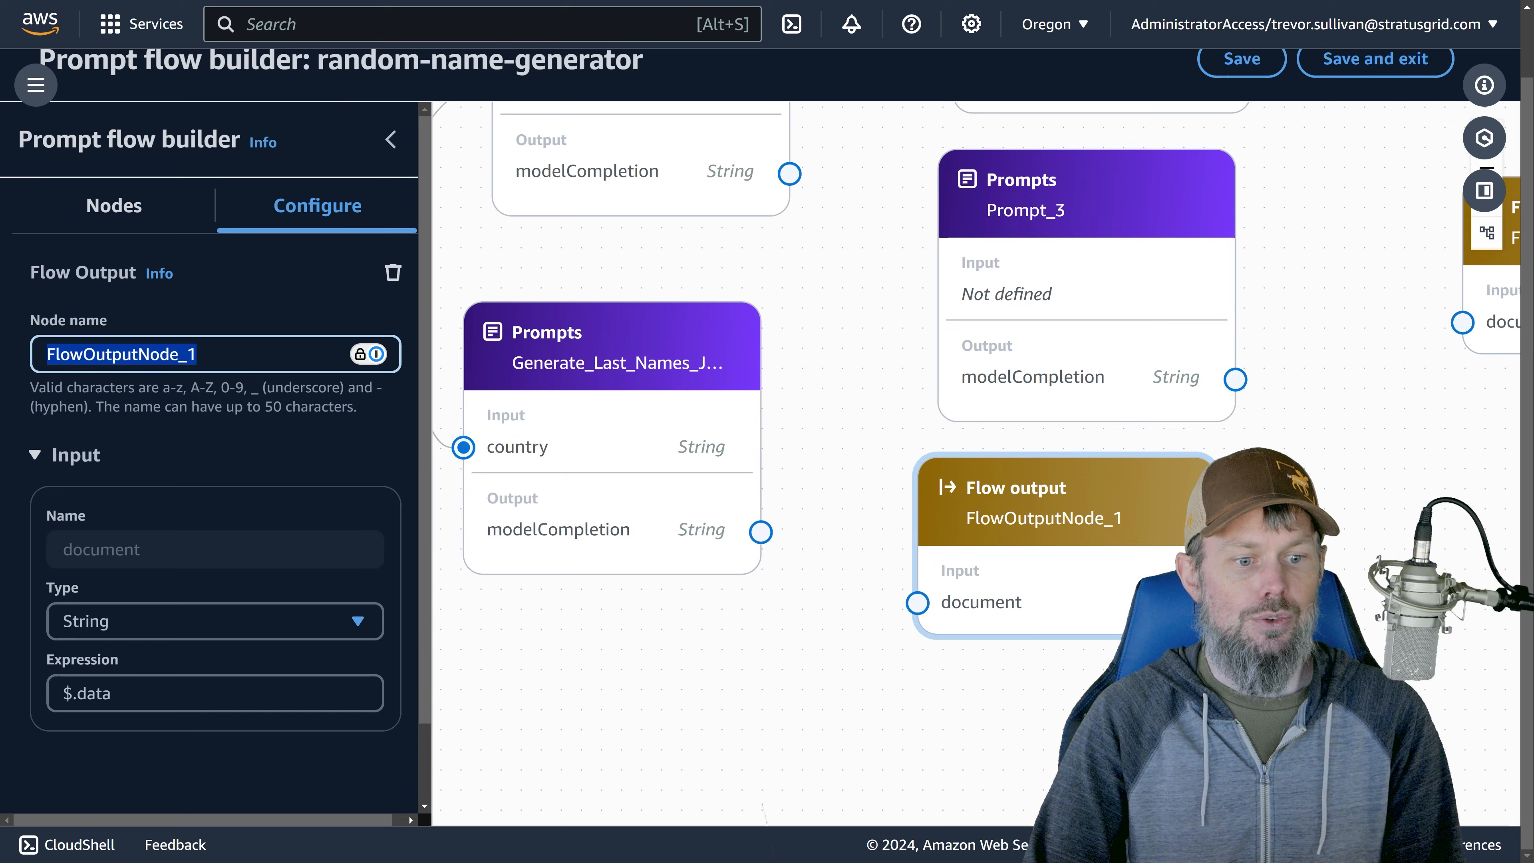
type("F")
key("BackSpace")
type("Output_L")
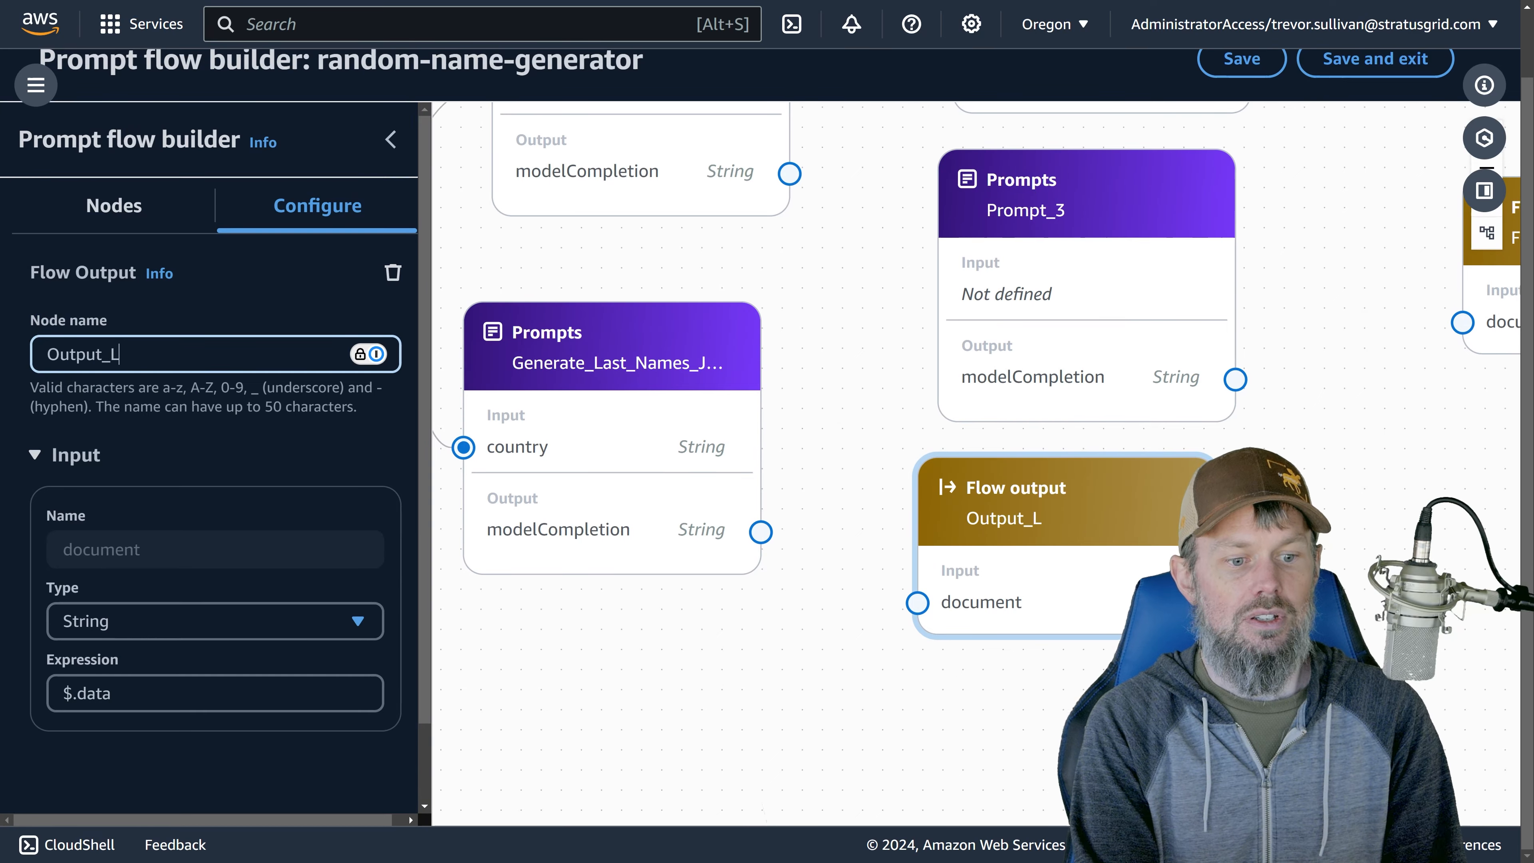
type("astNames")
Rename the Flow output node to the right of the third Prompts node as Output_FullName
left_click_drag(911, 320, 459, 428)
left_click_drag(1061, 345, 982, 276)
double_click(114, 353)
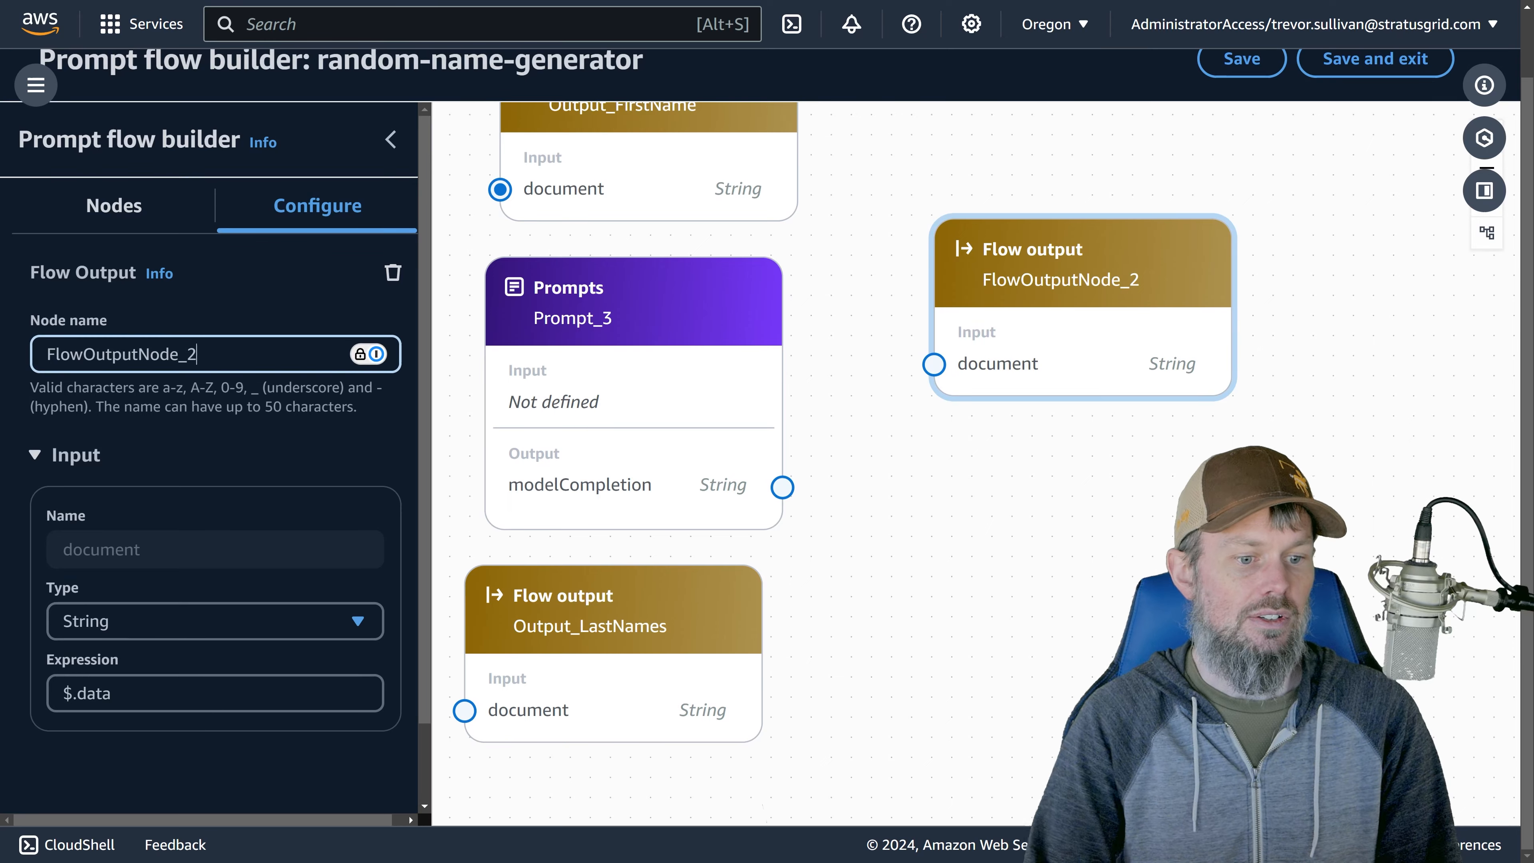
type("Output_FullName")
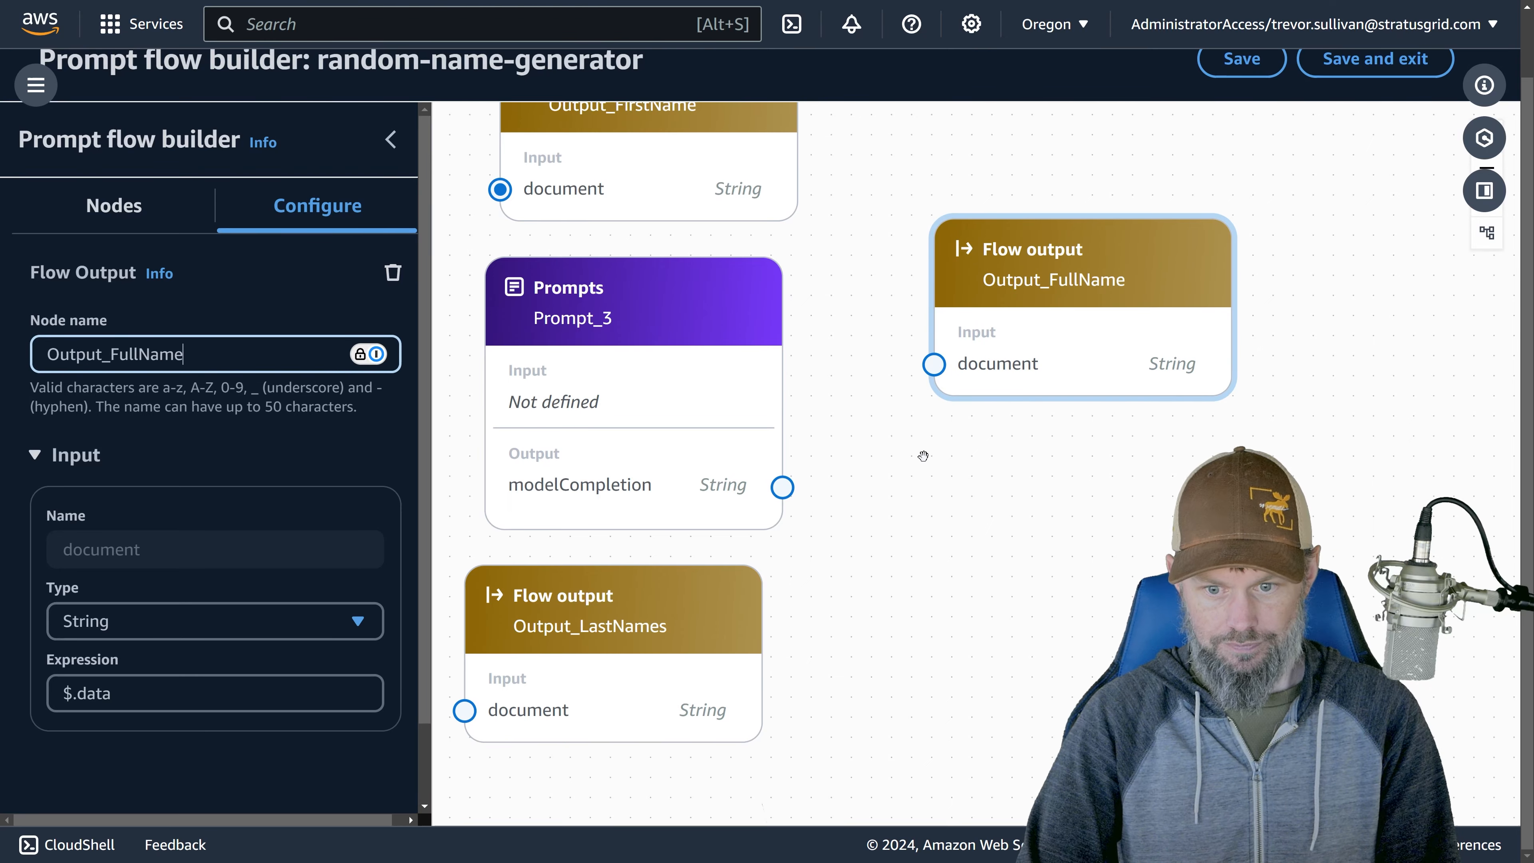
Connect the modelCompletion output of Prompt_3 to the document input of Output_FullName
scroll(924, 455, "left", 5)
scroll(923, 456, "down", 2)
left_click(818, 351)
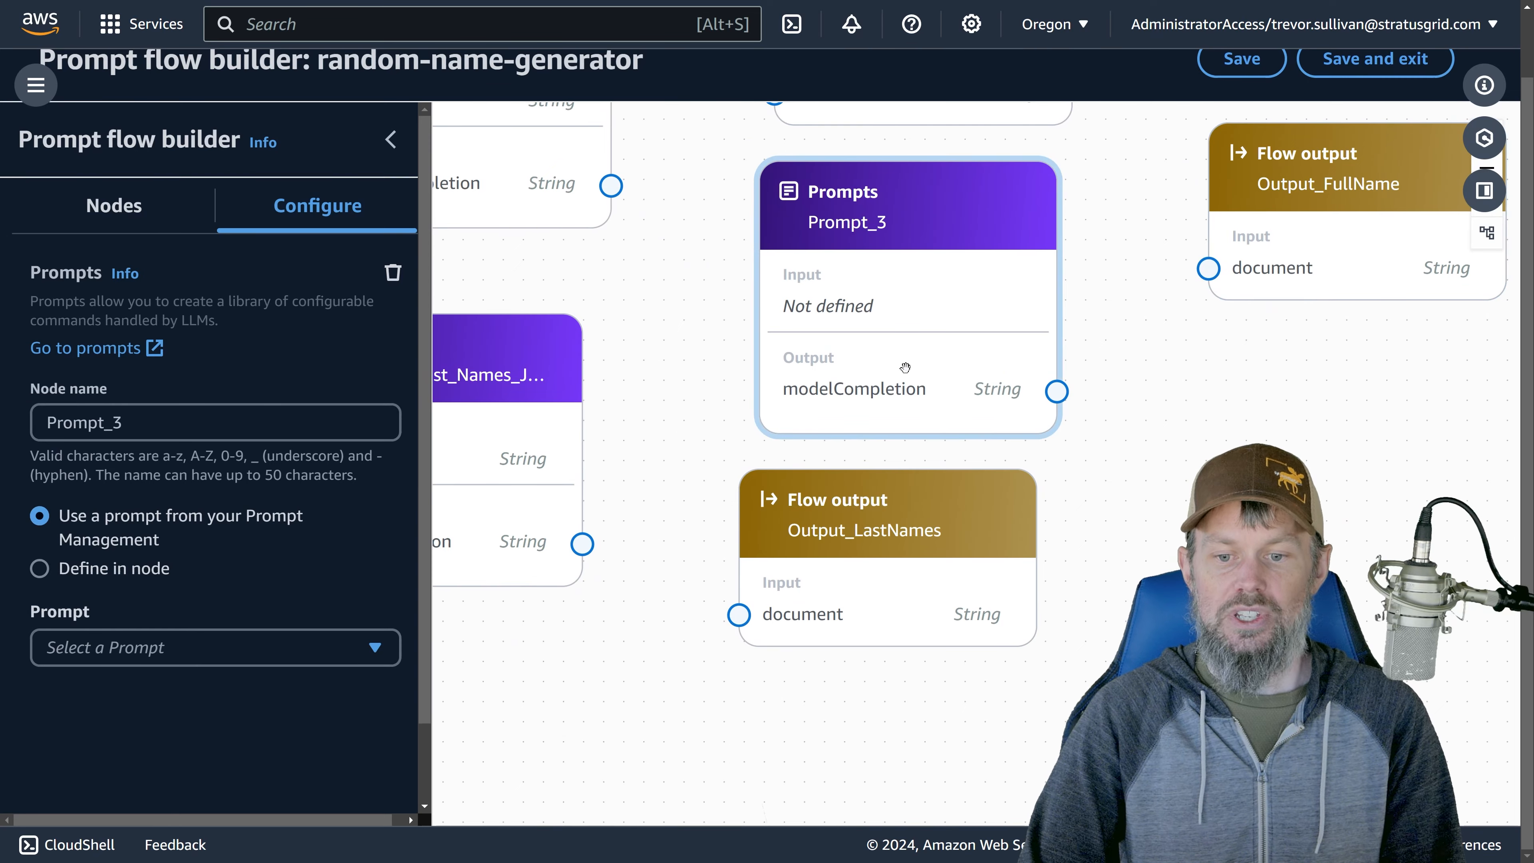
scroll(1056, 391, "right", 3)
scroll(1056, 392, "down", 1)
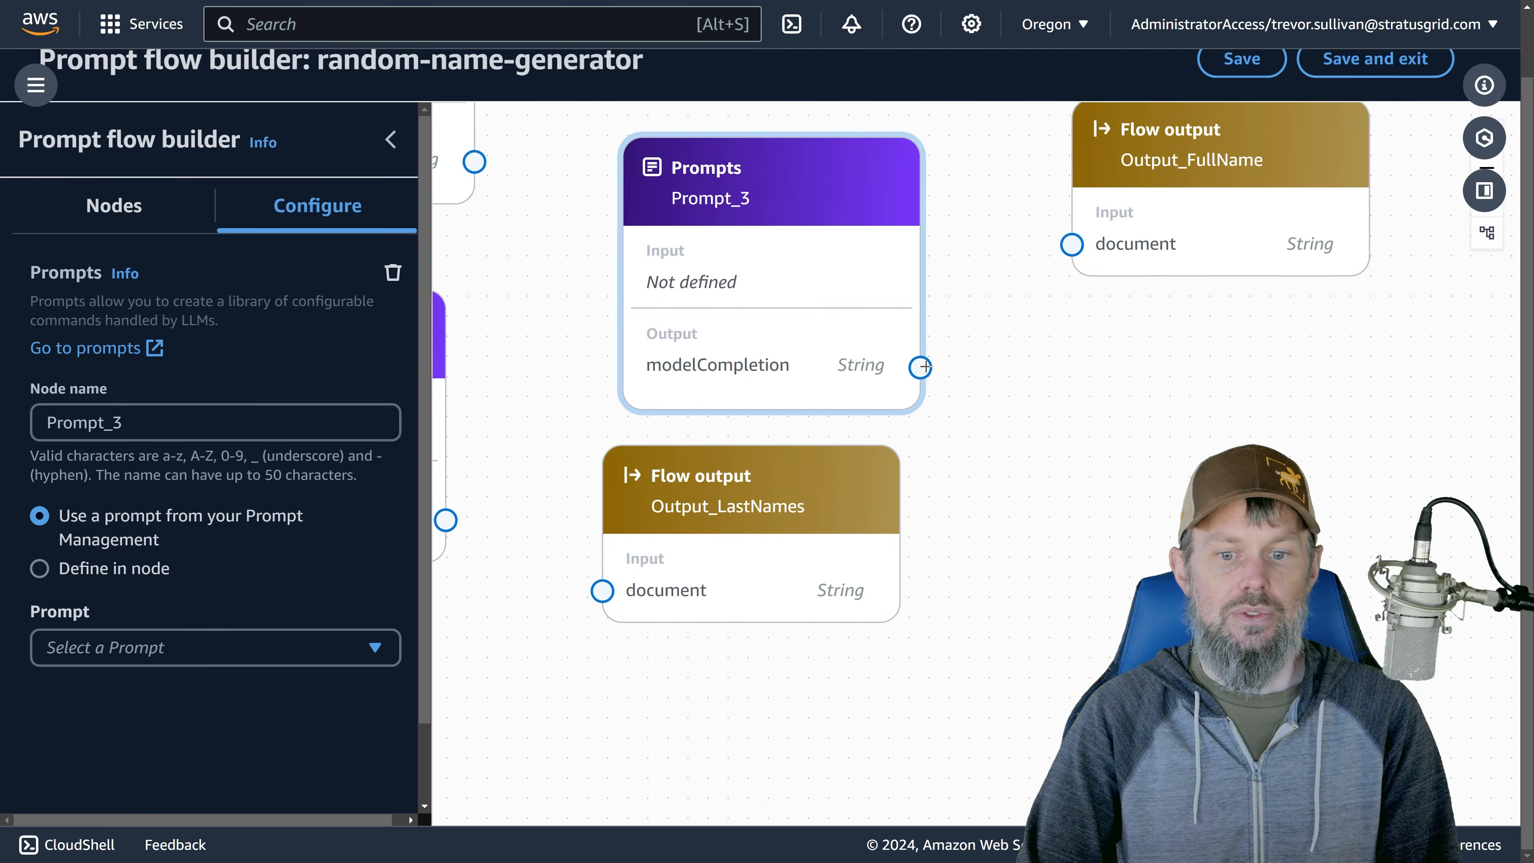
left_click_drag(920, 366, 1068, 260)
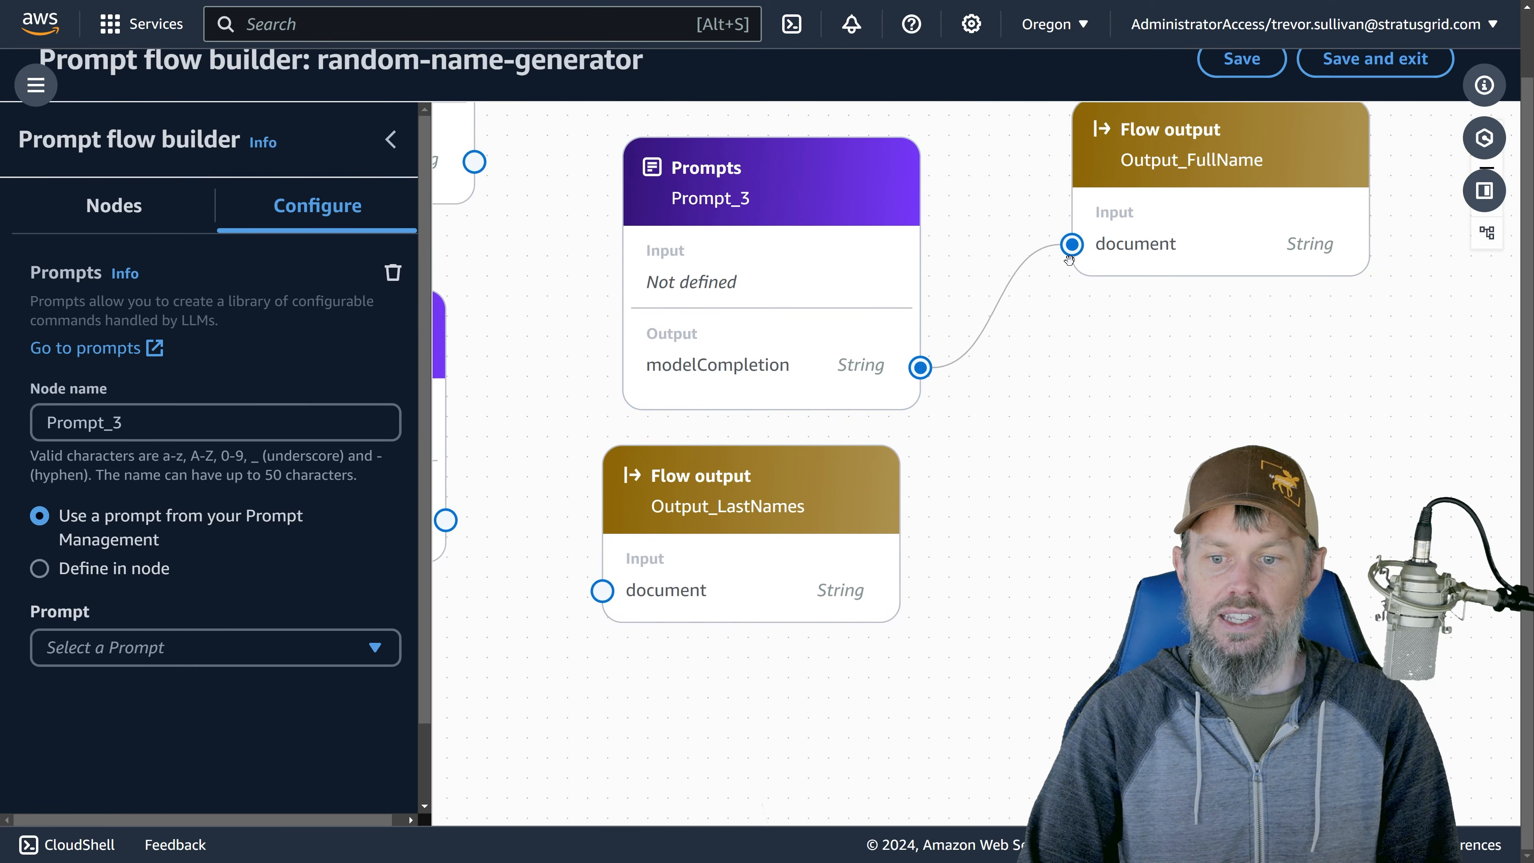
Connect the last-names node's modelCompletion output to the document input of Output_LastNames, and move that output node lower on the canvas
left_click(891, 204)
scroll(583, 481, "left", 5)
scroll(583, 481, "down", 2)
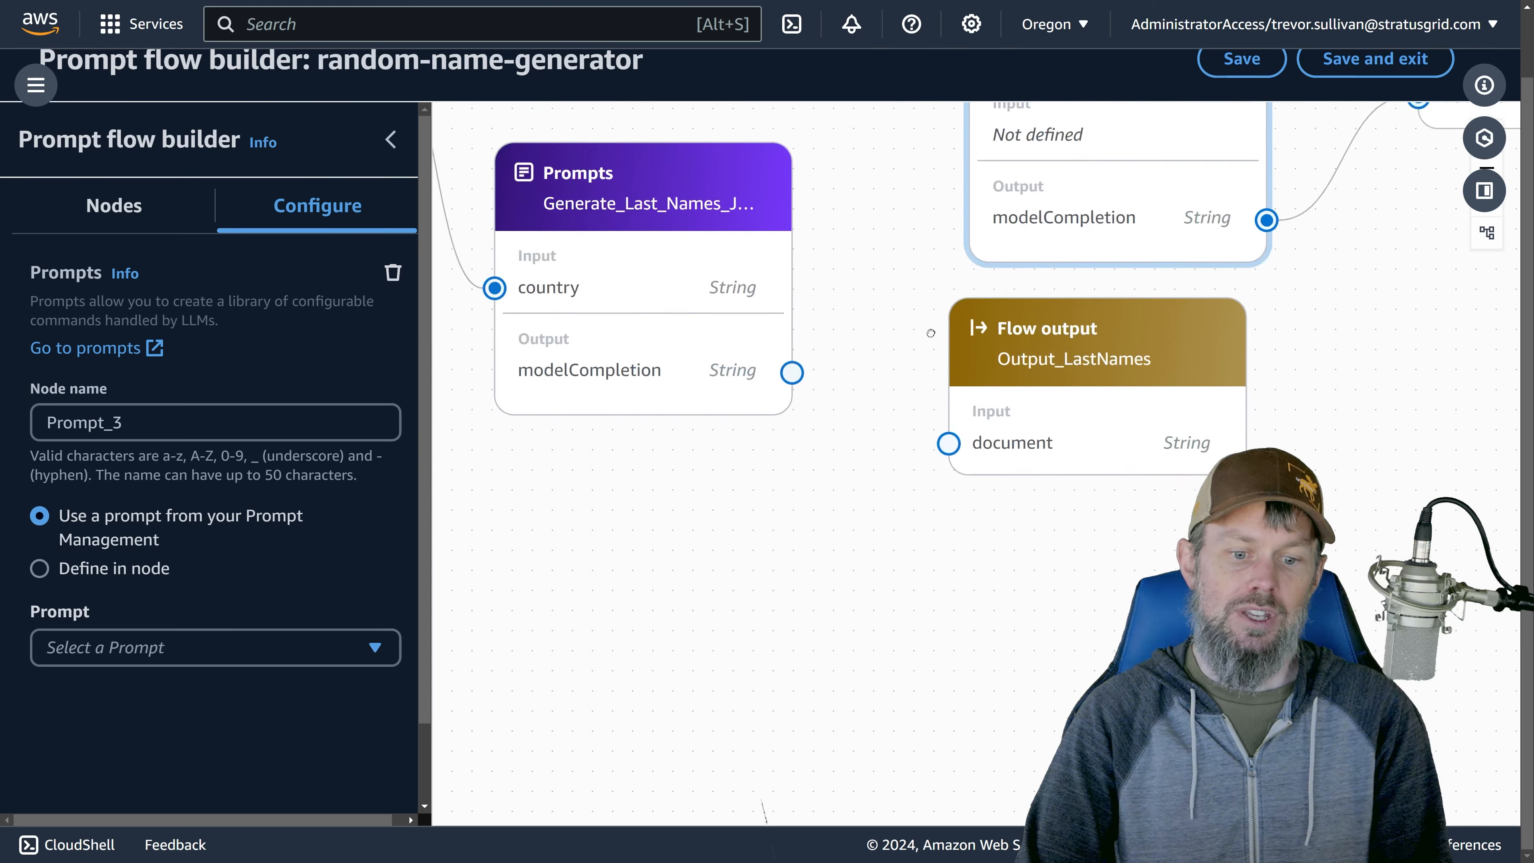
left_click_drag(793, 371, 952, 440)
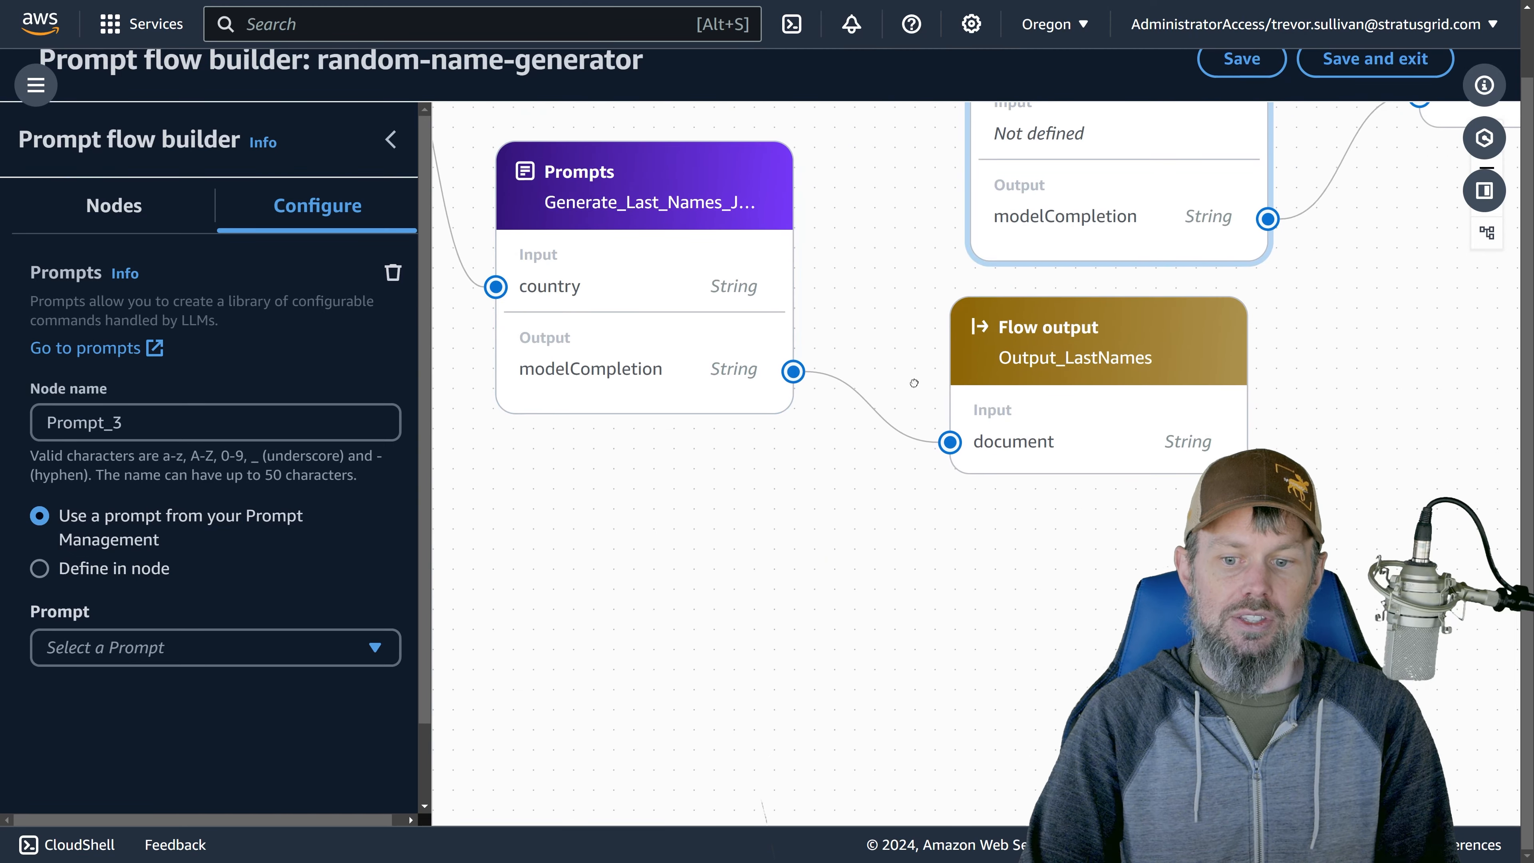
scroll(952, 439, "right", 3)
left_click_drag(910, 359, 938, 479)
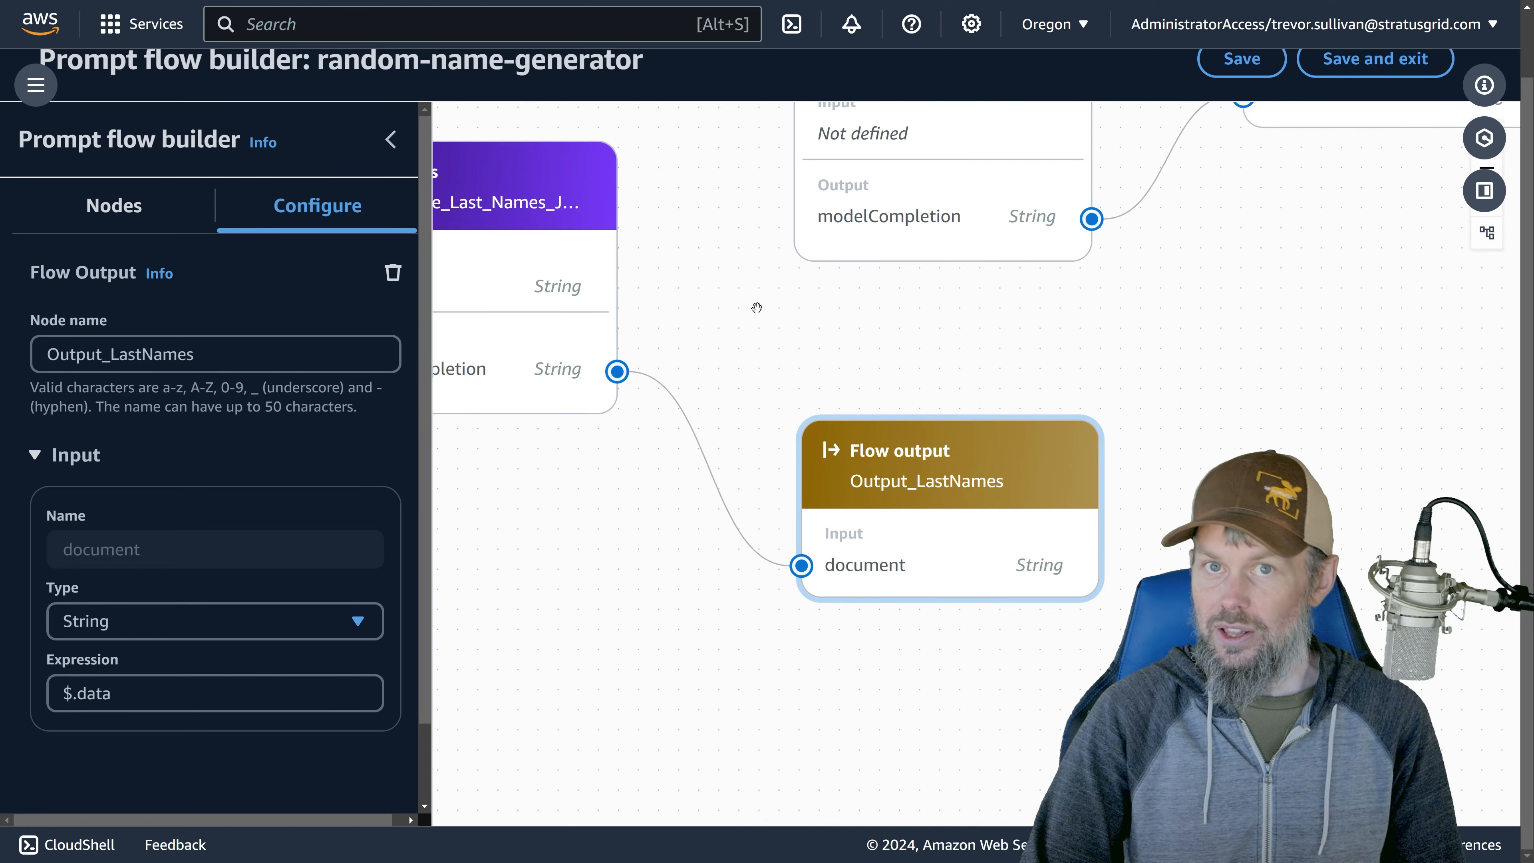
left_click(545, 227)
left_click_drag(750, 200, 808, 312)
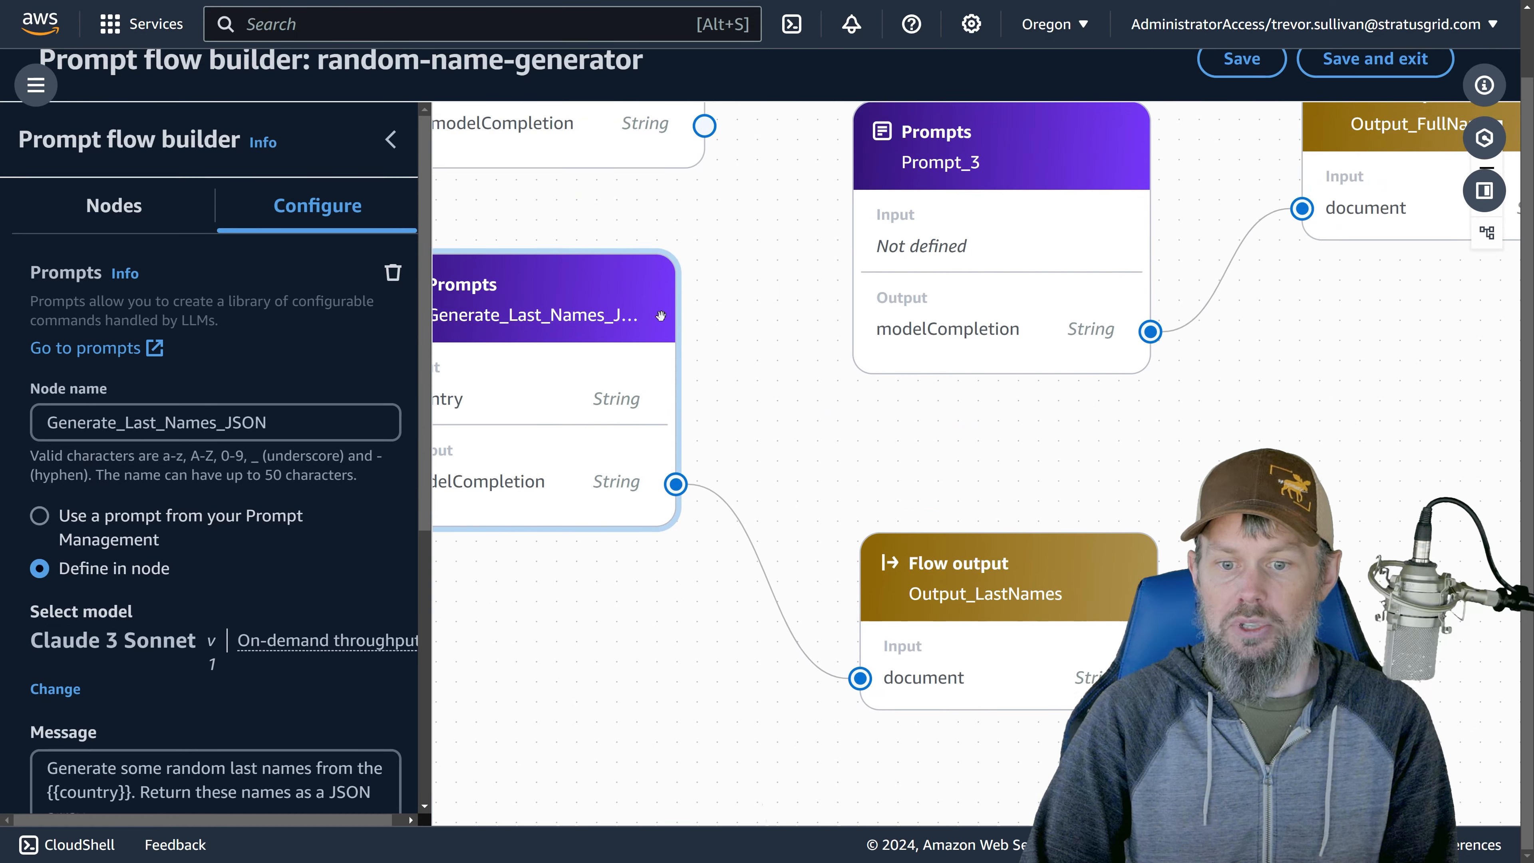
left_click(972, 186)
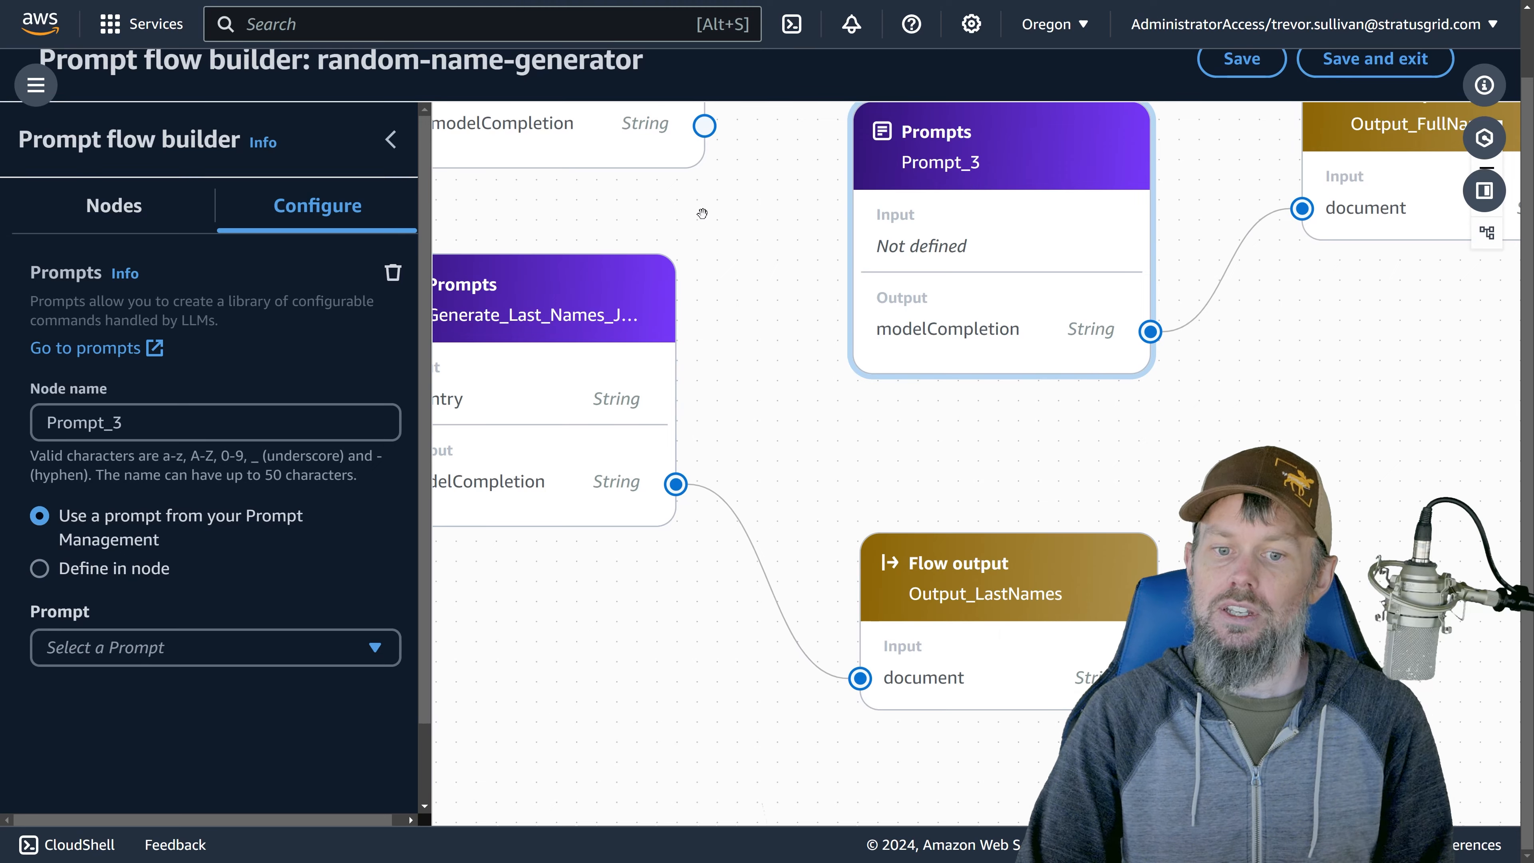
left_click(633, 297)
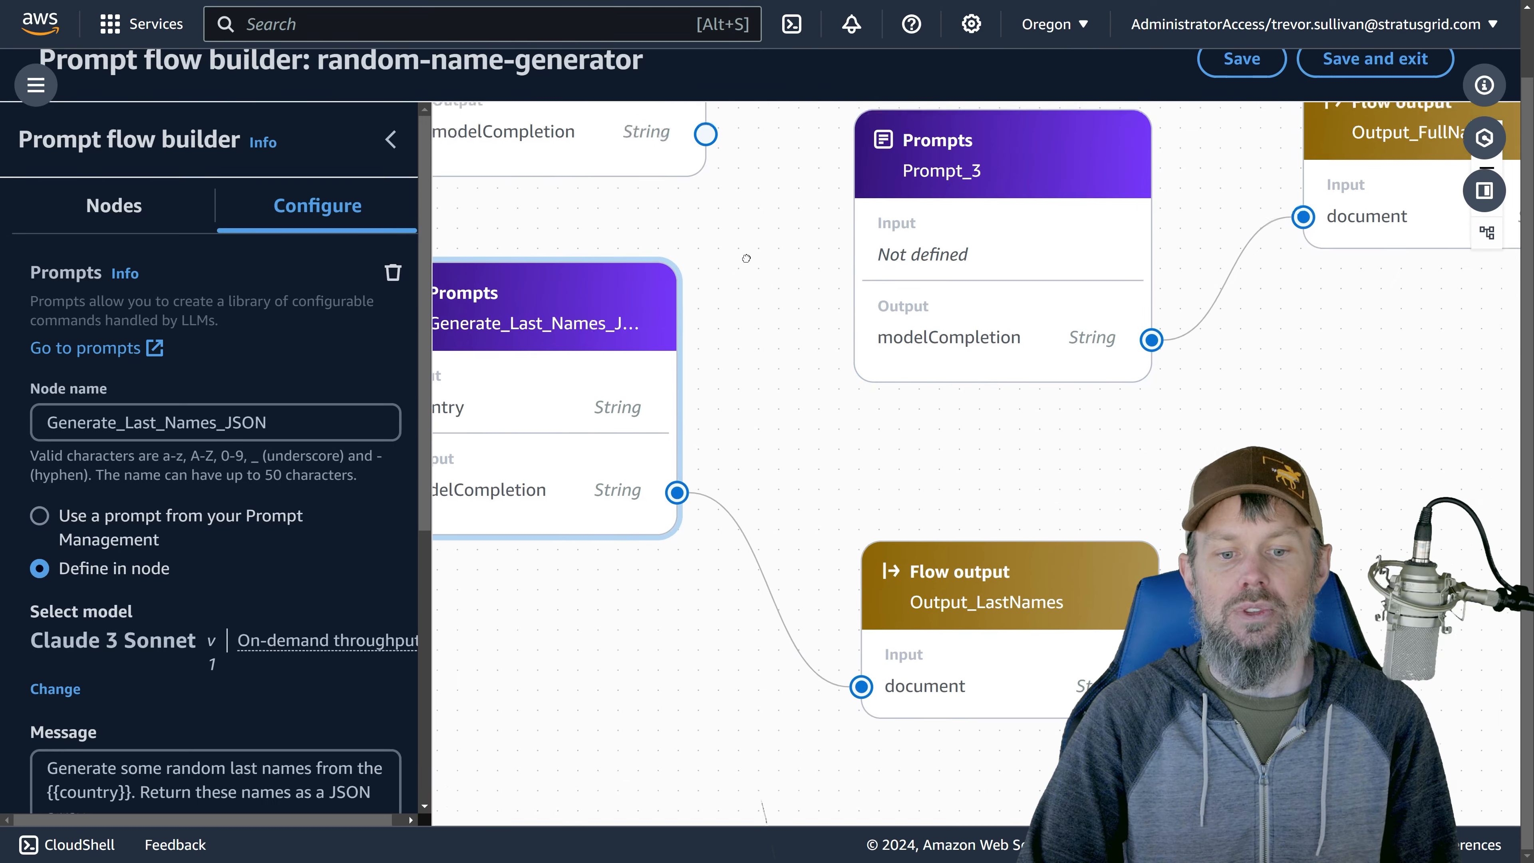
Connect Generate_First_Names_JSON's modelCompletion output to Output_FirstName's document input, and move both nodes higher on the canvas
scroll(628, 290, "up", 4)
left_click(623, 248)
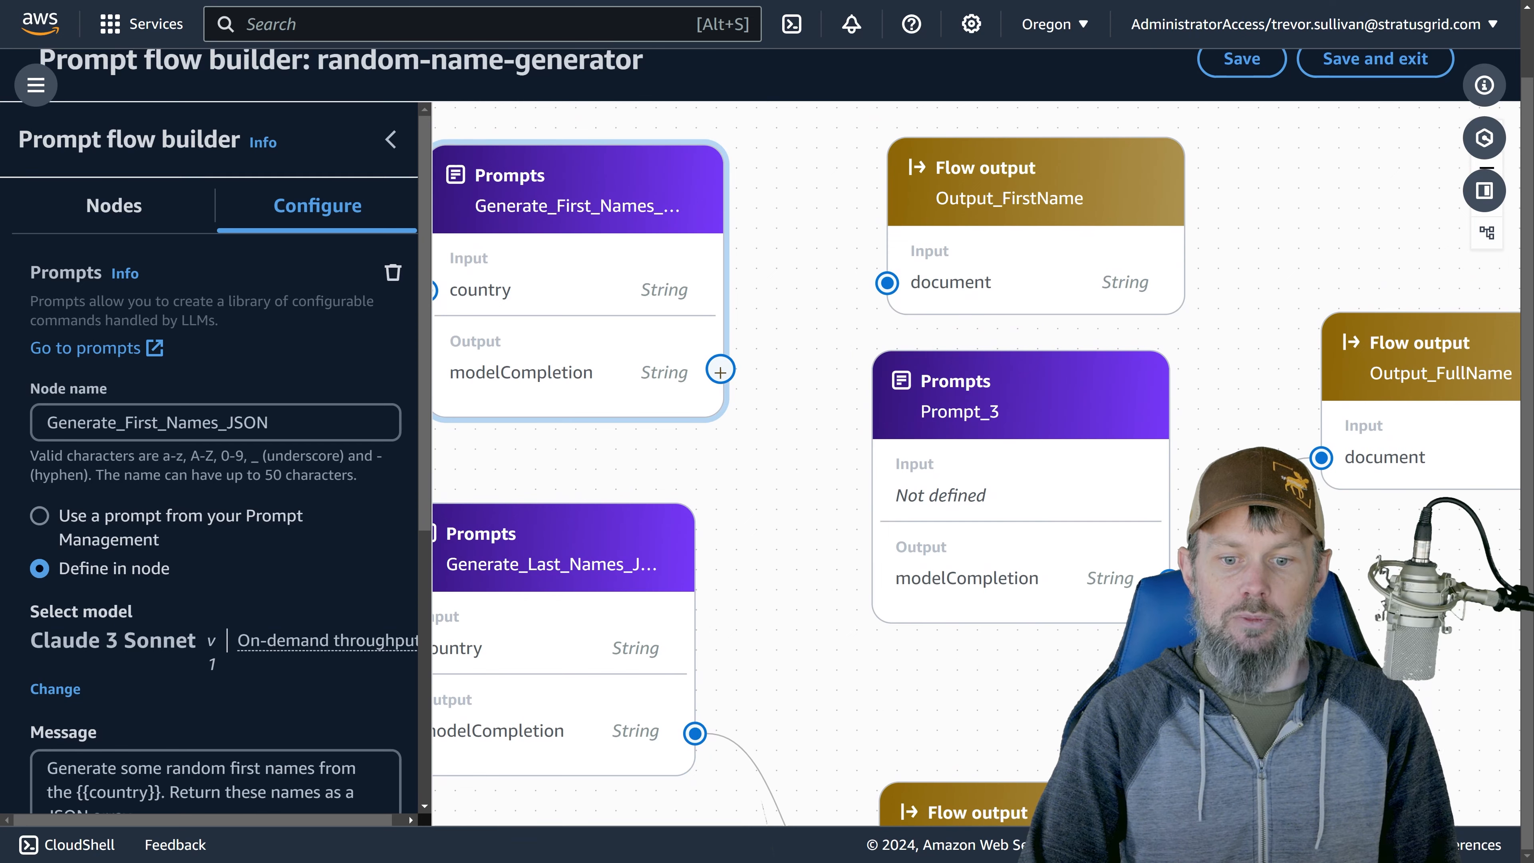
left_click_drag(724, 375, 886, 282)
left_click_drag(665, 272, 658, 177)
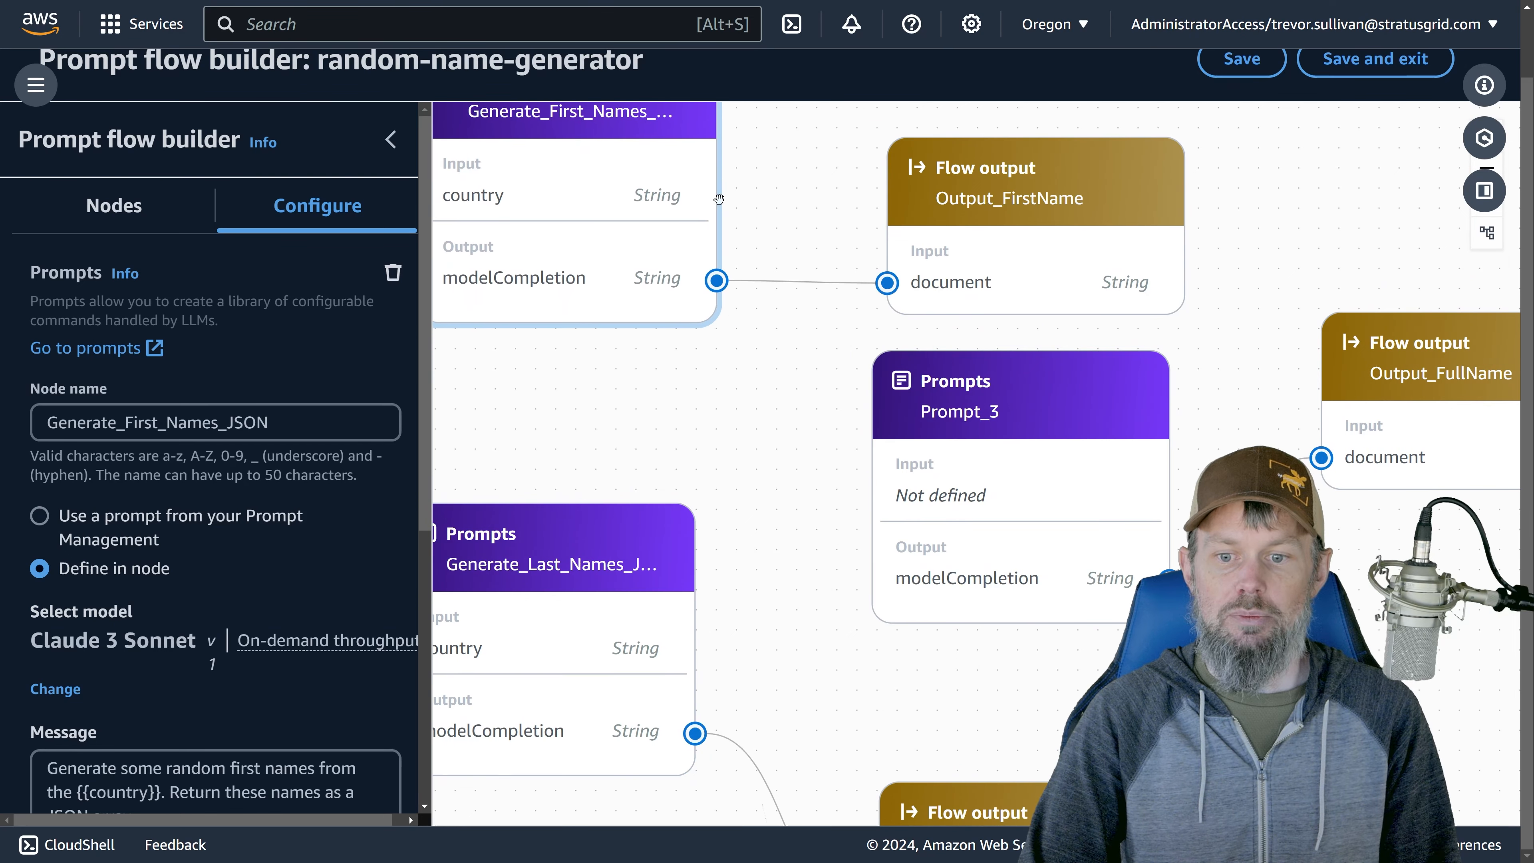
left_click_drag(952, 208, 960, 163)
left_click_drag(806, 199, 856, 198)
Rename the Prompt_3 node as Generate_FullName
left_click_drag(1019, 445, 980, 444)
double_click(185, 440)
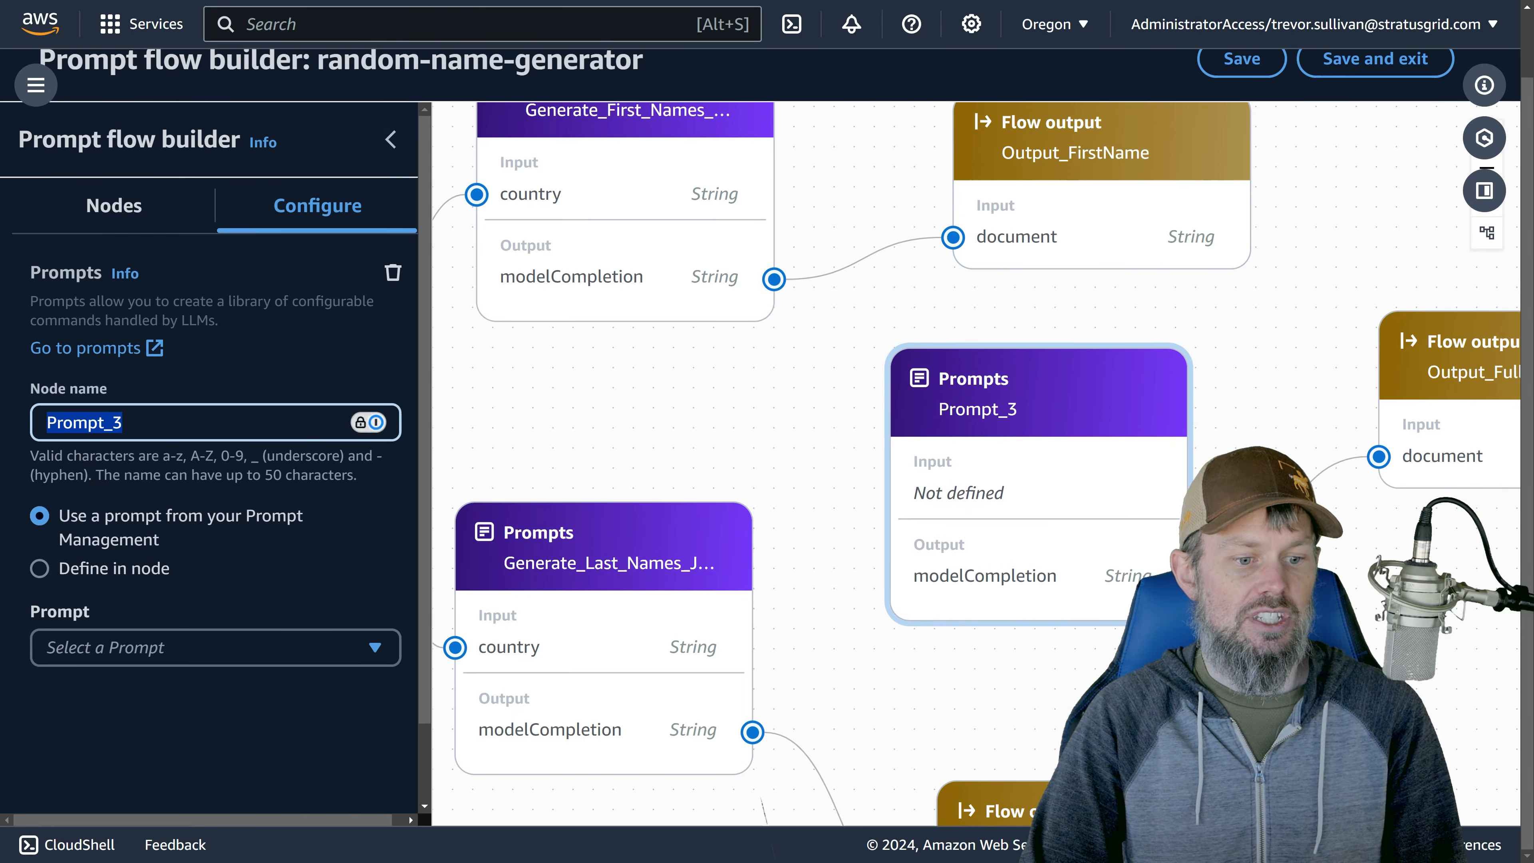
type("Generate_FullName")
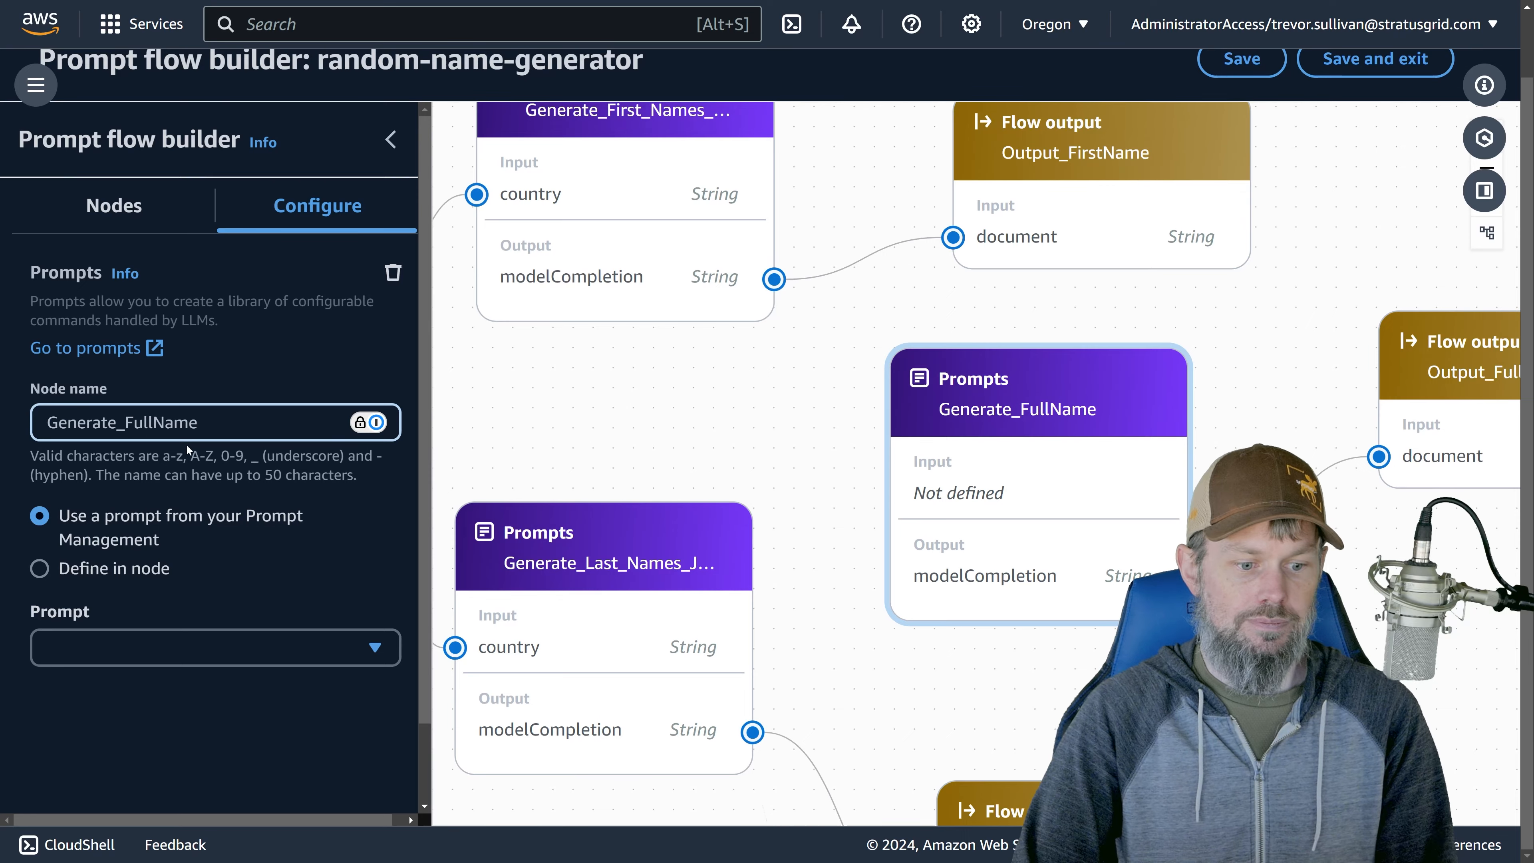
Define the Generate_FullName prompt in the node and choose Anthropic's Claude 3 Sonnet as its model
scroll(187, 444, "down", 1)
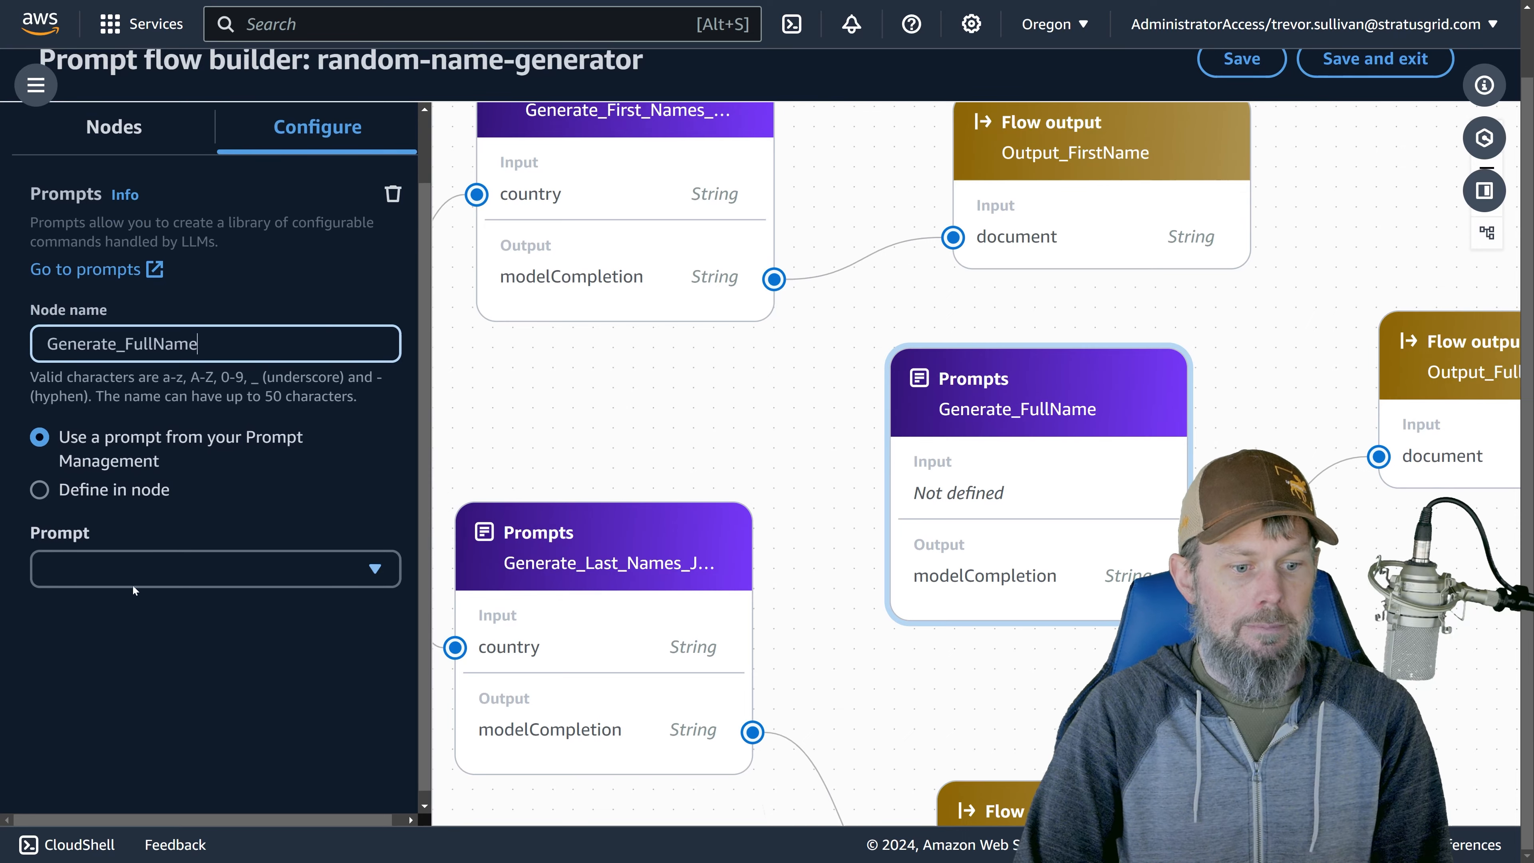
left_click(133, 480)
scroll(138, 399, "down", 2)
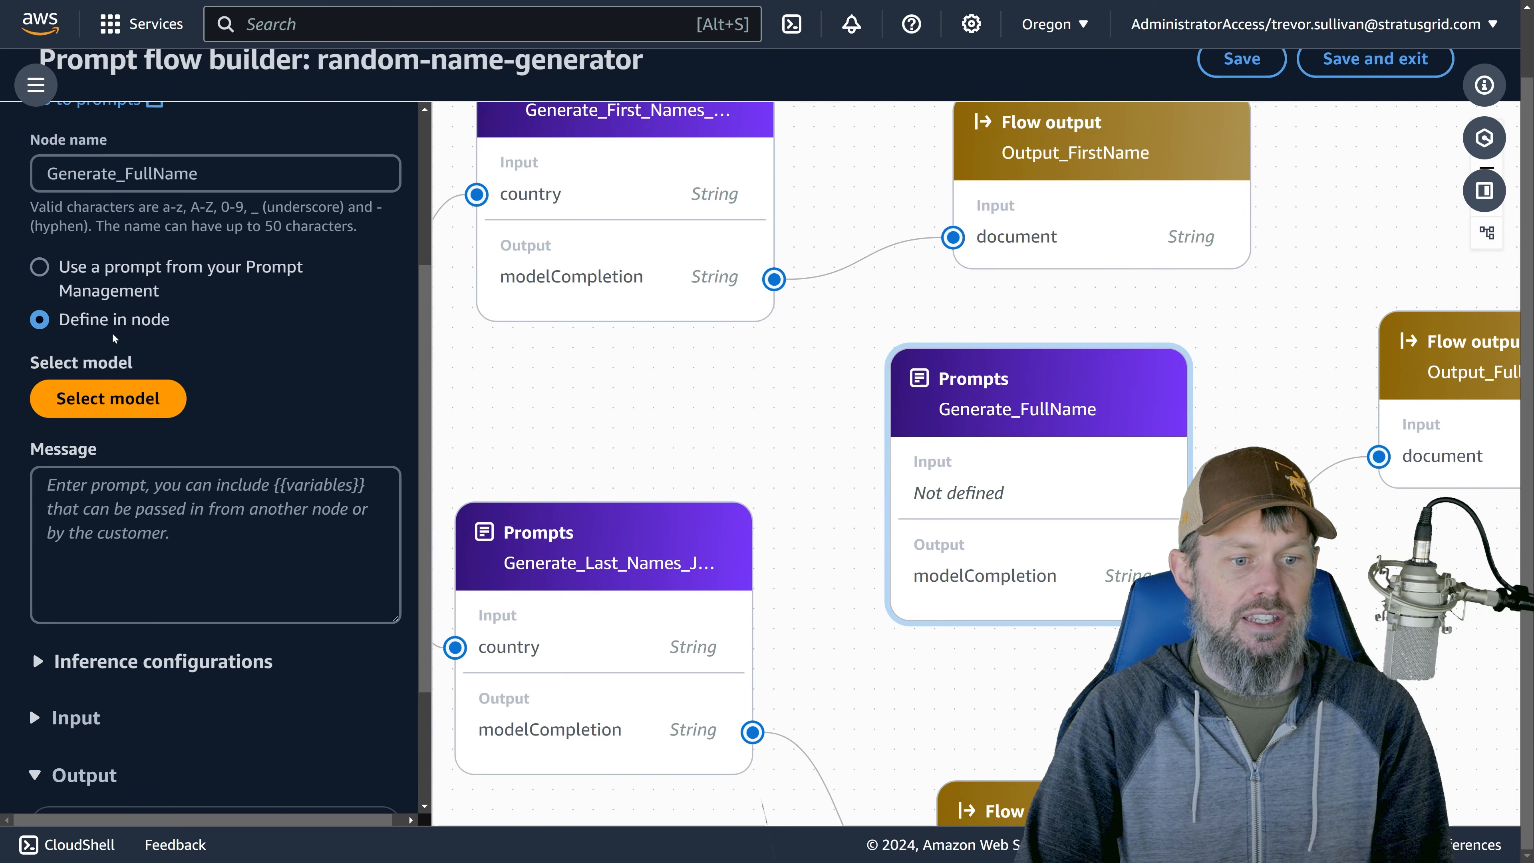
left_click(142, 398)
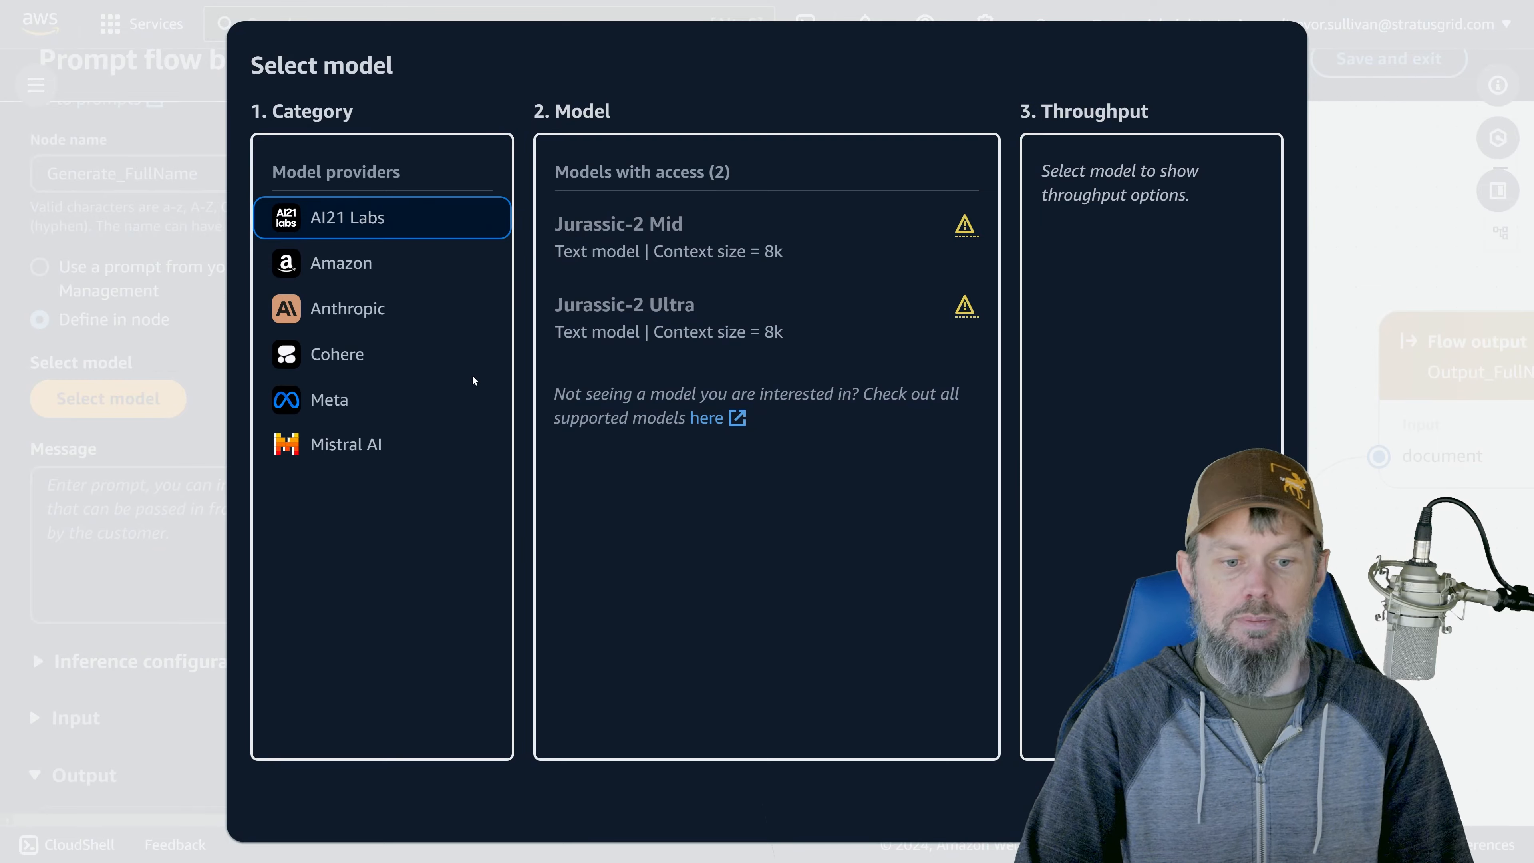
left_click(358, 310)
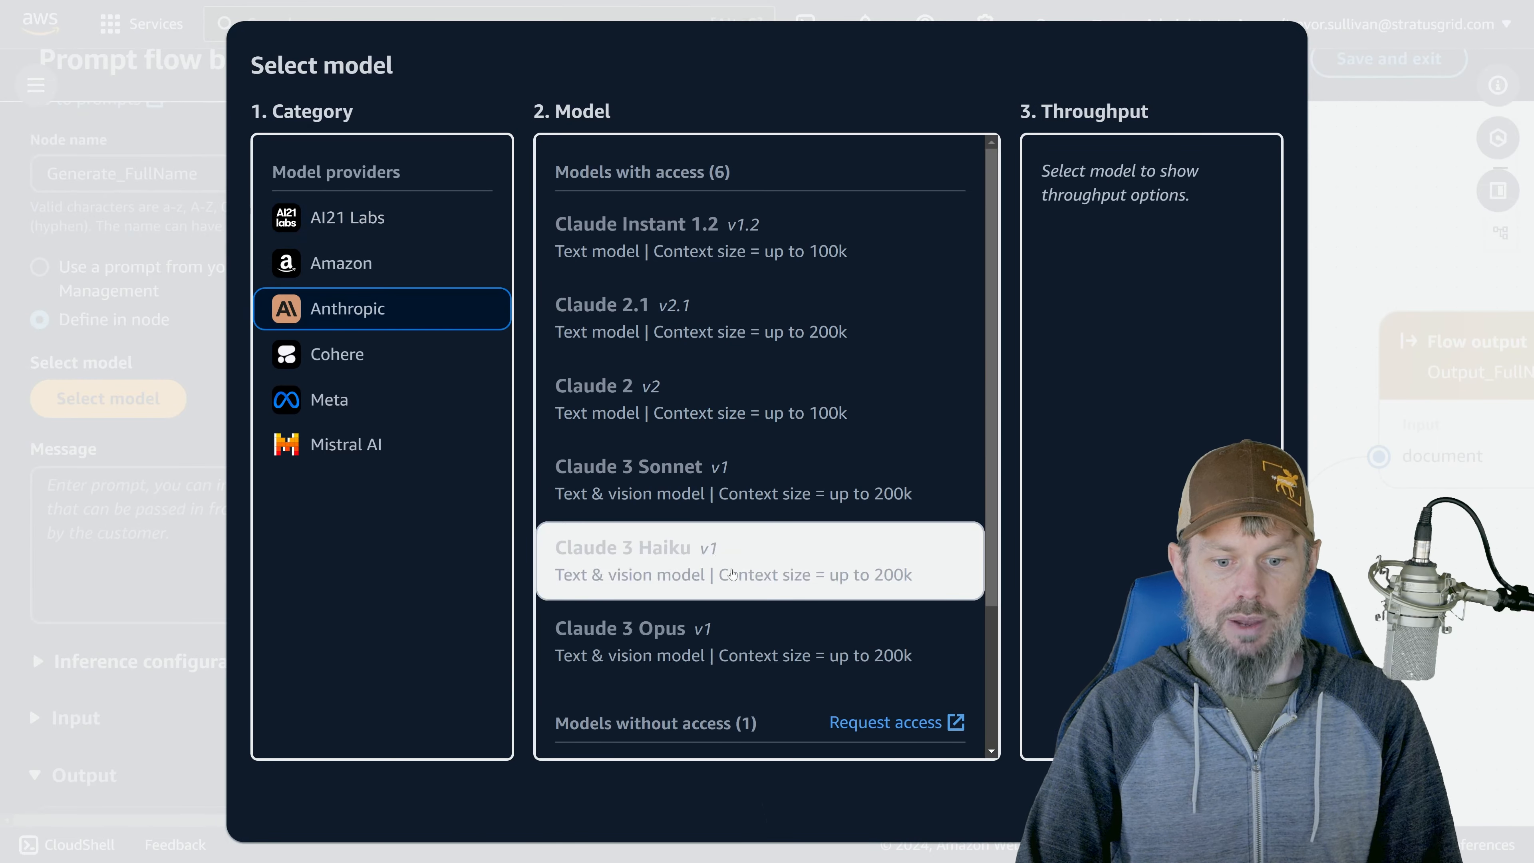
left_click(668, 503)
left_click(1253, 806)
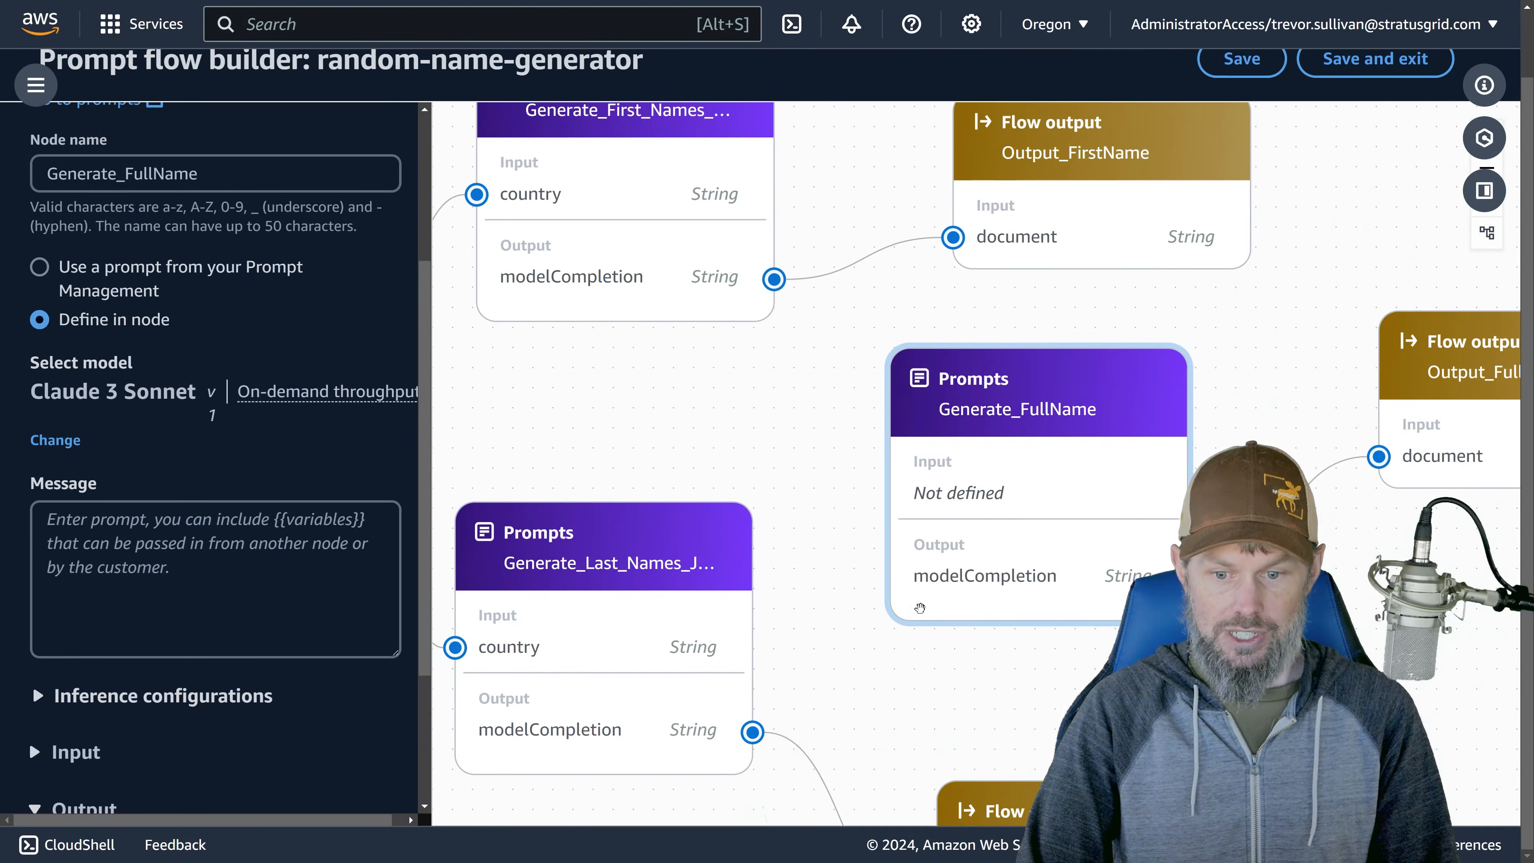
Begin the Generate_FullName message with "Take a random first name from {{first_names}}"
left_click(200, 574)
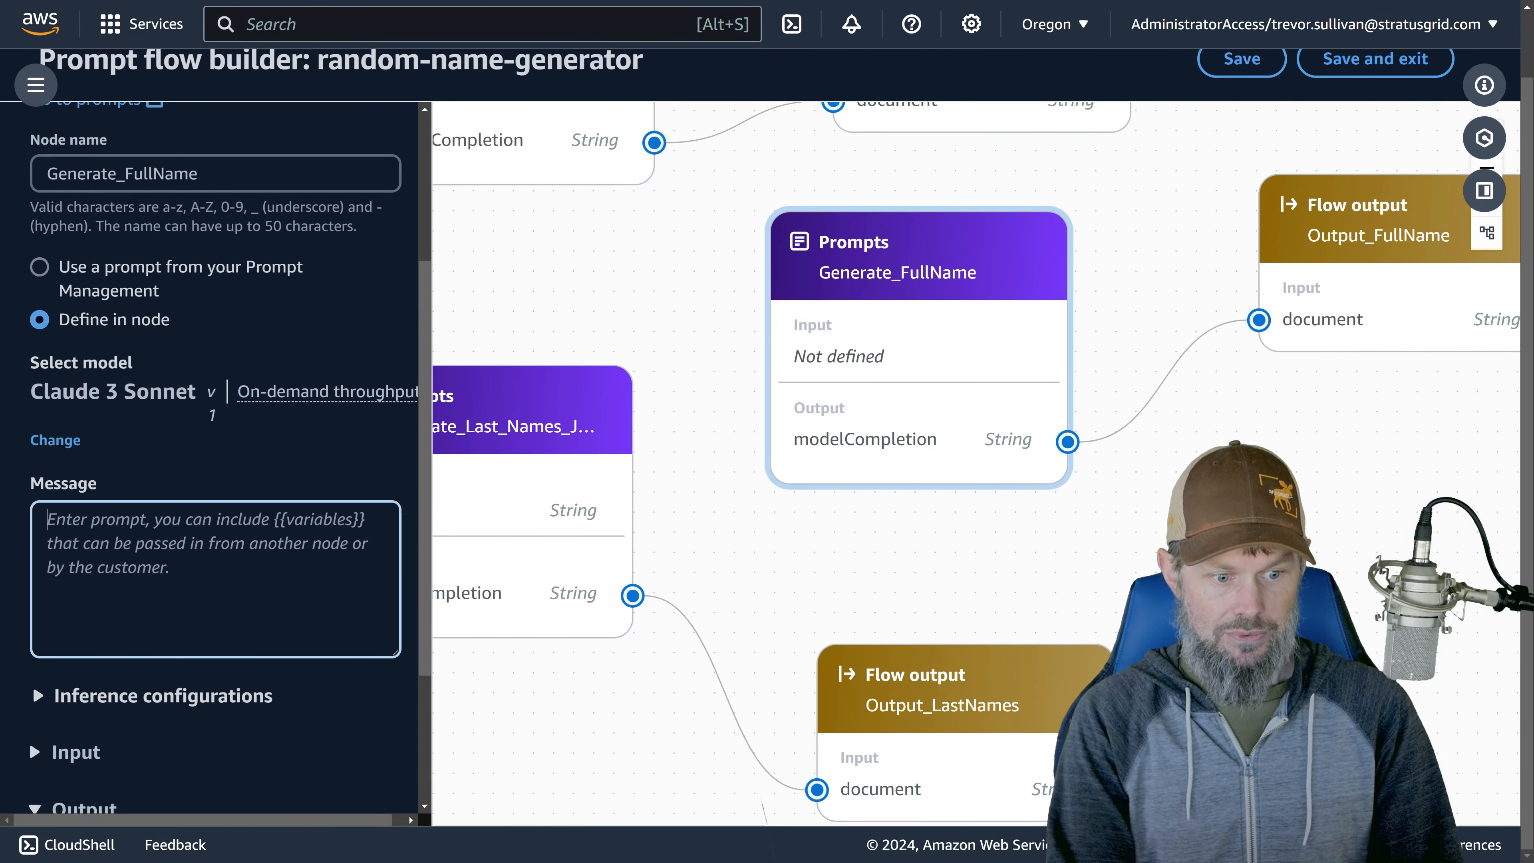
type("Take a ")
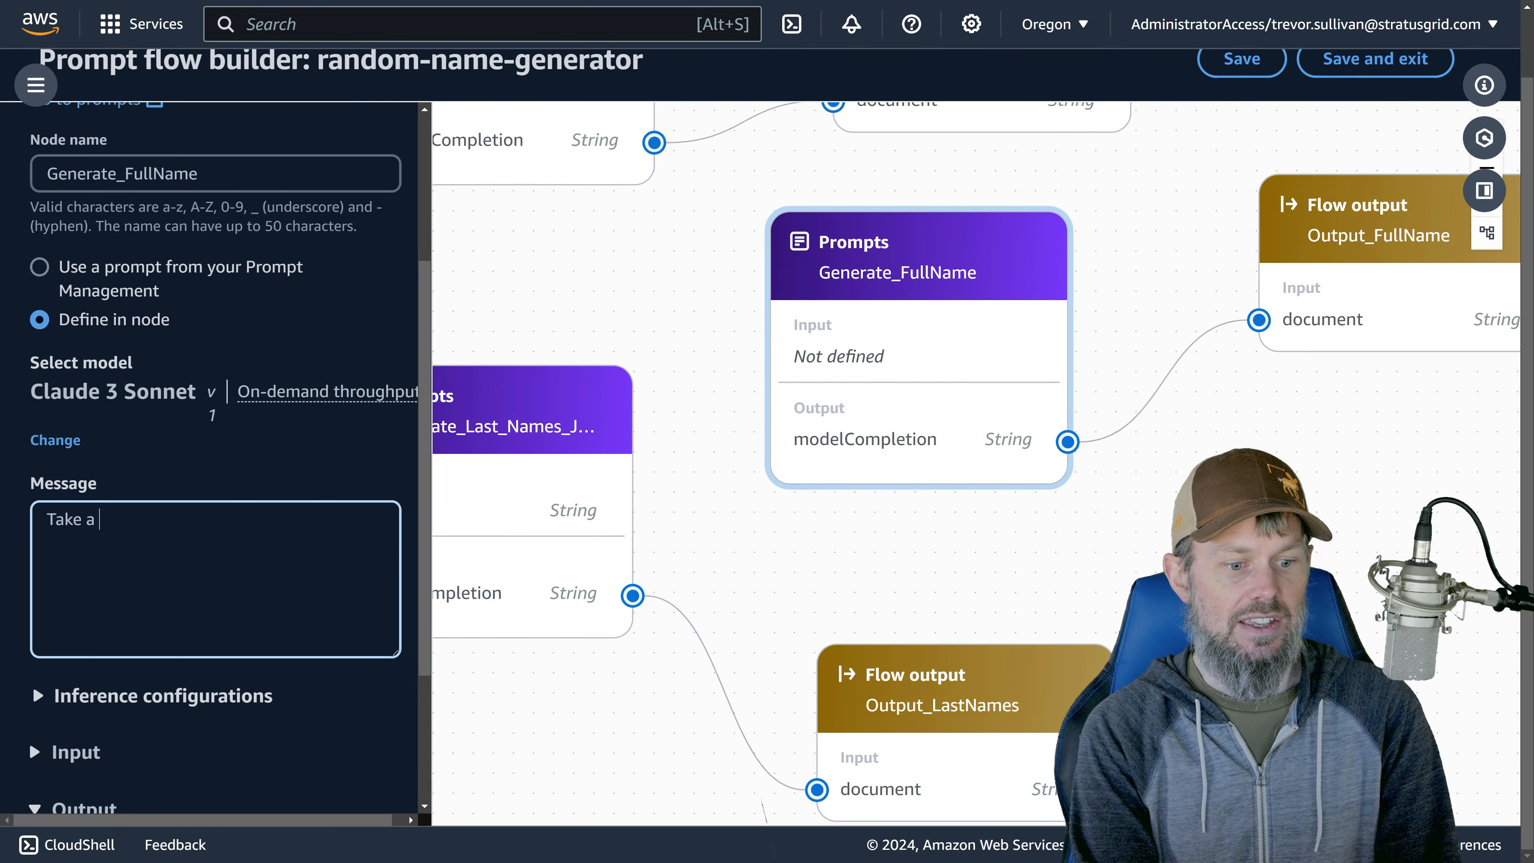
type("random first n")
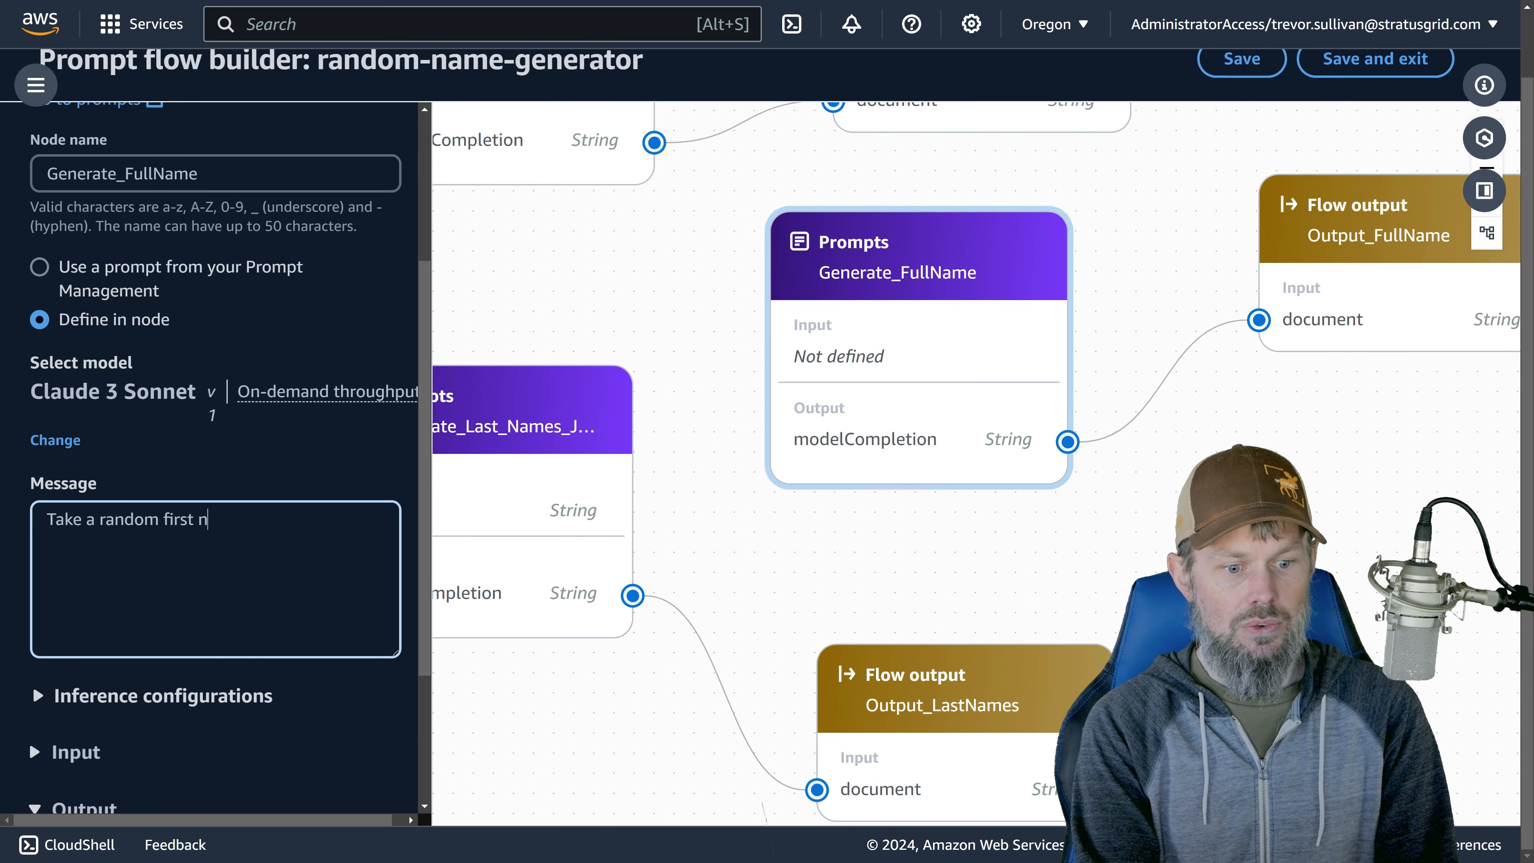
type("ame from {{first")
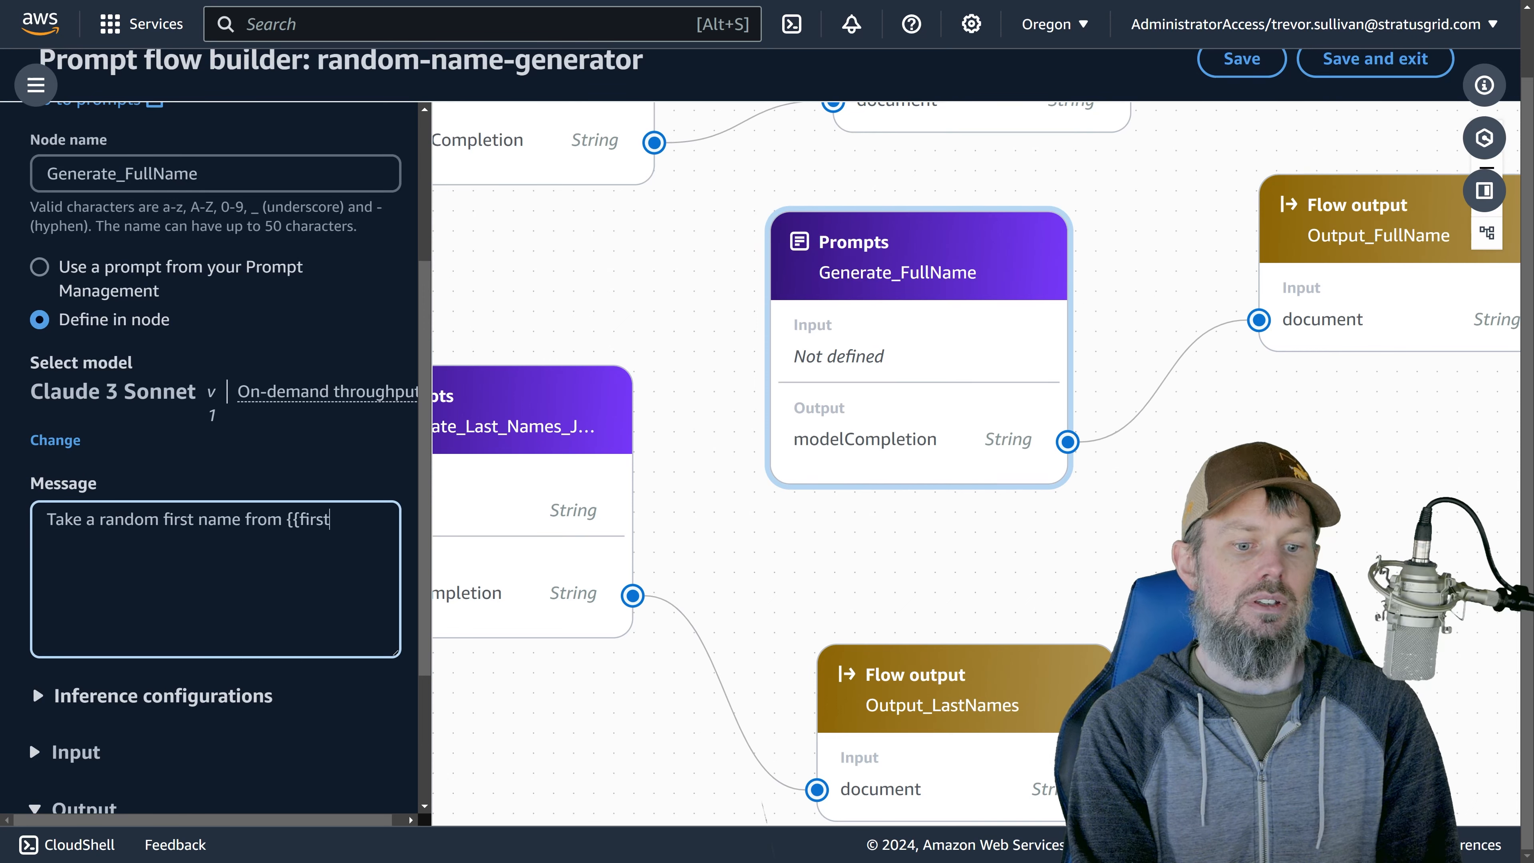
type("_names}}")
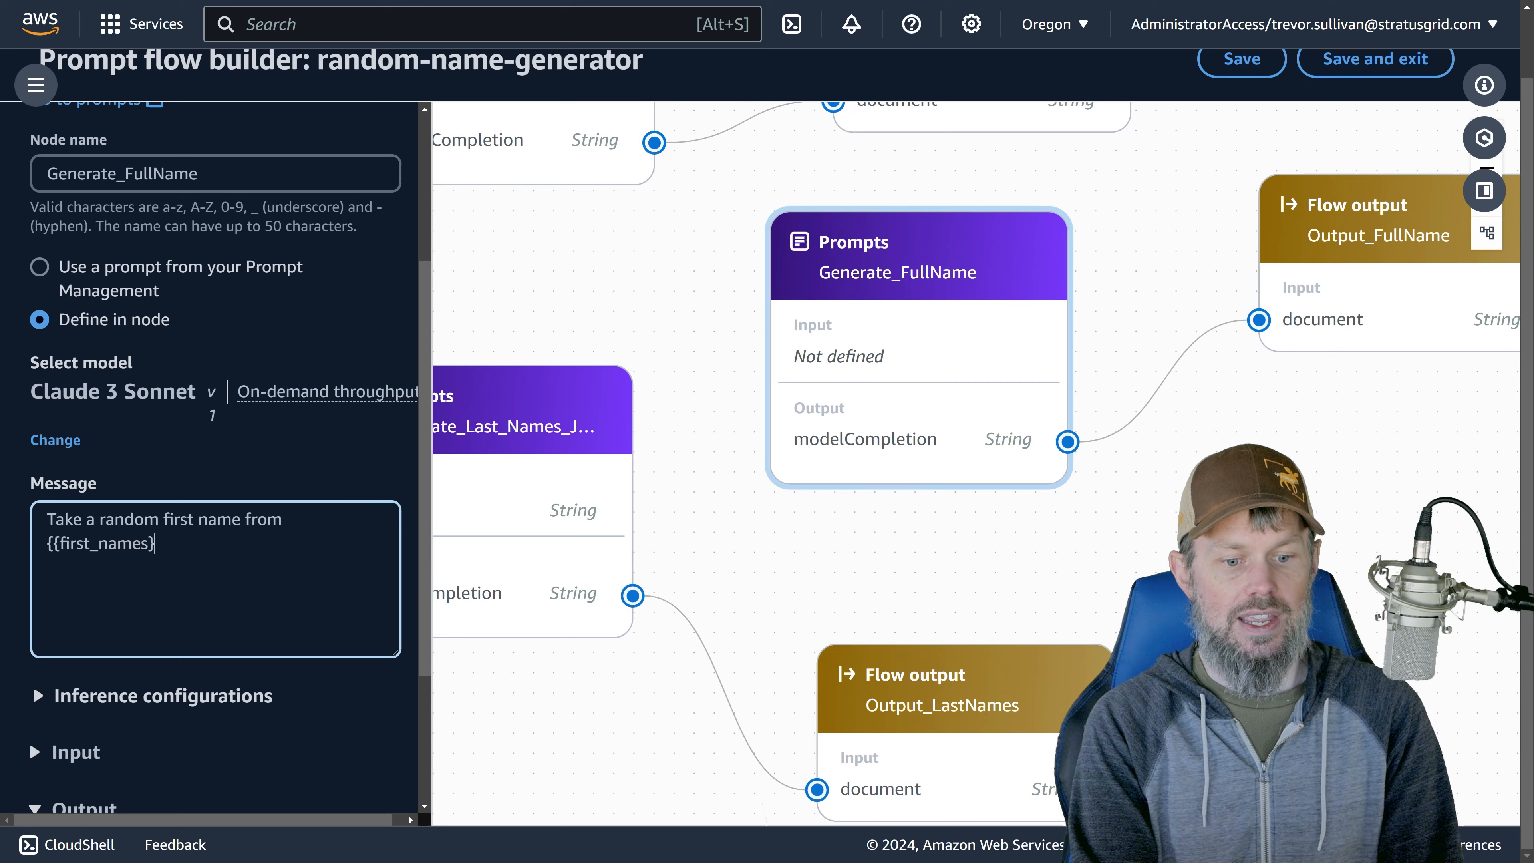
left_click_drag(163, 543, 28, 546)
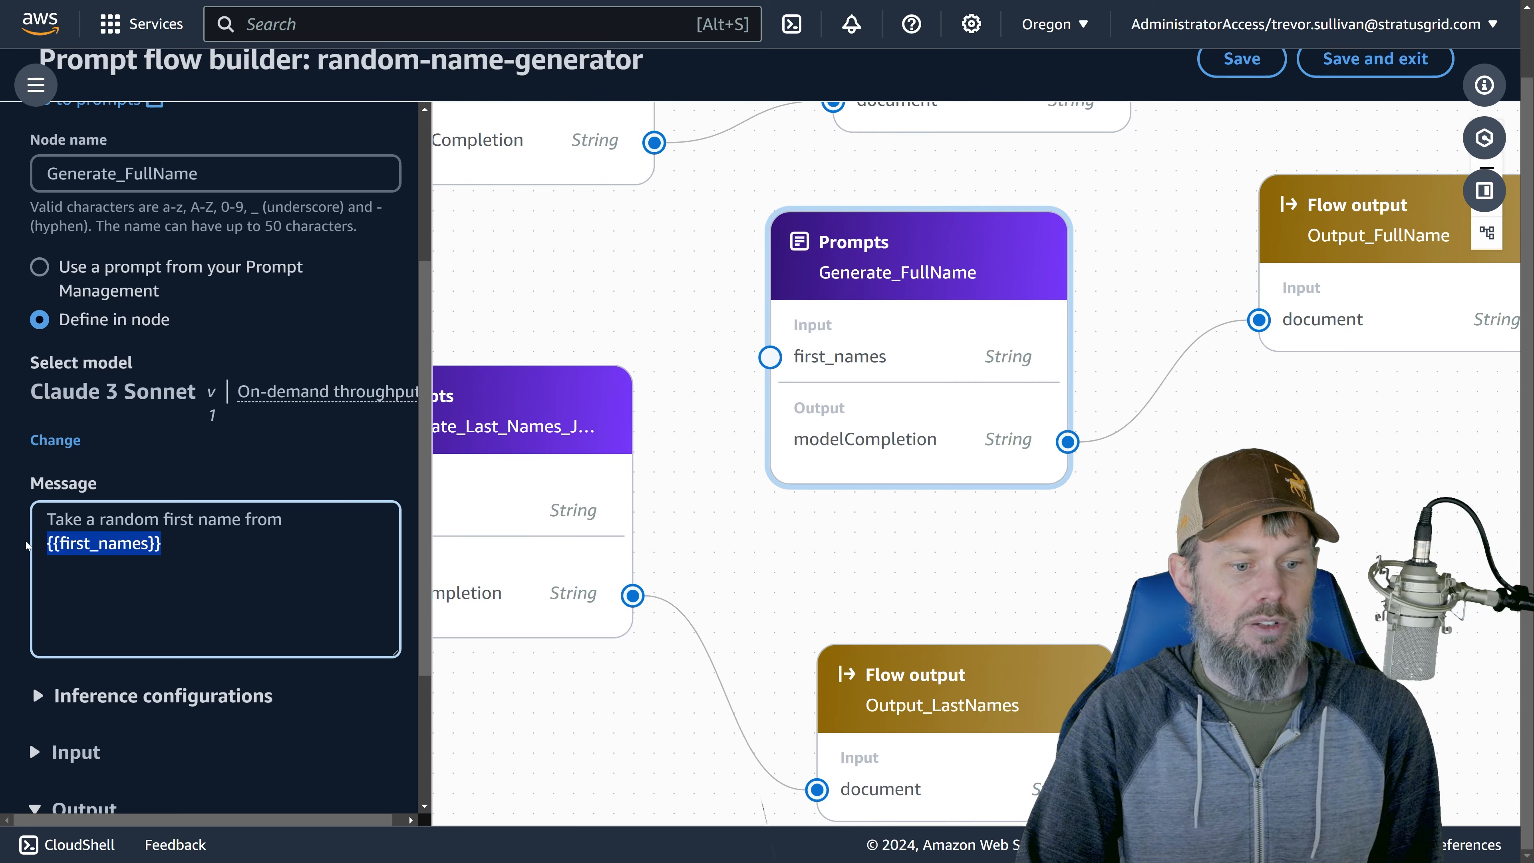
left_click(848, 347)
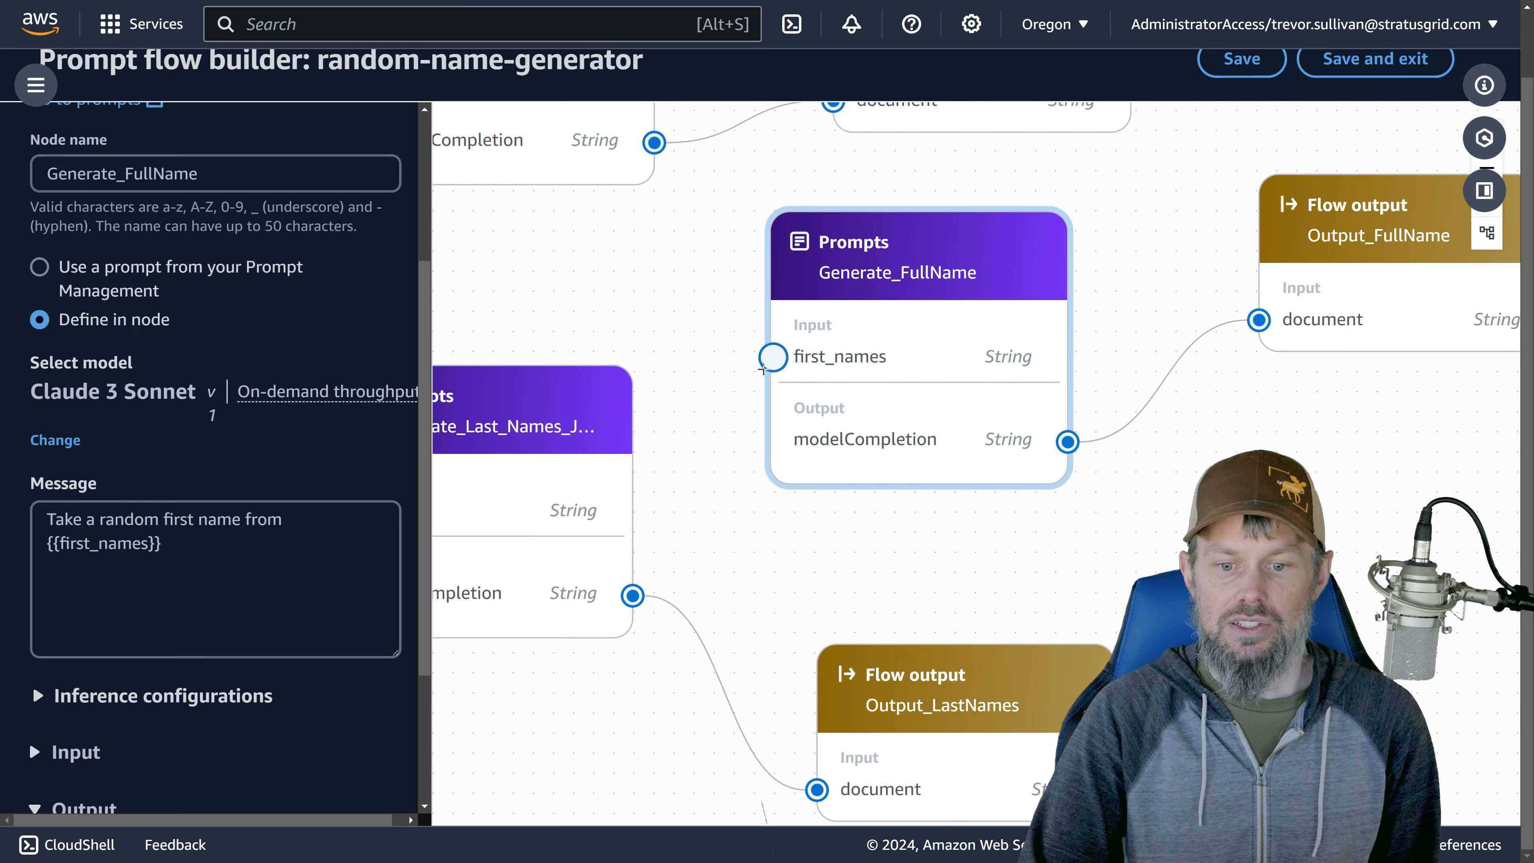
left_click(205, 550)
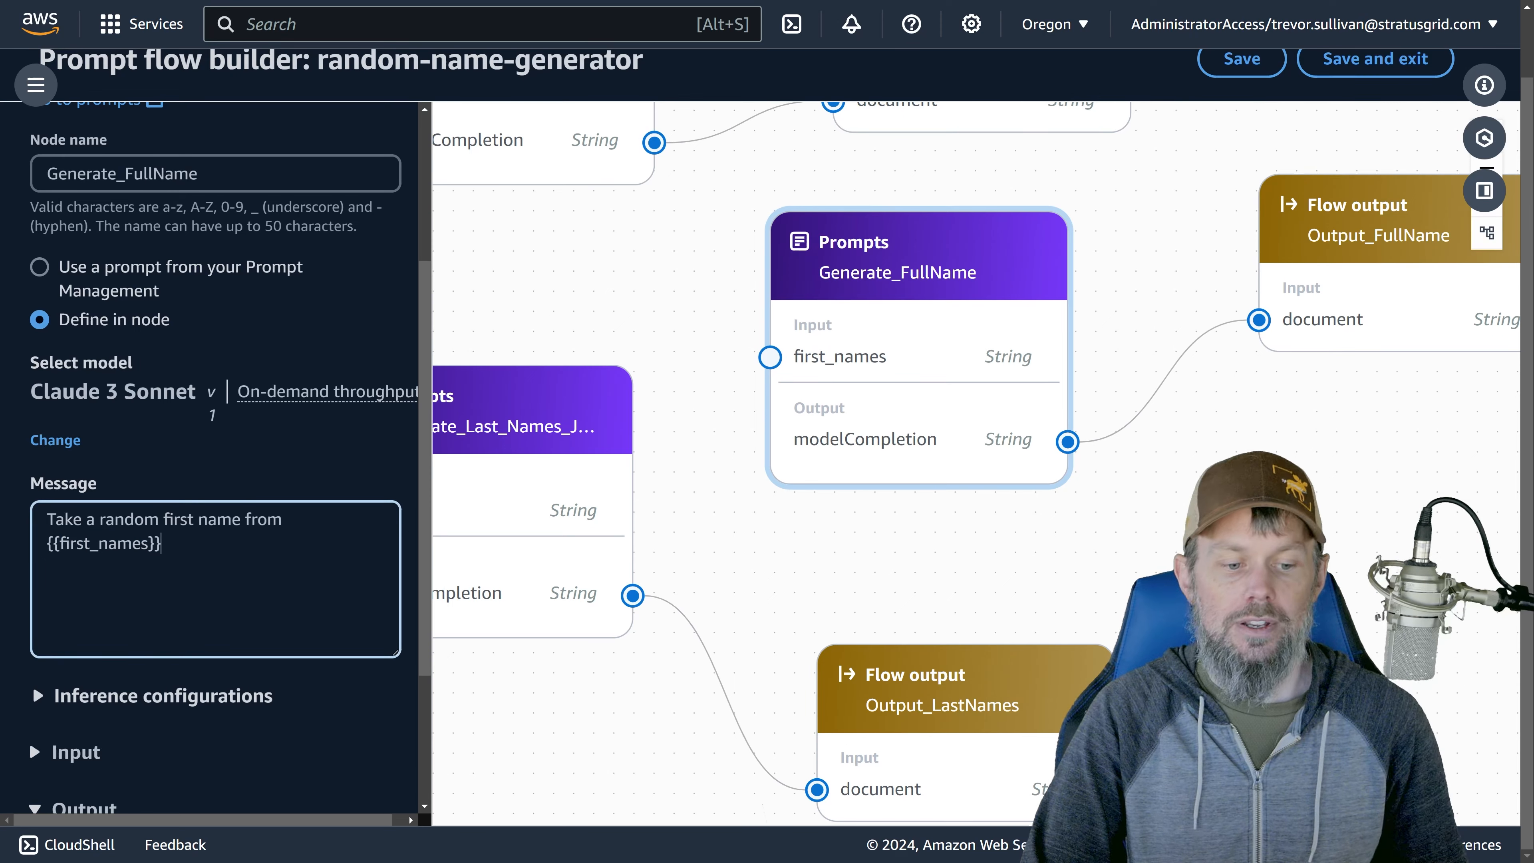
Continue the Generate_FullName message with "and add before a random item from {{last_names}}"
type("and ")
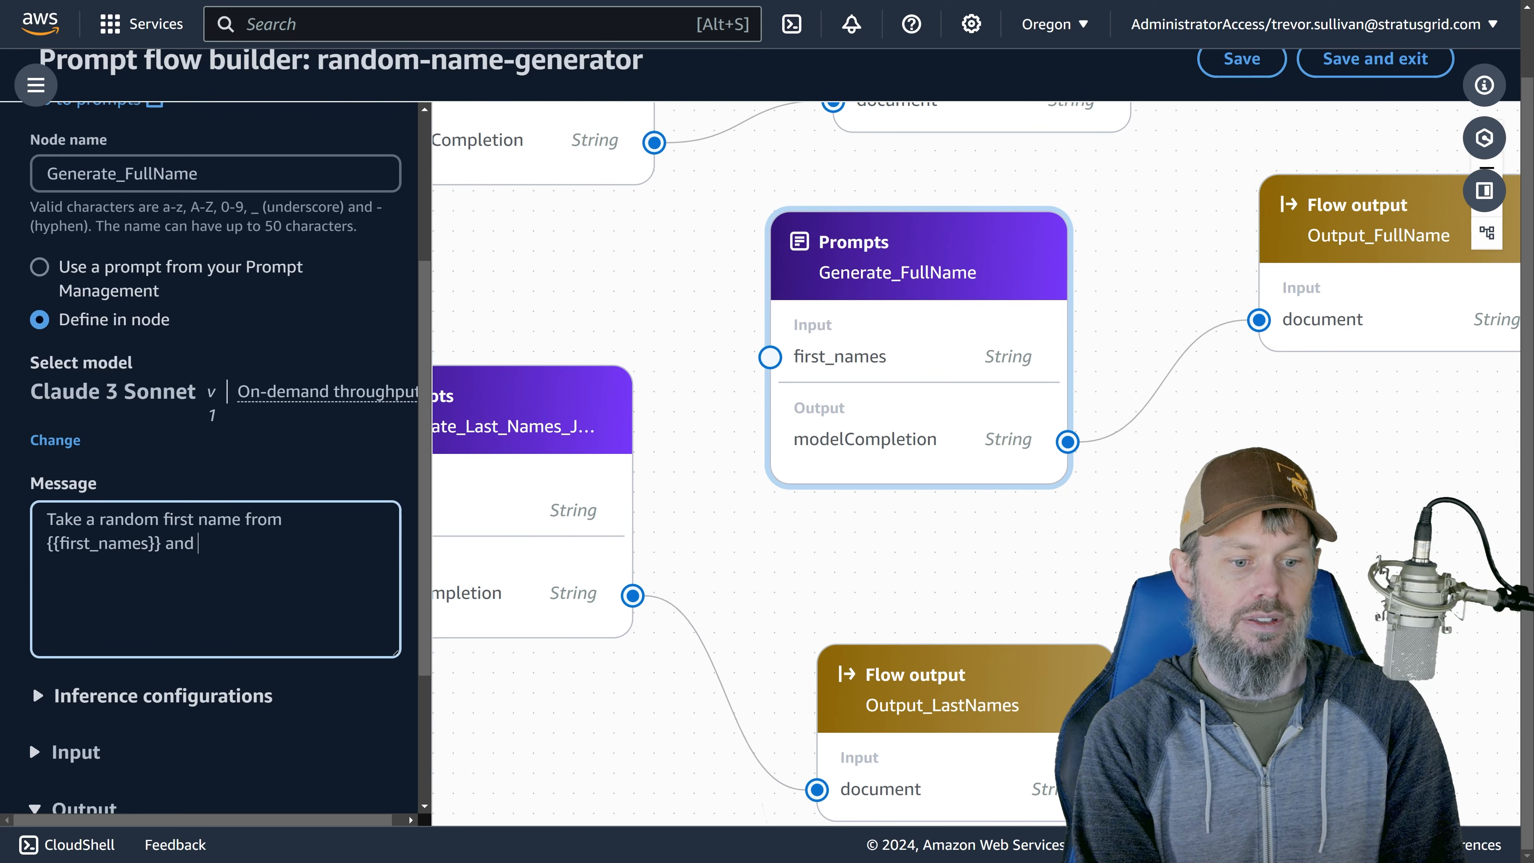
type("add ")
type("it")
key("BackSpace")
key("BackSpace")
type("be")
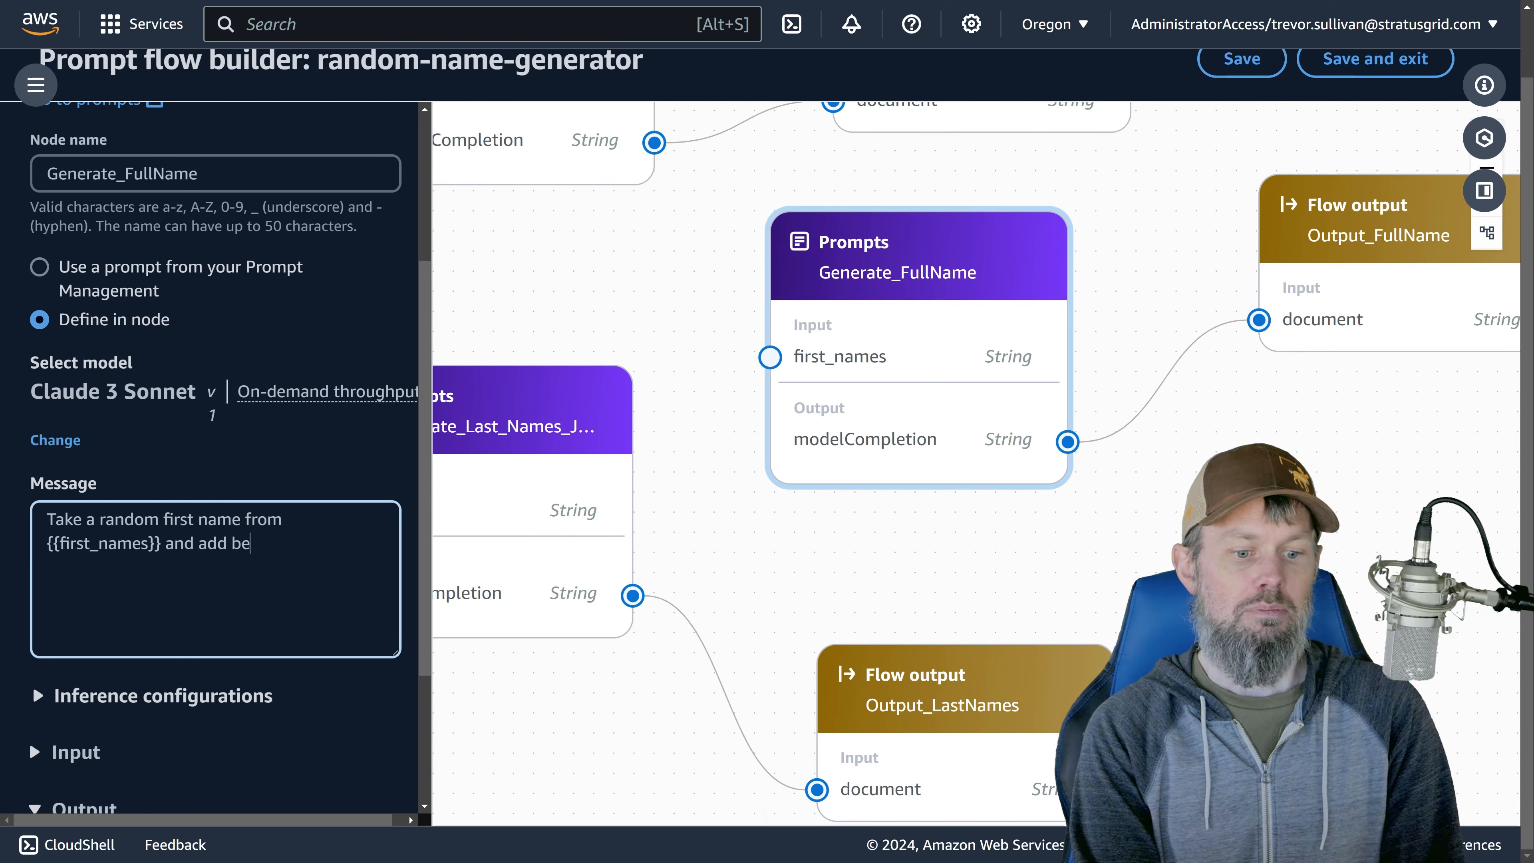
type("fore a random in")
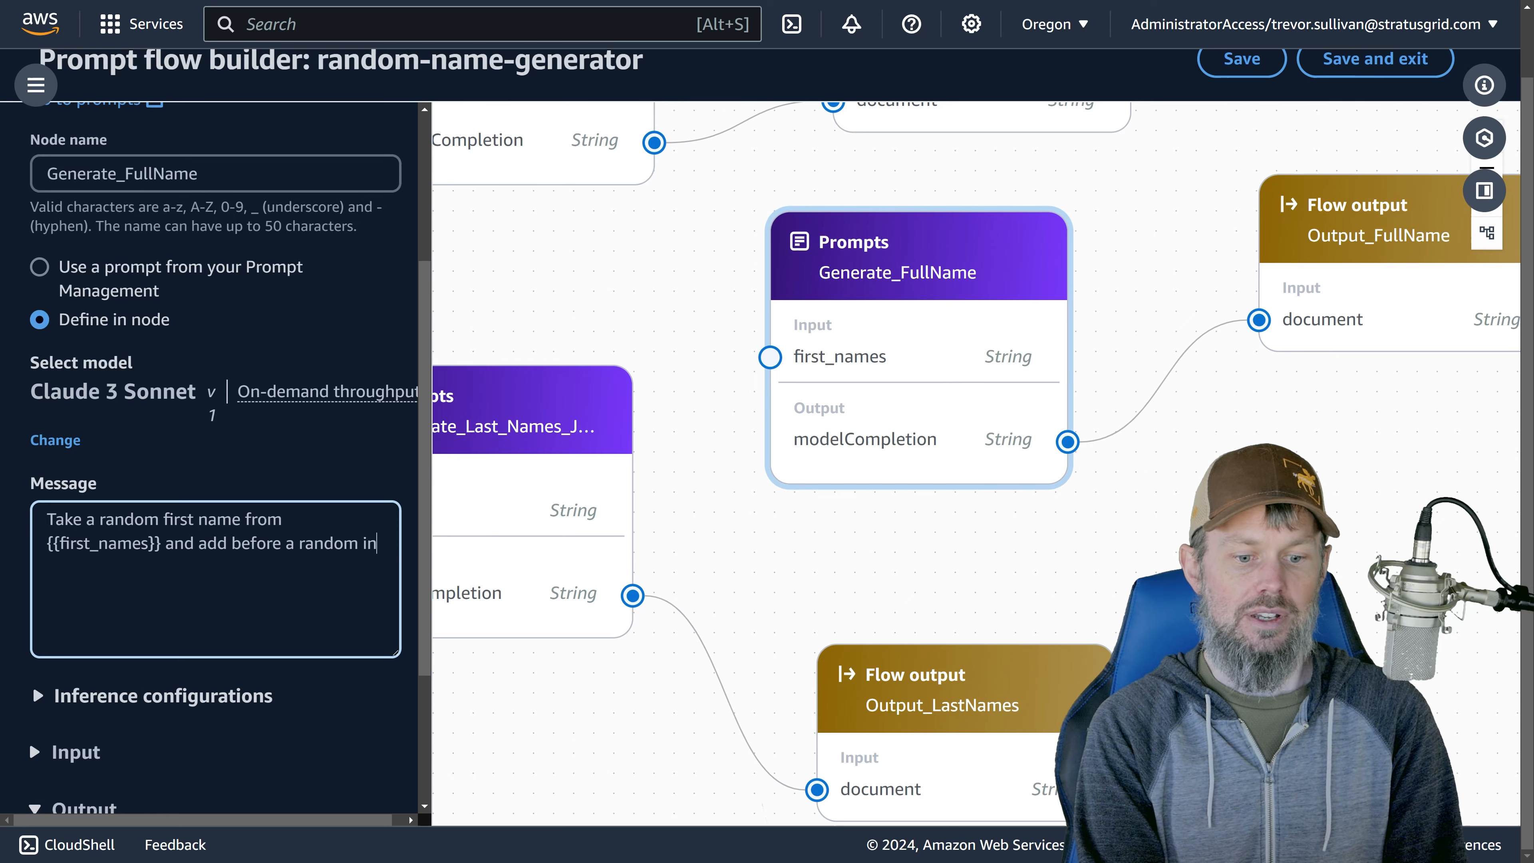
key("BackSpace")
type("tem from {{lastN")
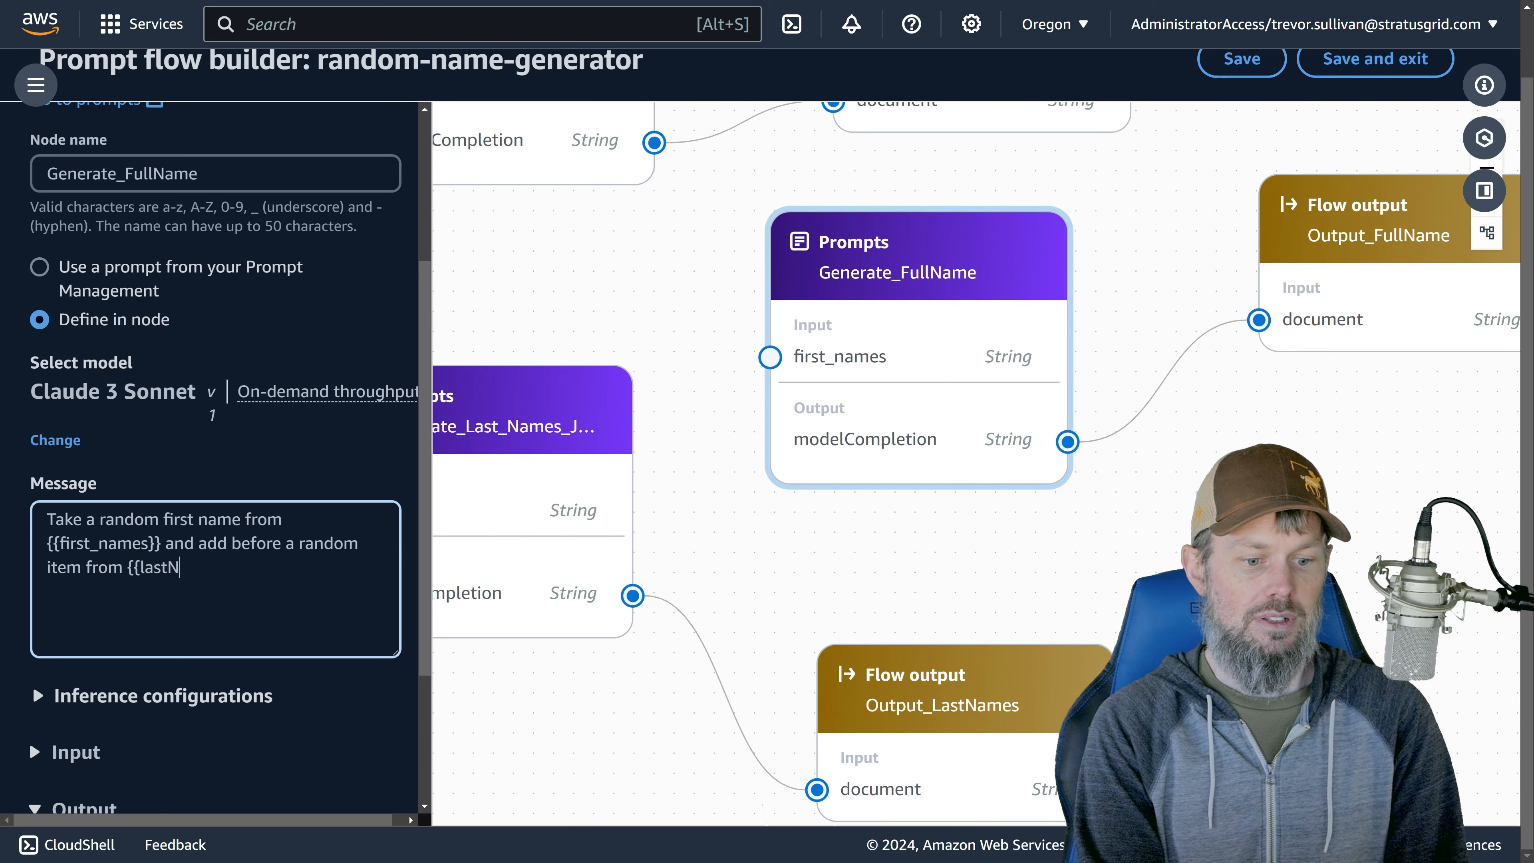
key("BackSpace")
type("_names}}")
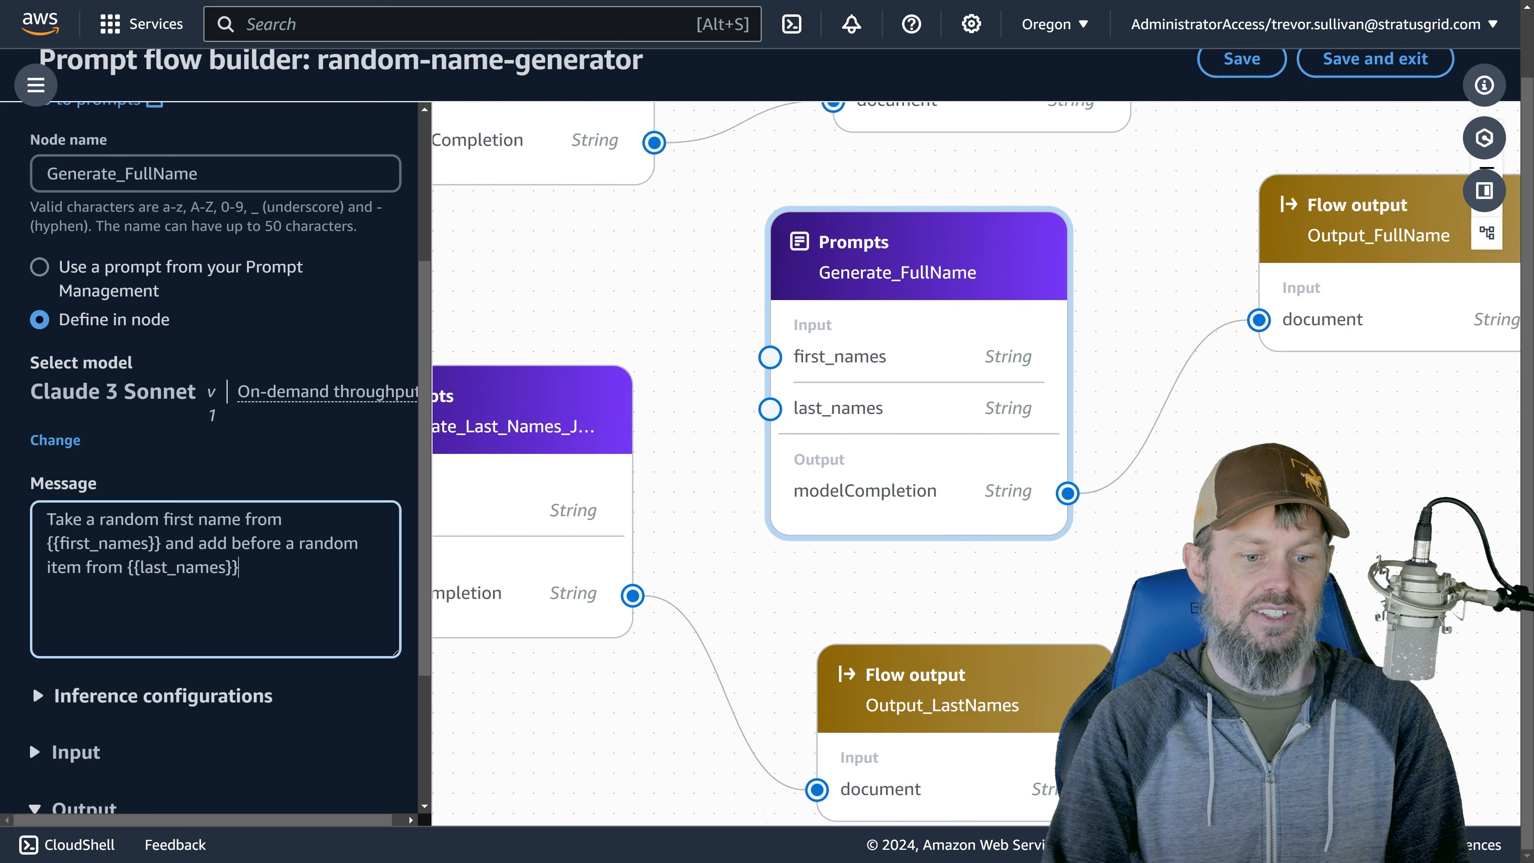
Finish the Generate_FullName message with "and return this as a flat JSON string."
left_click_drag(662, 380, 624, 394)
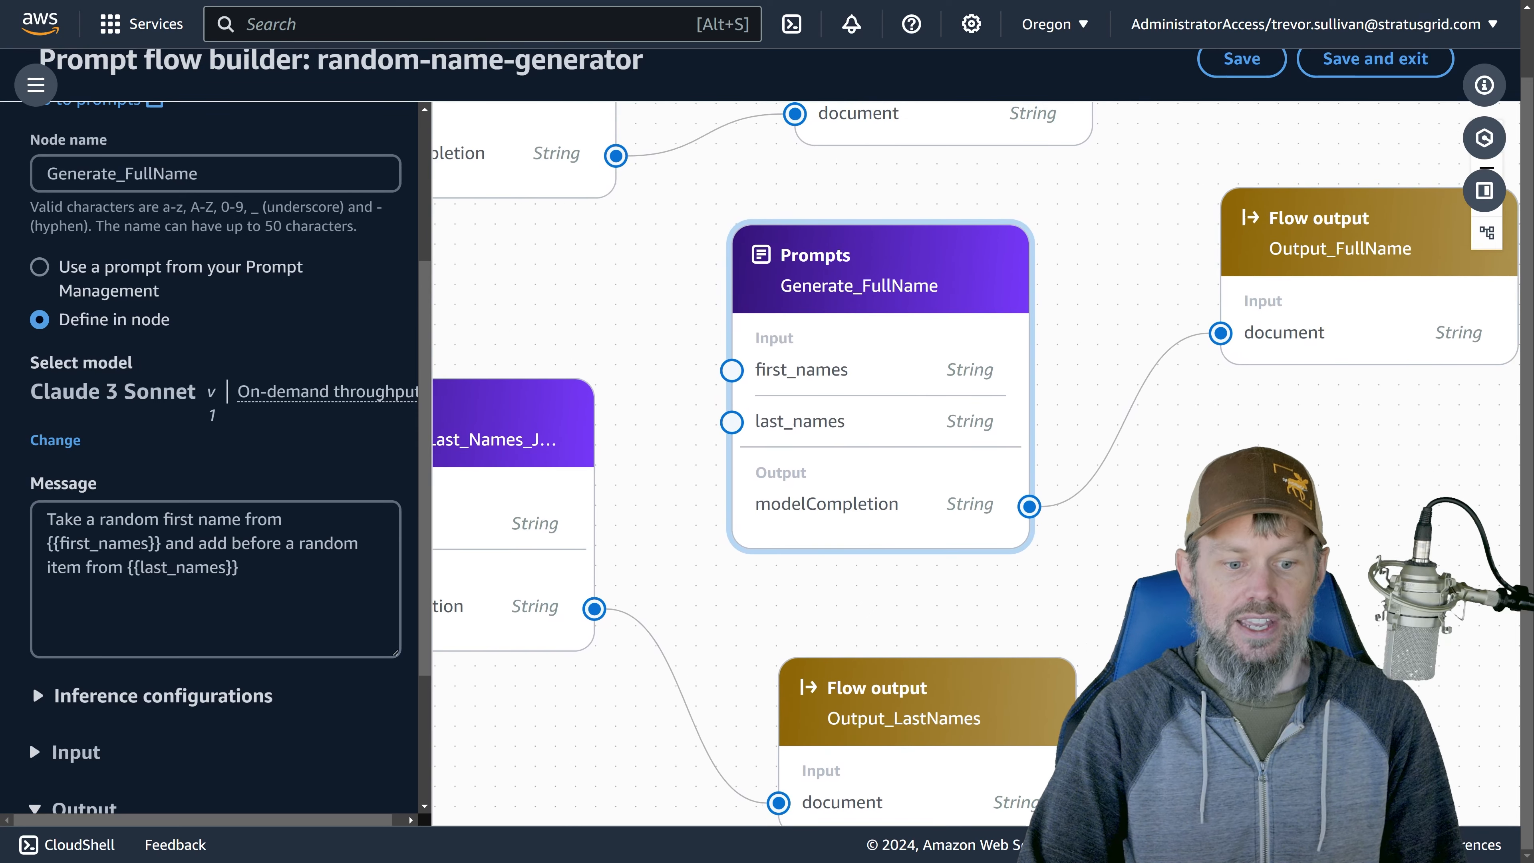
left_click(296, 595)
type("and retu")
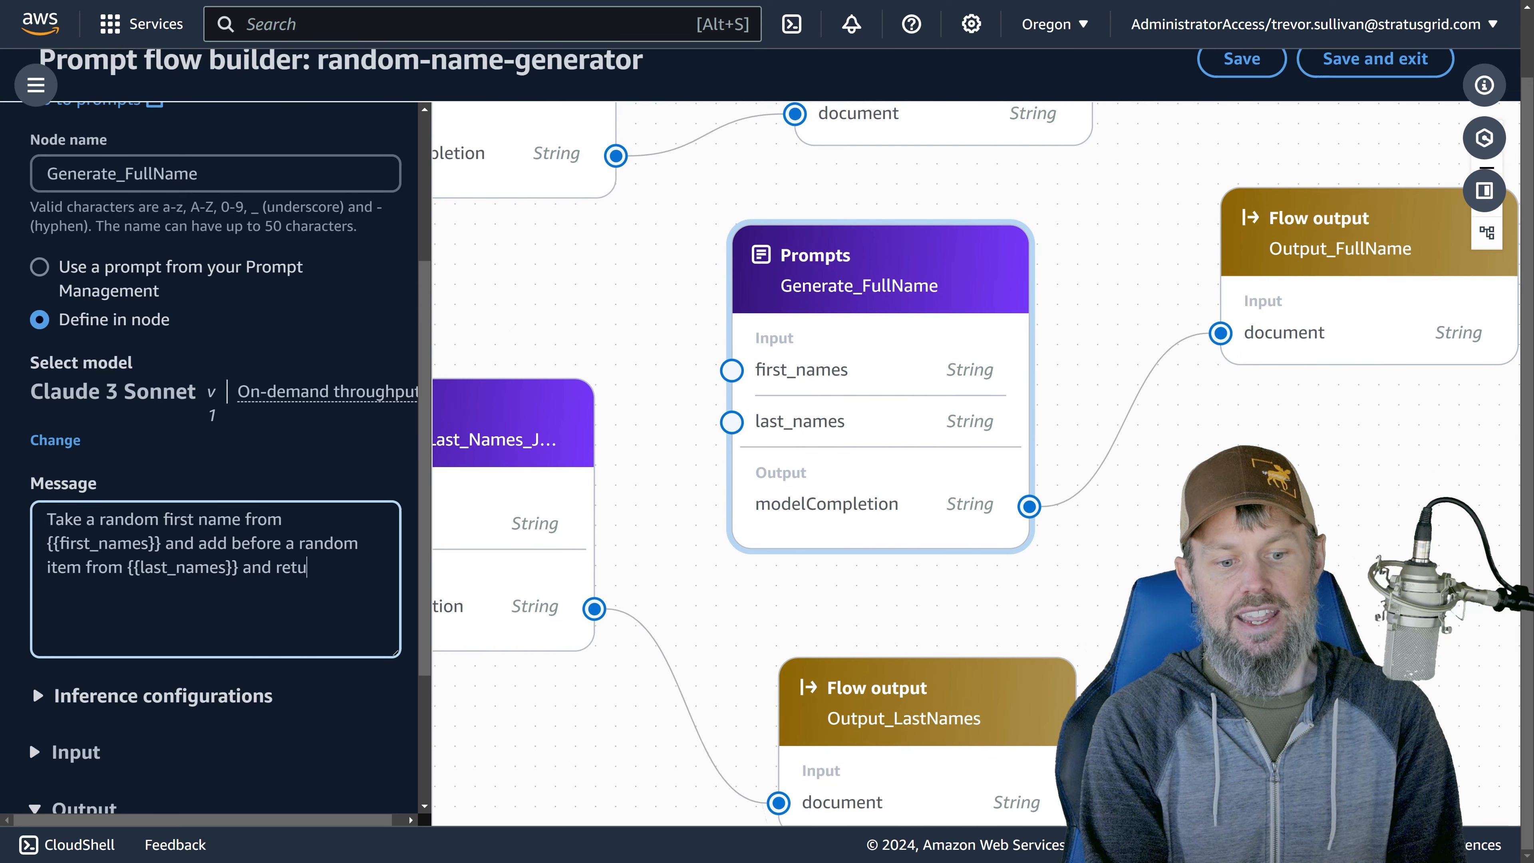
type("rn this as a JSON ")
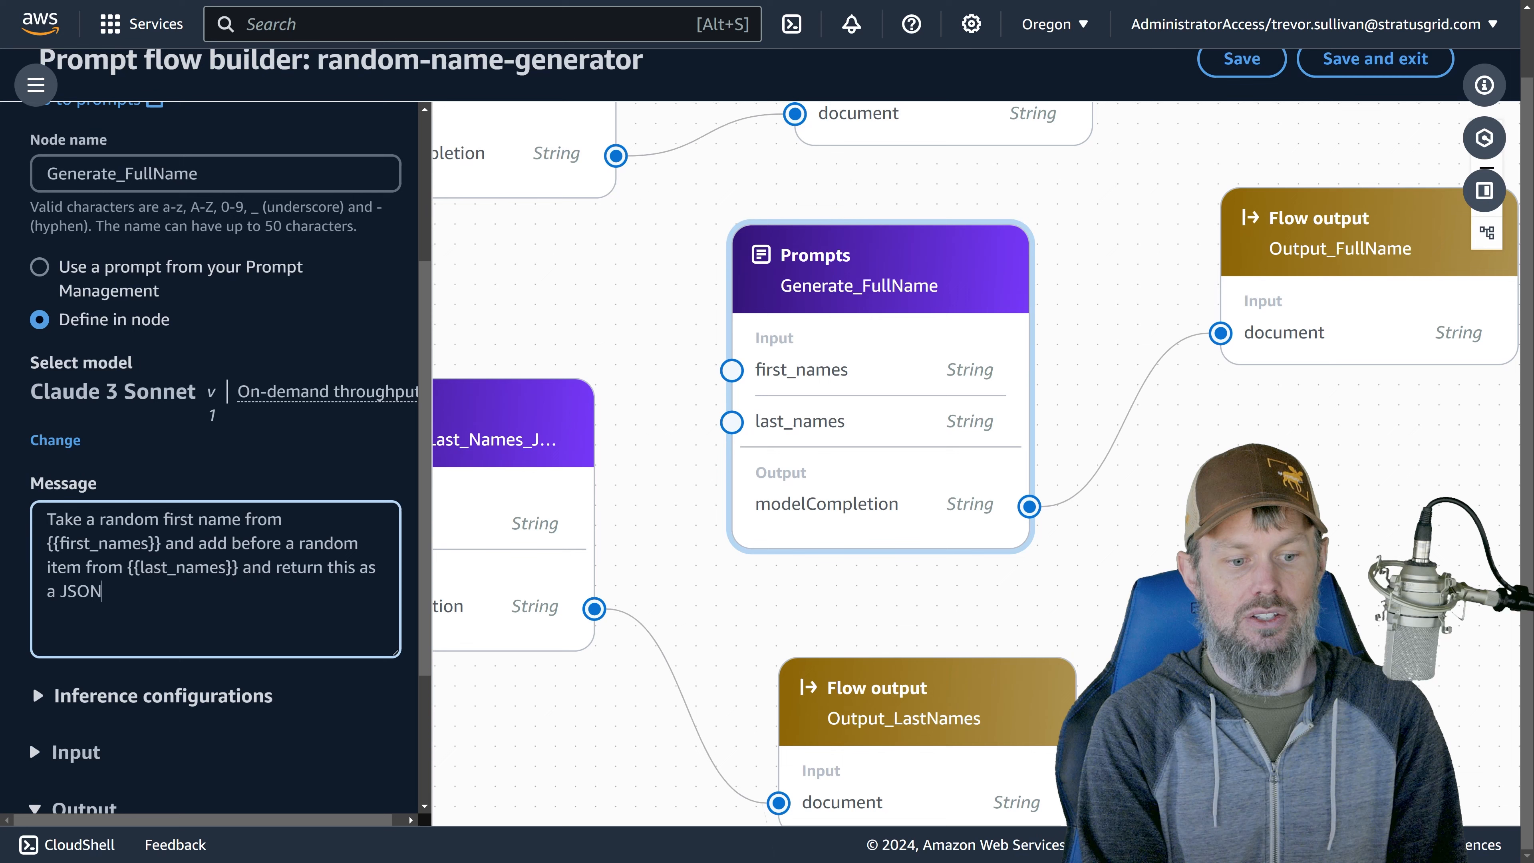
type("string.")
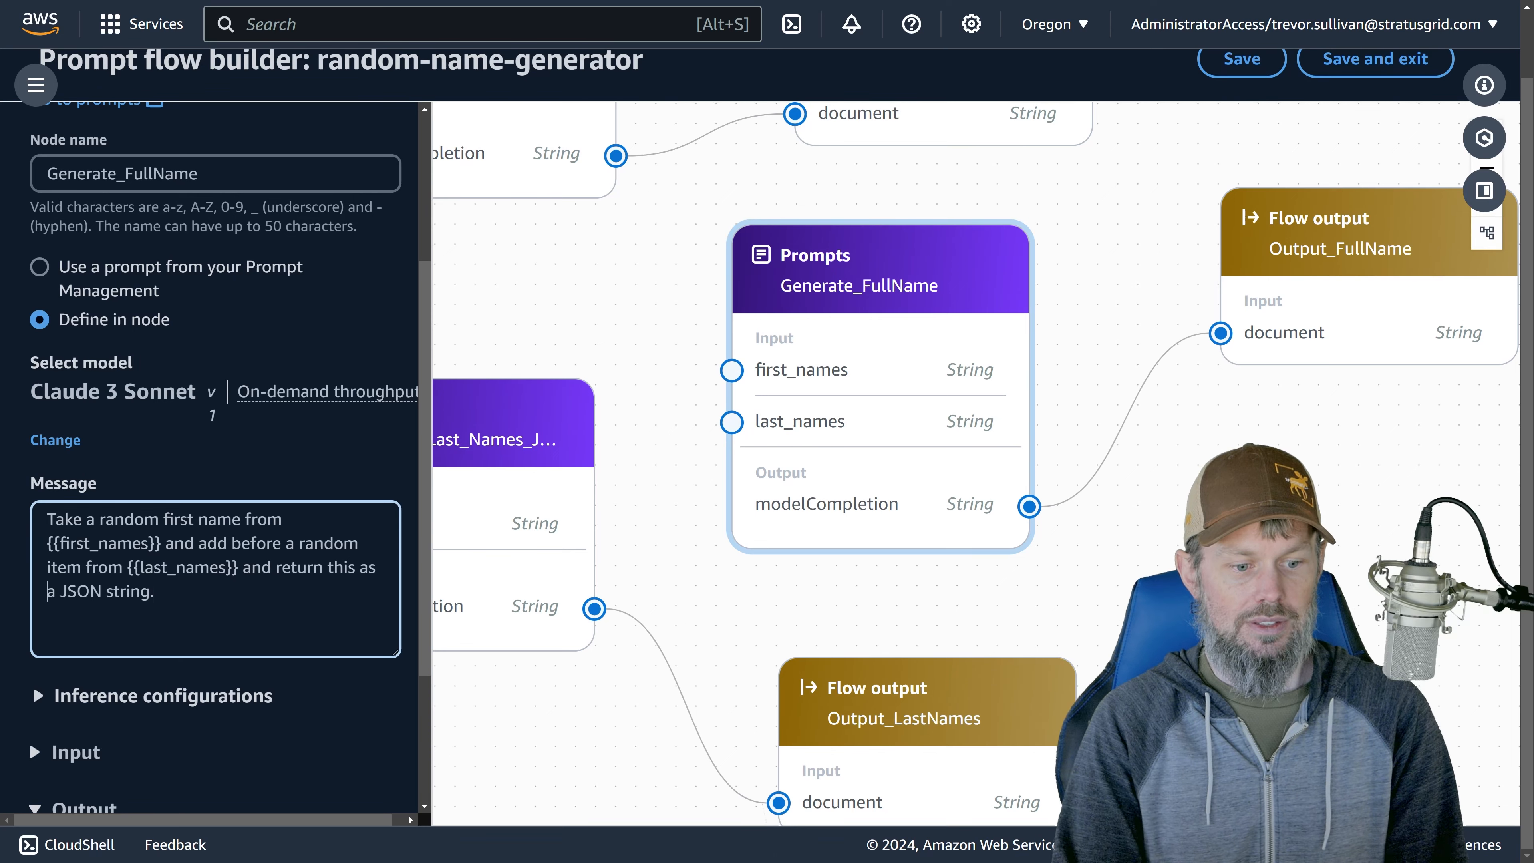
type("flat")
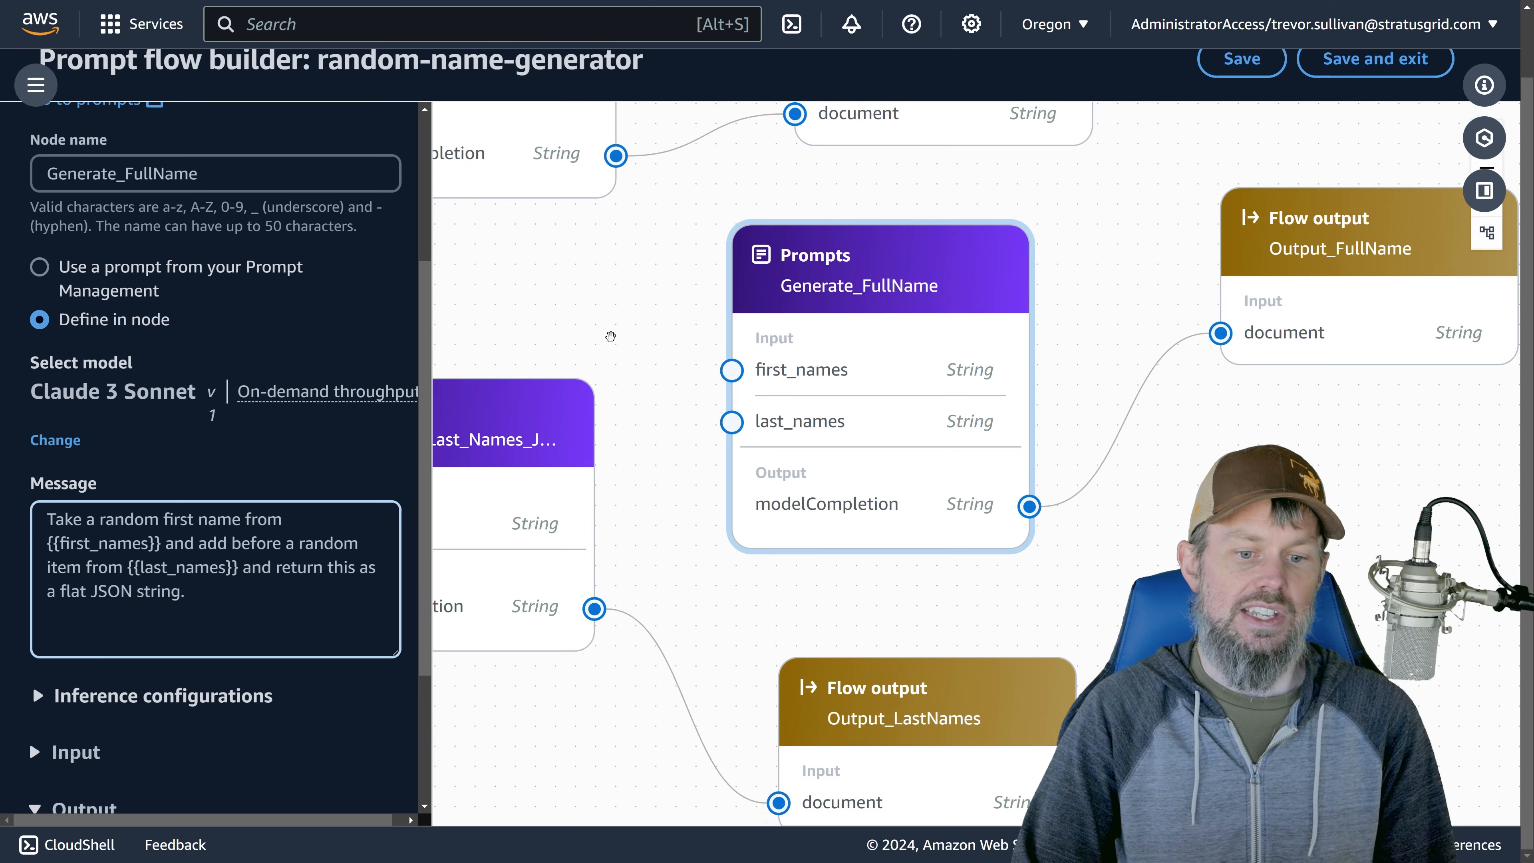
Connect the first-names and last-names prompt nodes' modelCompletion outputs to the first_names and last_names inputs of Generate_FullName respectively
left_click_drag(640, 357, 630, 376)
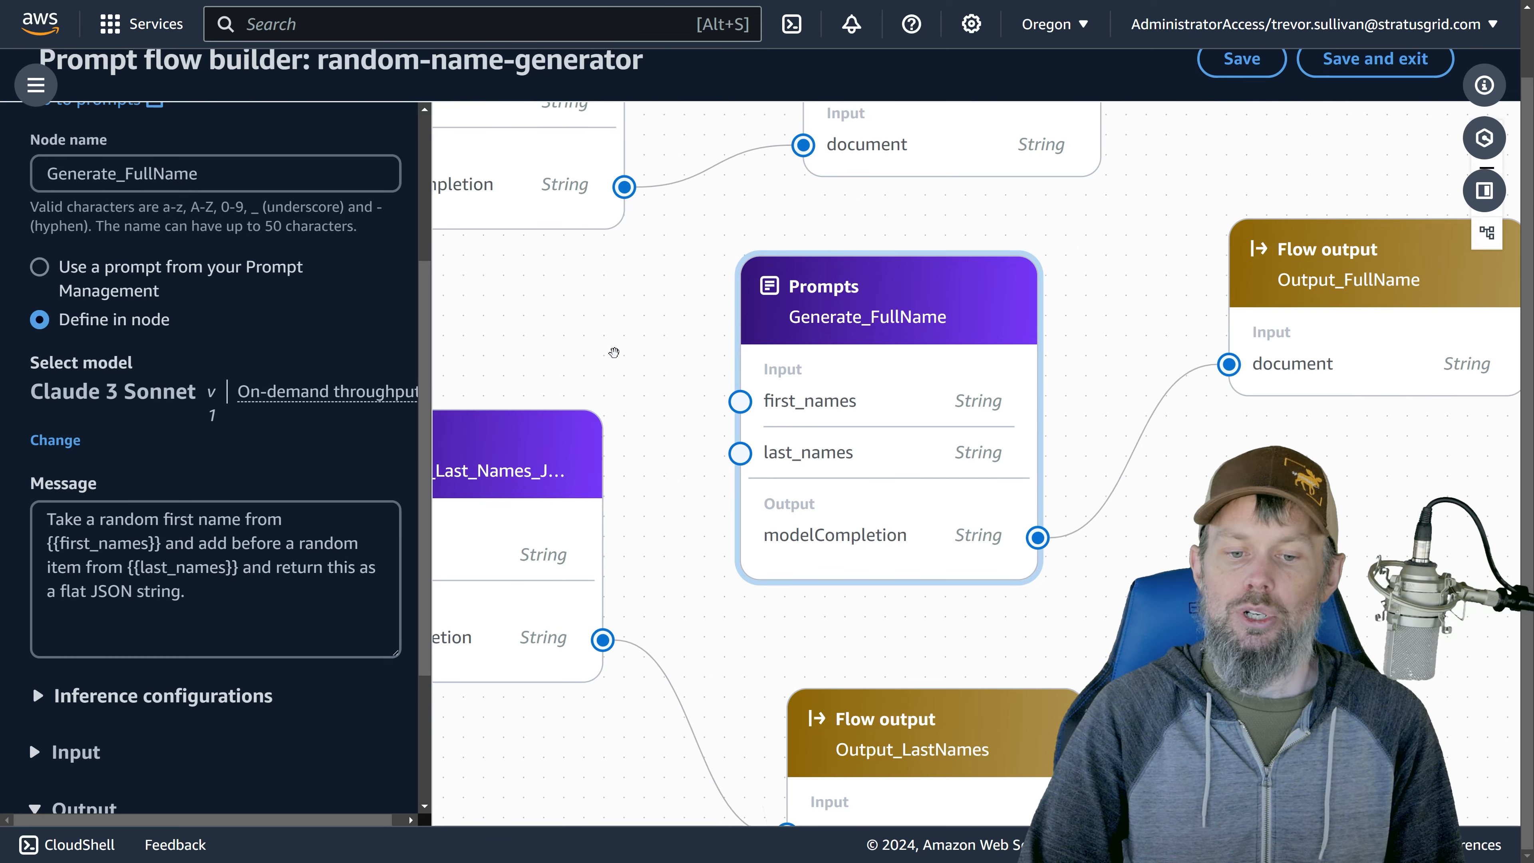
left_click_drag(636, 299, 708, 271)
left_click_drag(686, 184, 802, 397)
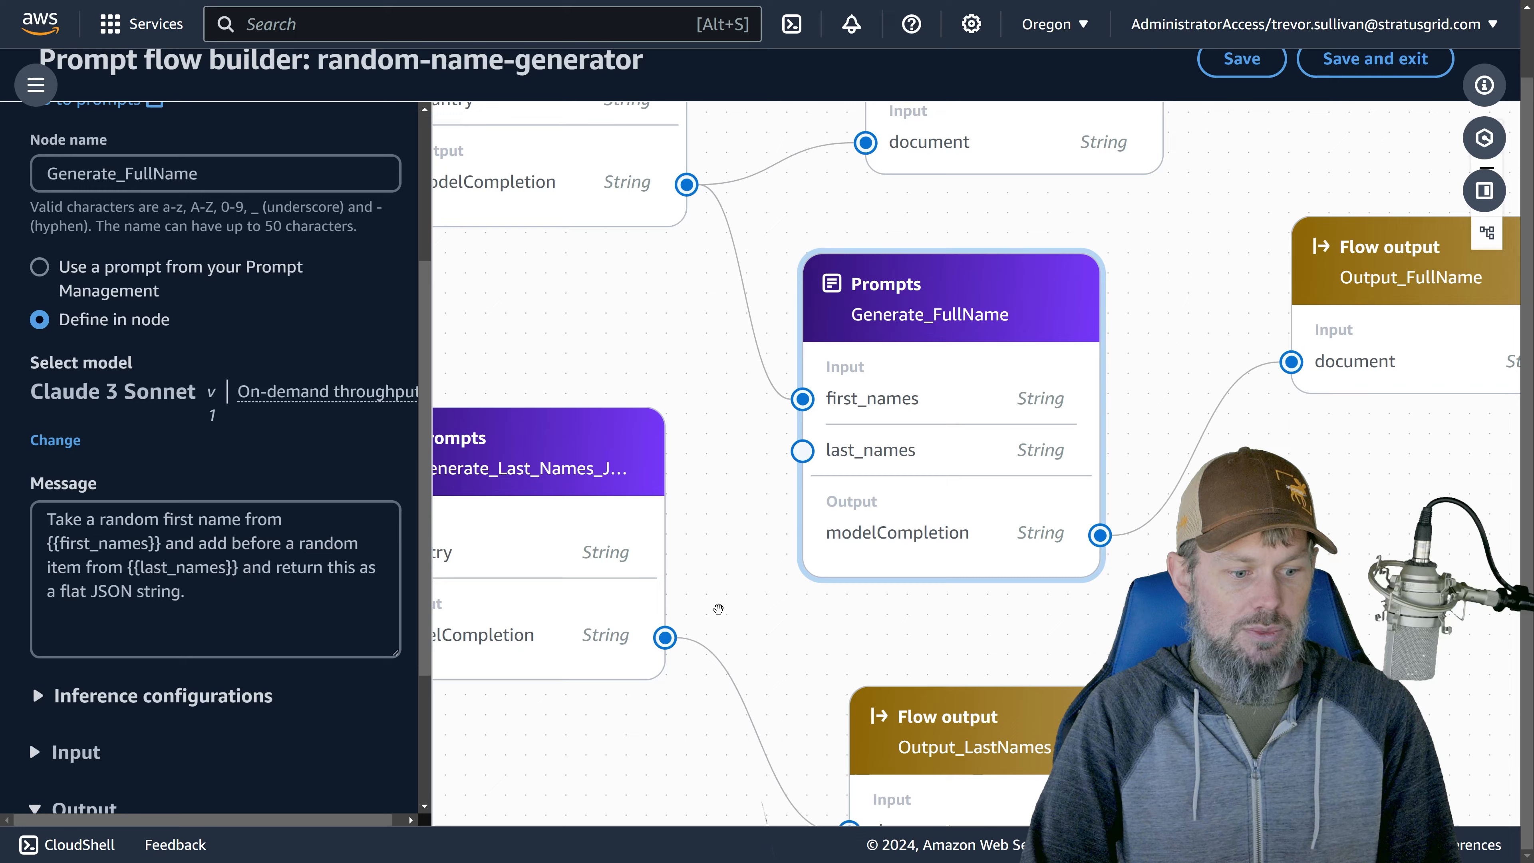
left_click_drag(718, 608, 811, 340)
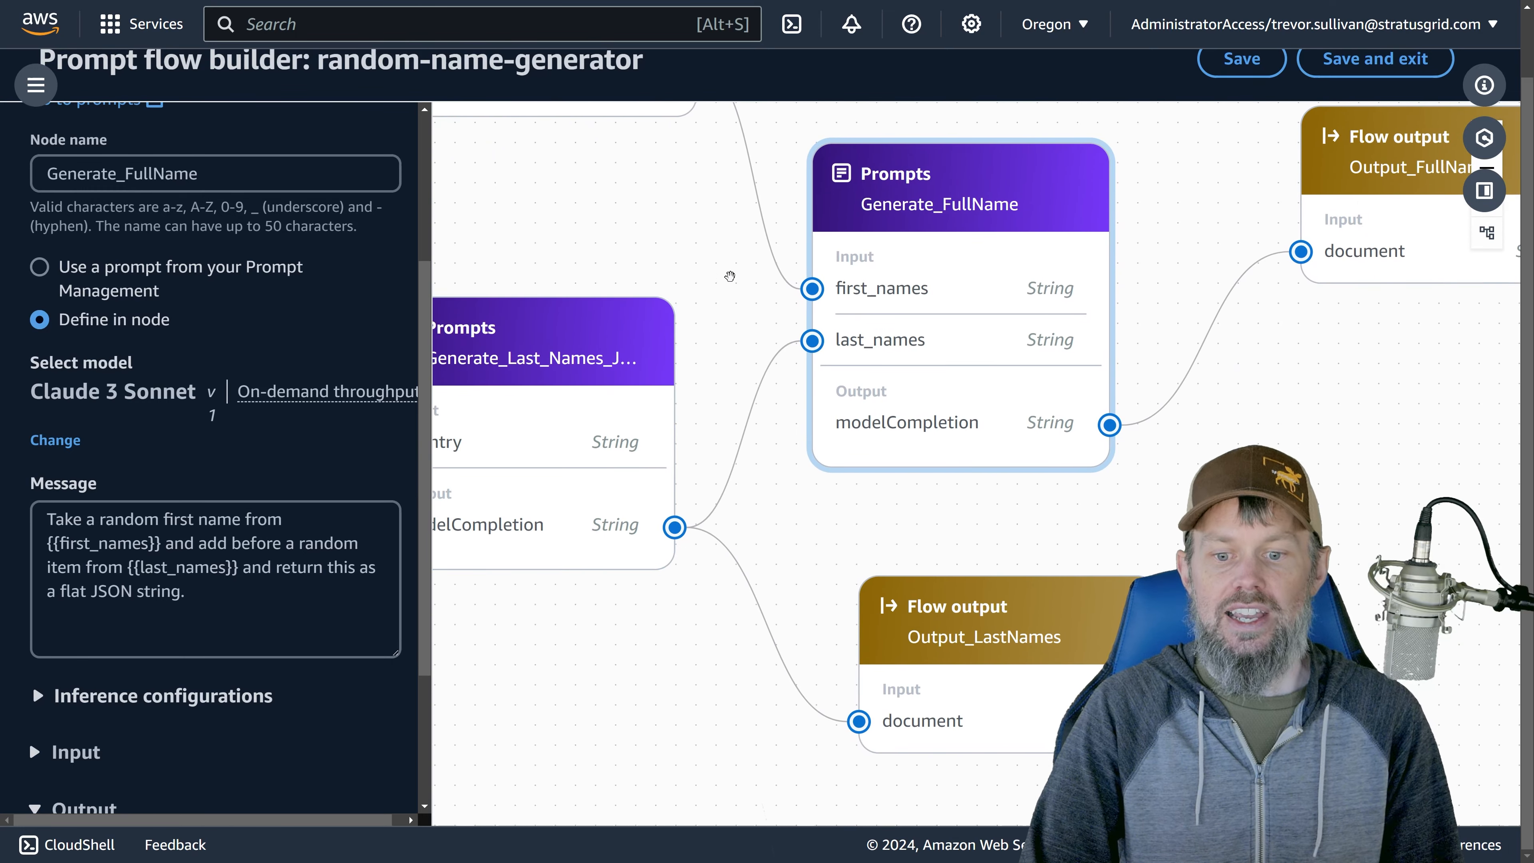
left_click_drag(730, 276, 630, 411)
left_click_drag(1111, 323, 1250, 432)
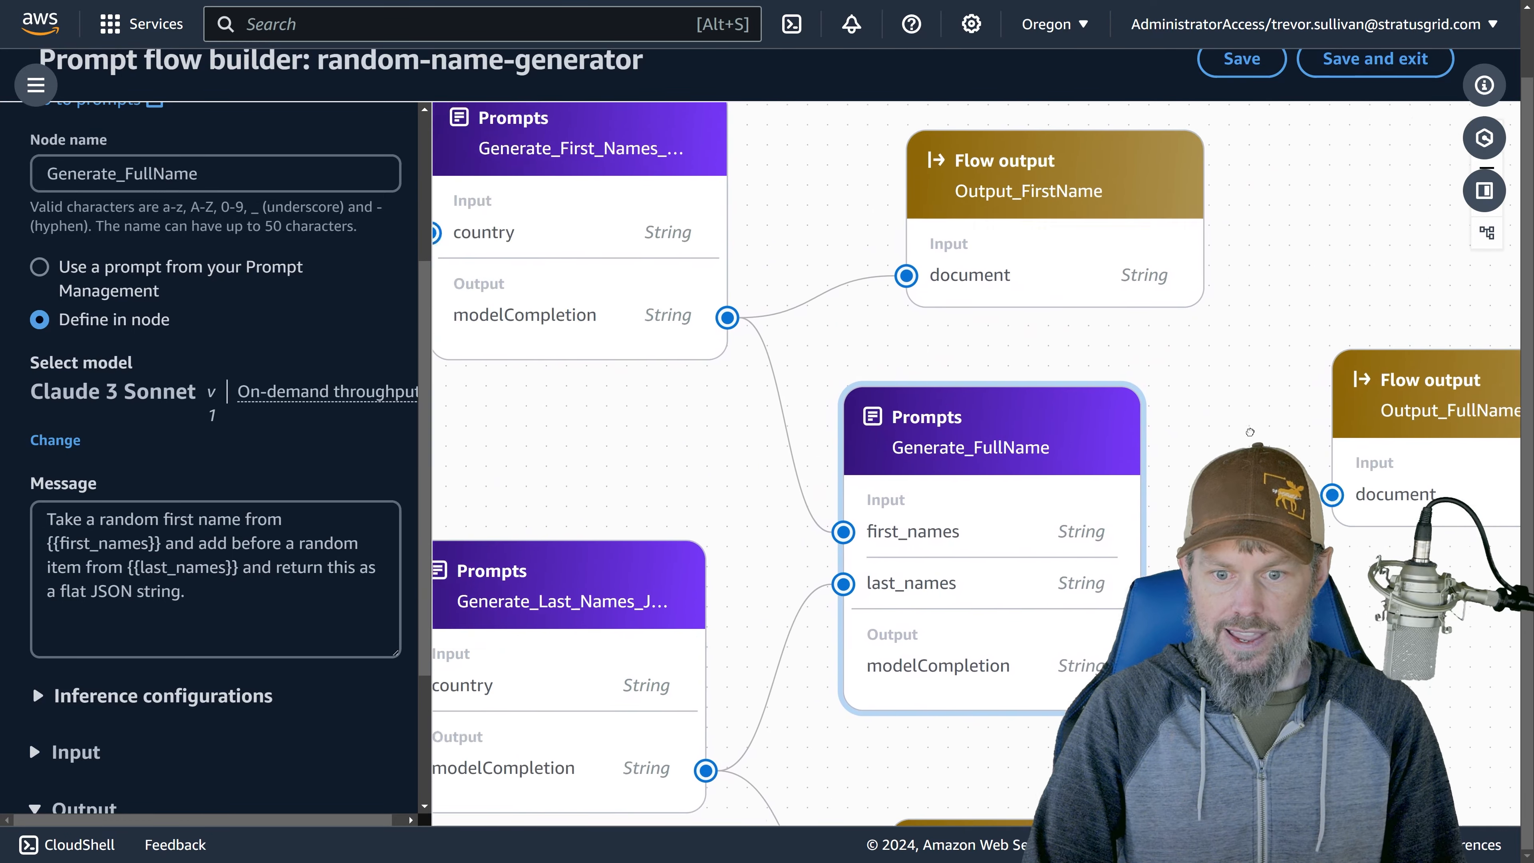
scroll(758, 477, "down", 3)
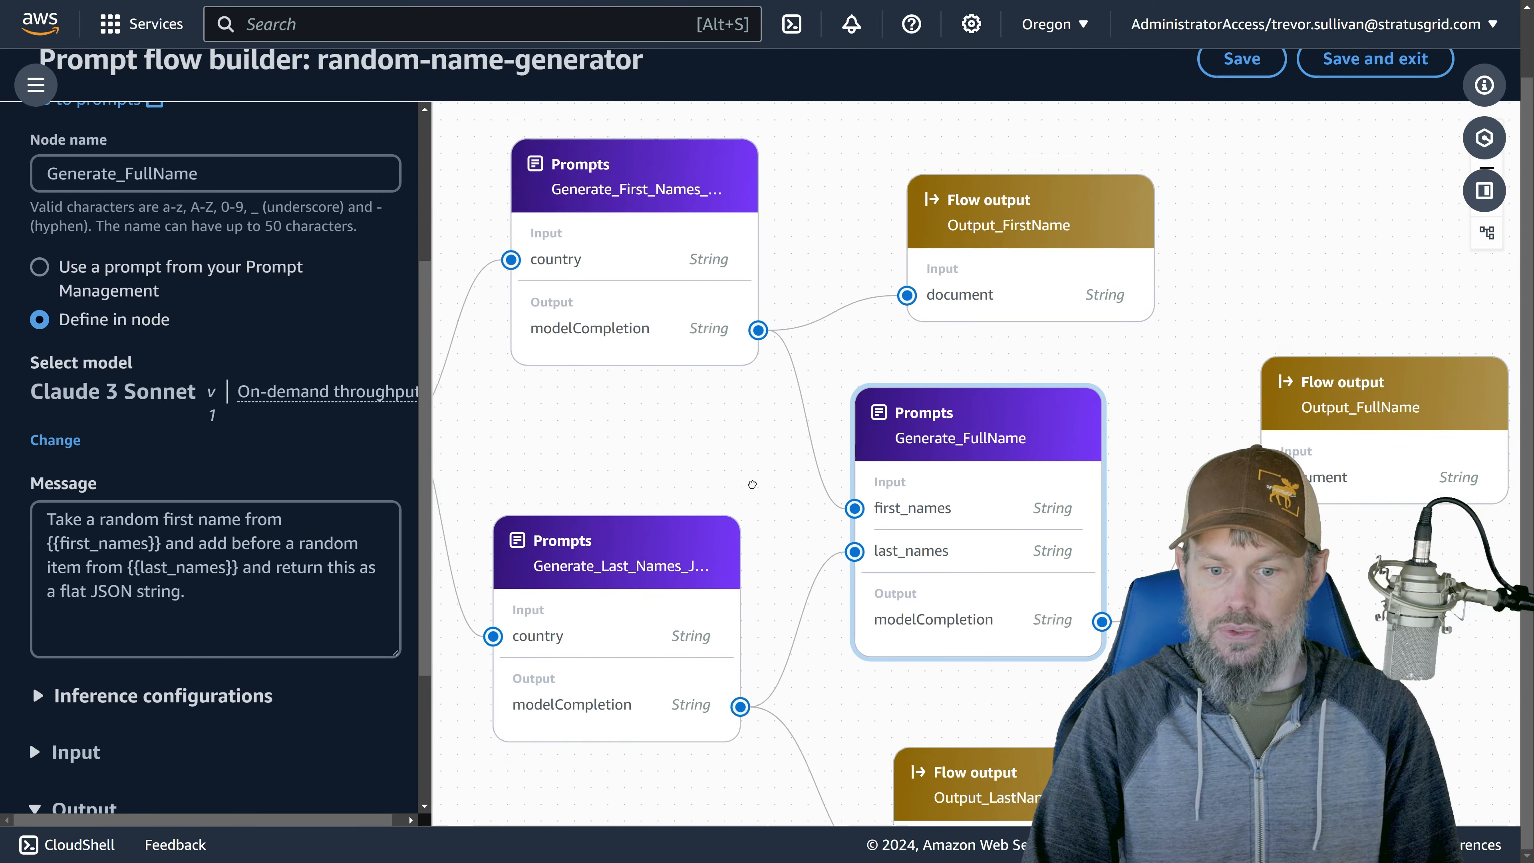
Collapse the node configuration pane and review the complete flow from Flow input through the prompt nodes to the three outputs
scroll(879, 434, "down", 2)
left_click_drag(751, 485, 838, 397)
scroll(354, 298, "up", 4)
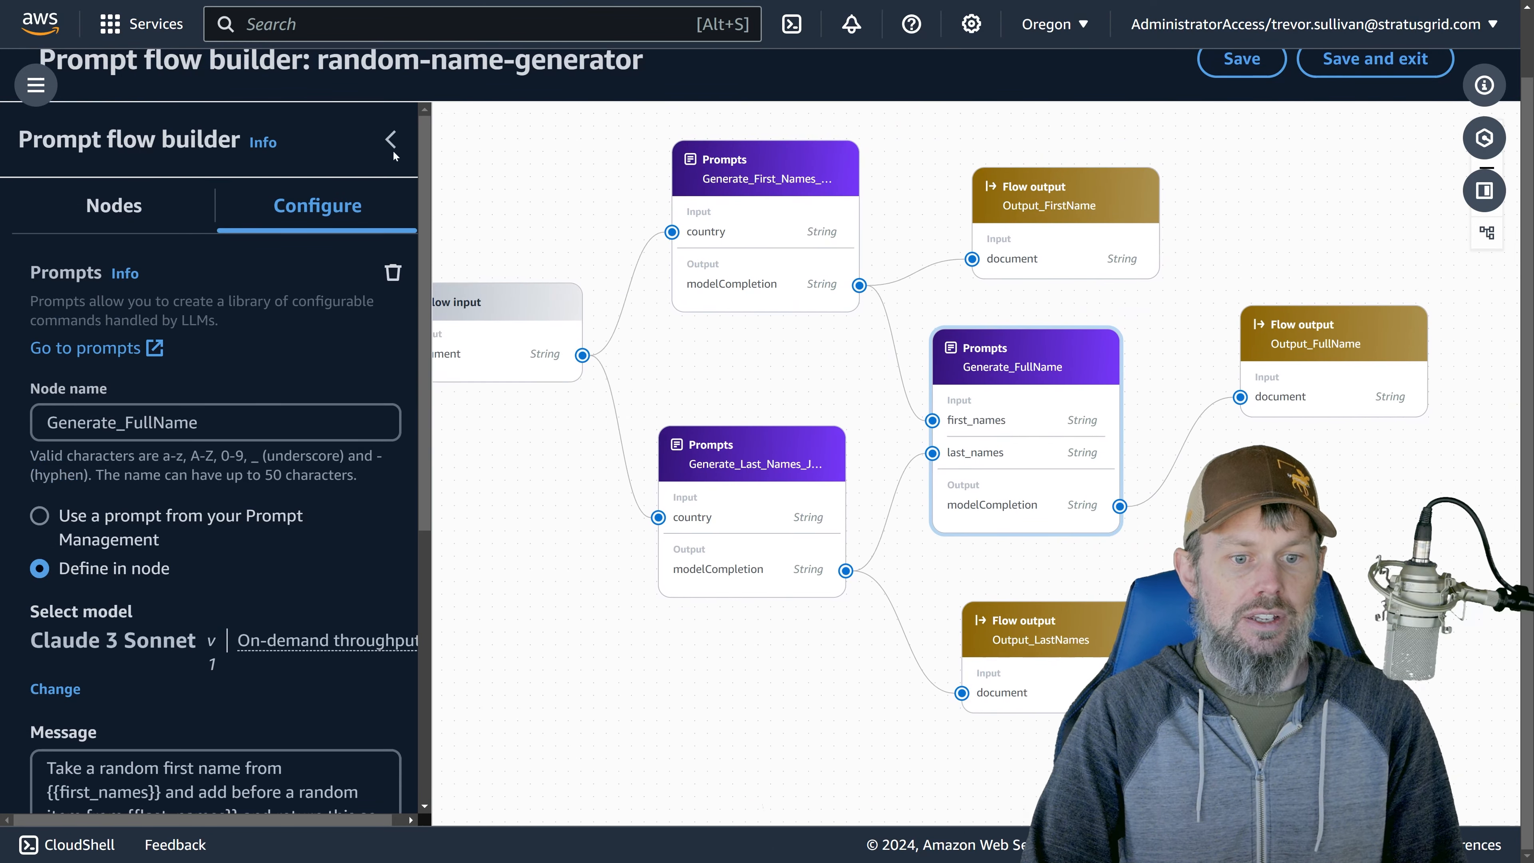
left_click(389, 140)
left_click_drag(436, 363, 483, 384)
left_click(201, 316)
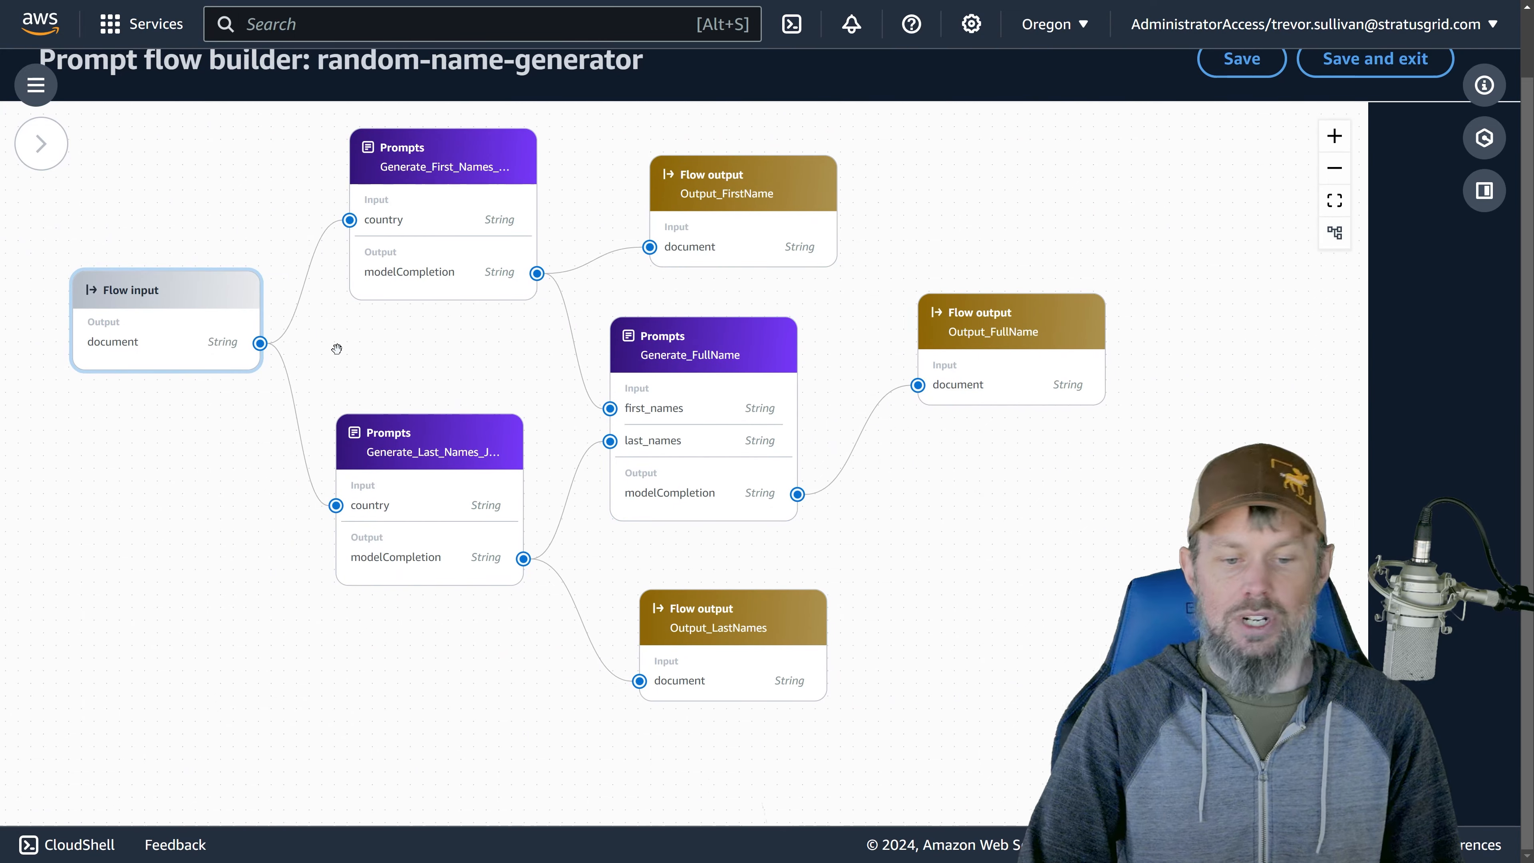
left_click_drag(472, 351, 380, 336)
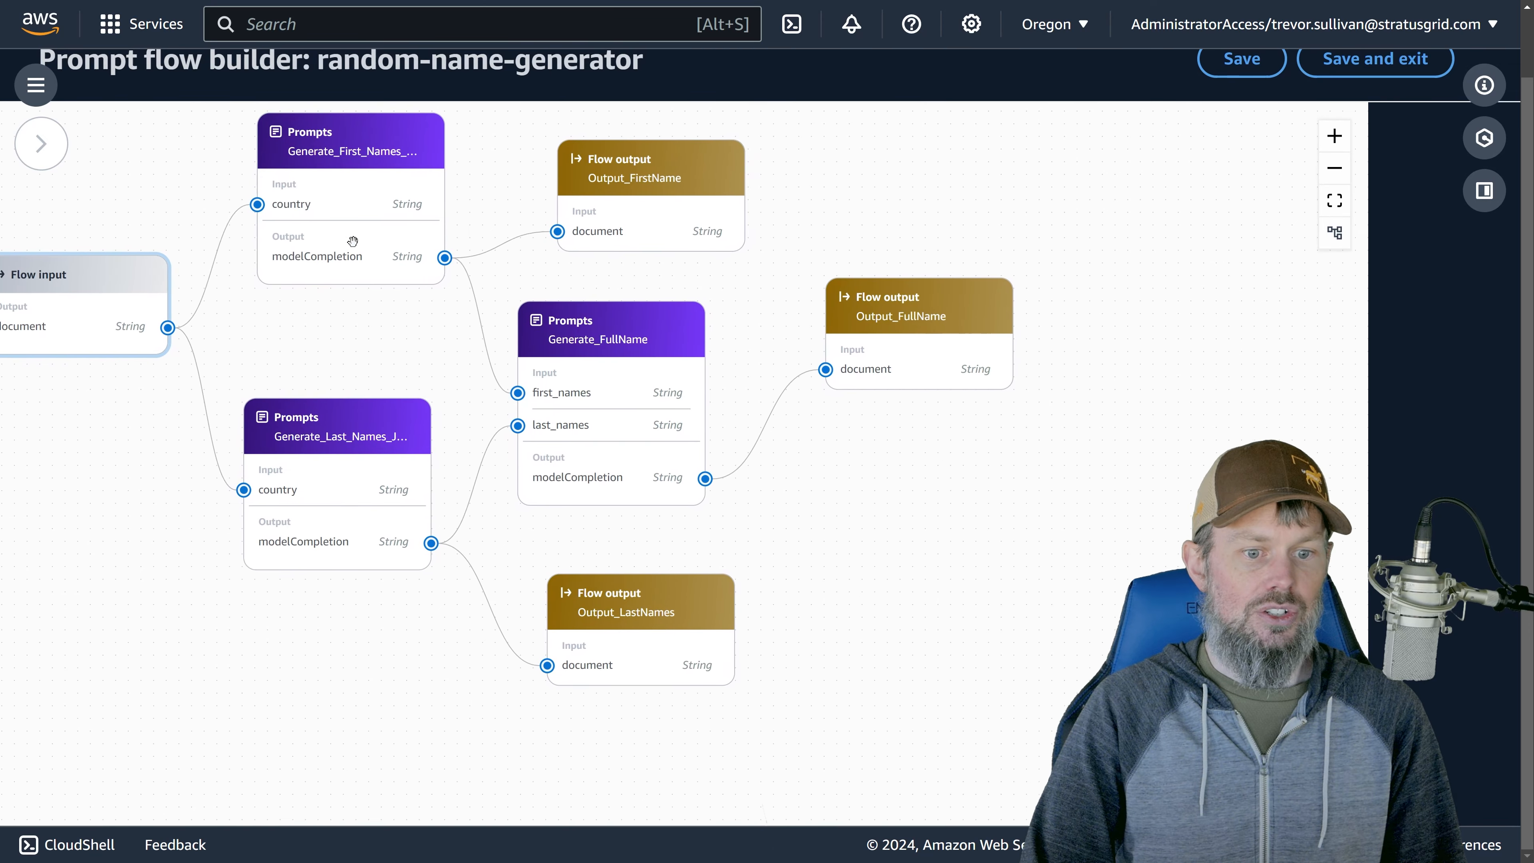
left_click(352, 241)
left_click(363, 487)
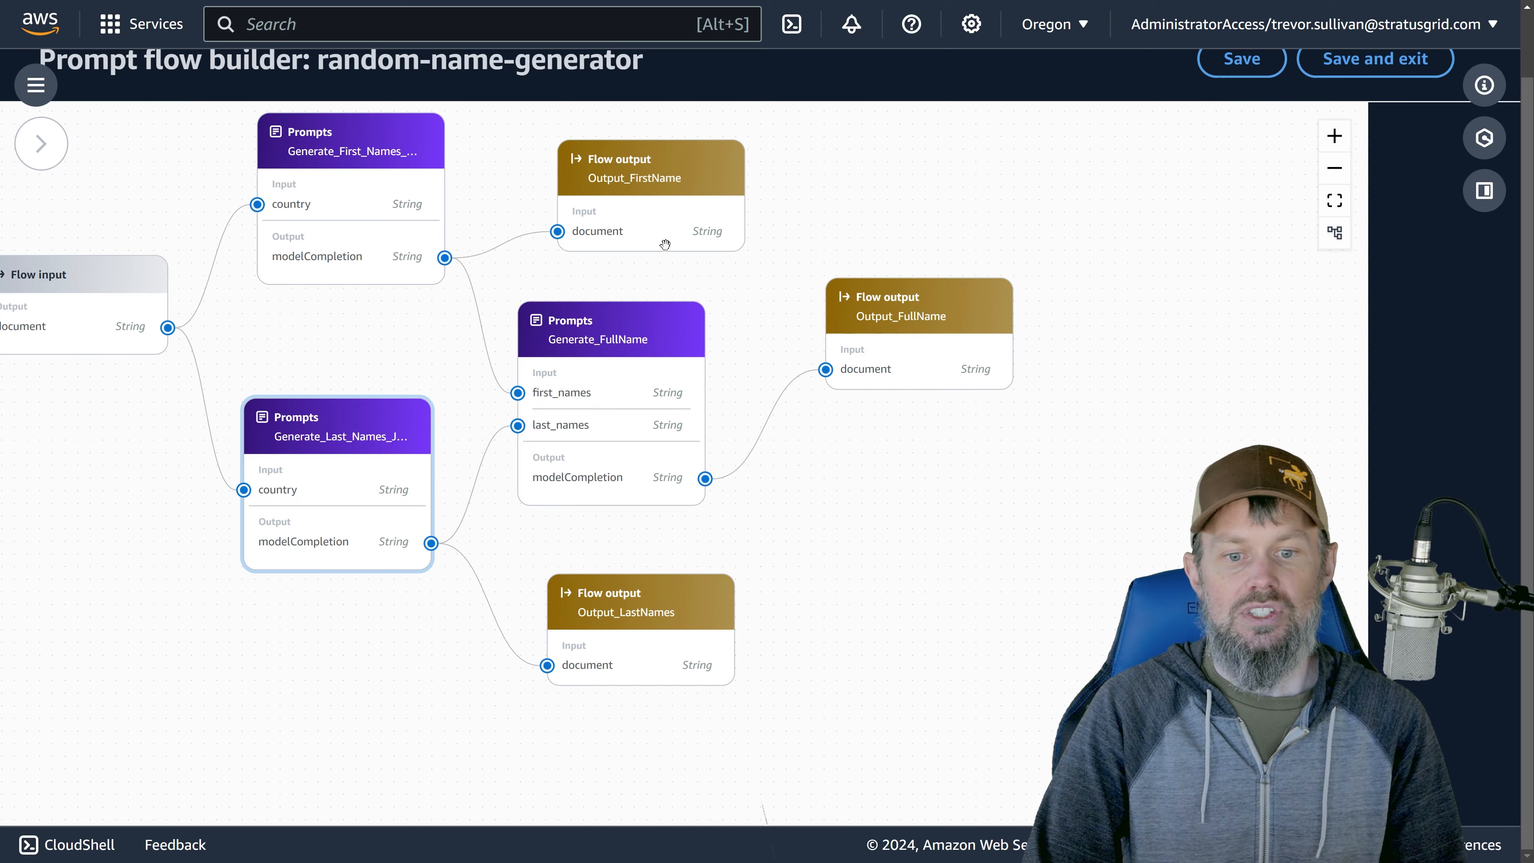
left_click(863, 336)
left_click_drag(428, 386, 534, 397)
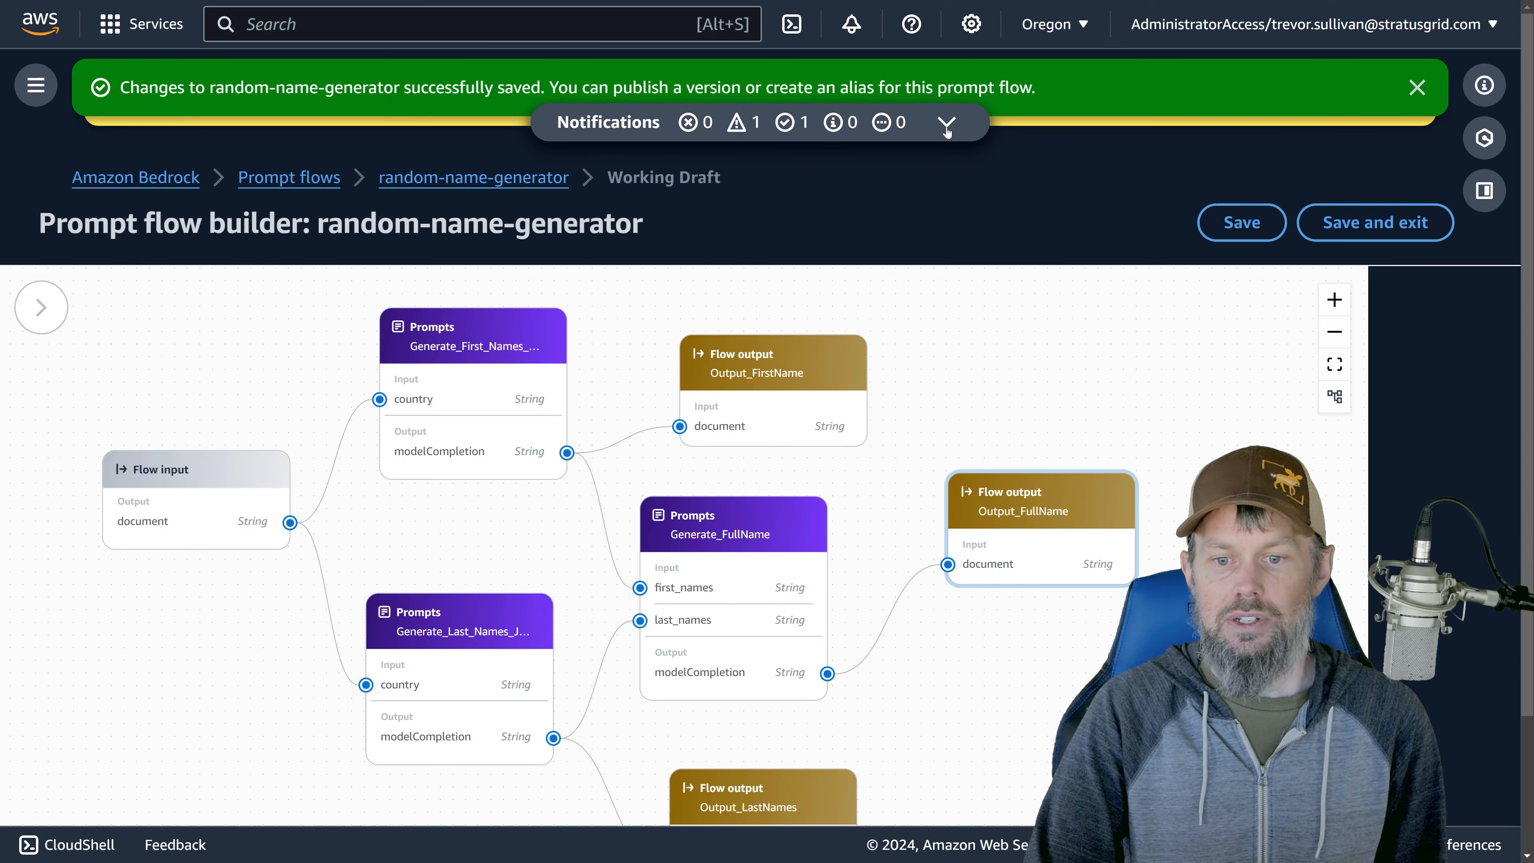
Save the random-name-generator flow and dismiss its notifications
left_click(1416, 88)
left_click(1416, 89)
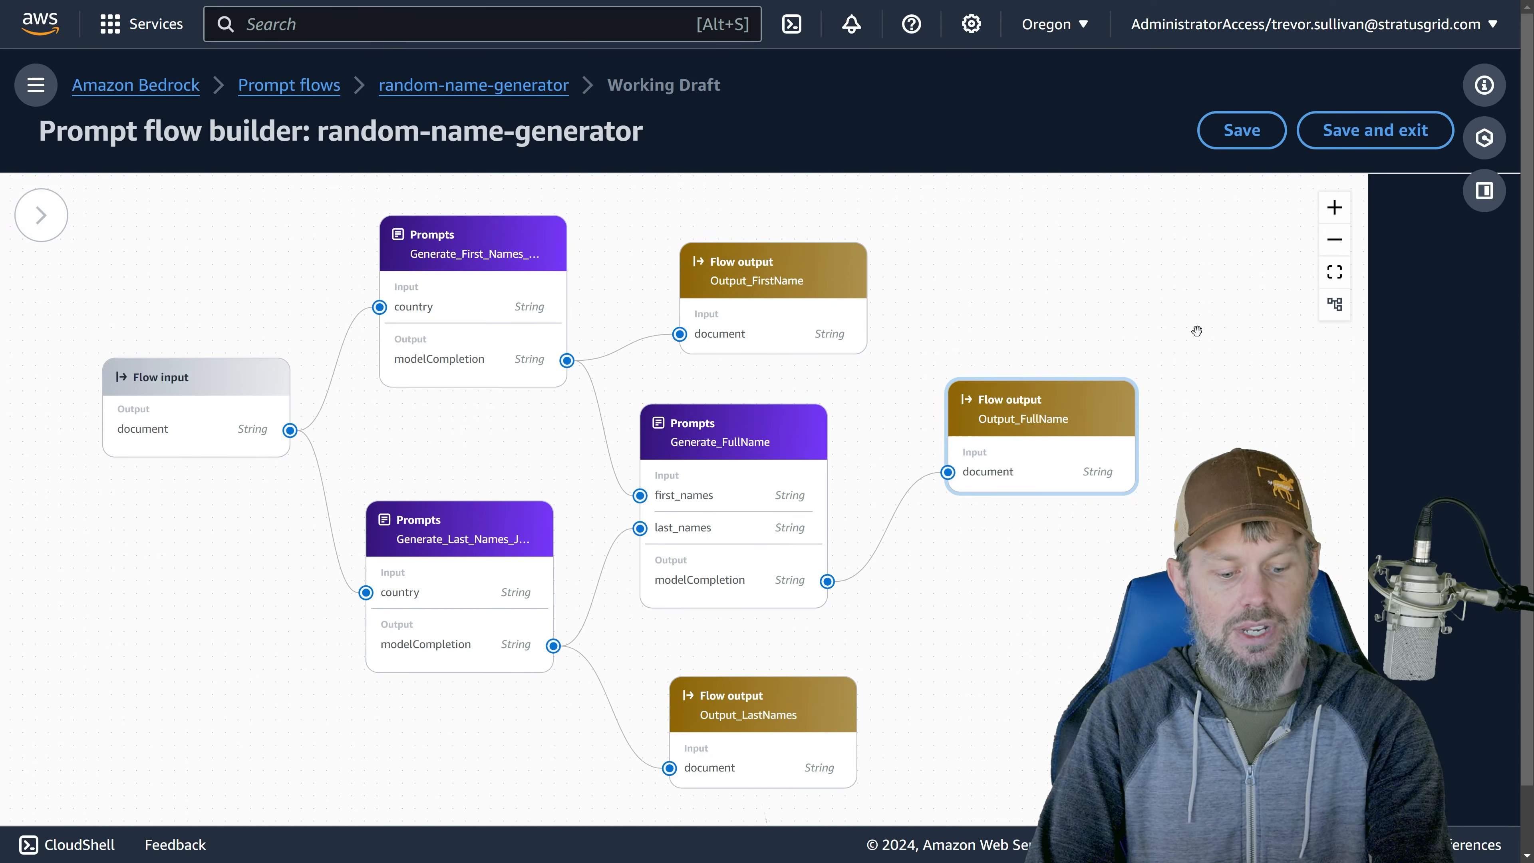
Open the prompt flow test pane and run the flow with "Colombia" as the input
left_click(1484, 191)
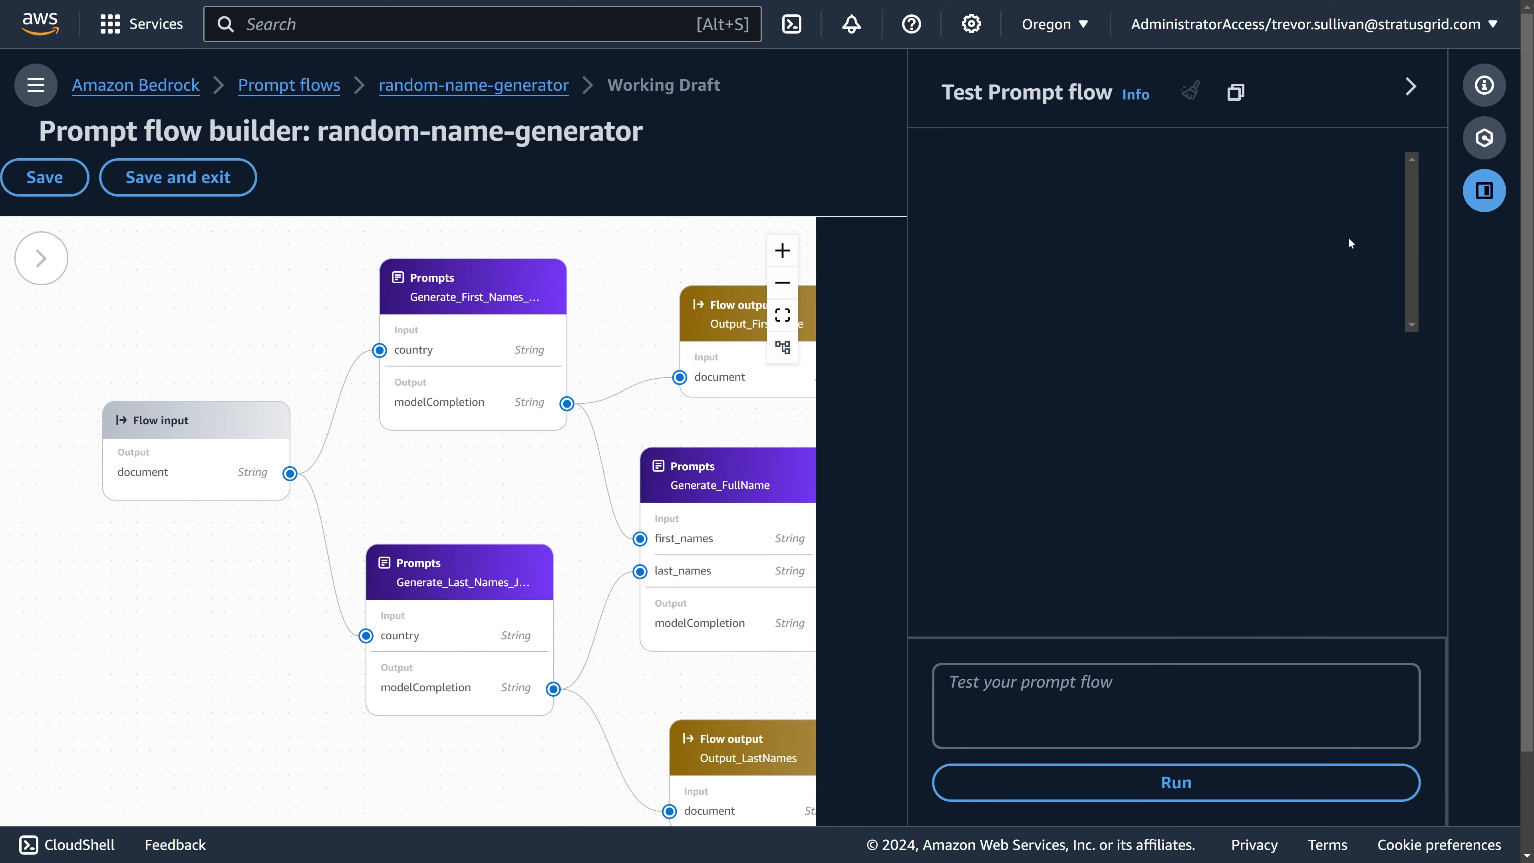
left_click(1124, 701)
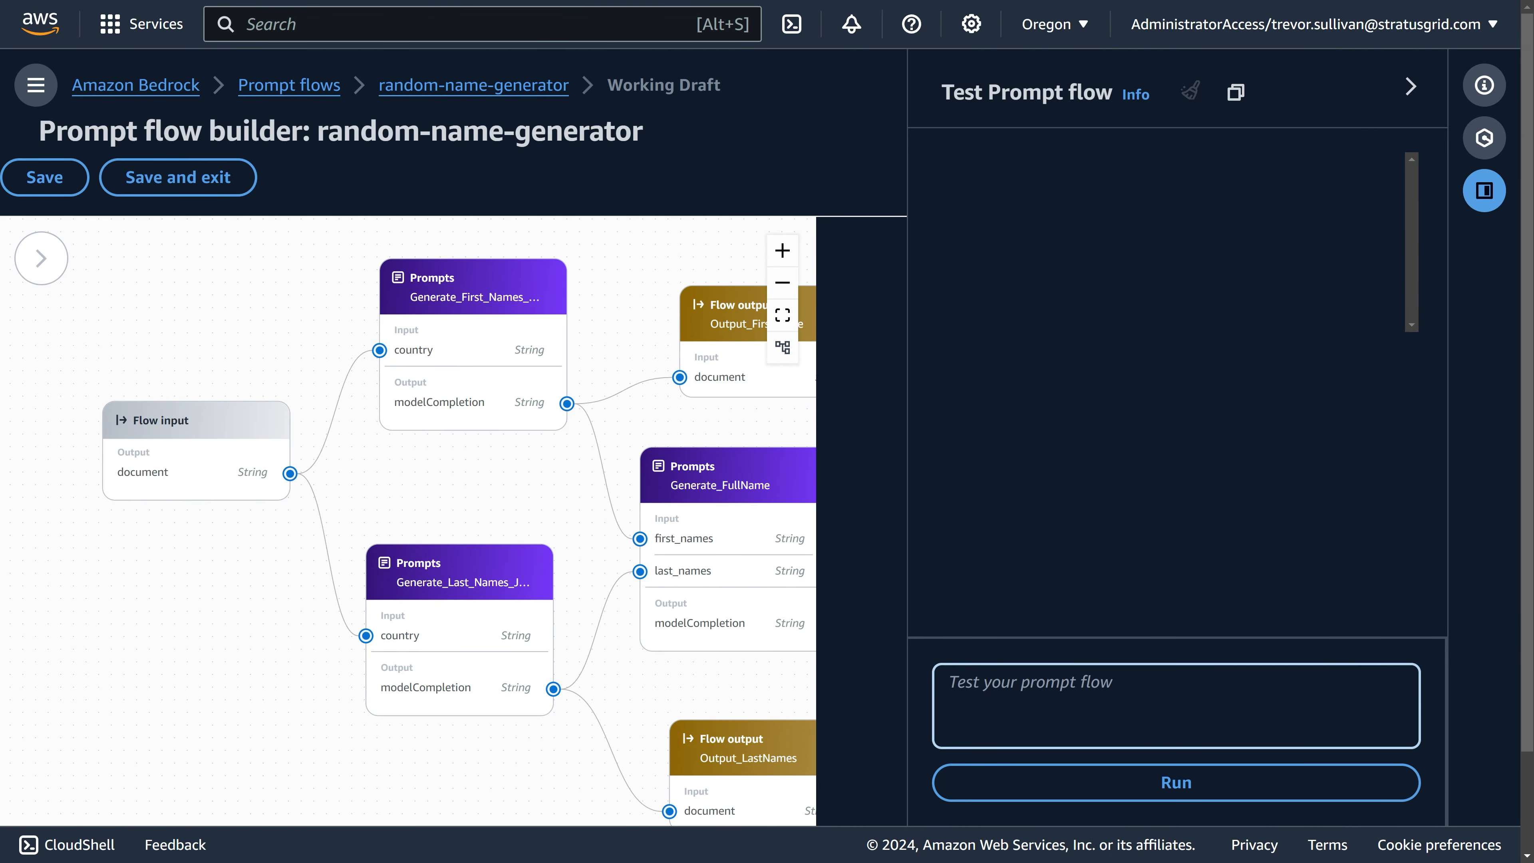
left_click(231, 479)
left_click(438, 380)
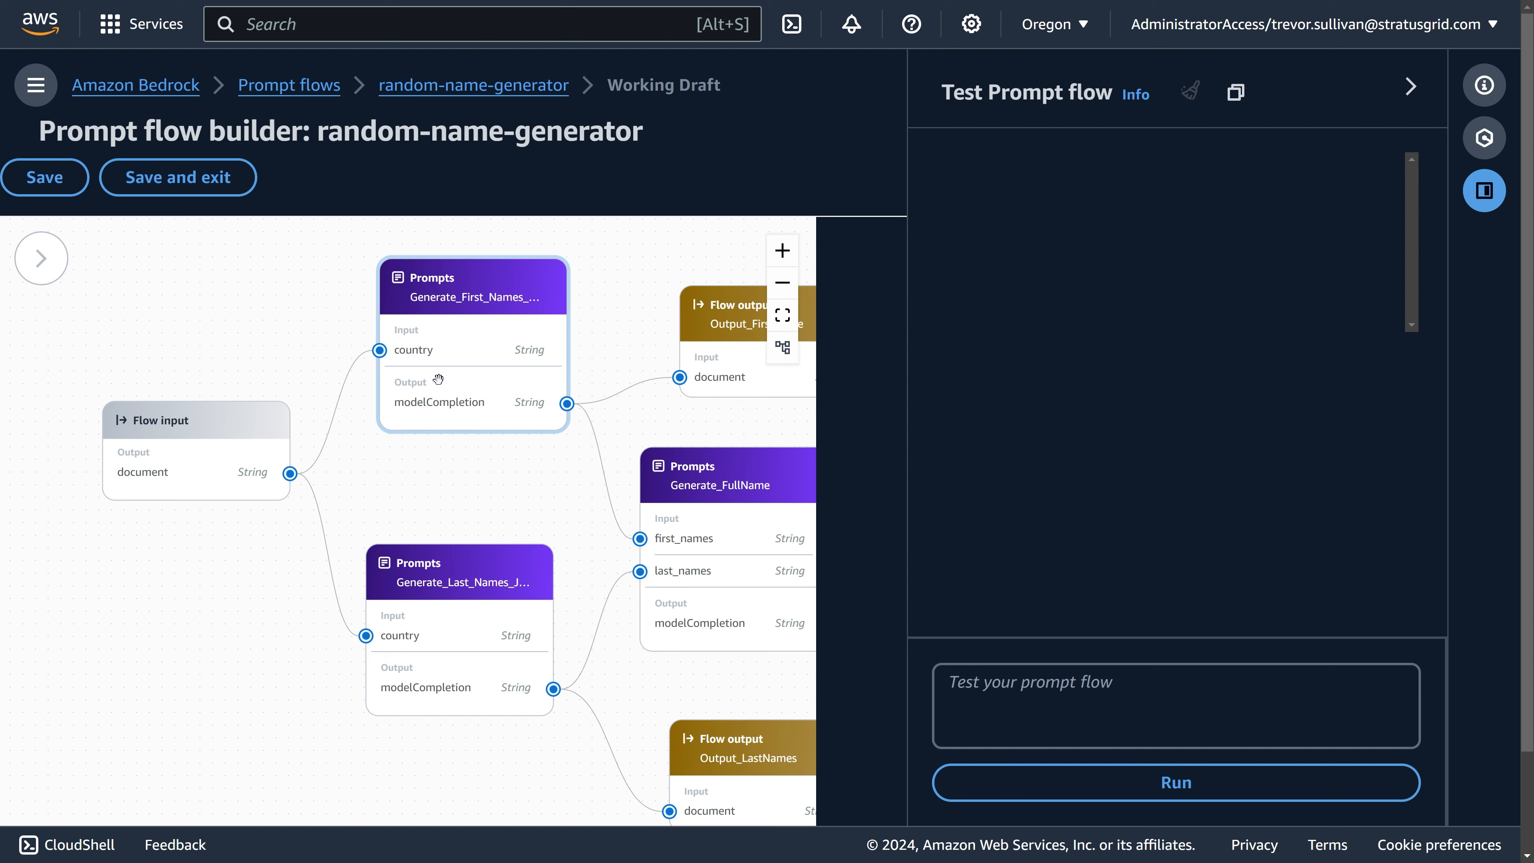
left_click(1117, 713)
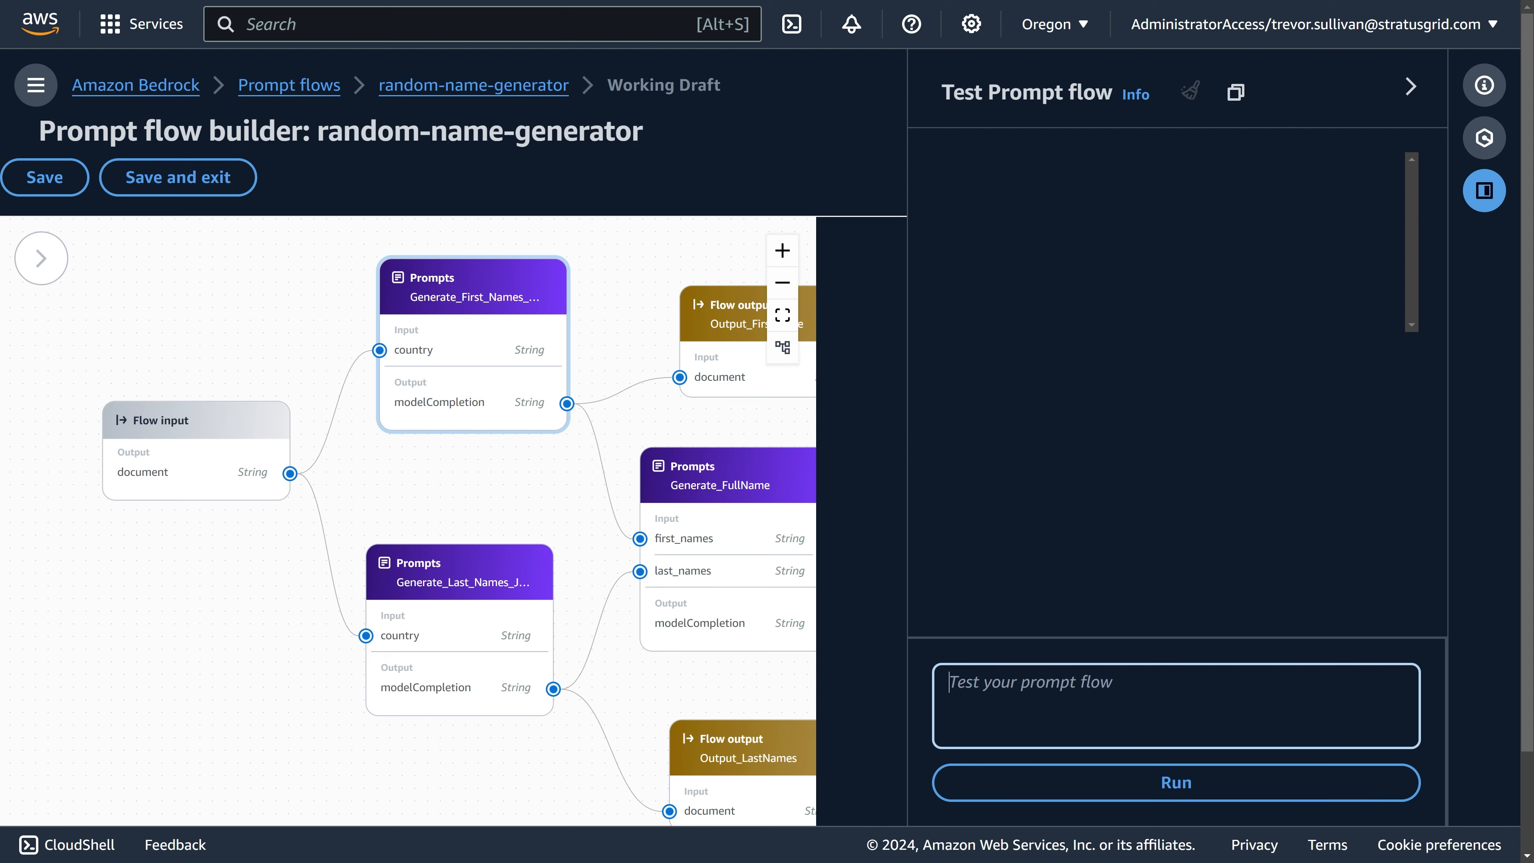
type("Colombia")
key("Return")
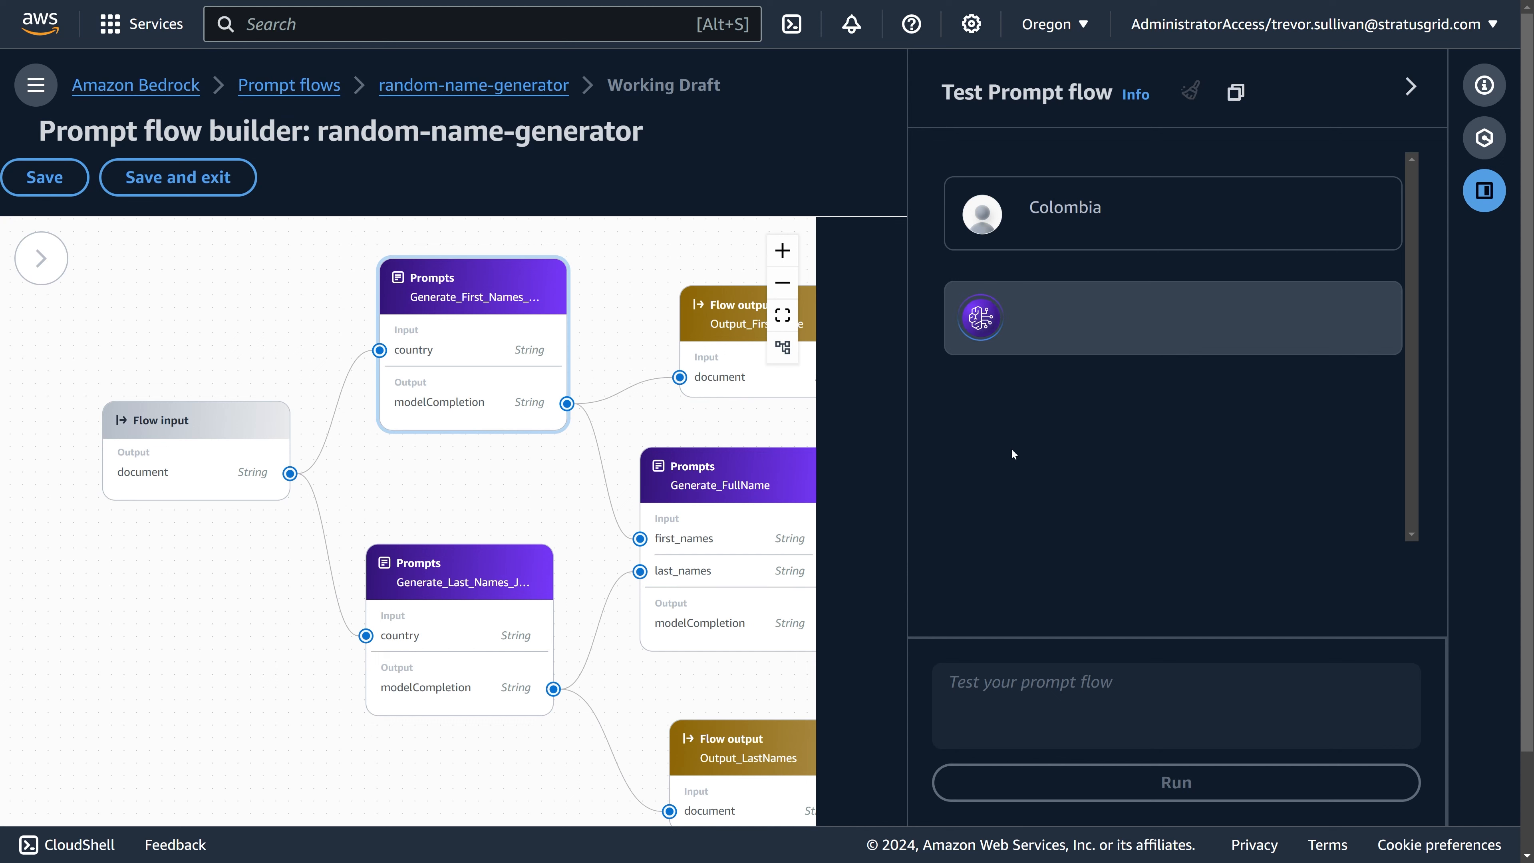
Examine the generated first names under Output_FirstName in the test response, alongside the flow's output nodes
left_click_drag(656, 346, 186, 303)
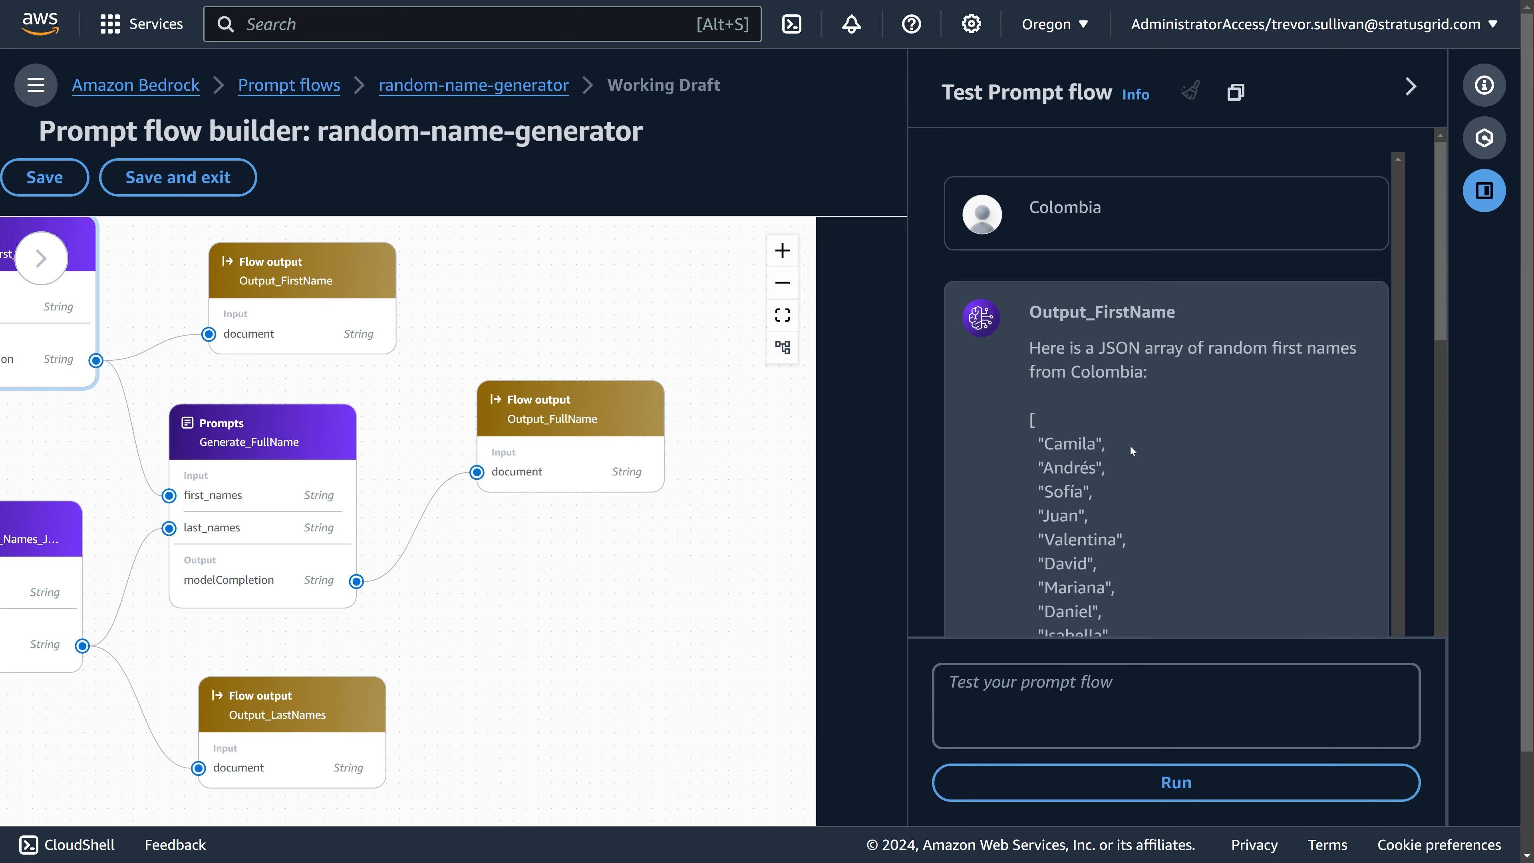
left_click_drag(313, 373, 392, 334)
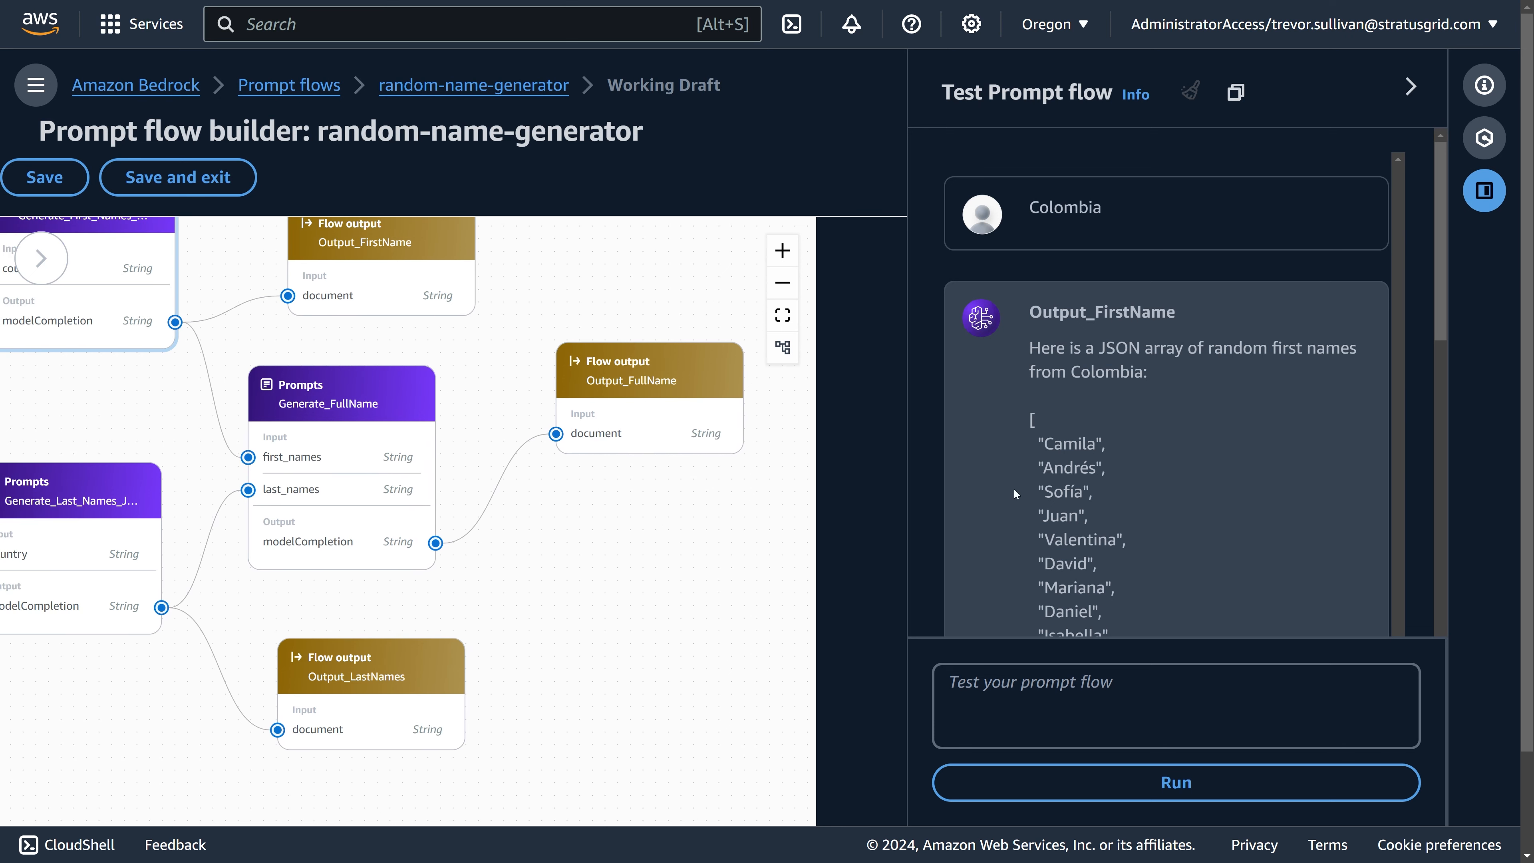
left_click(1072, 400)
scroll(1073, 400, "down", 3)
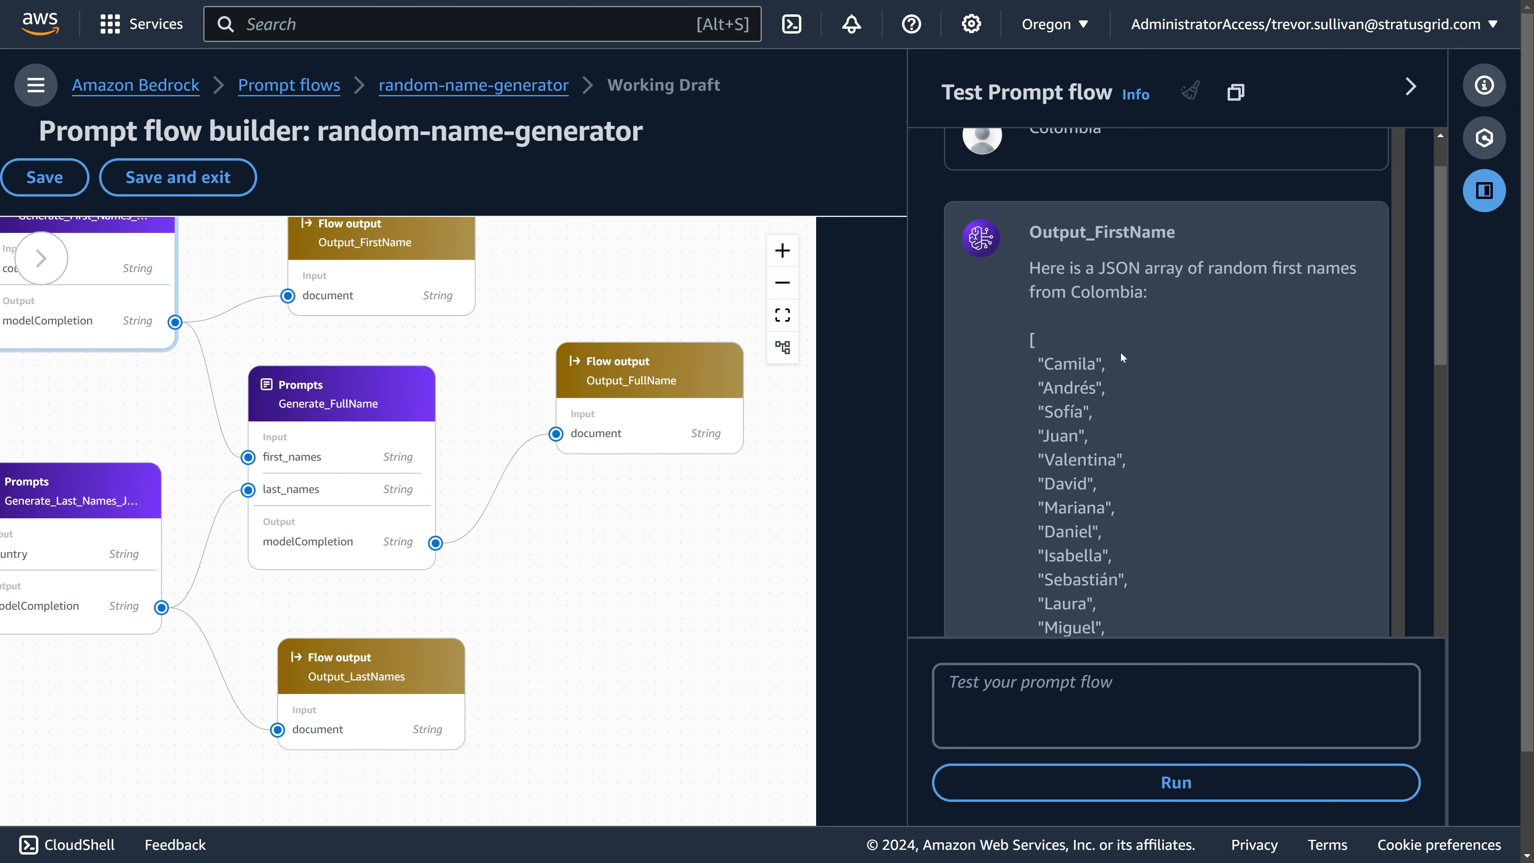
scroll(1073, 400, "down", 2)
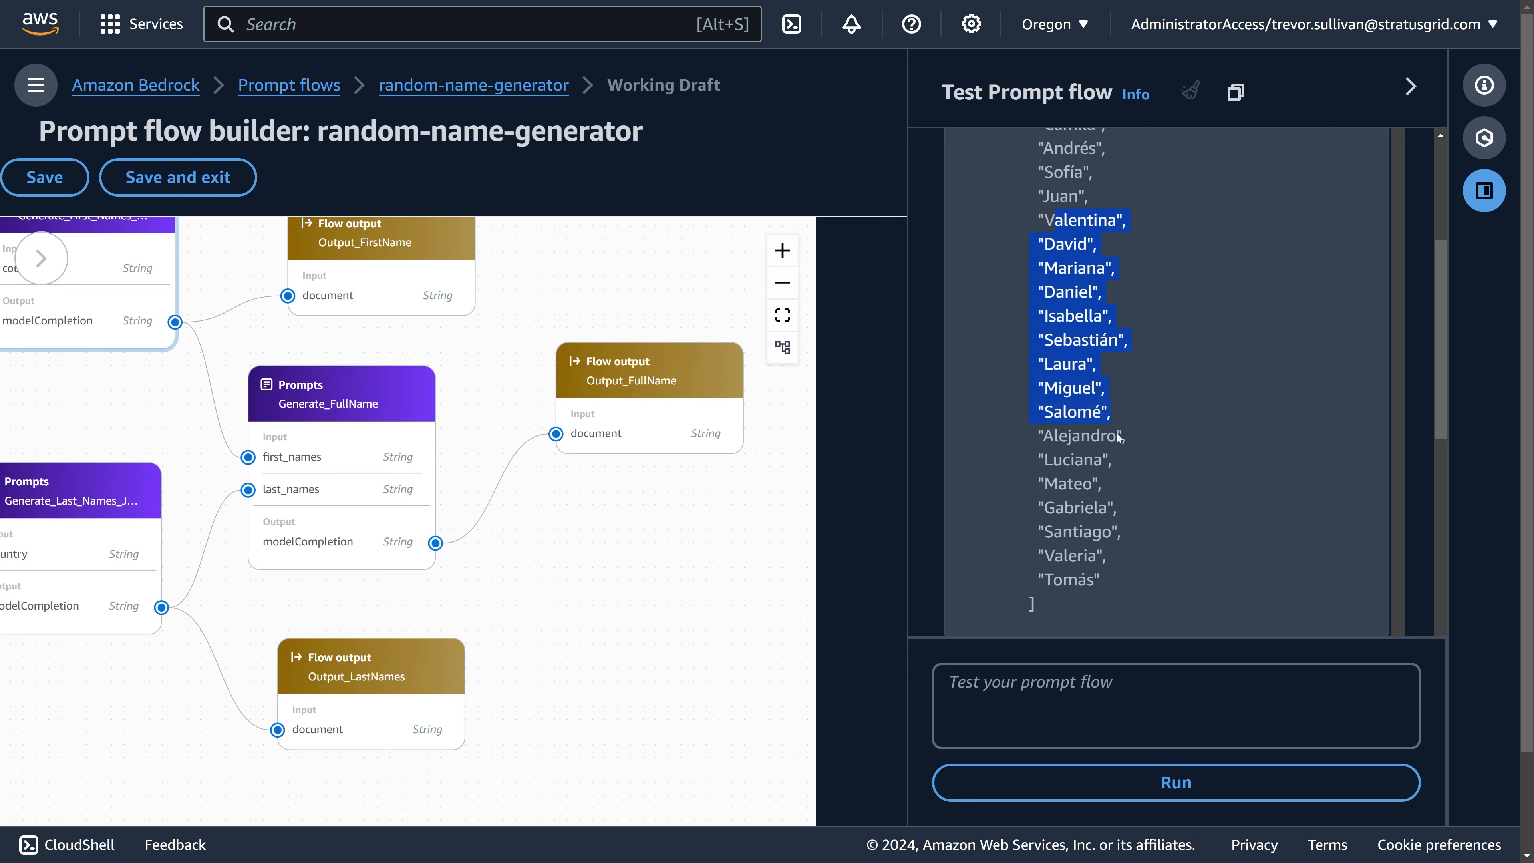